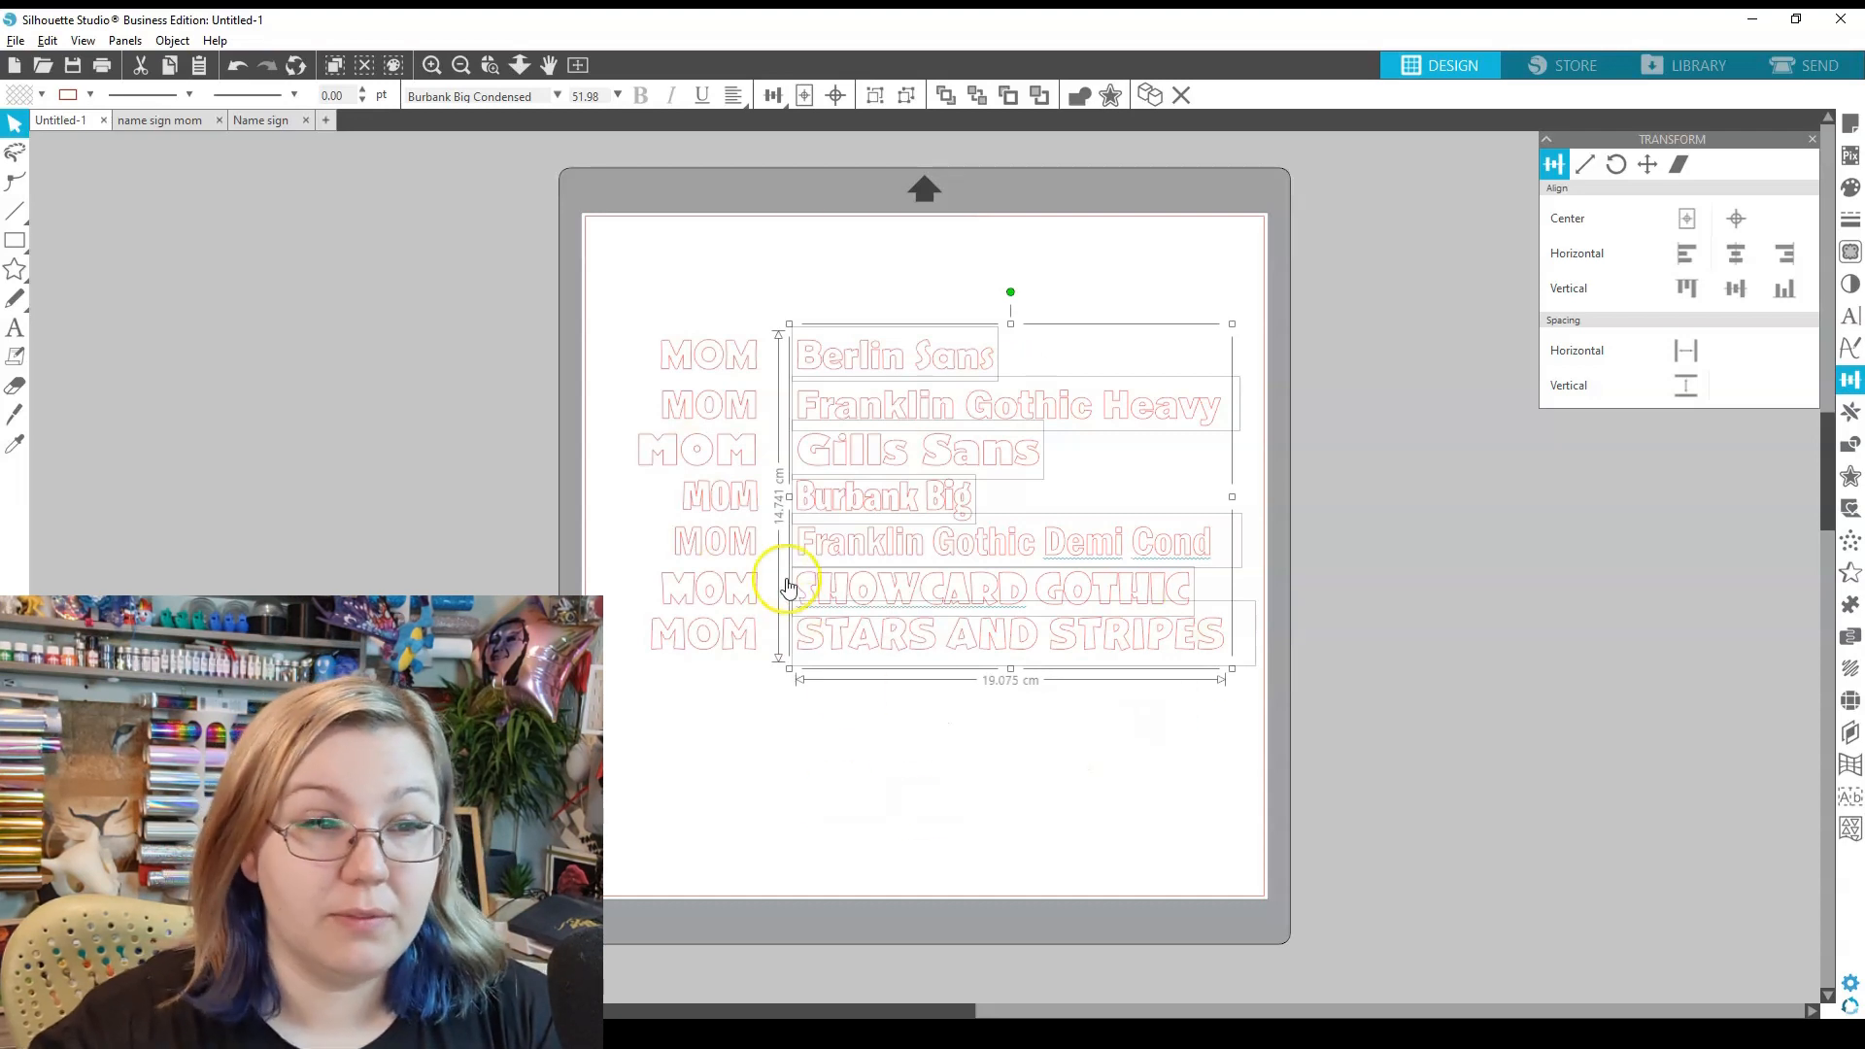
- Select the MOM sample set in Franklin Gothic Demi Cond
left_click(726, 546)
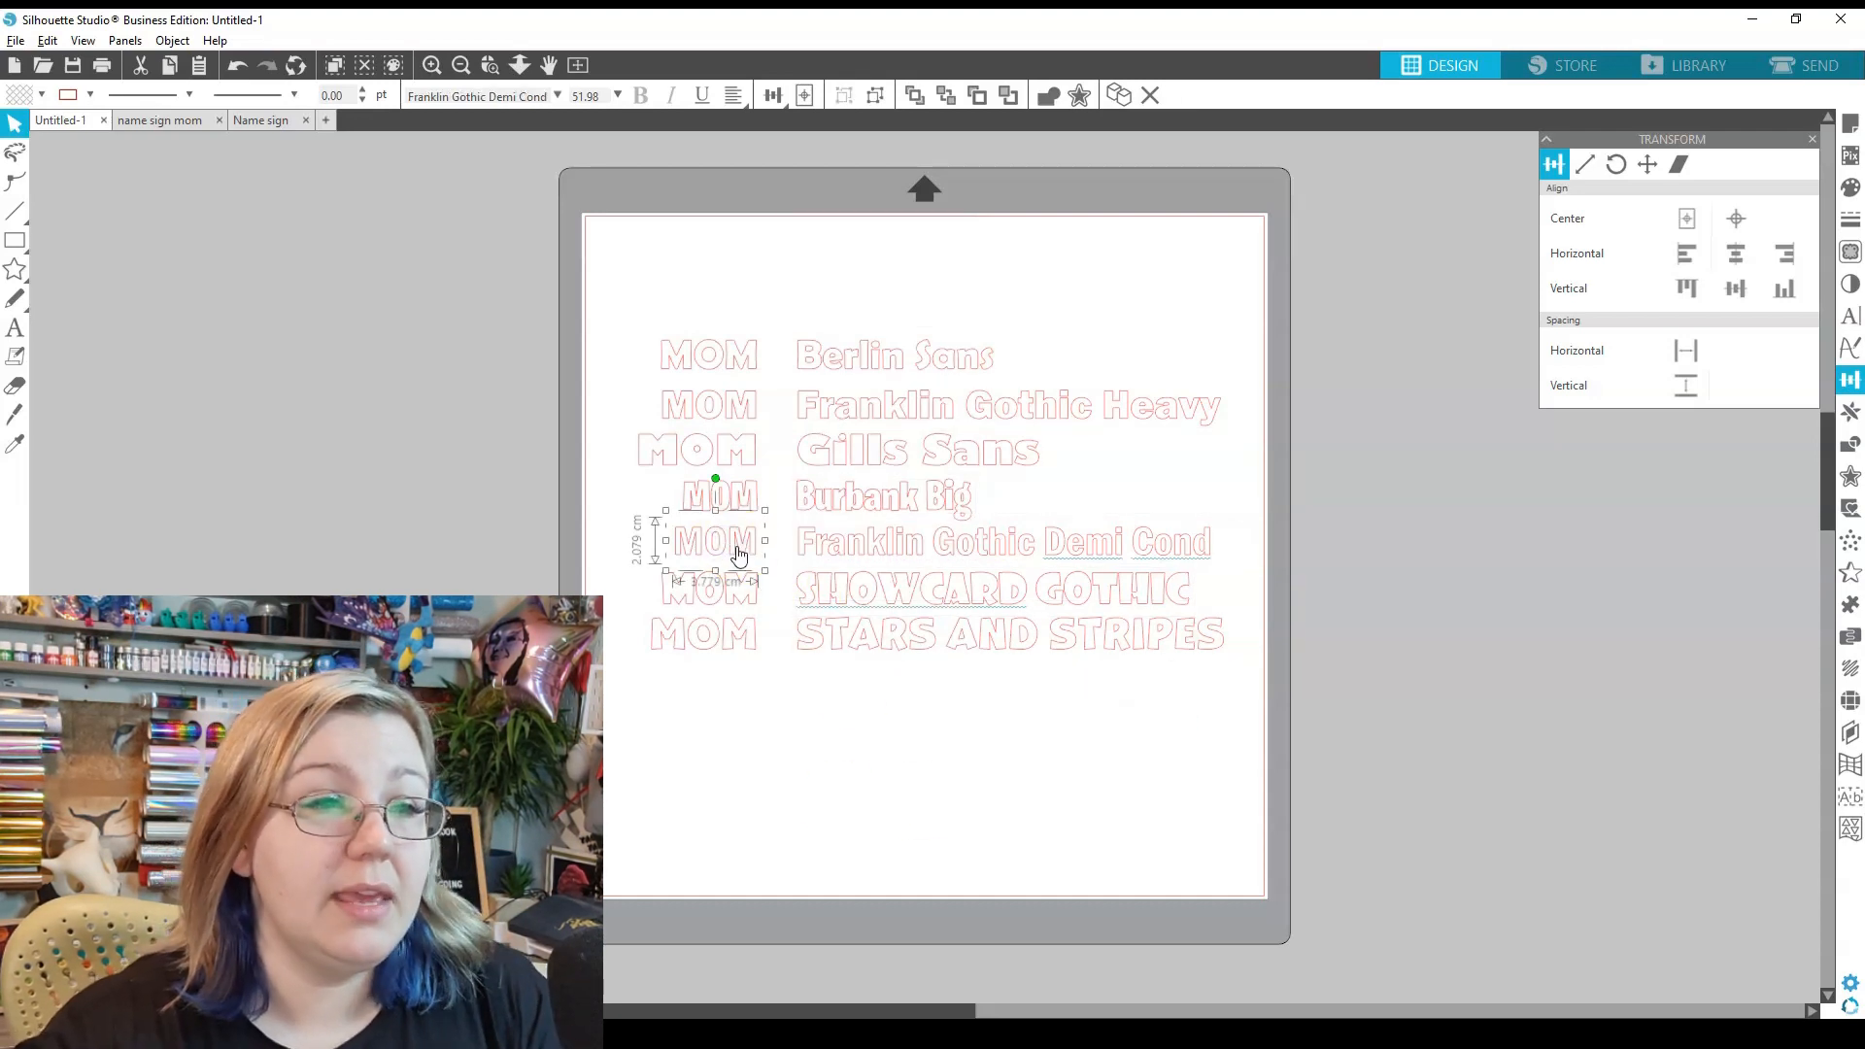
- Move all seven MOM font samples off the mat to the right
left_click_drag(636, 238, 941, 674)
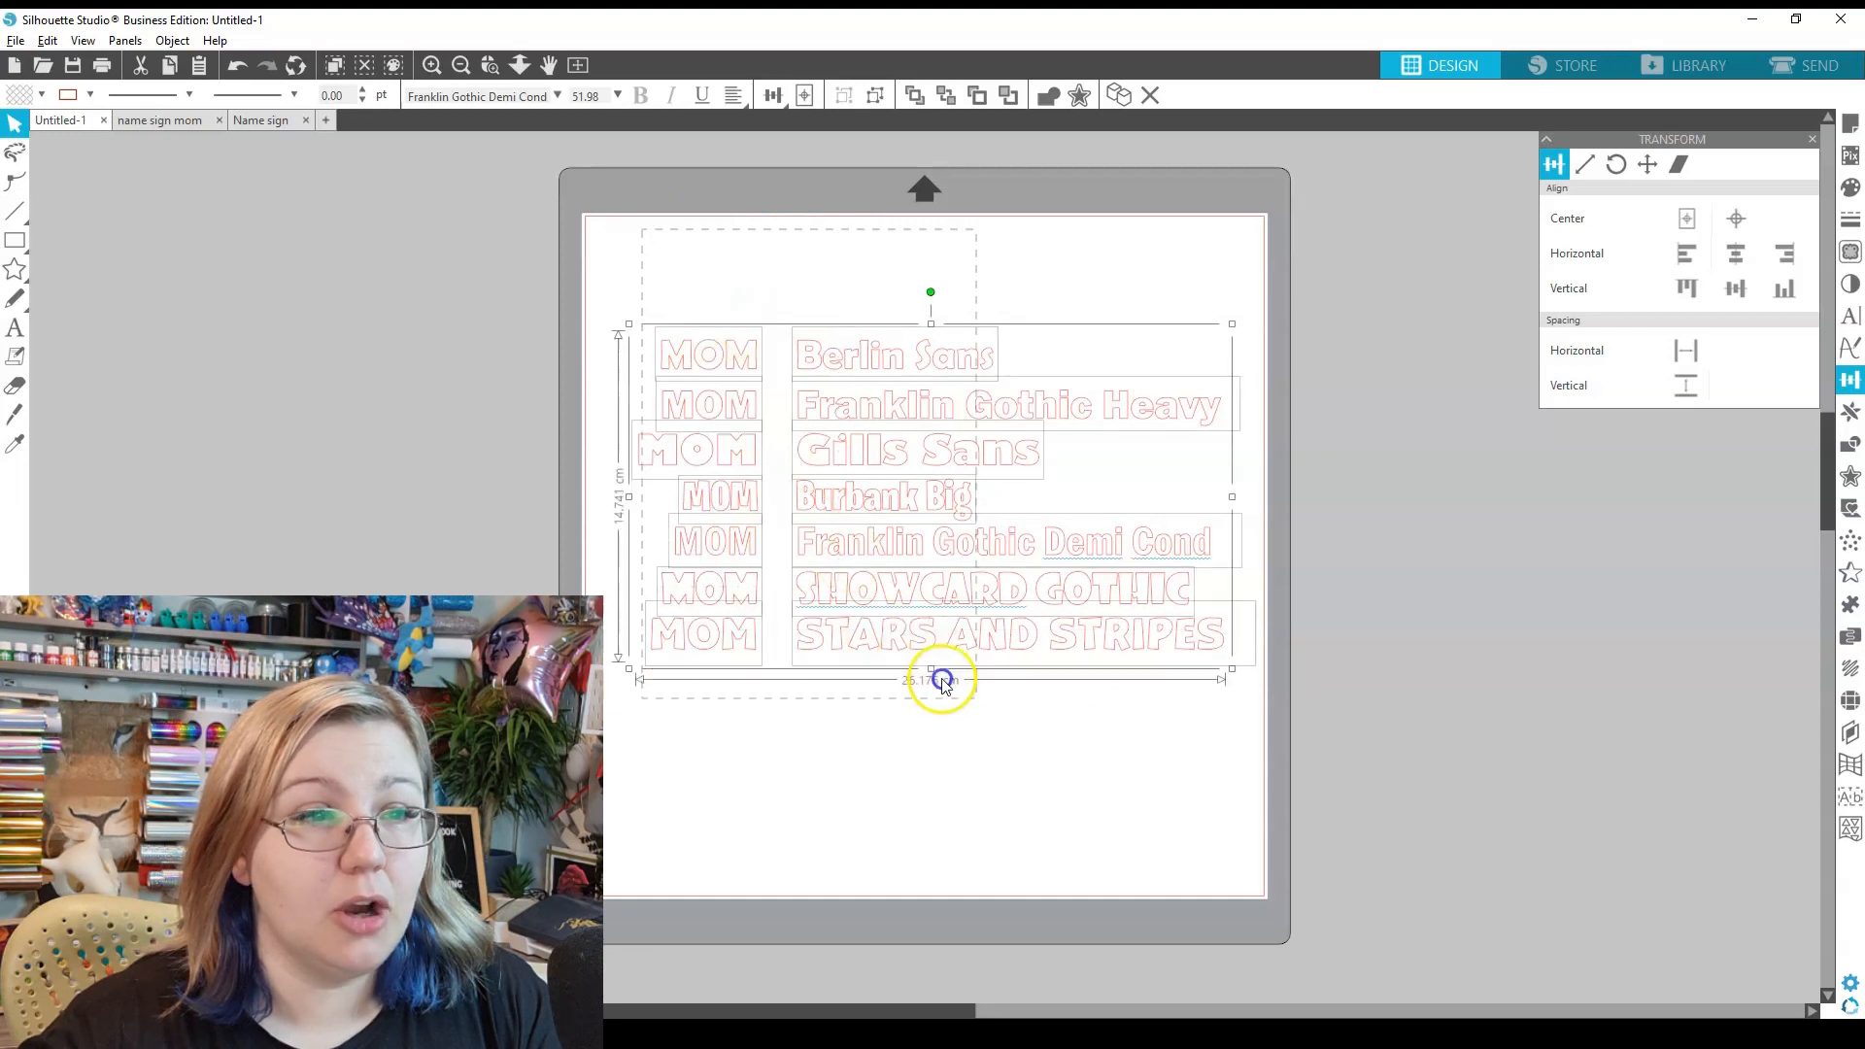
left_click_drag(826, 584, 1563, 573)
left_click(1510, 833)
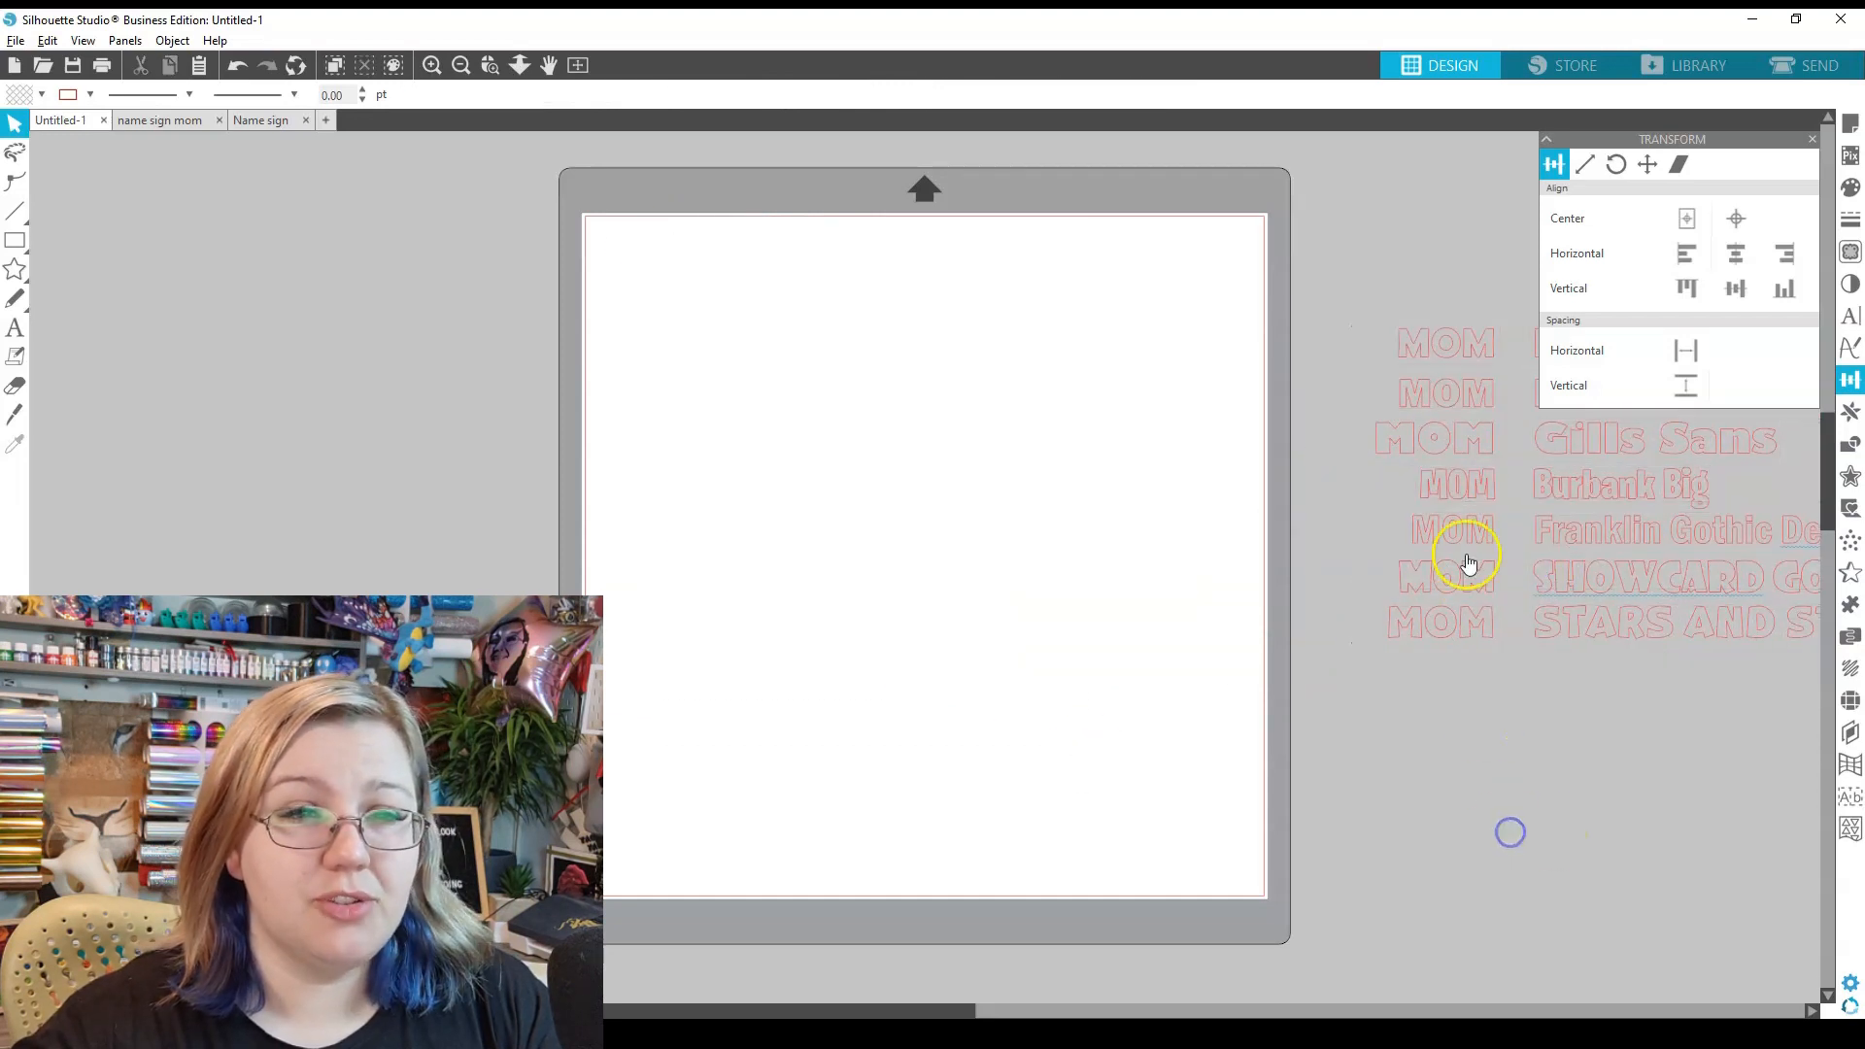
- Duplicate the Franklin Gothic Demi Cond MOM onto the mat and enlarge it to about 20.7 cm wide
left_click(1465, 531)
key("ctrl+Left")
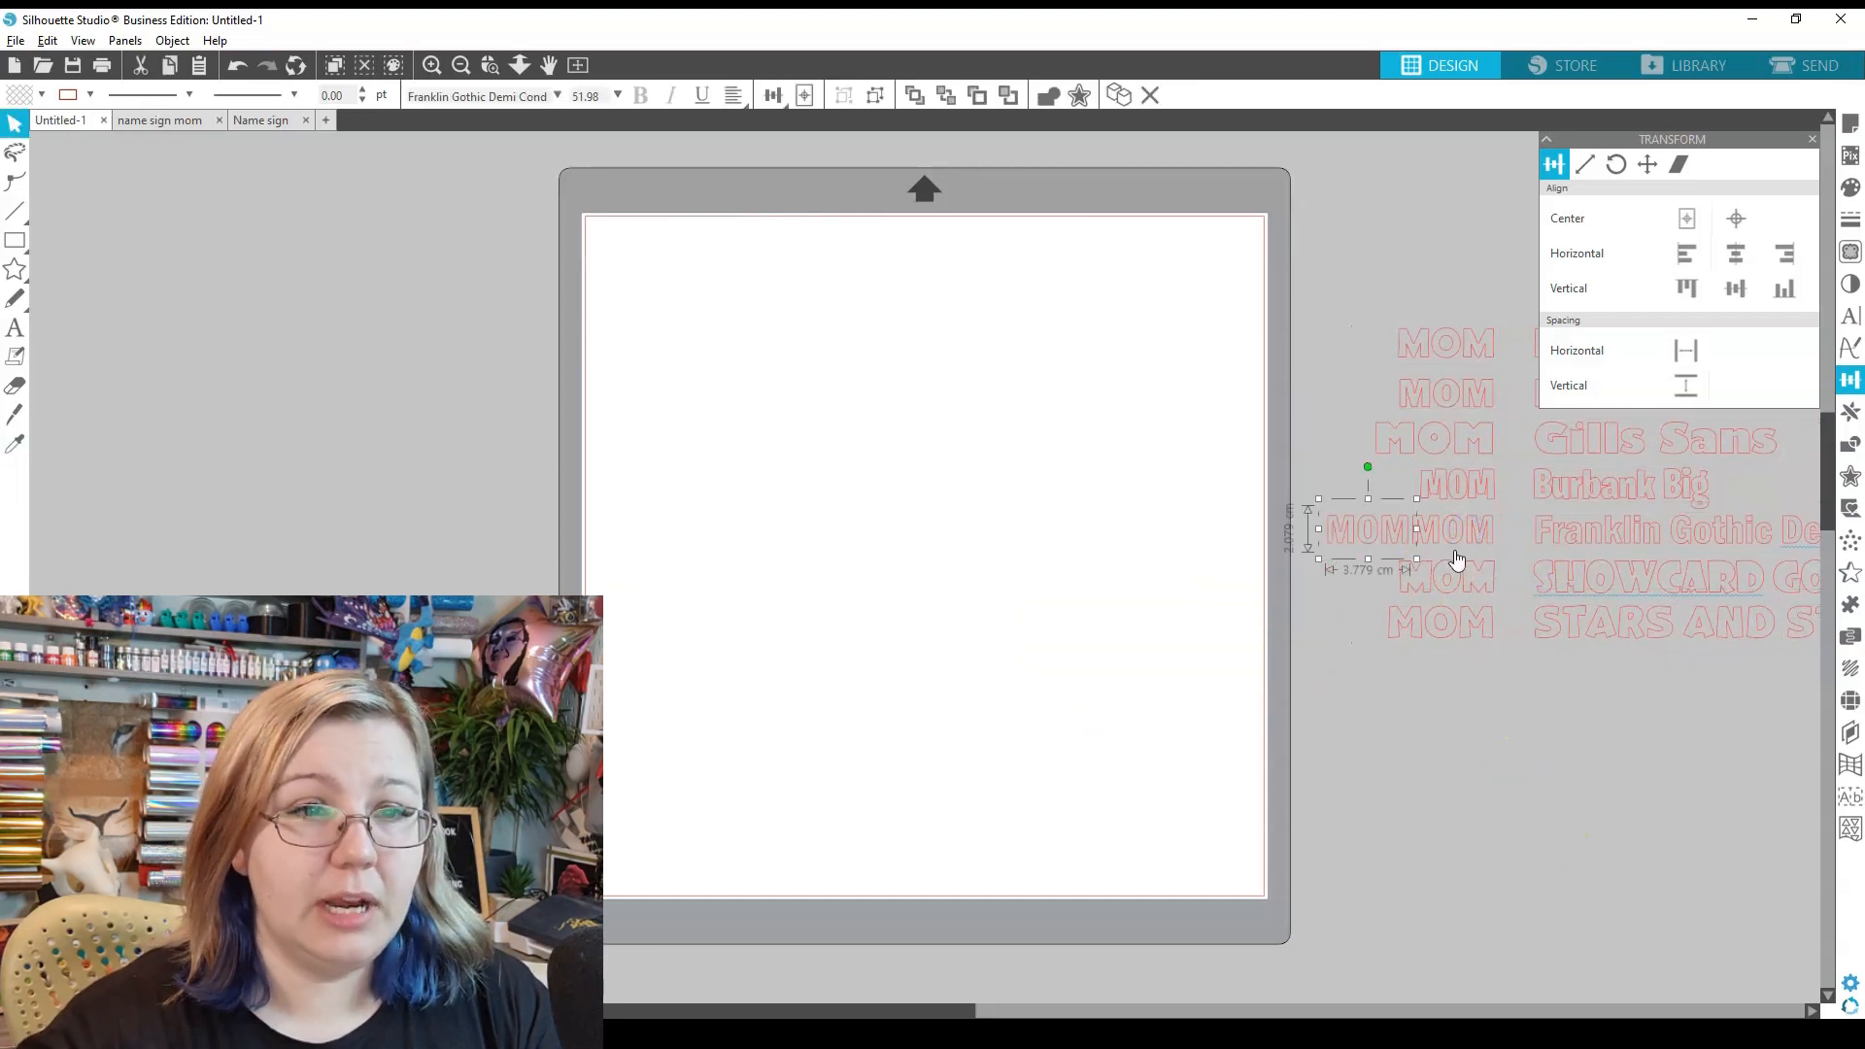
left_click_drag(1405, 552, 1219, 761)
left_click_drag(978, 600, 869, 547)
left_click(902, 744)
double_click(872, 580)
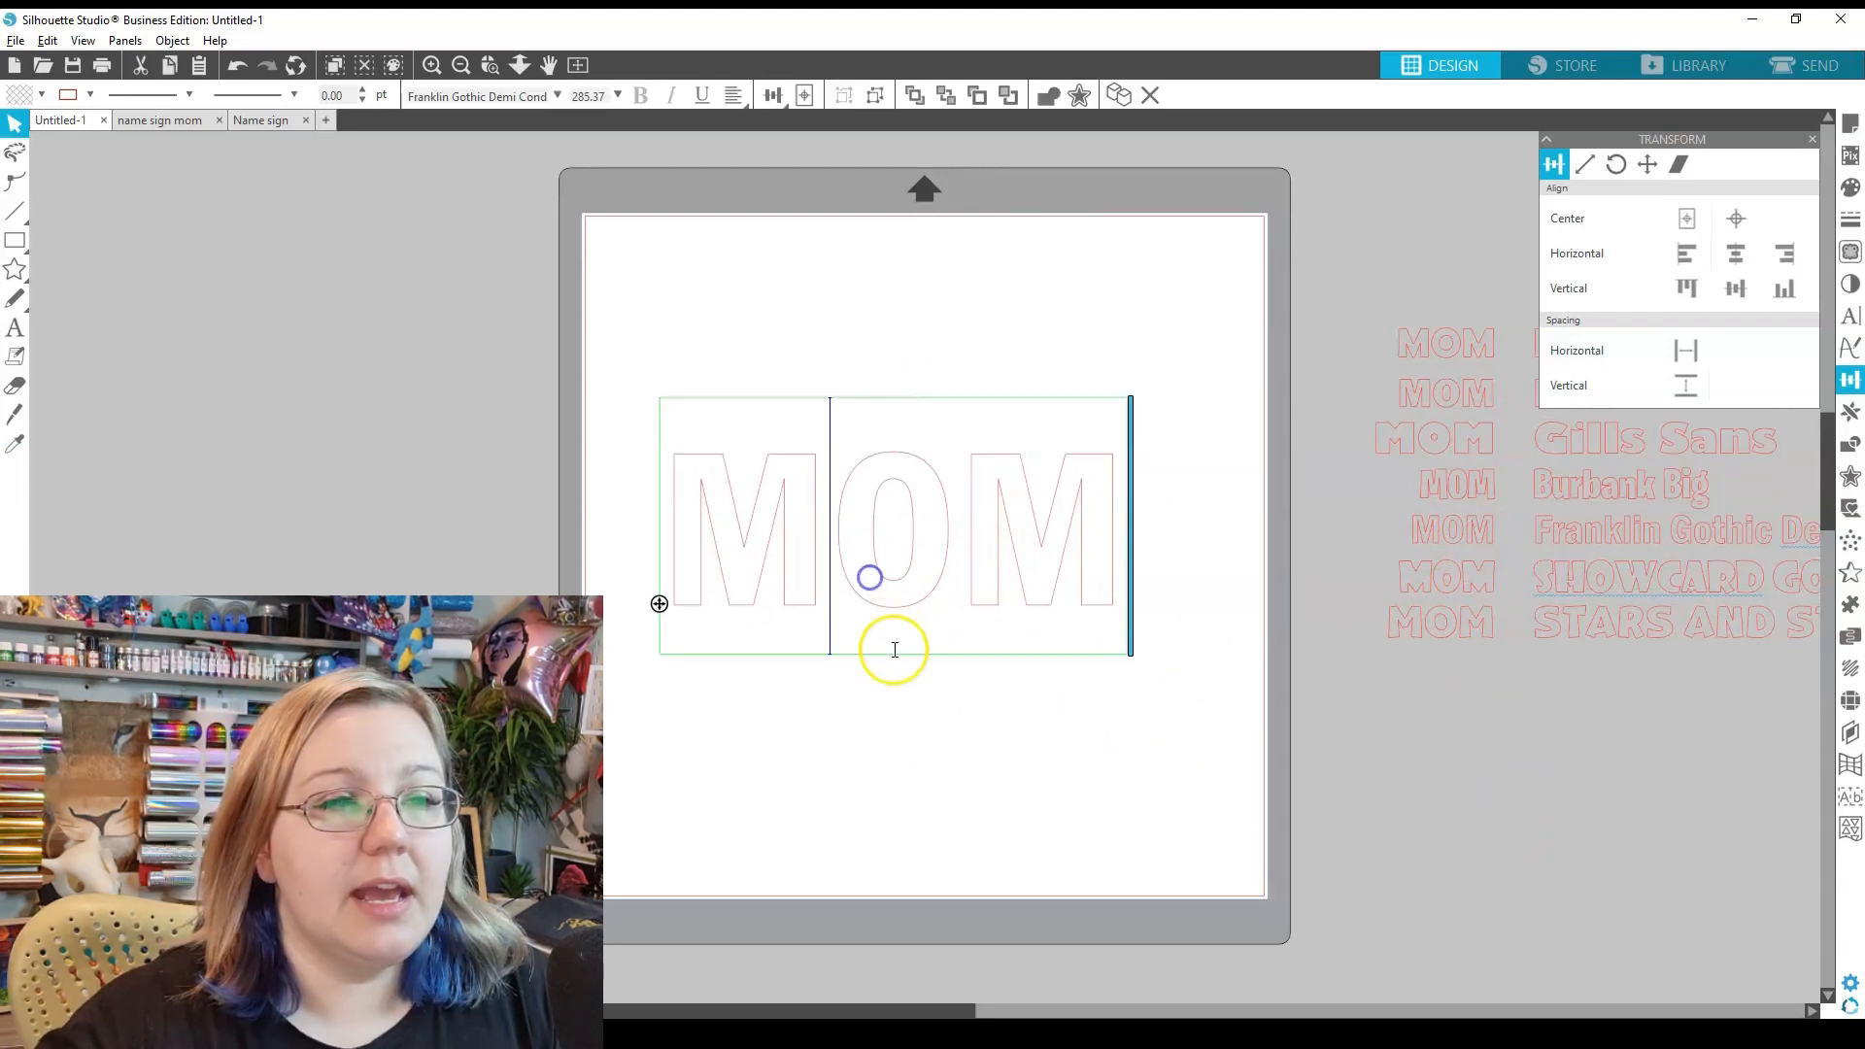
left_click(955, 573)
left_click(1065, 830)
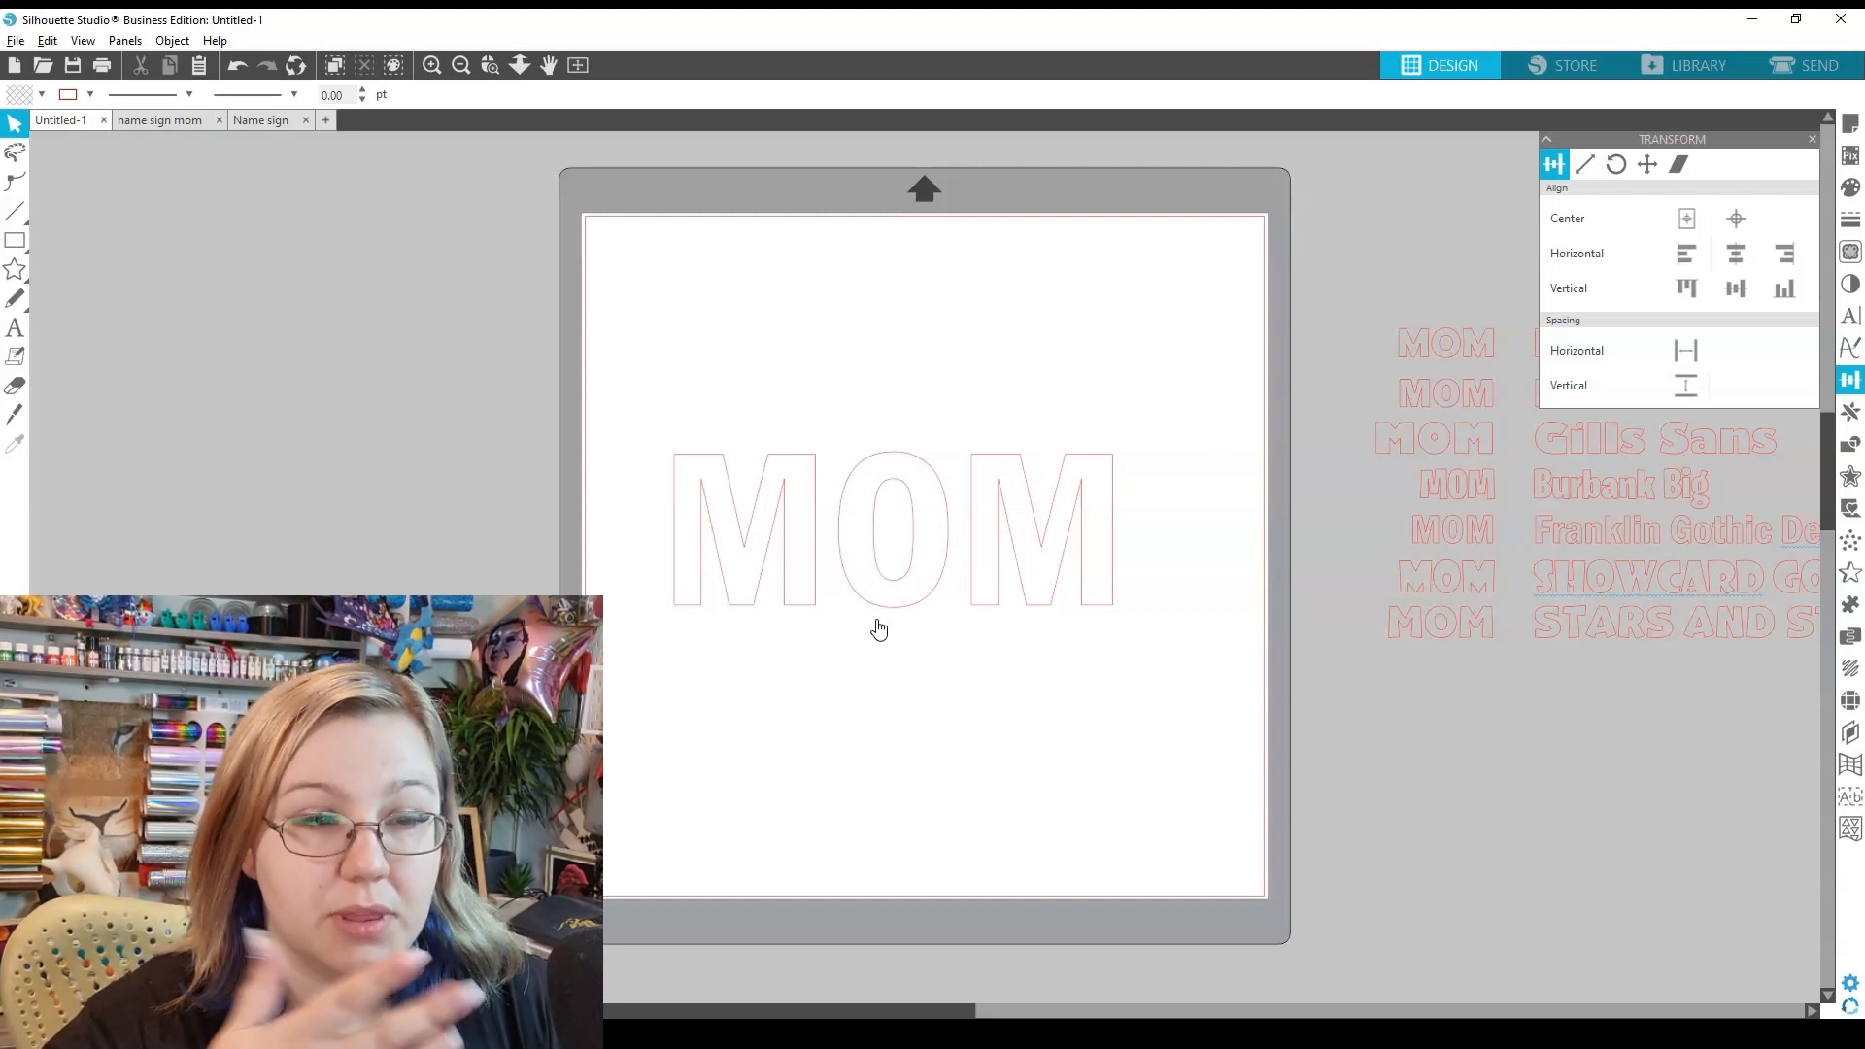
- Reduce MOM's character spacing to 95% in the Text Style panel
left_click(879, 627)
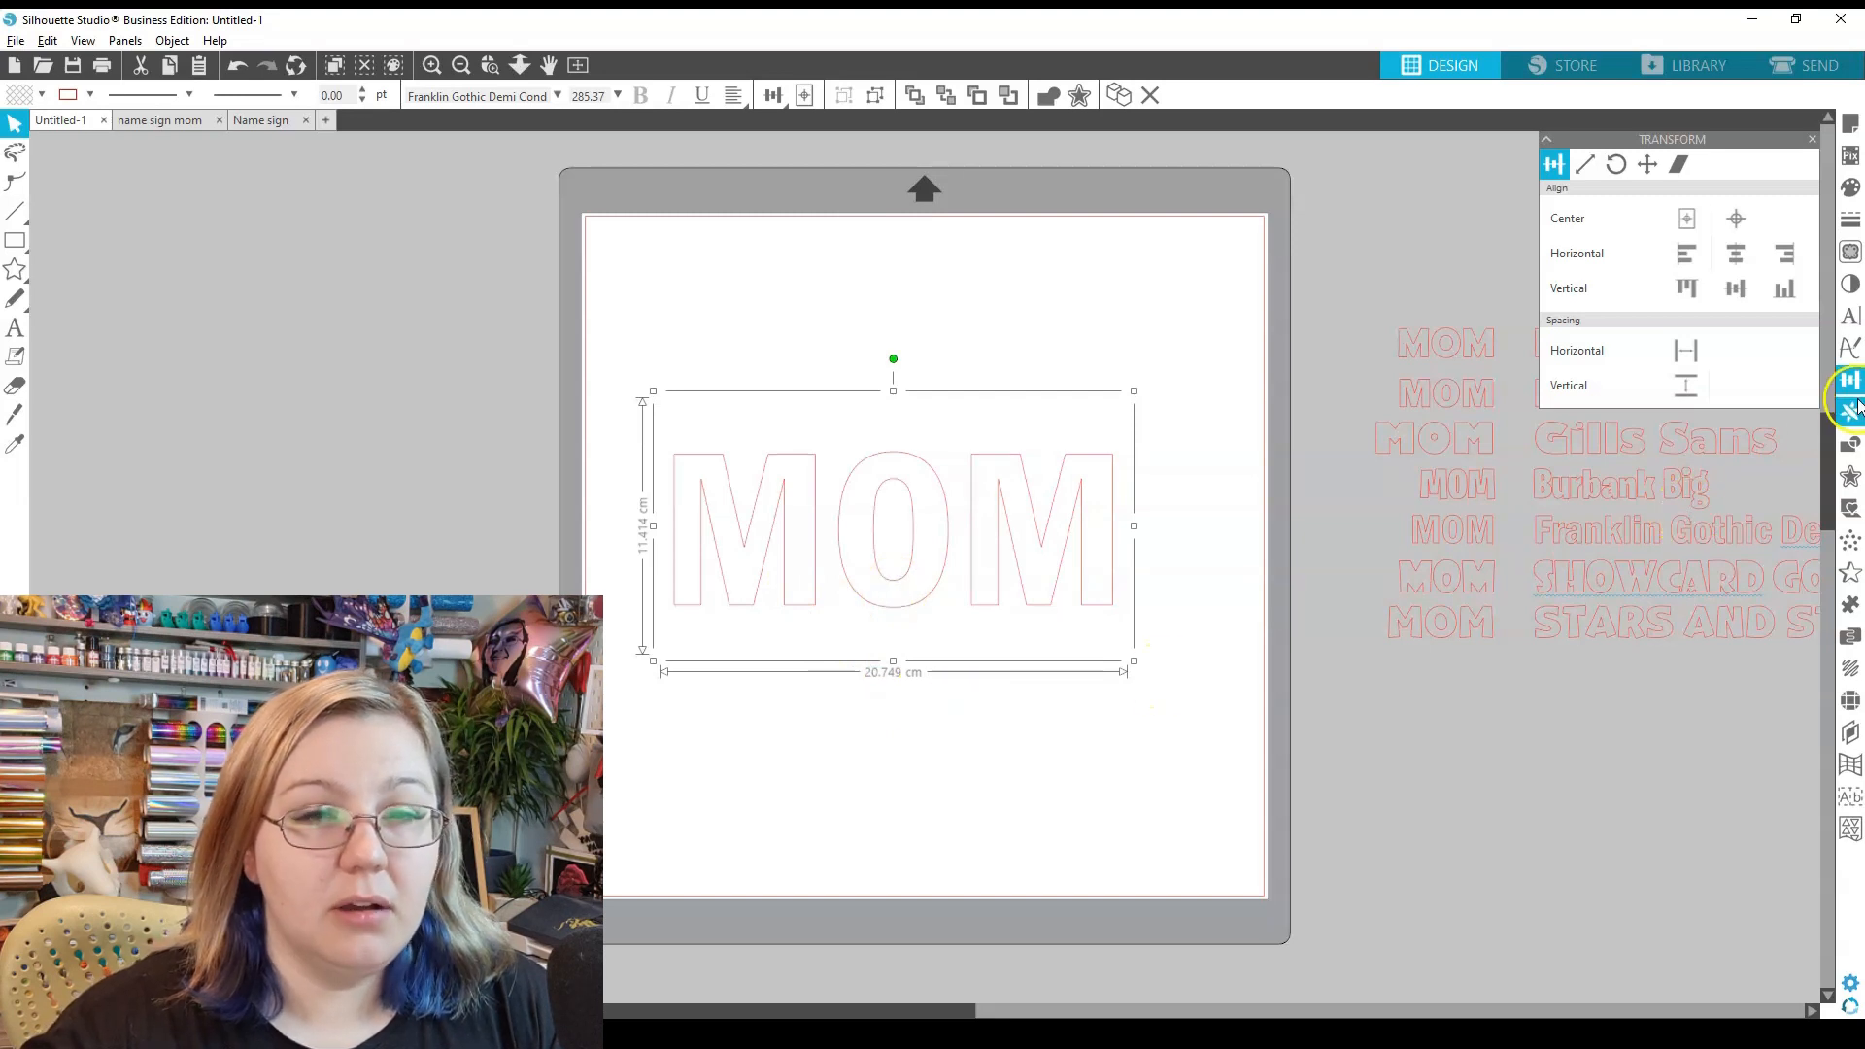
left_click(1848, 318)
left_click_drag(1678, 606, 1673, 610)
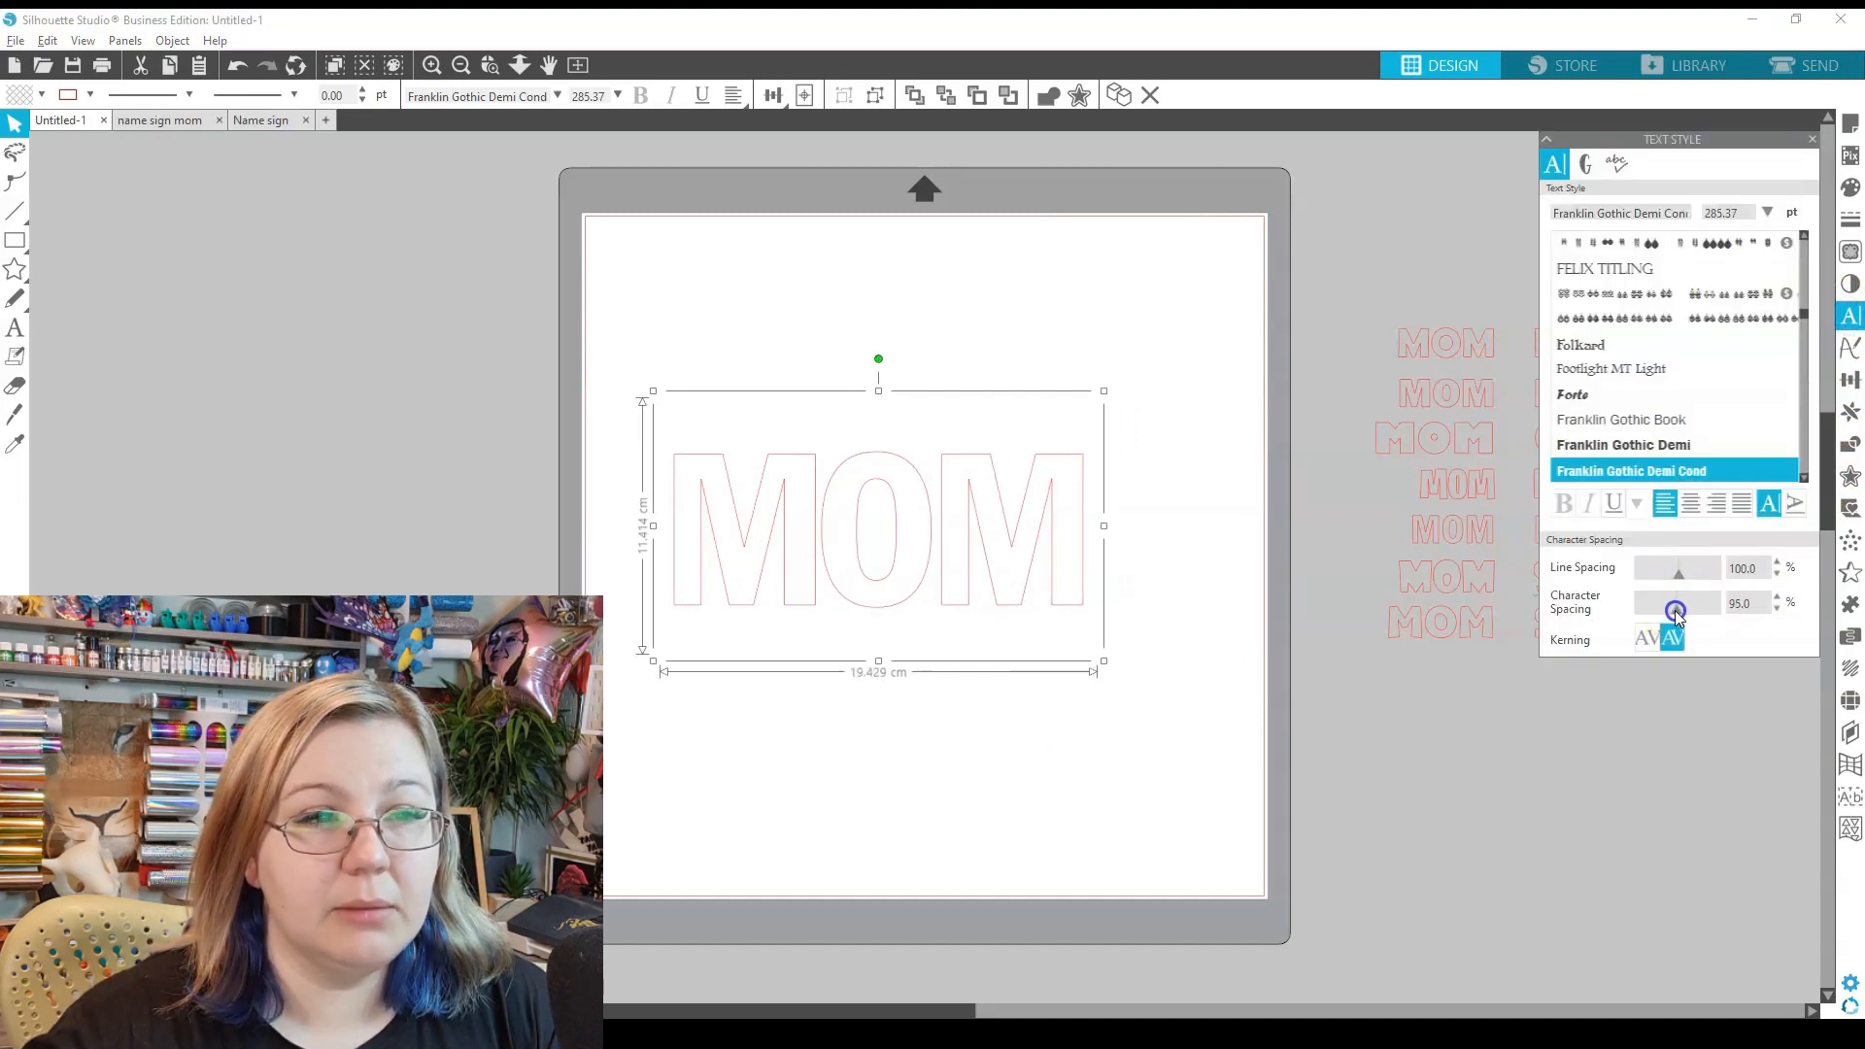
left_click(940, 749)
- Convert the MOM text to a path, now about 19.4 cm wide
right_click(935, 602)
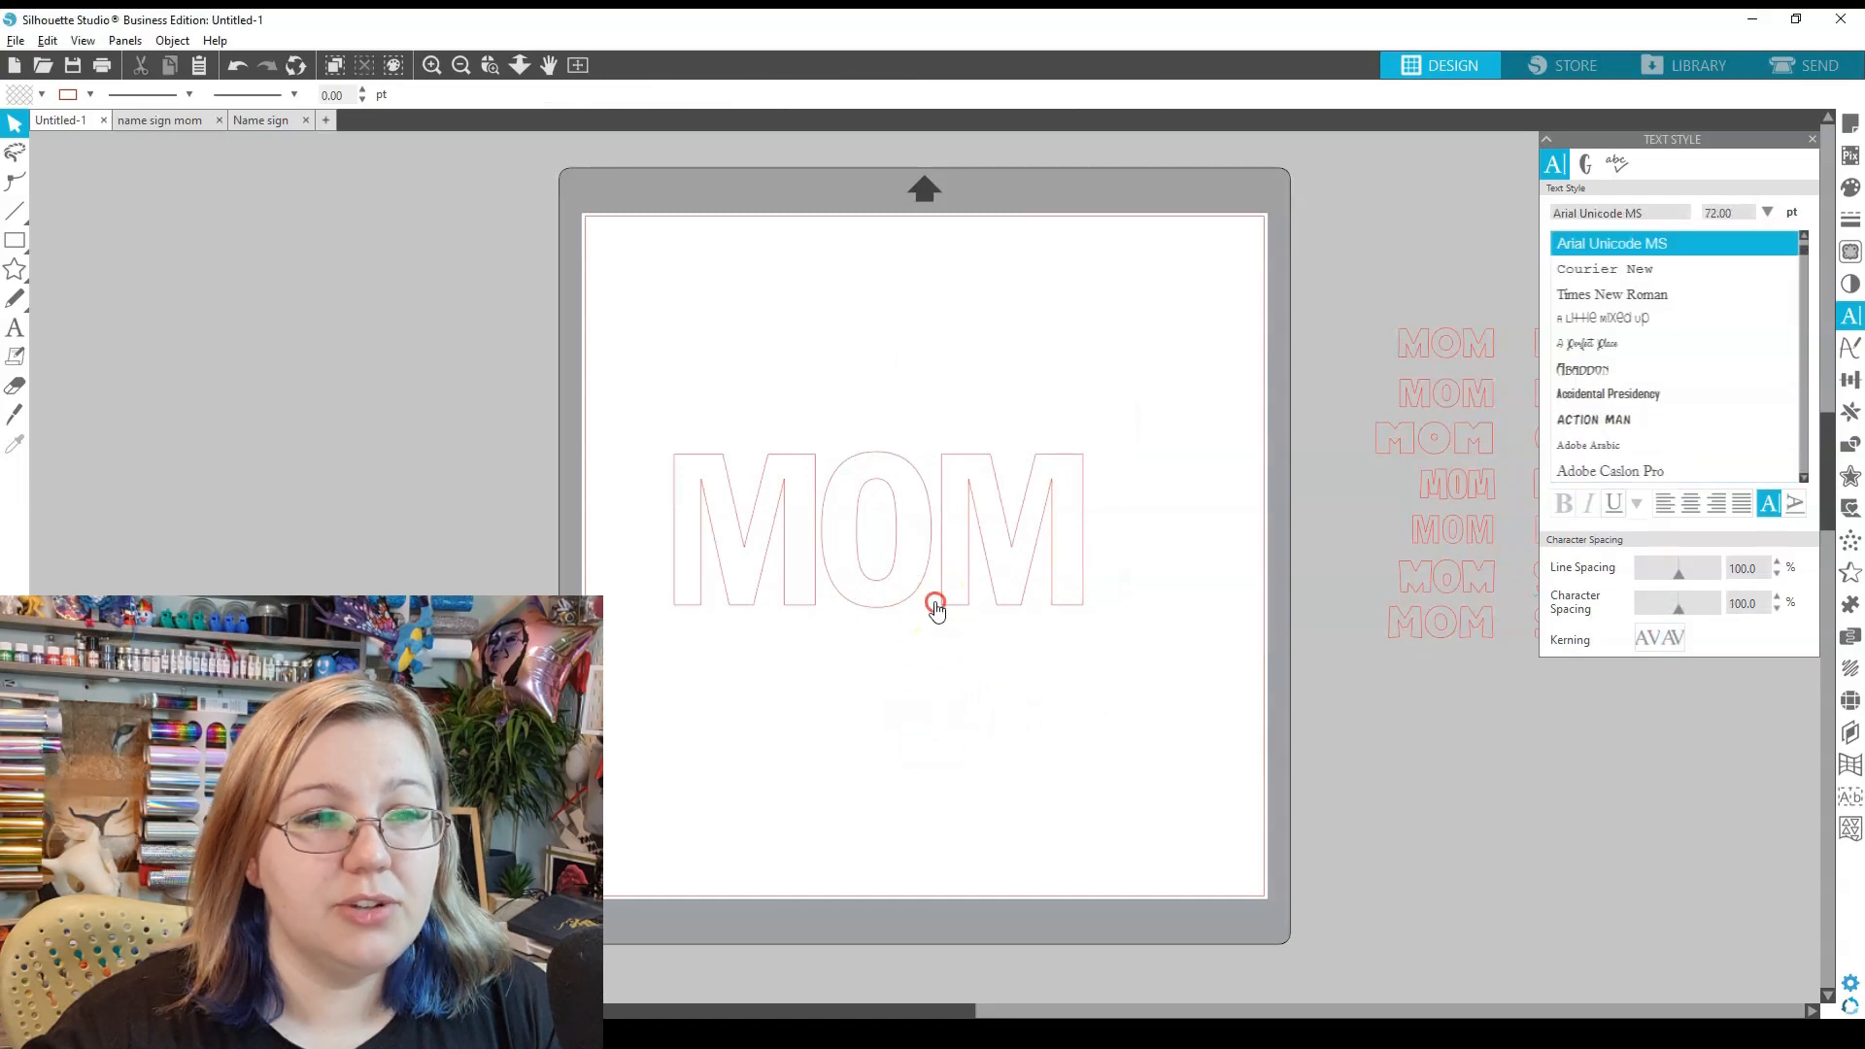
left_click(1062, 416)
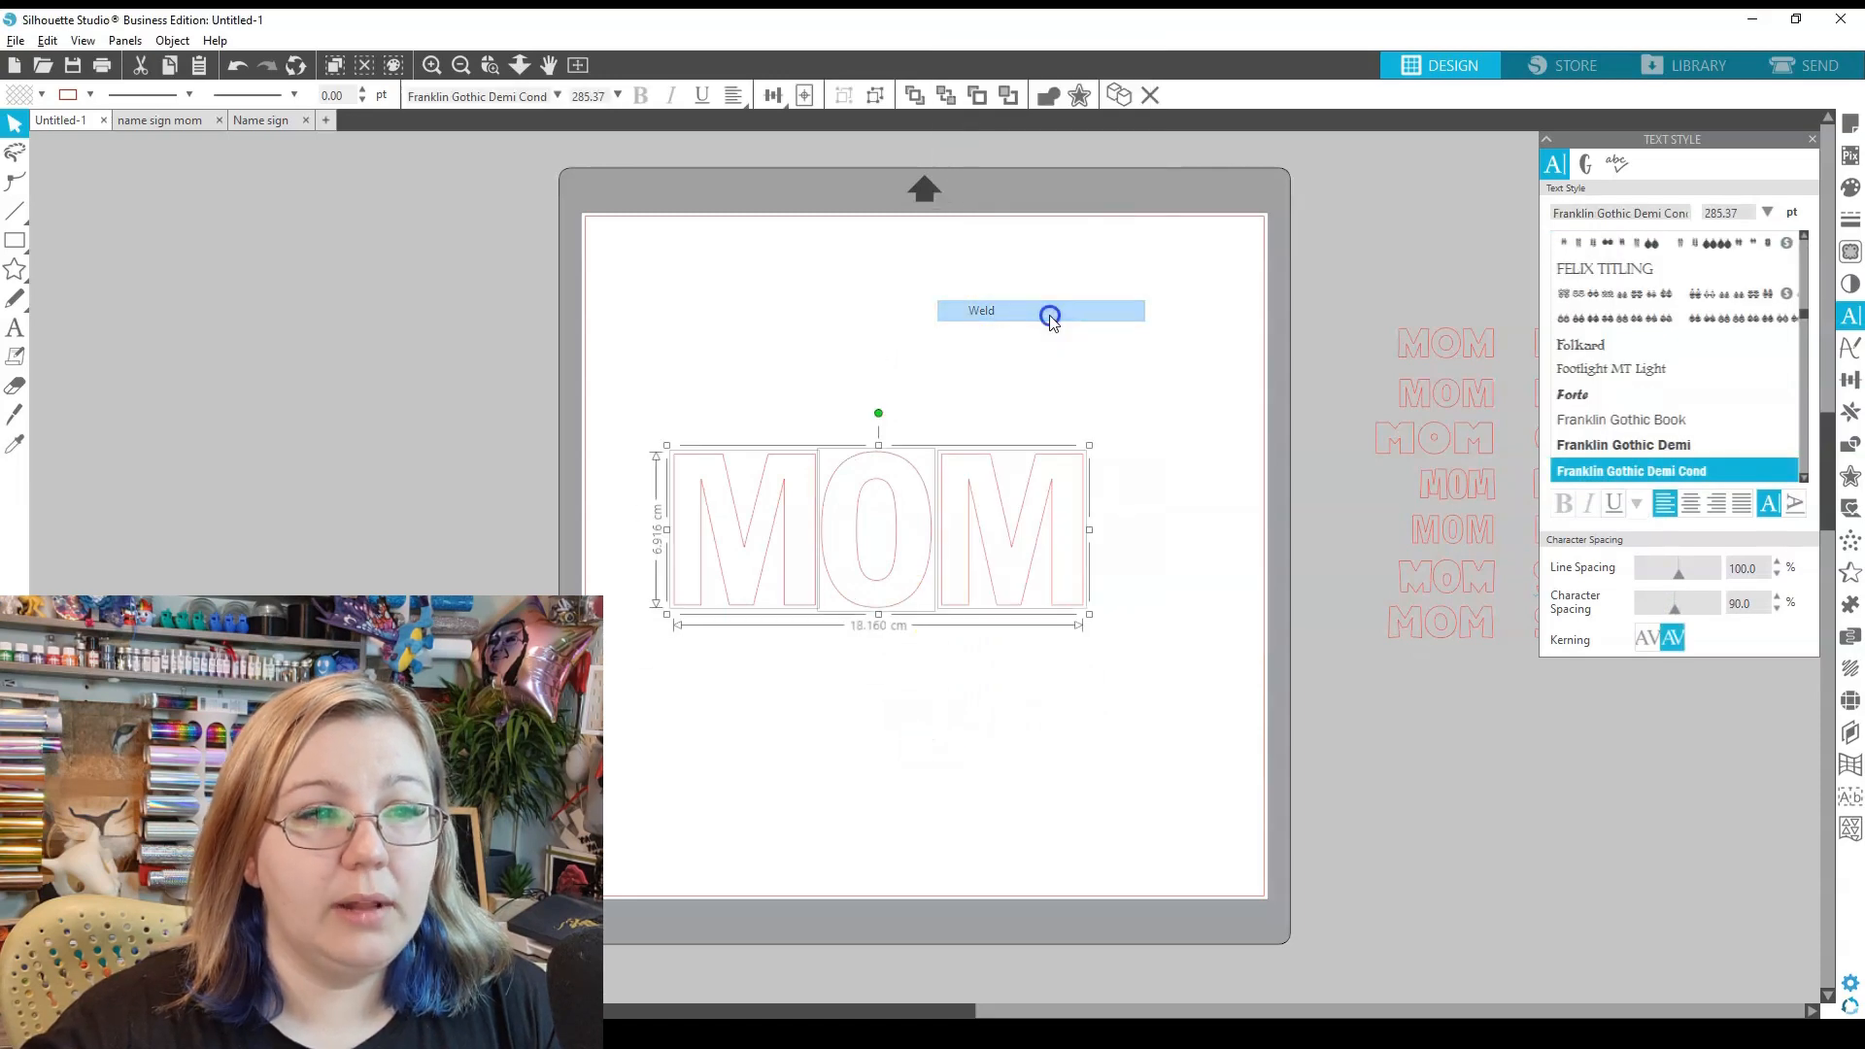
left_click(968, 577)
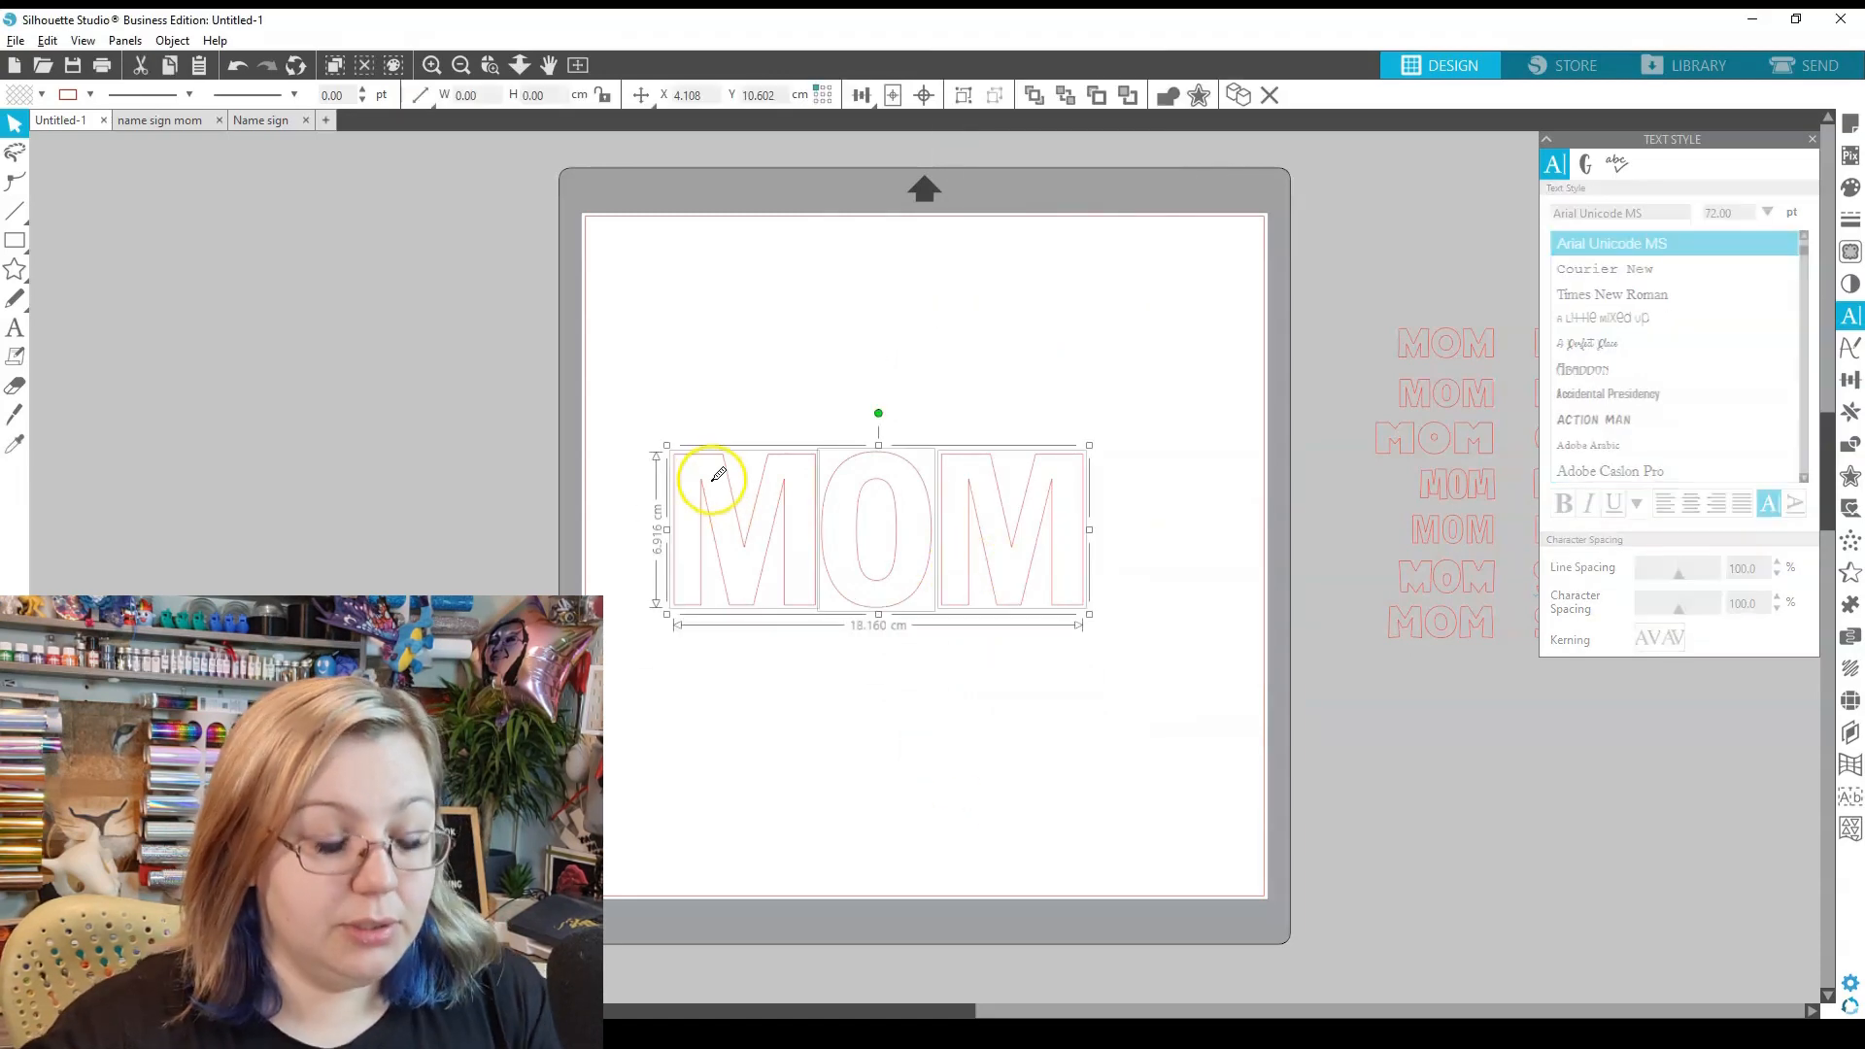
left_click(918, 716)
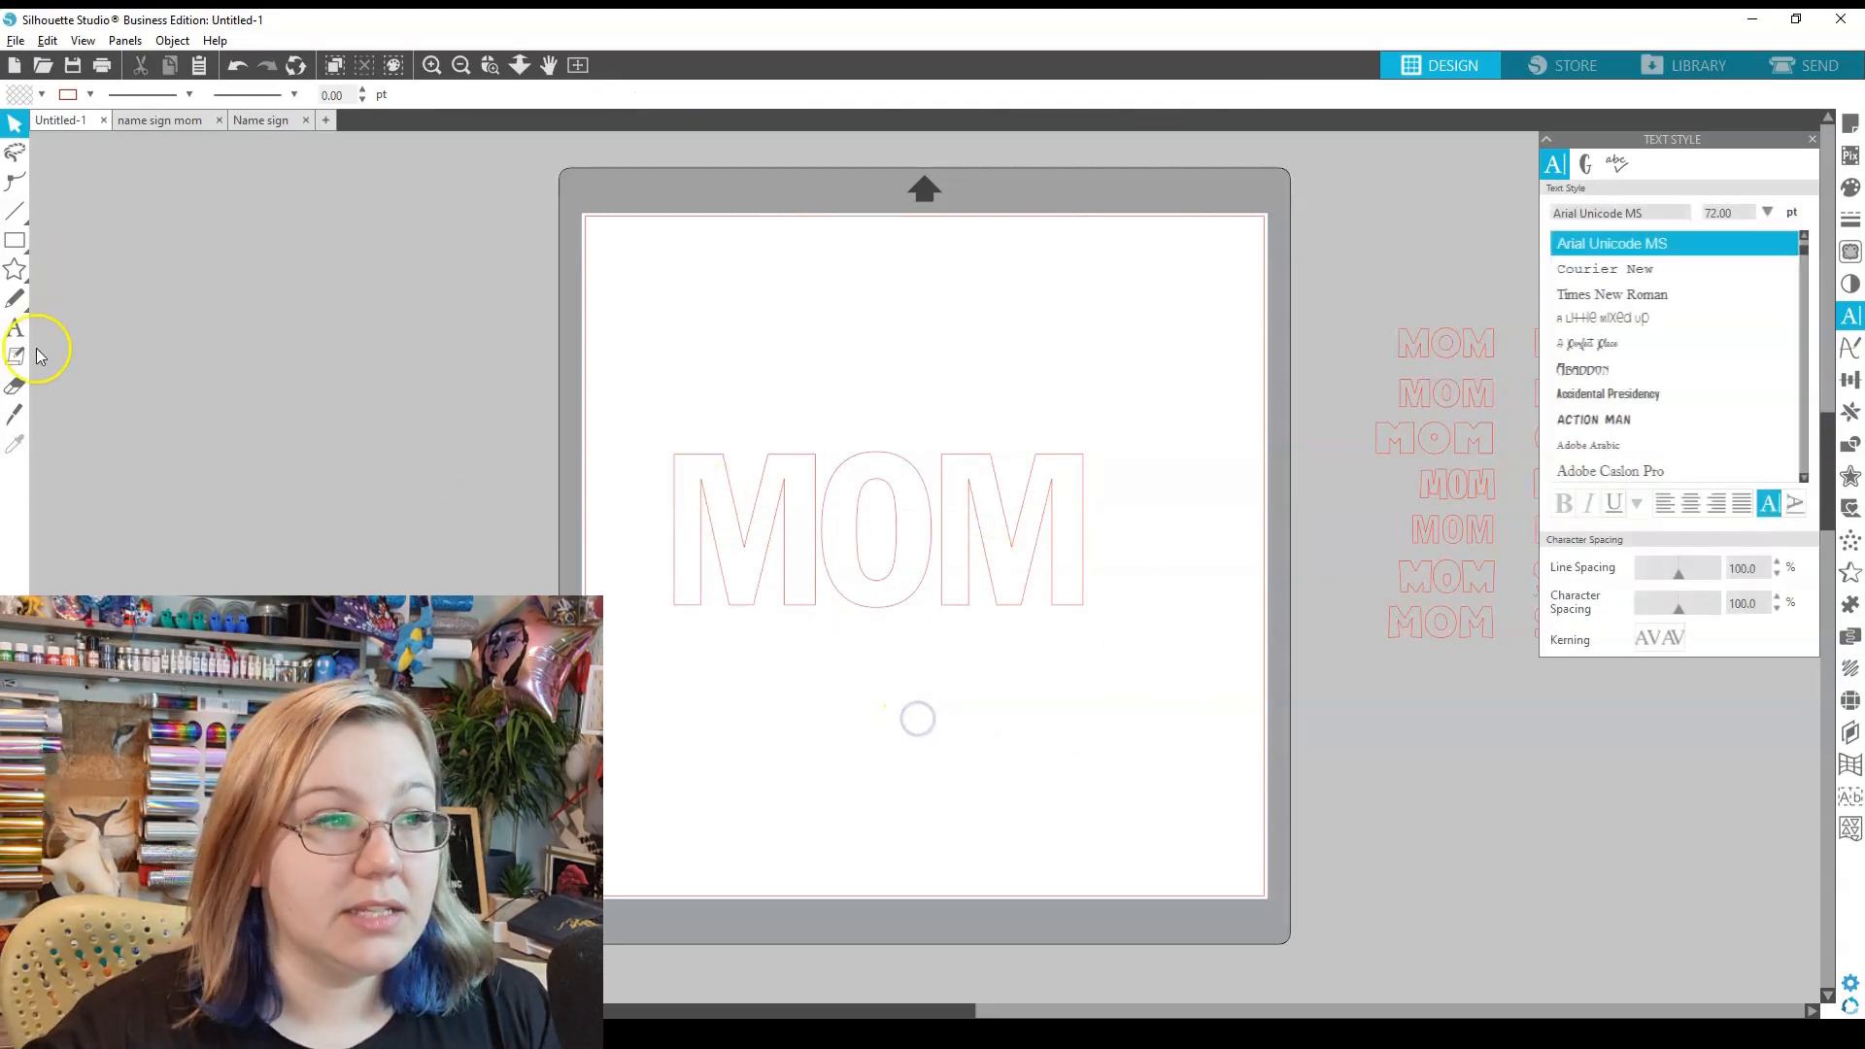
left_click(14, 328)
- Type 'i love you' below MOM and set it in the I Love Glitter font
left_click(792, 717)
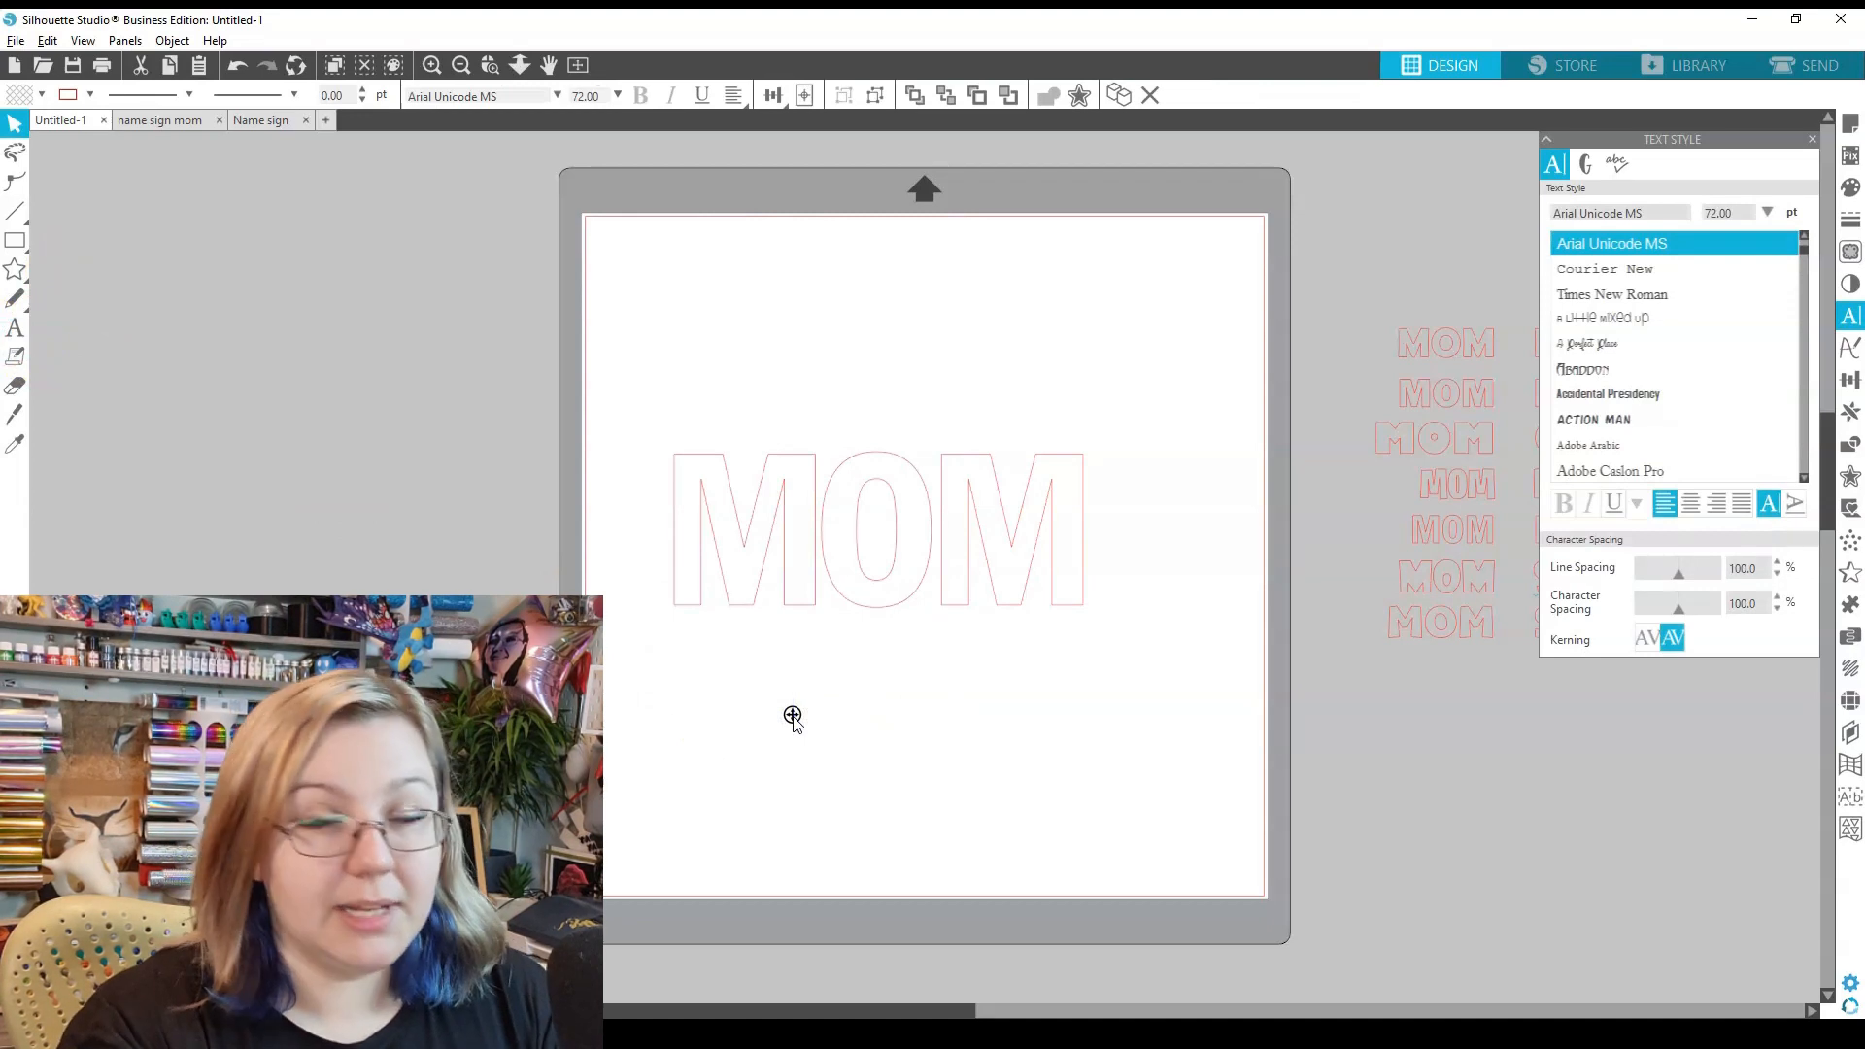
type("i love you")
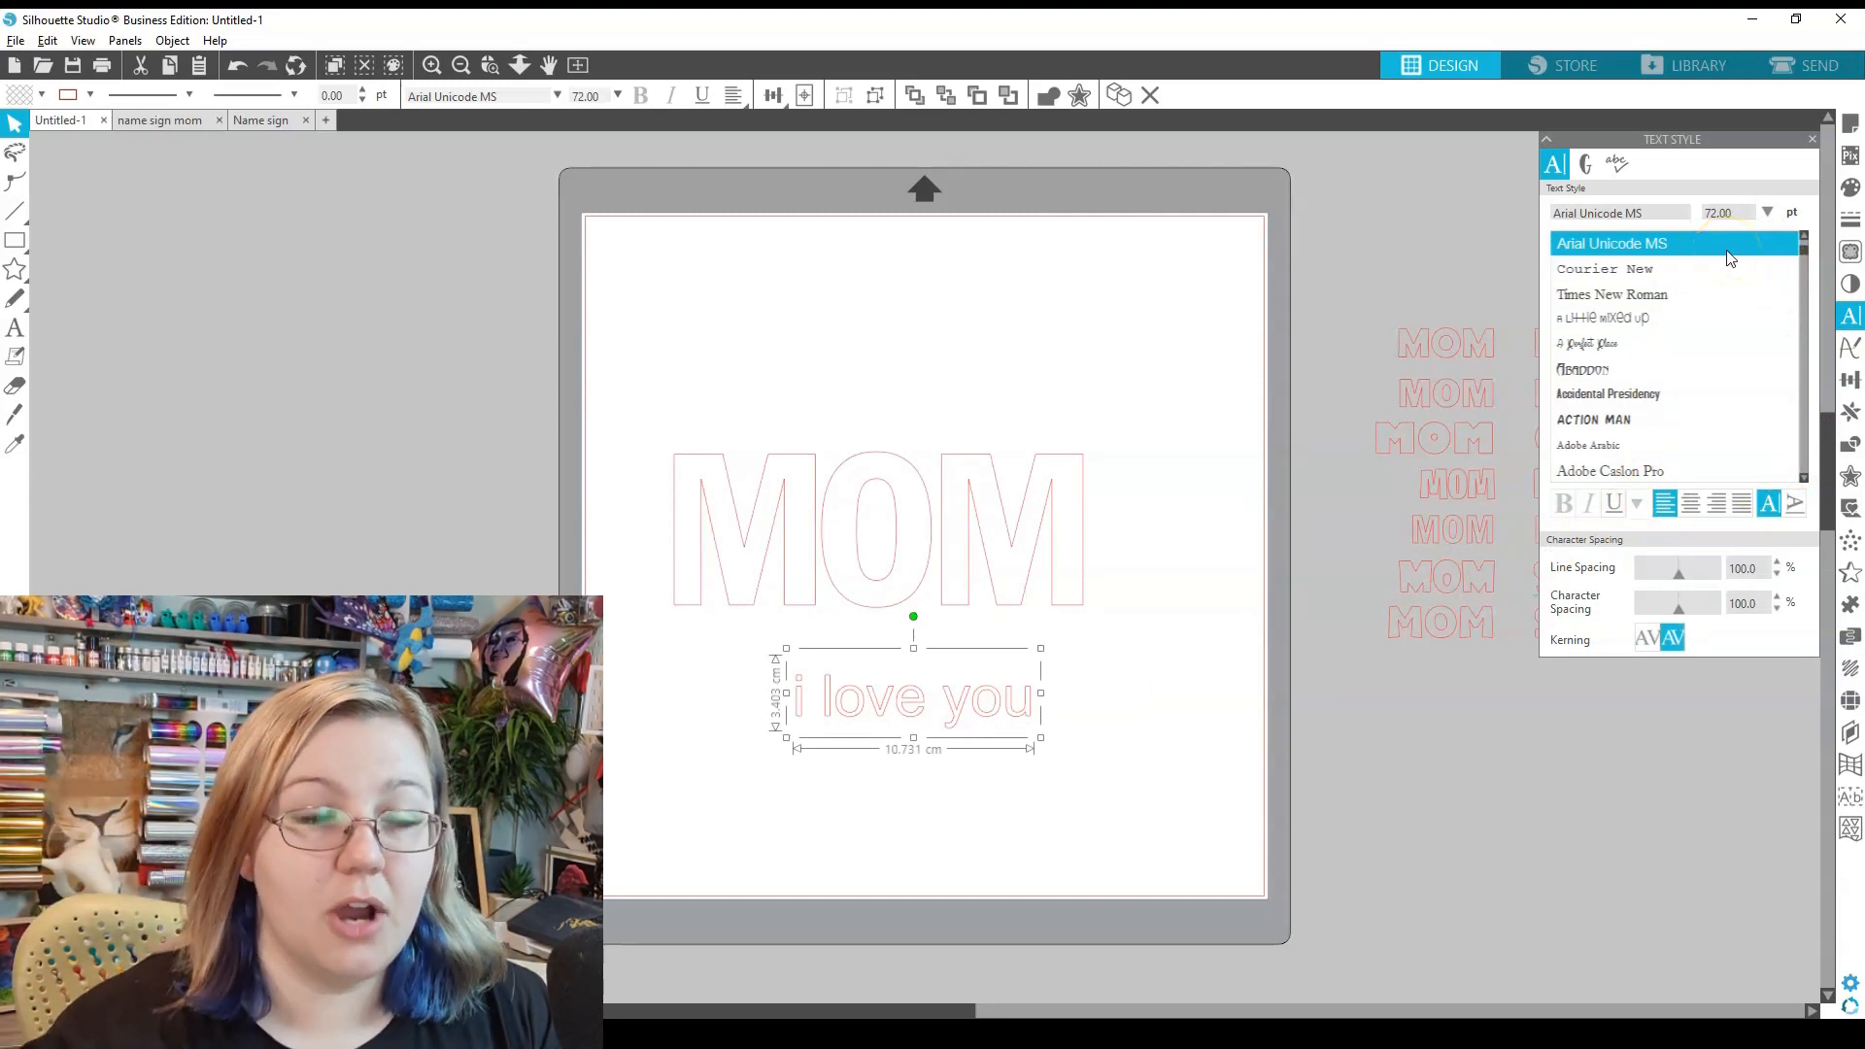
scroll(1727, 259, "up", 4)
left_click(1651, 371)
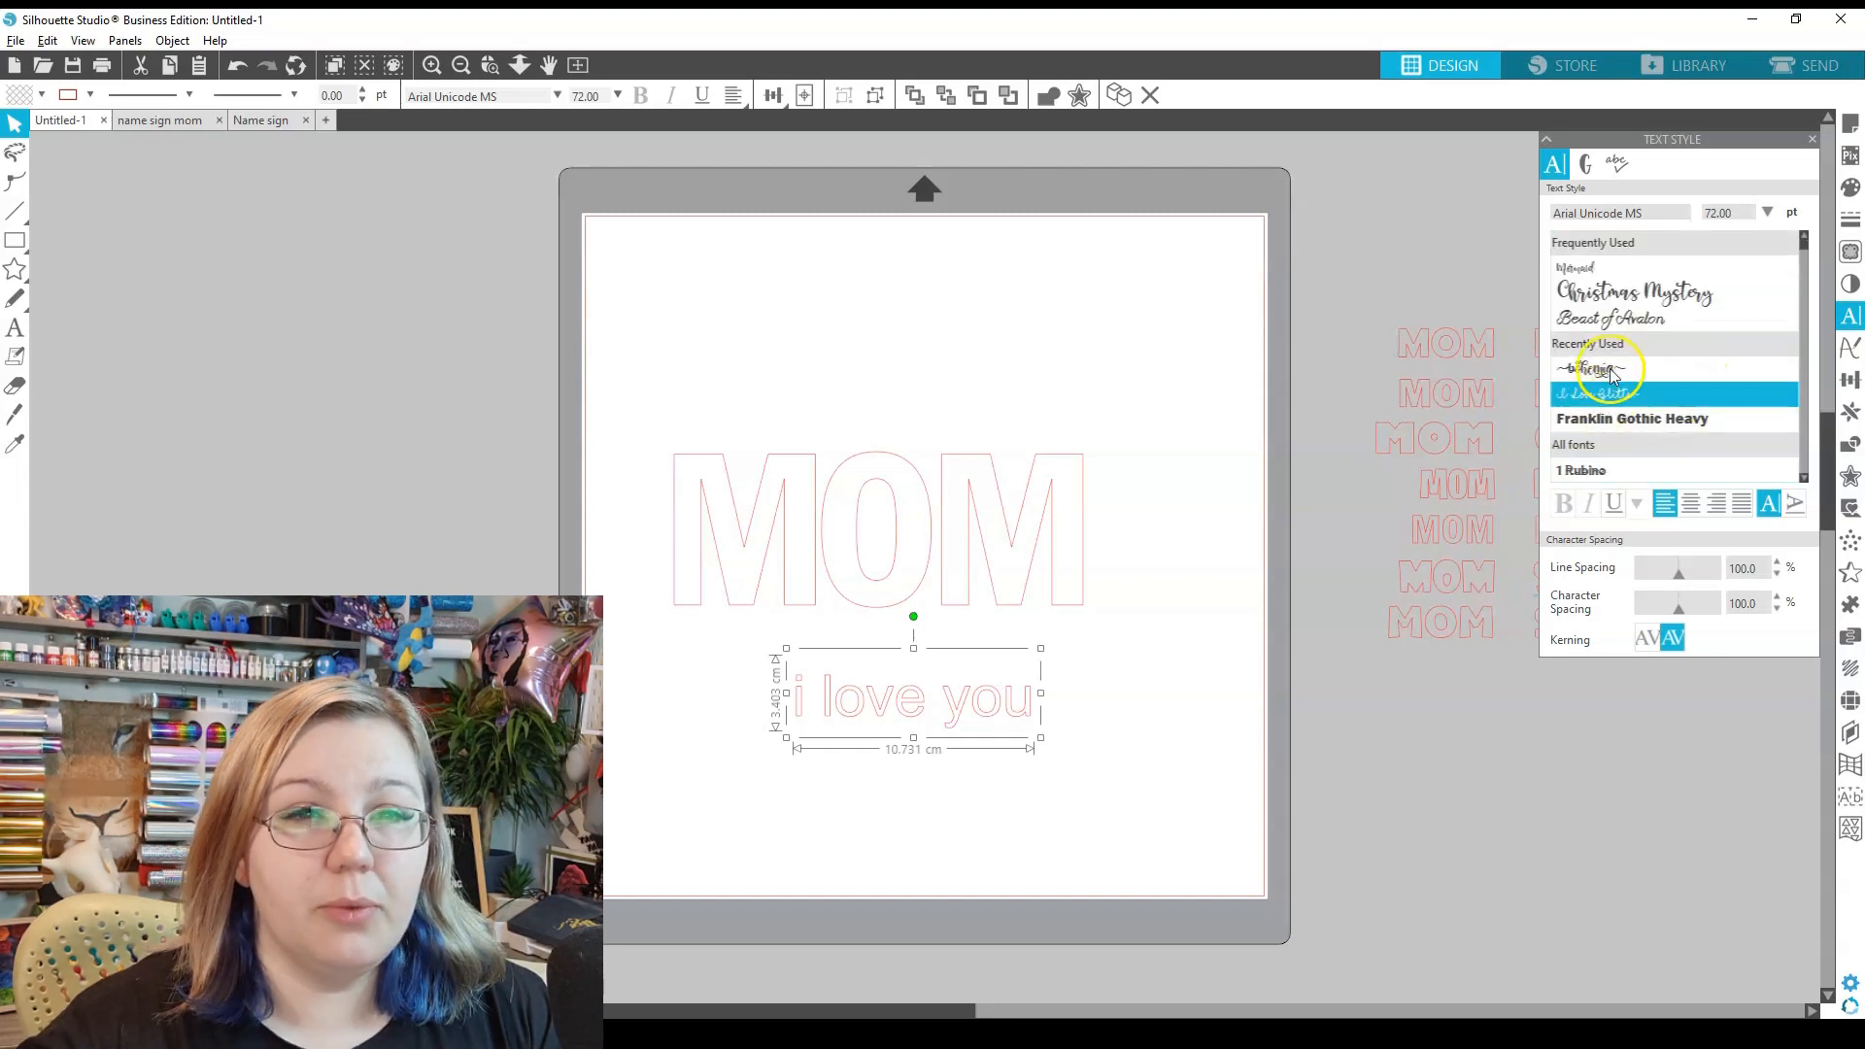
left_click(1685, 398)
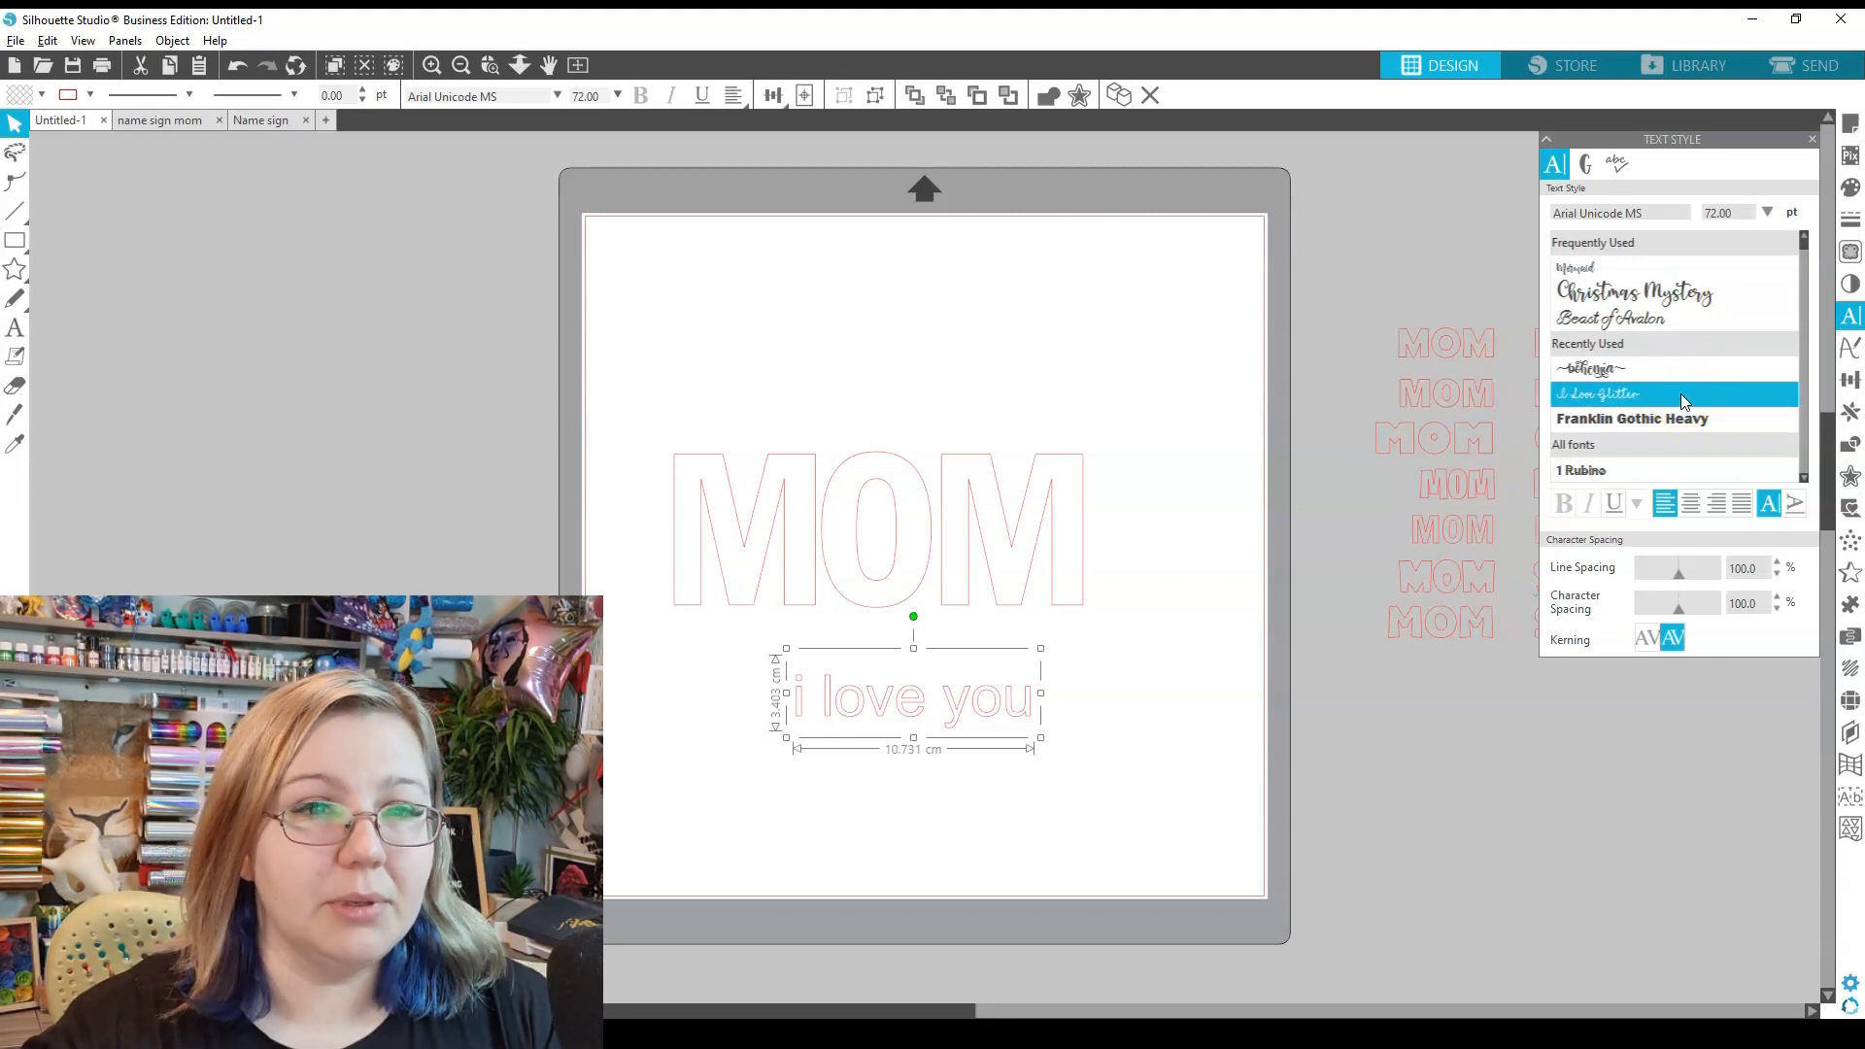
left_click(1680, 393)
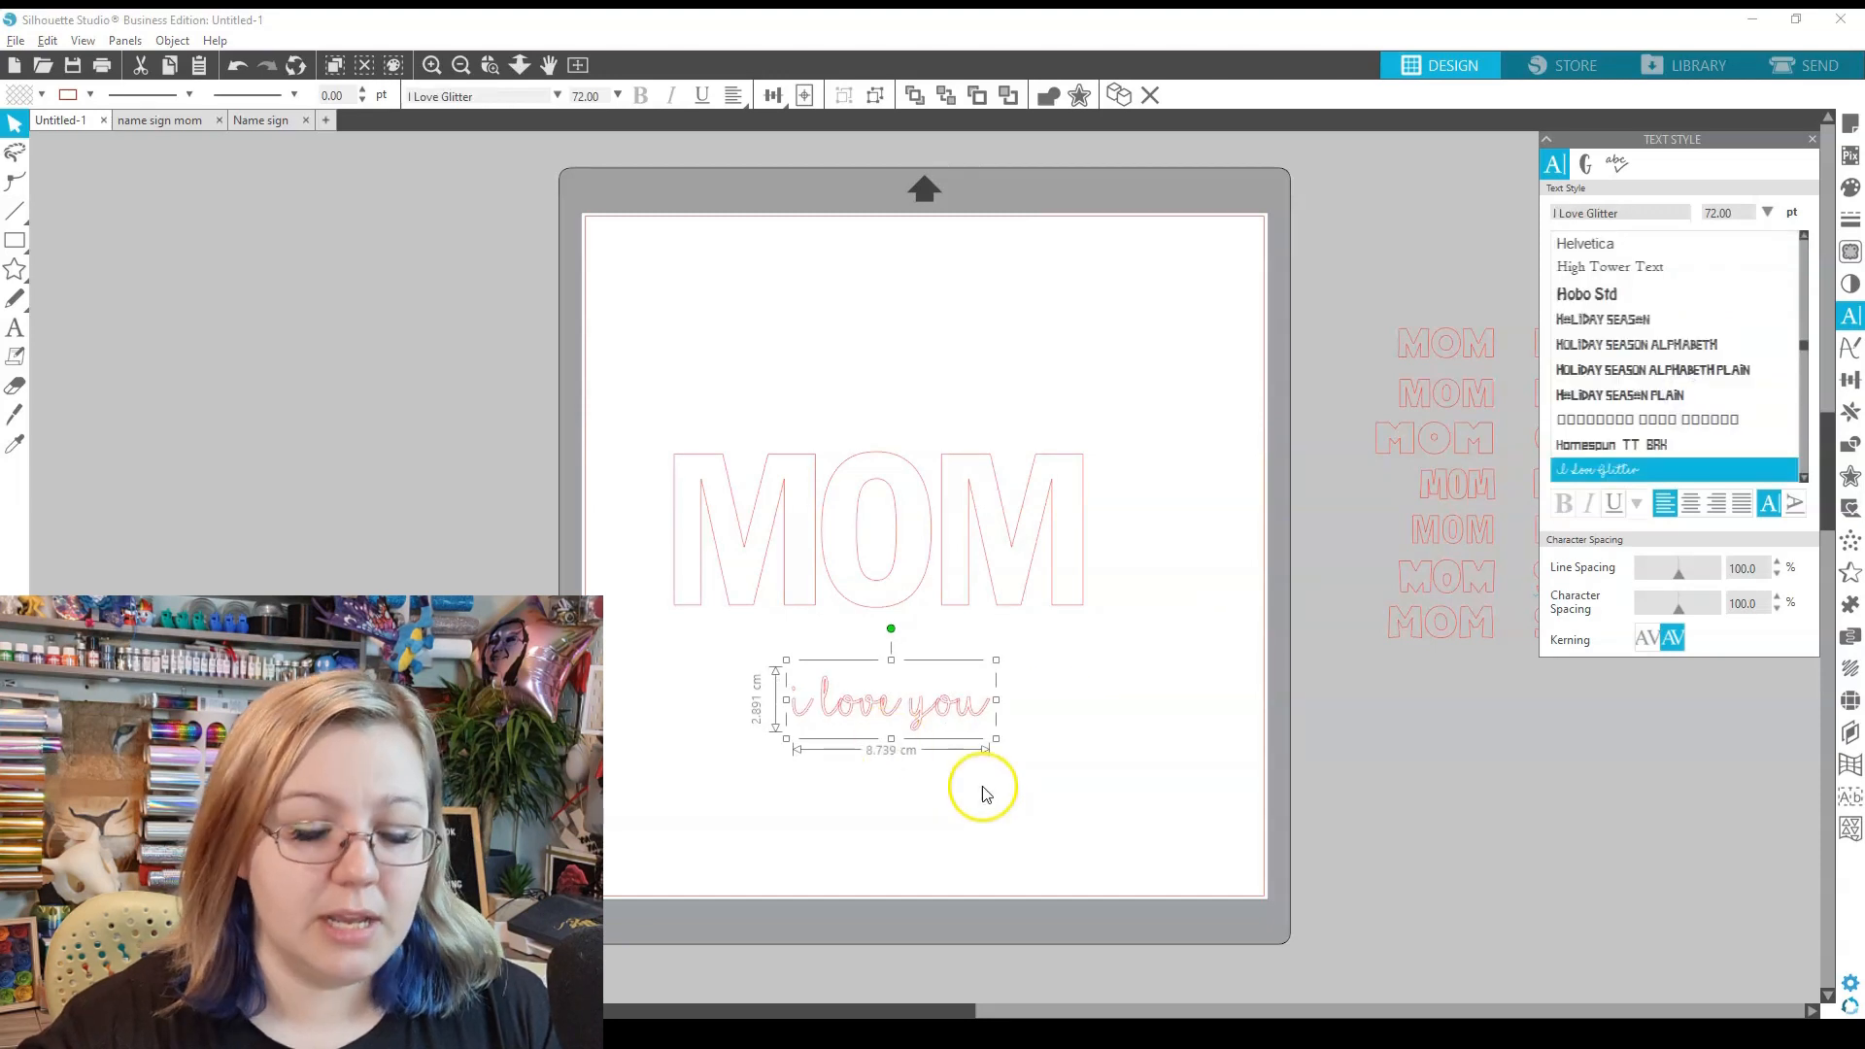
- Duplicate the 'i love you' line and set the copy to Bohemia
key("ctrl+Down")
scroll(1792, 320, "up", 3)
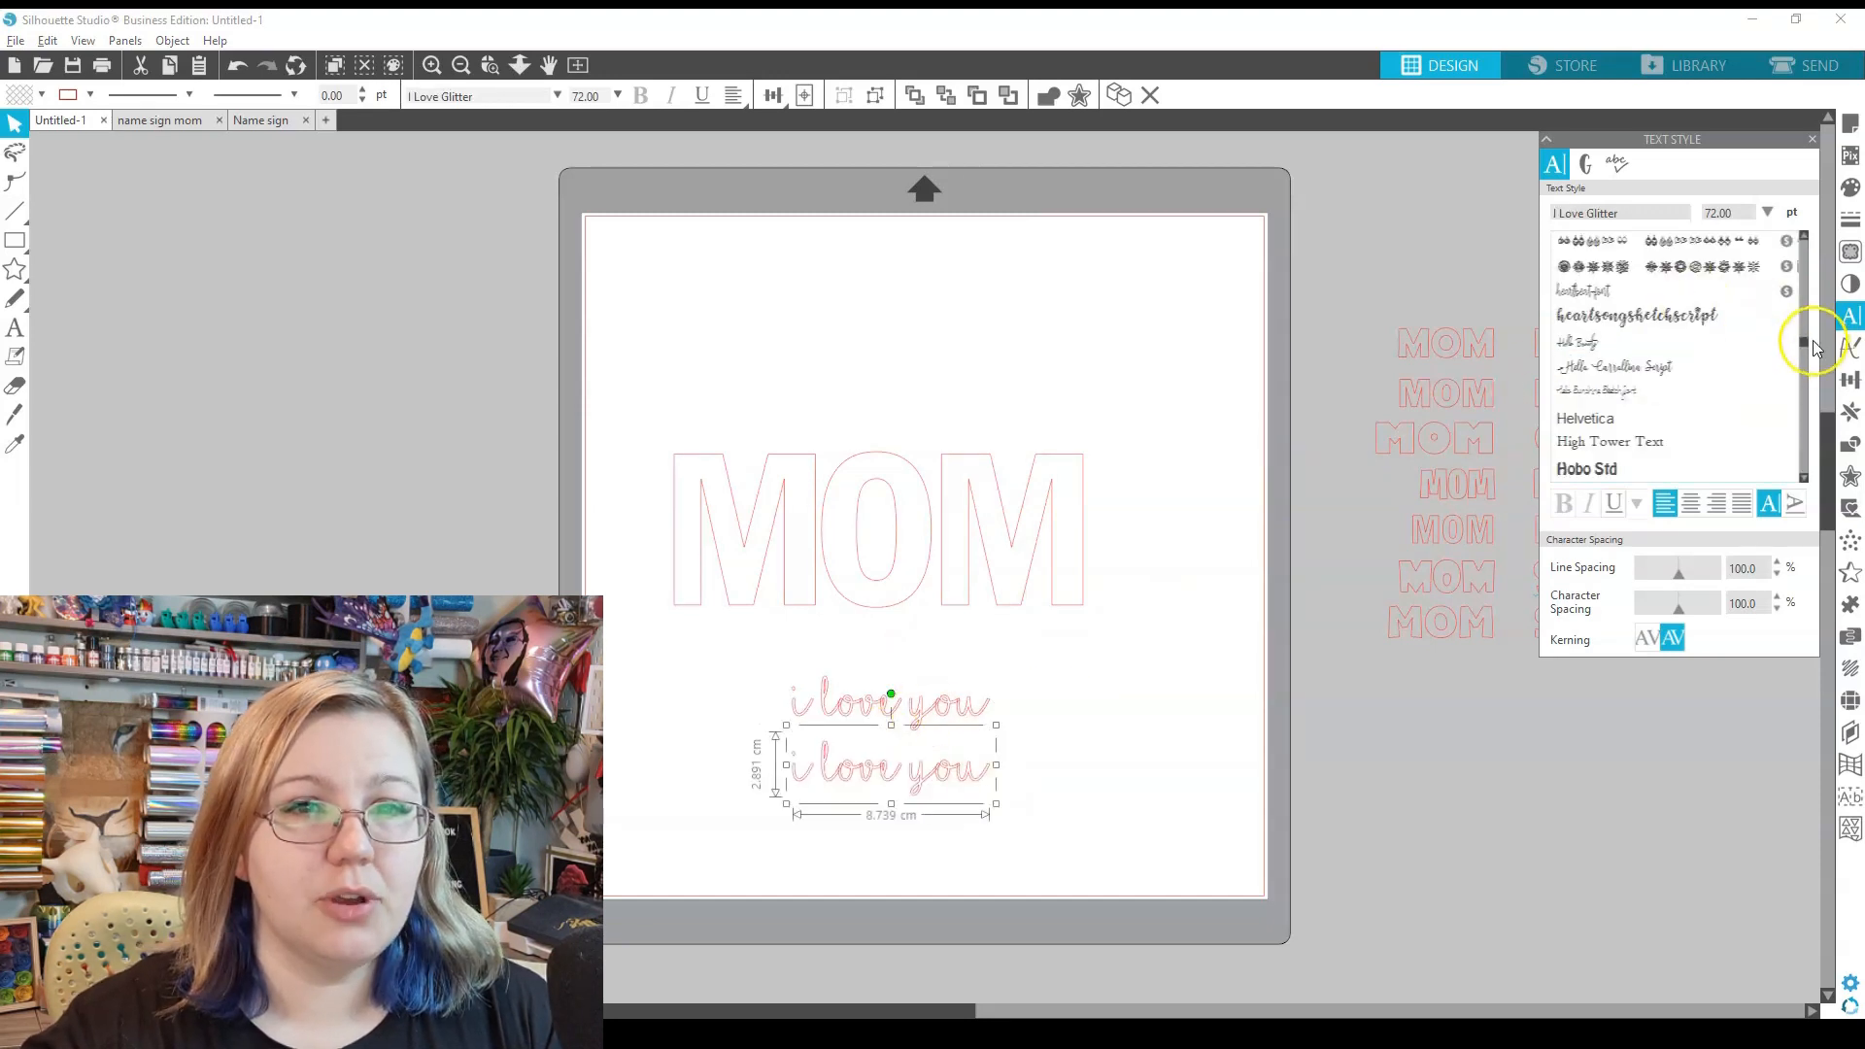
left_click(1806, 238)
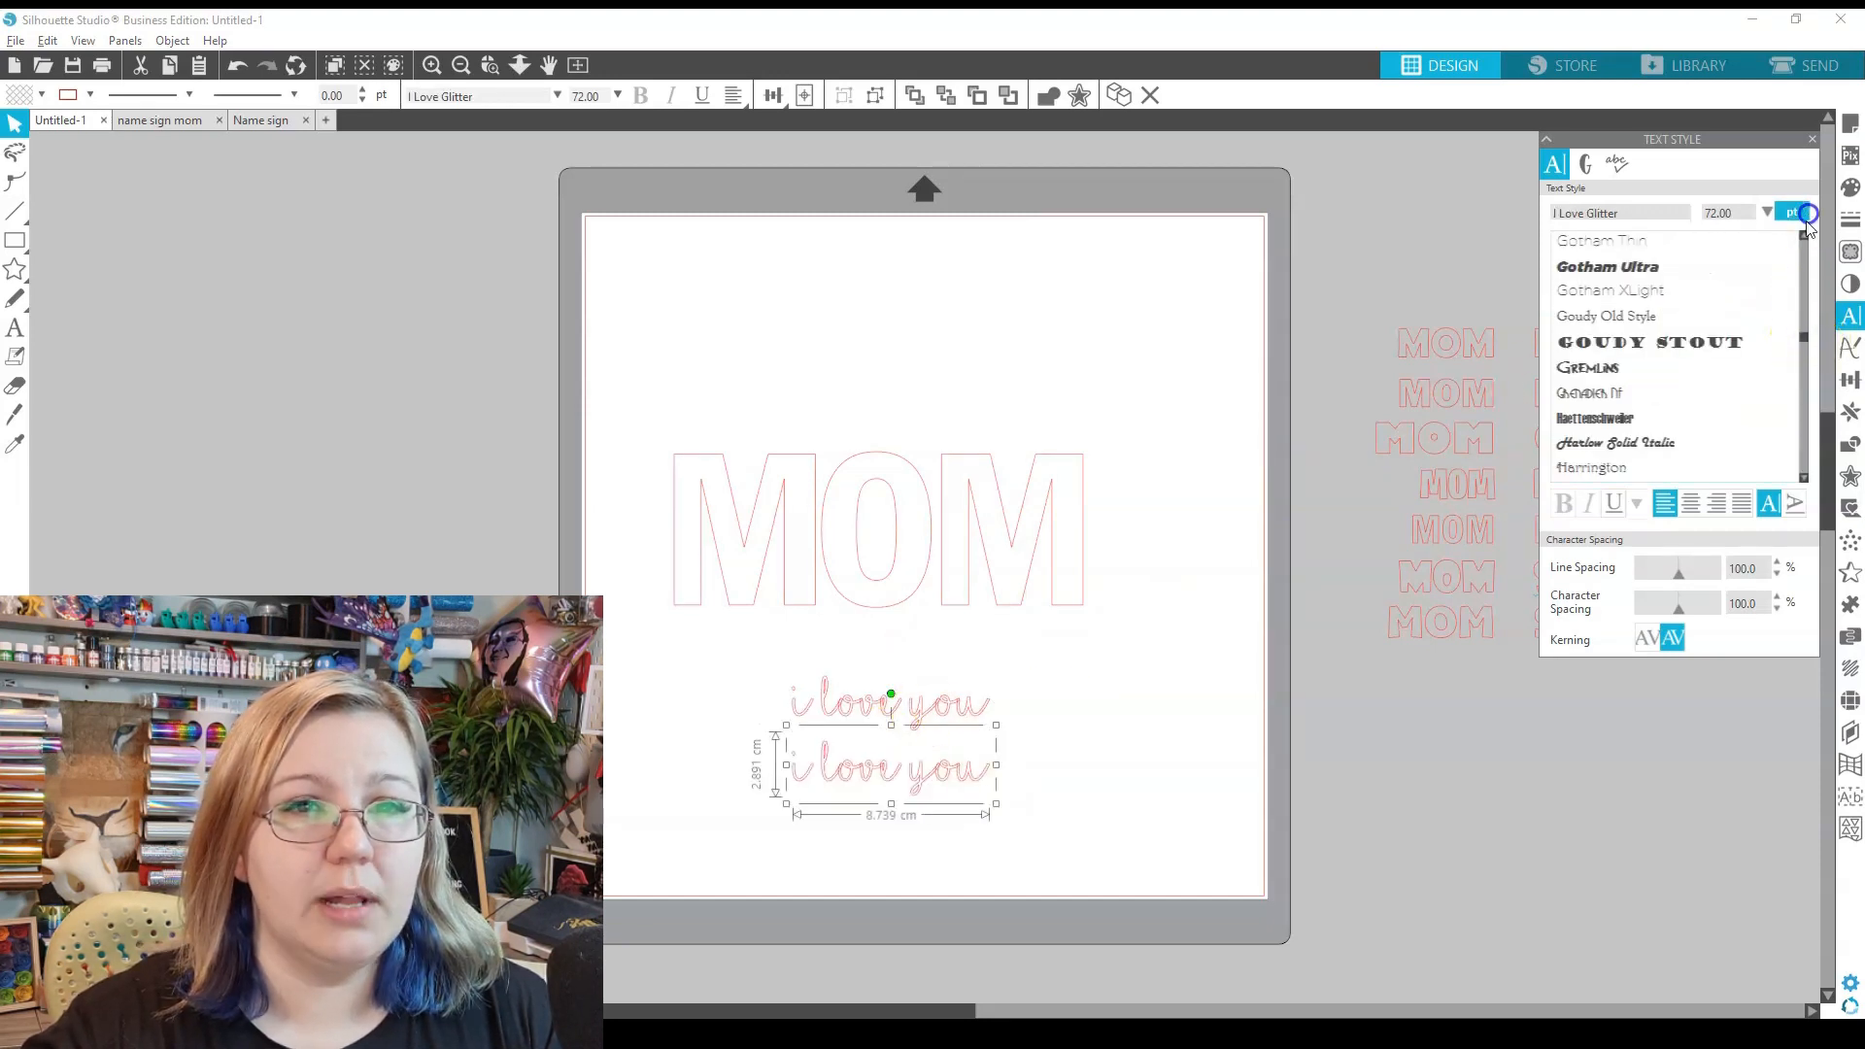
left_click(1809, 238)
left_click(1612, 369)
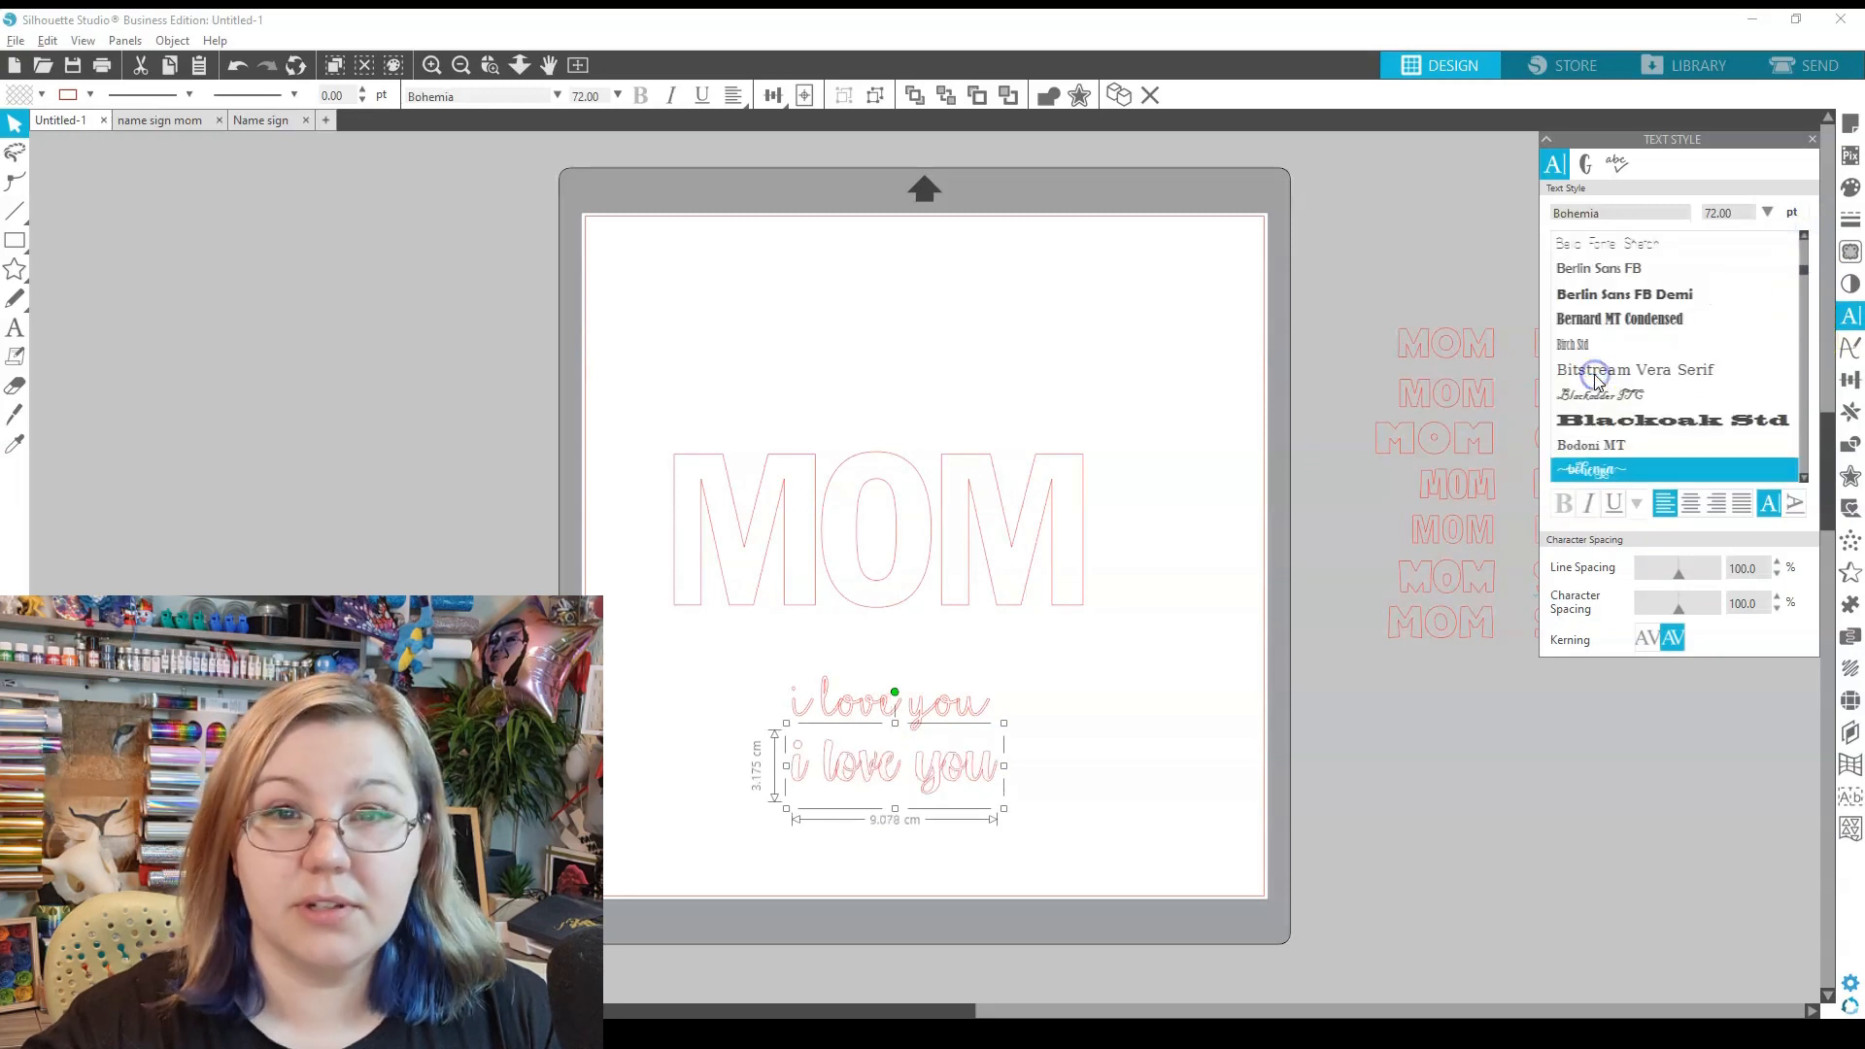
left_click(1024, 796)
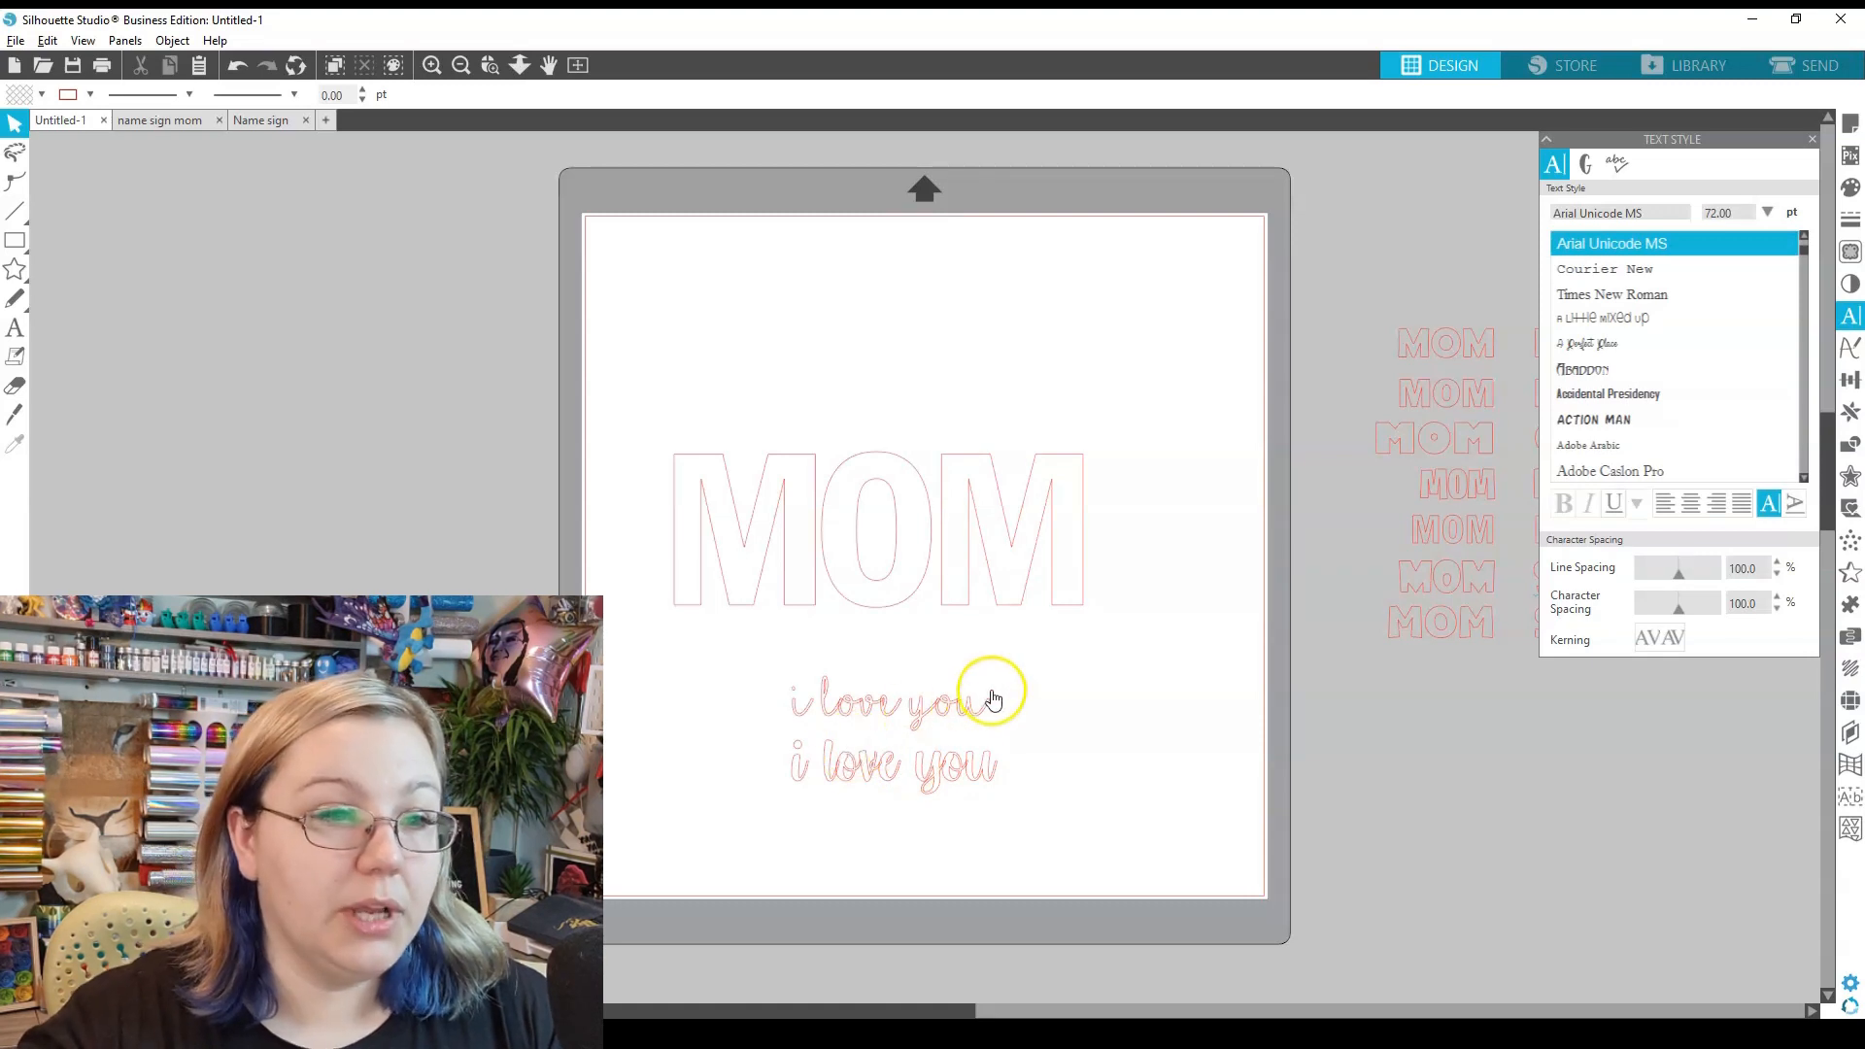
- Reopen the upper I Love Glitter 'i love you' line for text editing
left_click(983, 700)
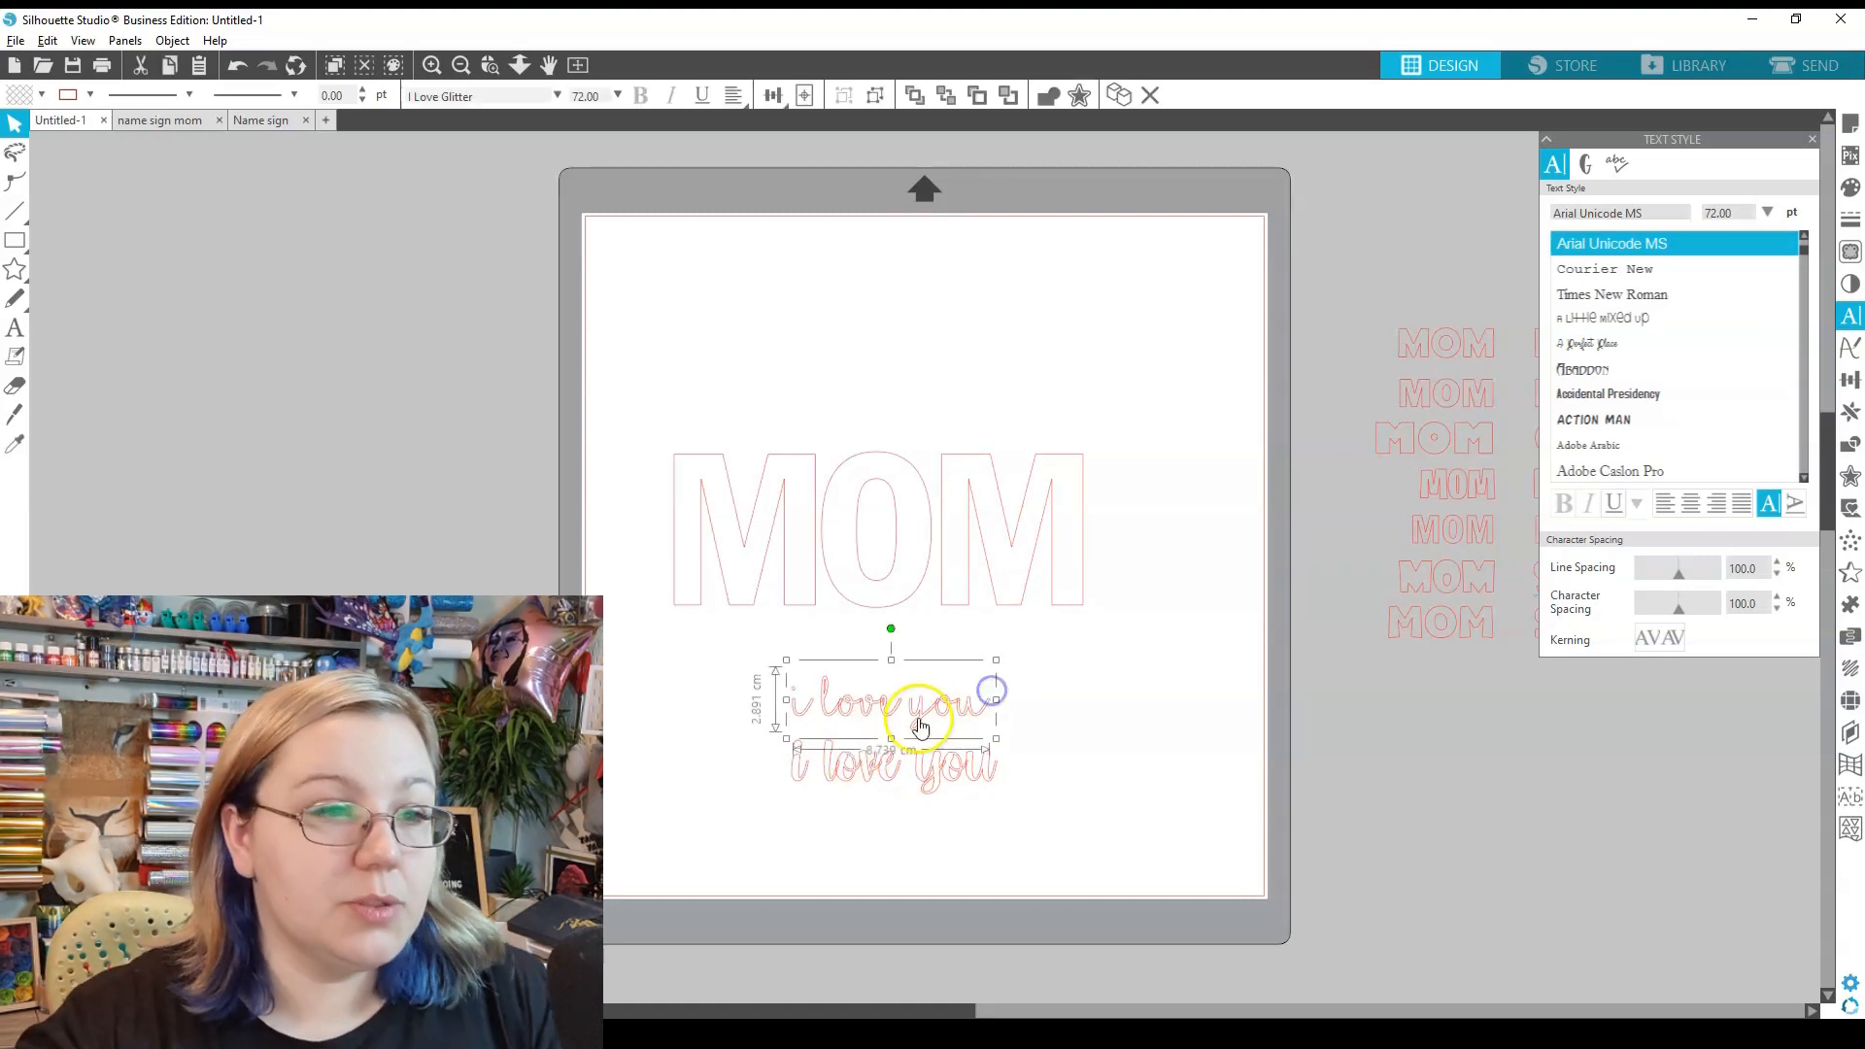
double_click(812, 716)
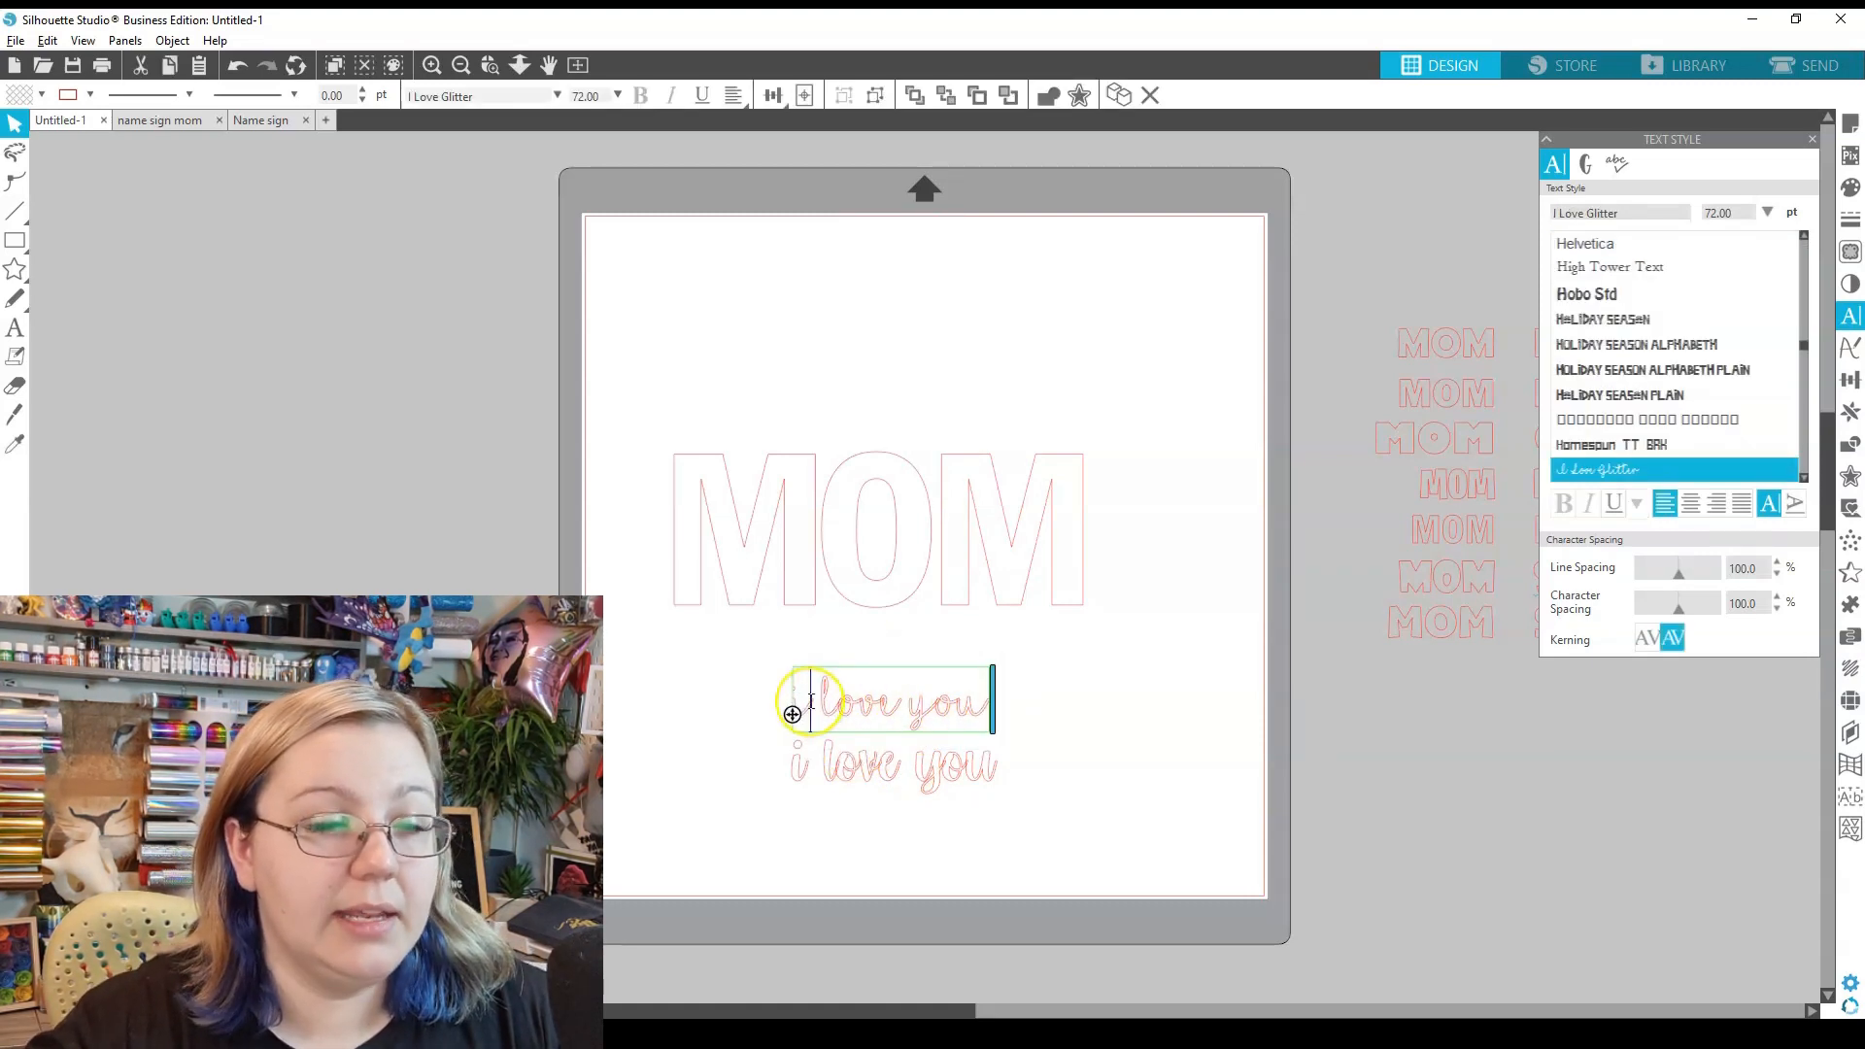
left_click(1120, 511)
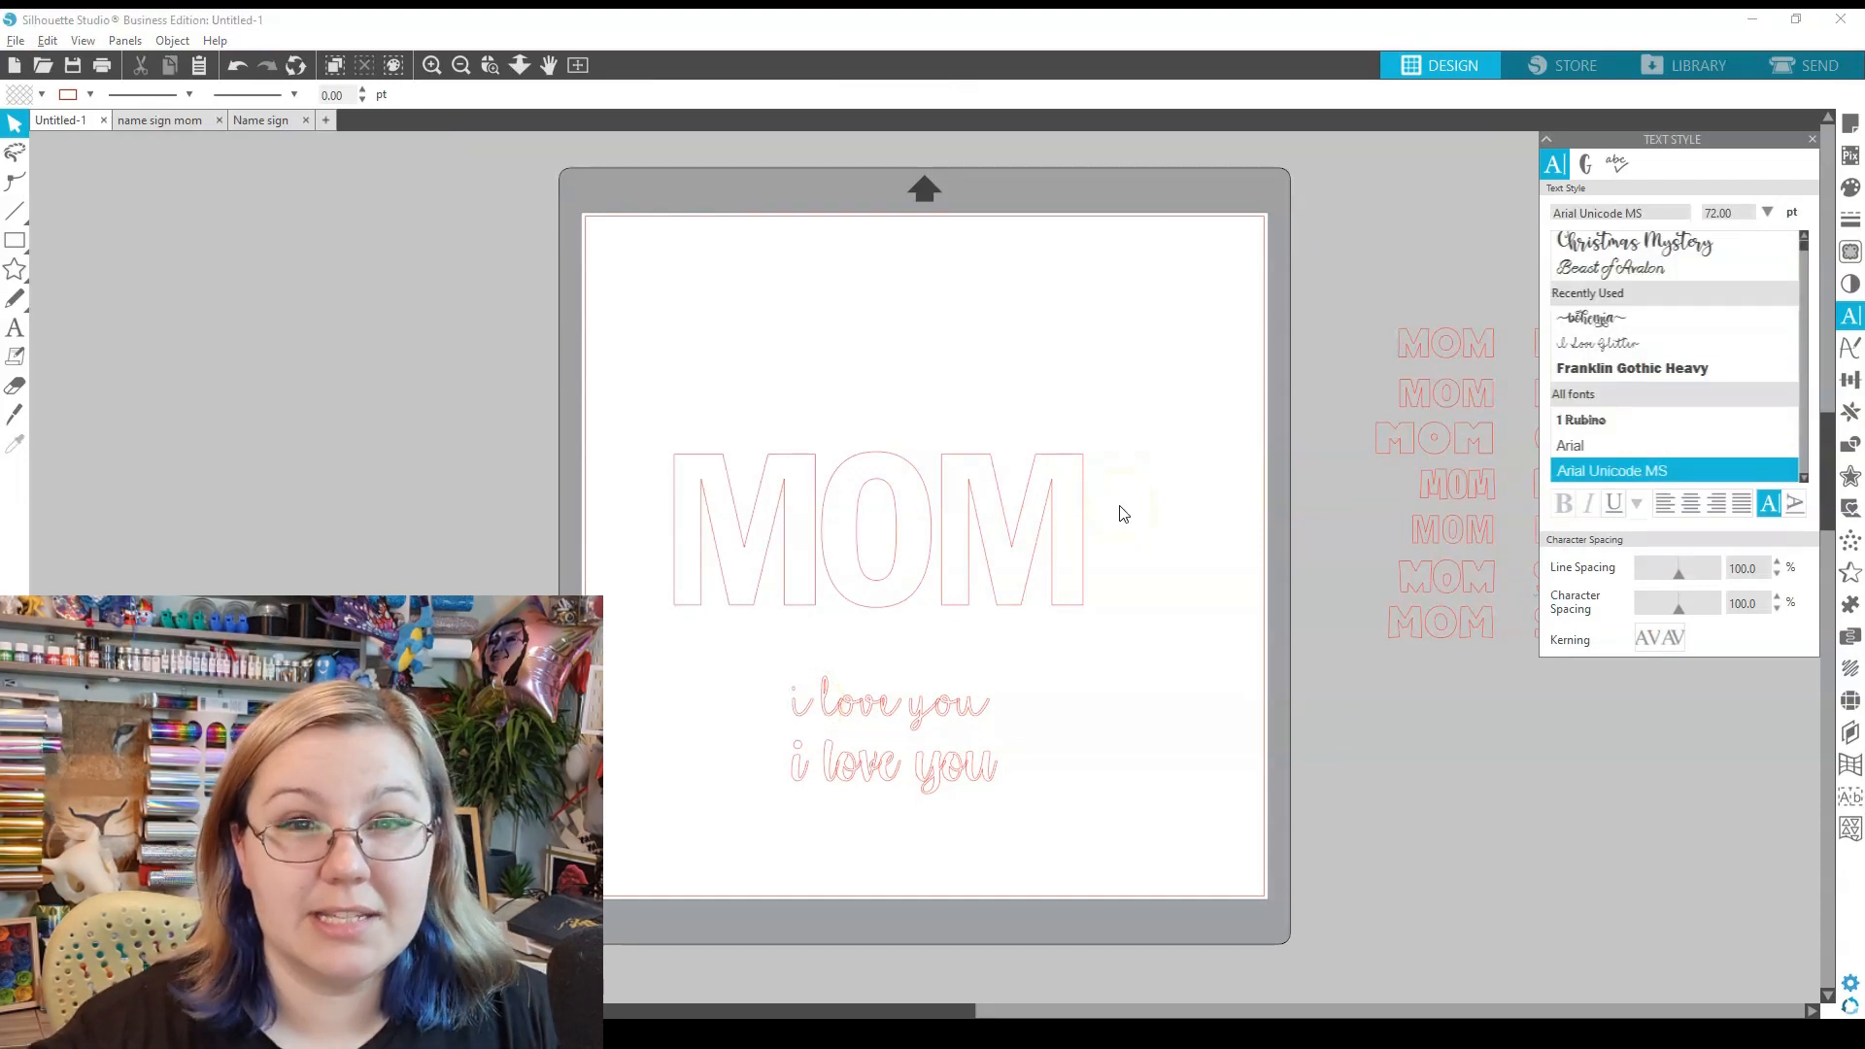
double_click(793, 718)
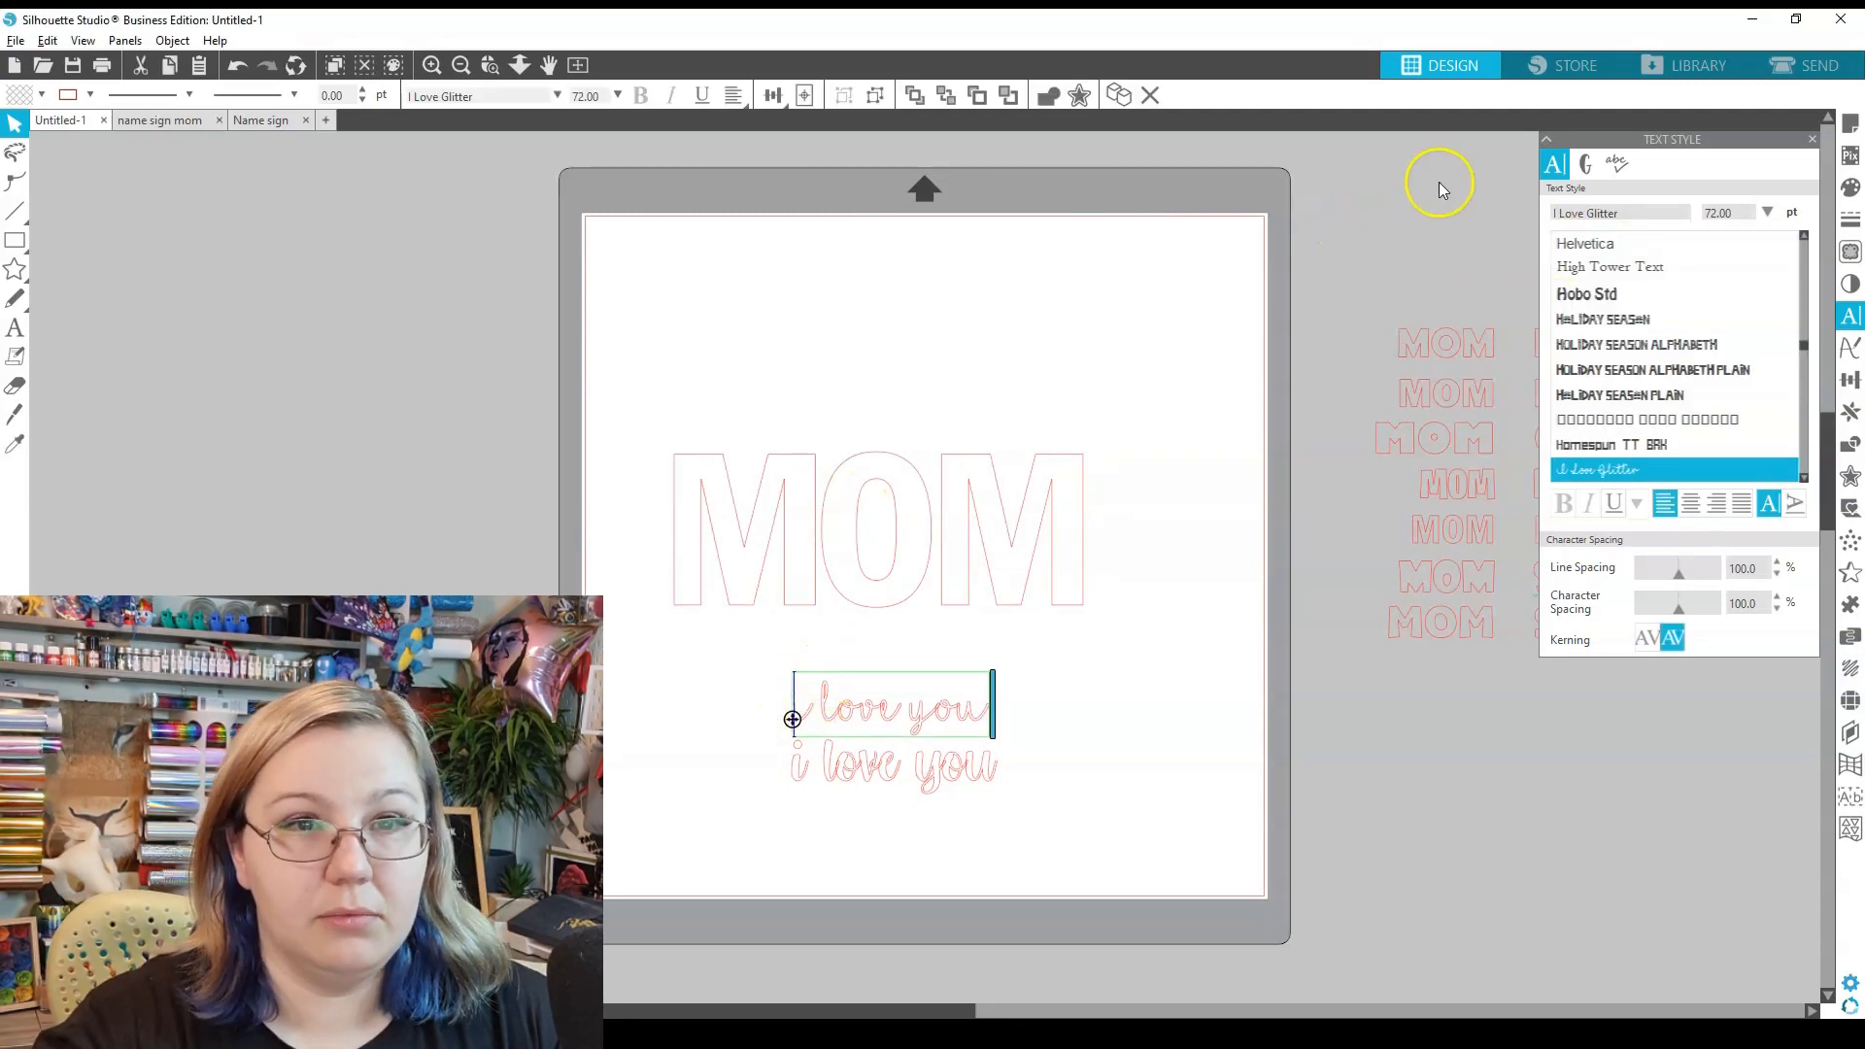
- Add I Love Glitter swash glyphs before and after 'i love you'
left_click(1585, 165)
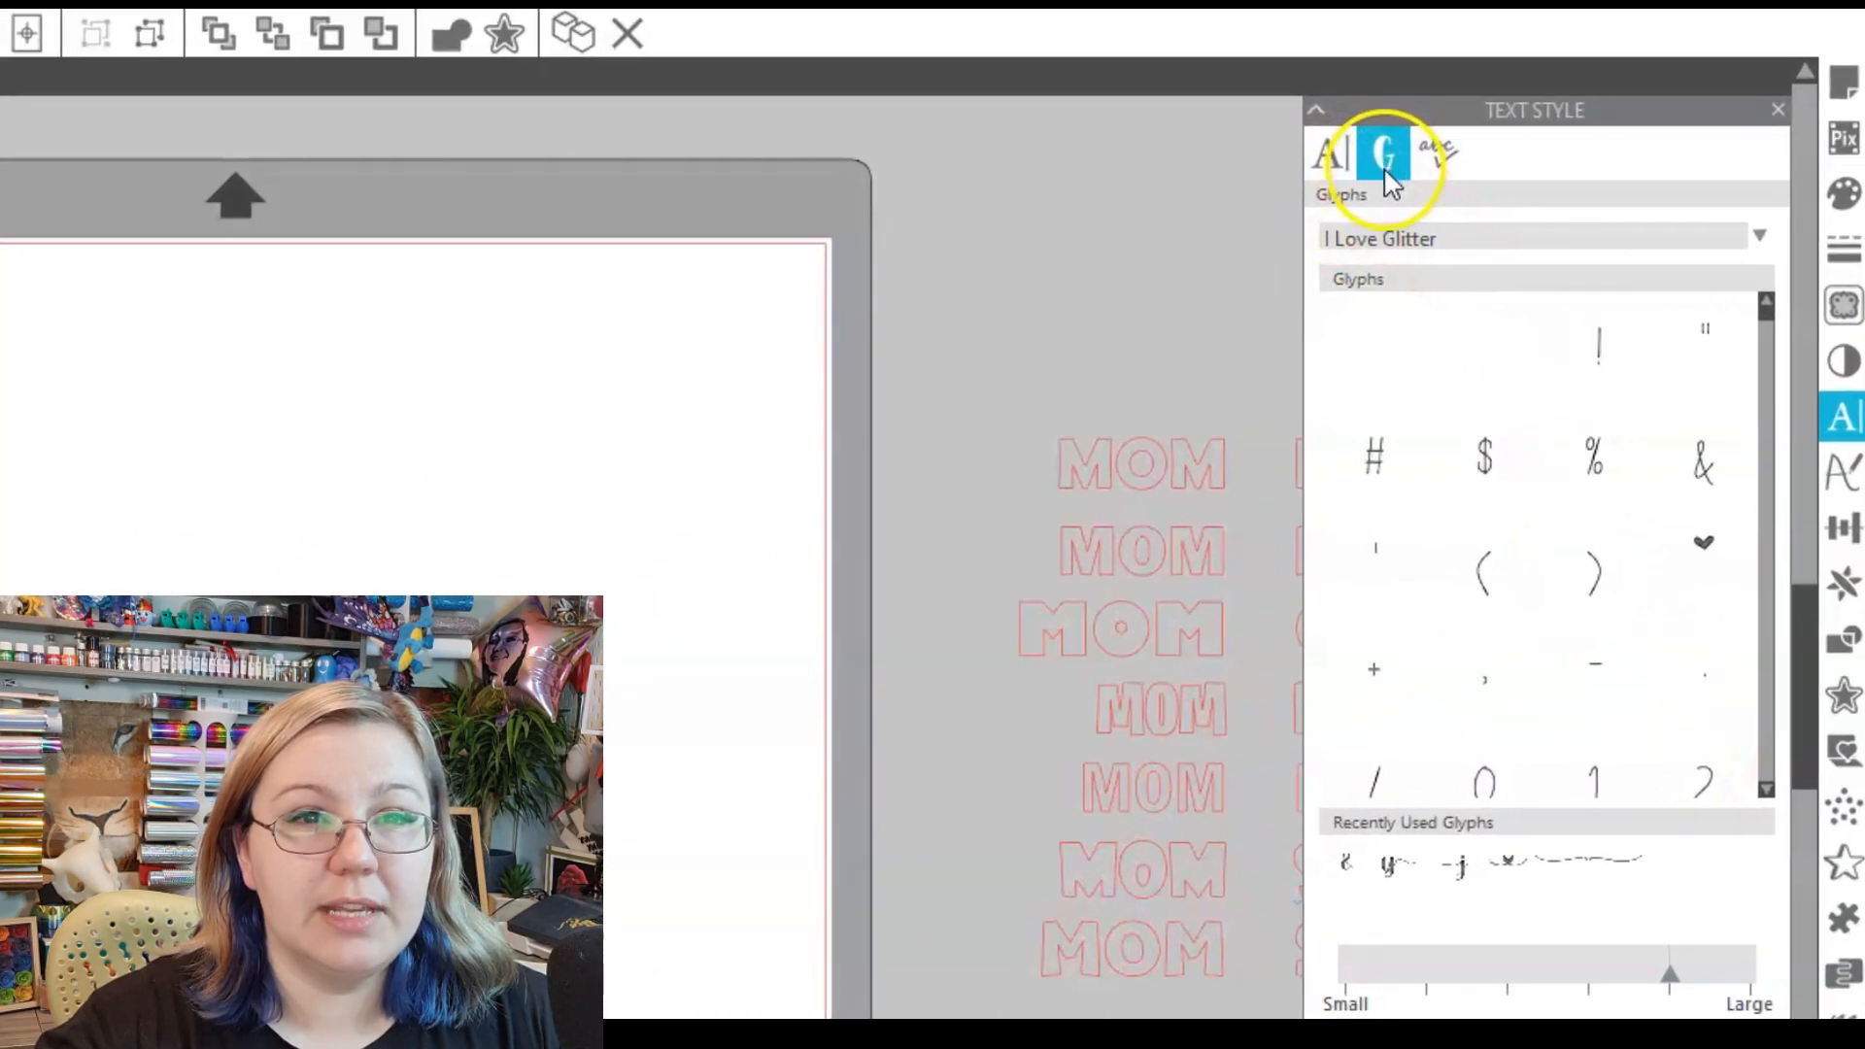
scroll(1562, 563, "down", 5)
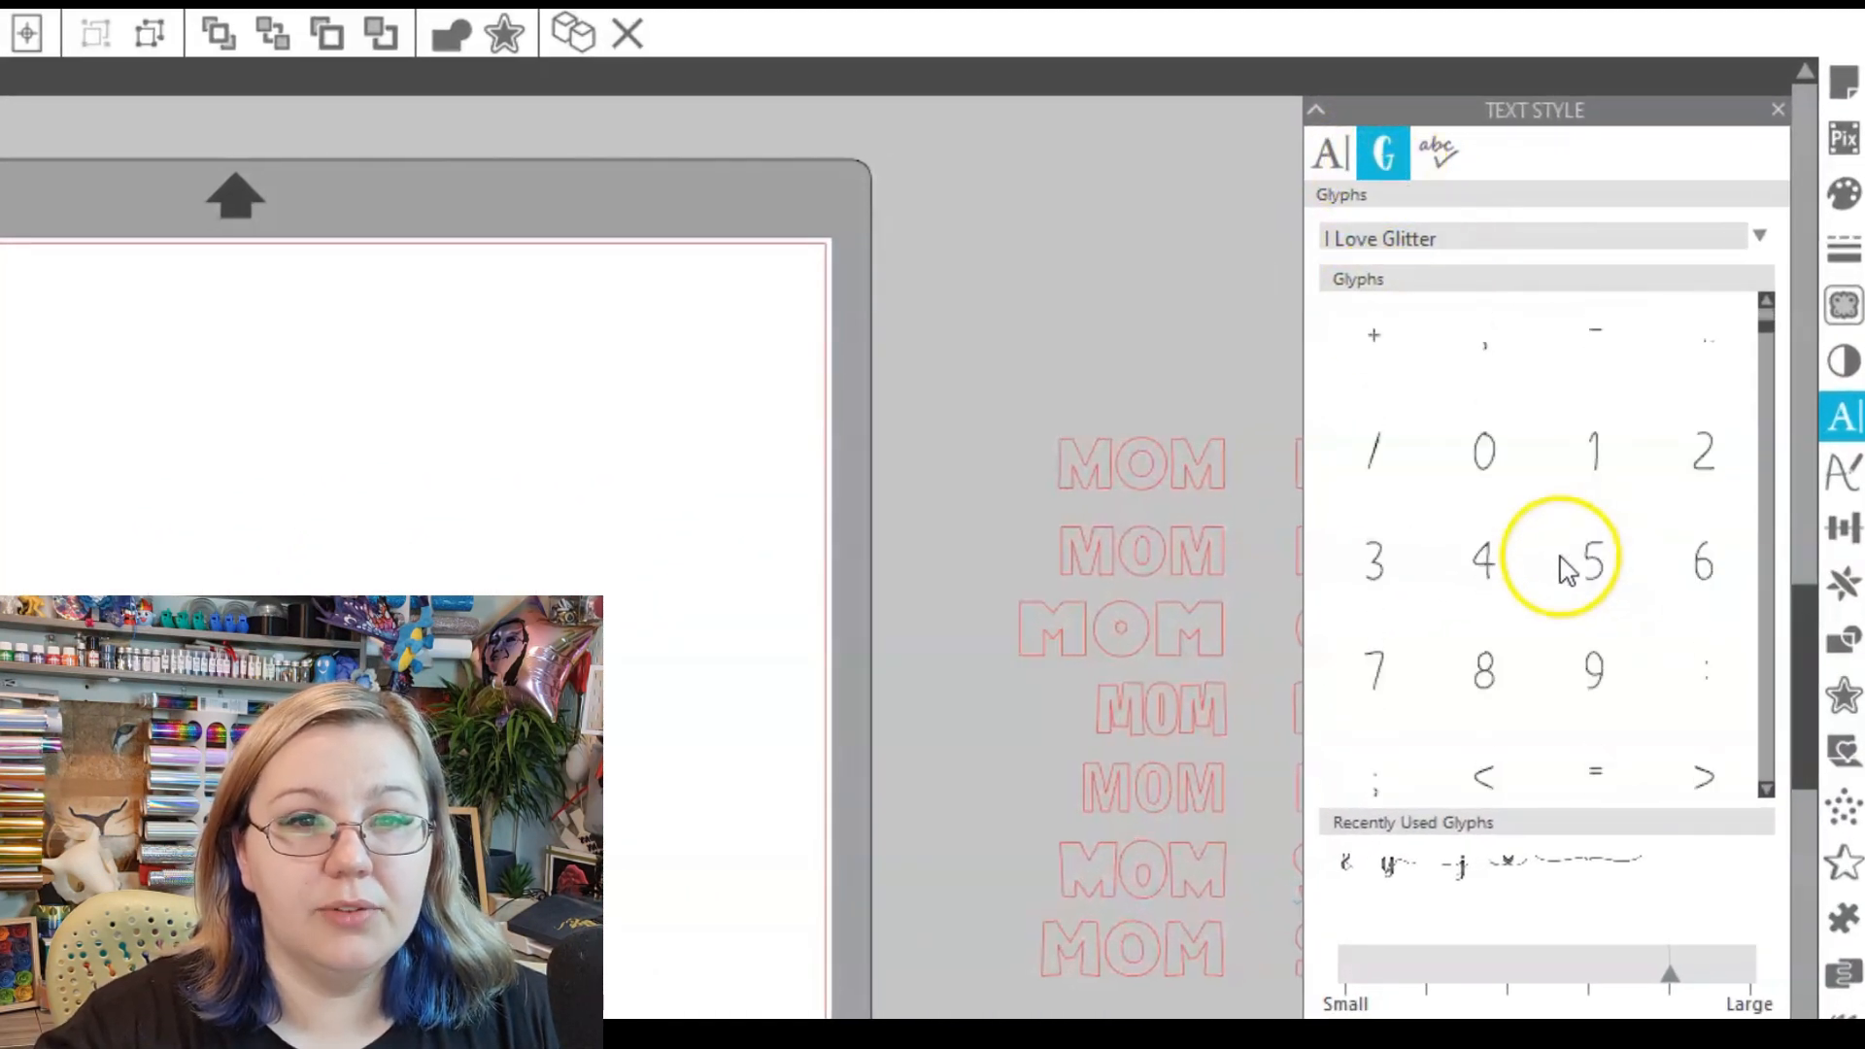
scroll(1566, 568, "down", 6)
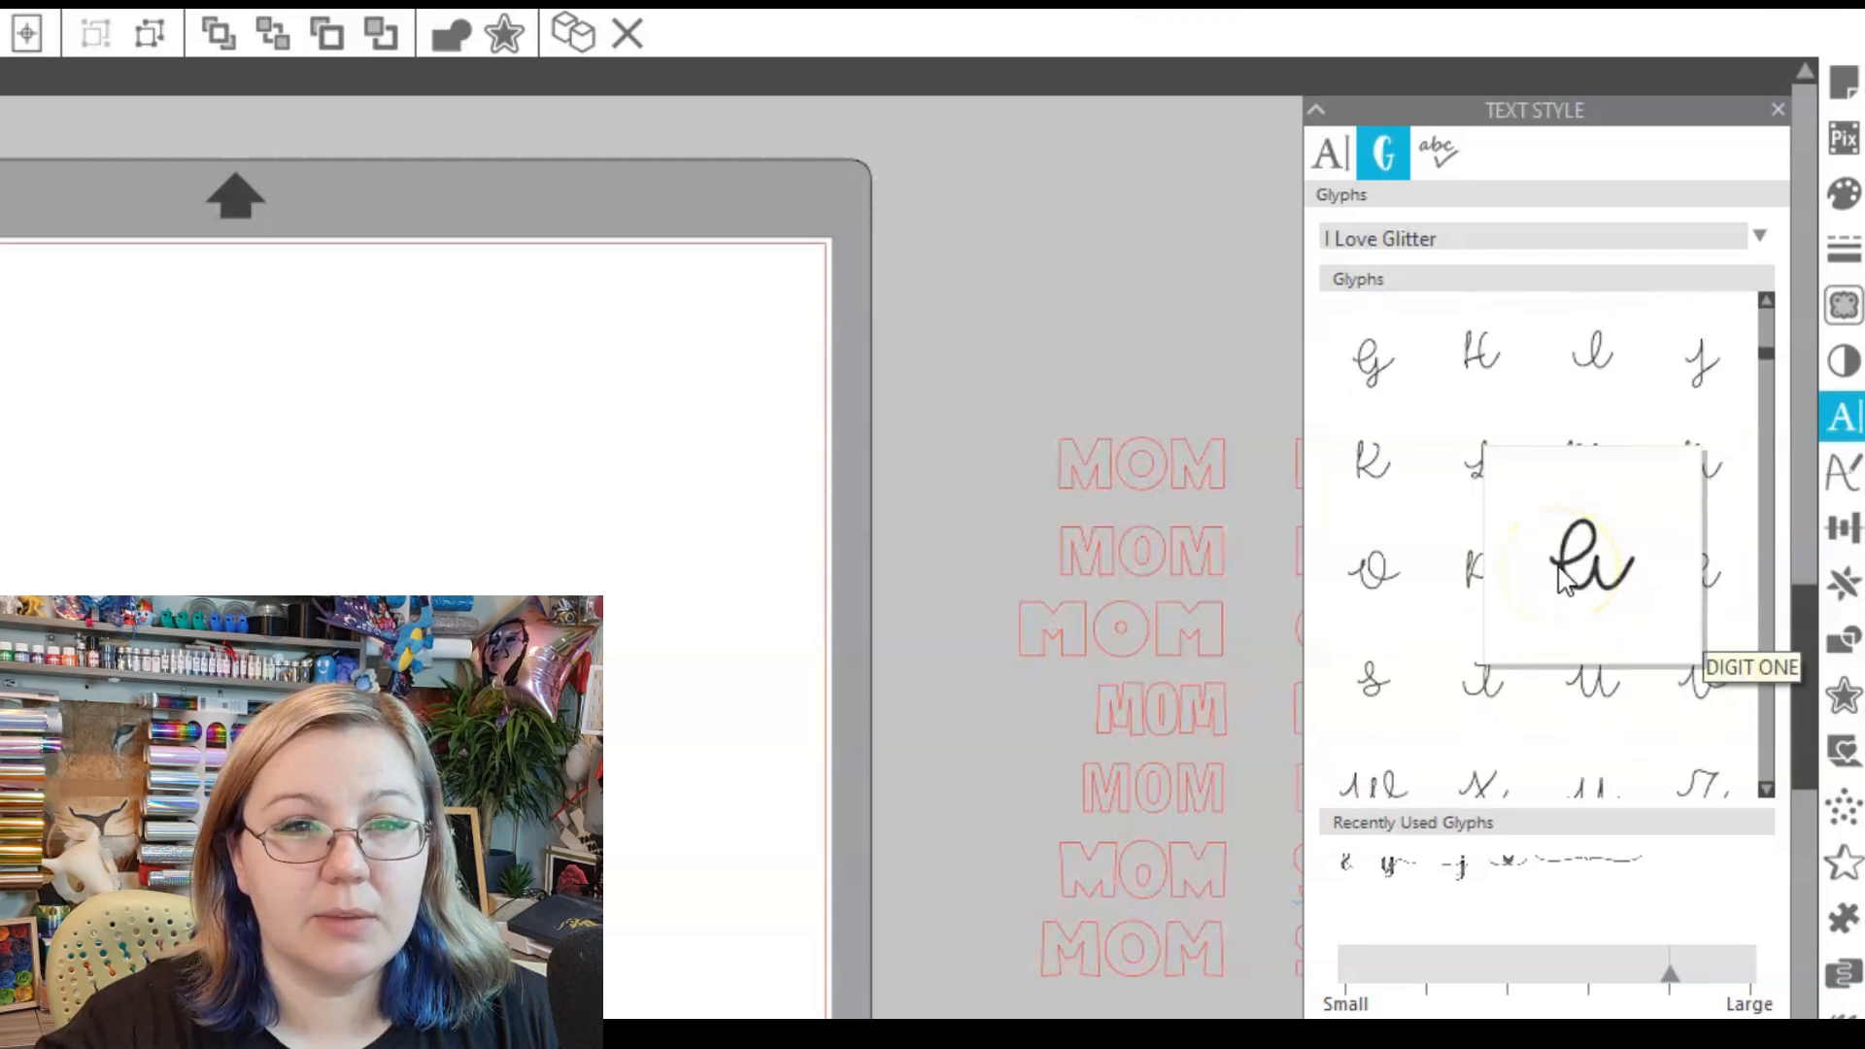
scroll(1554, 592, "down", 1)
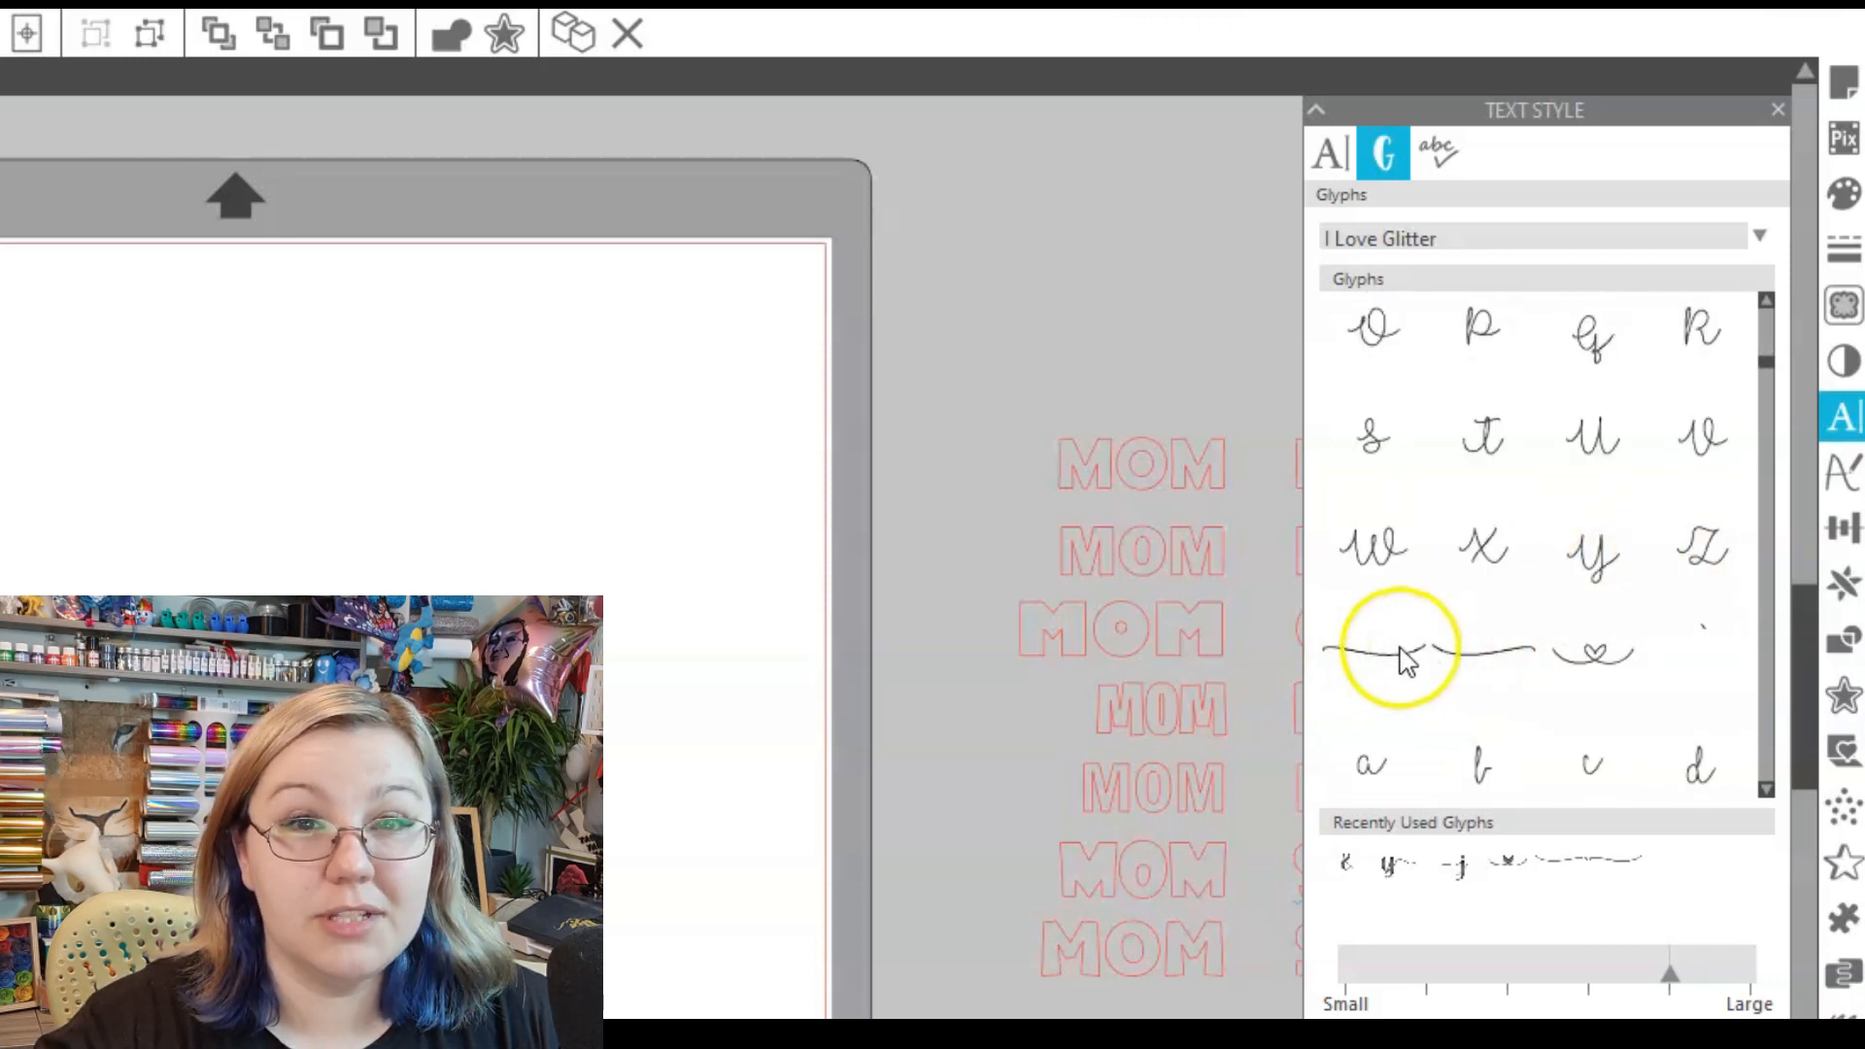
left_click(1384, 652)
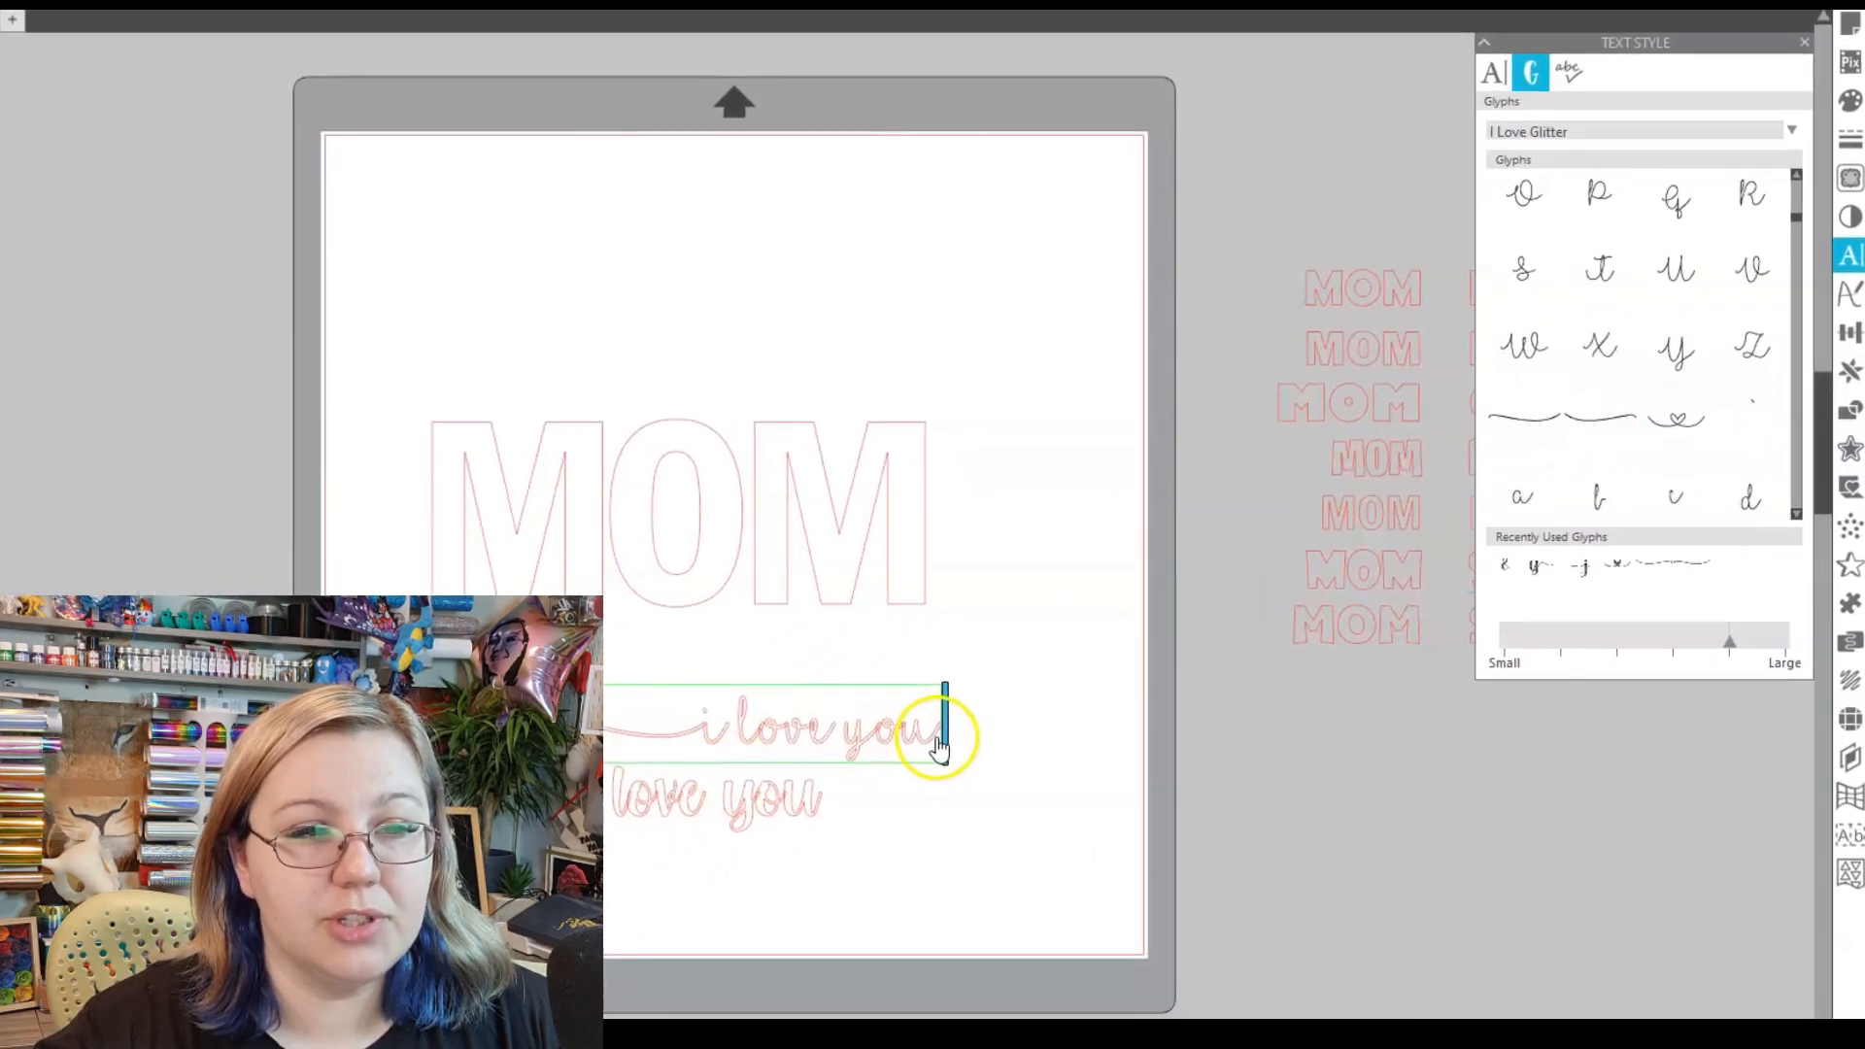
left_click(700, 946)
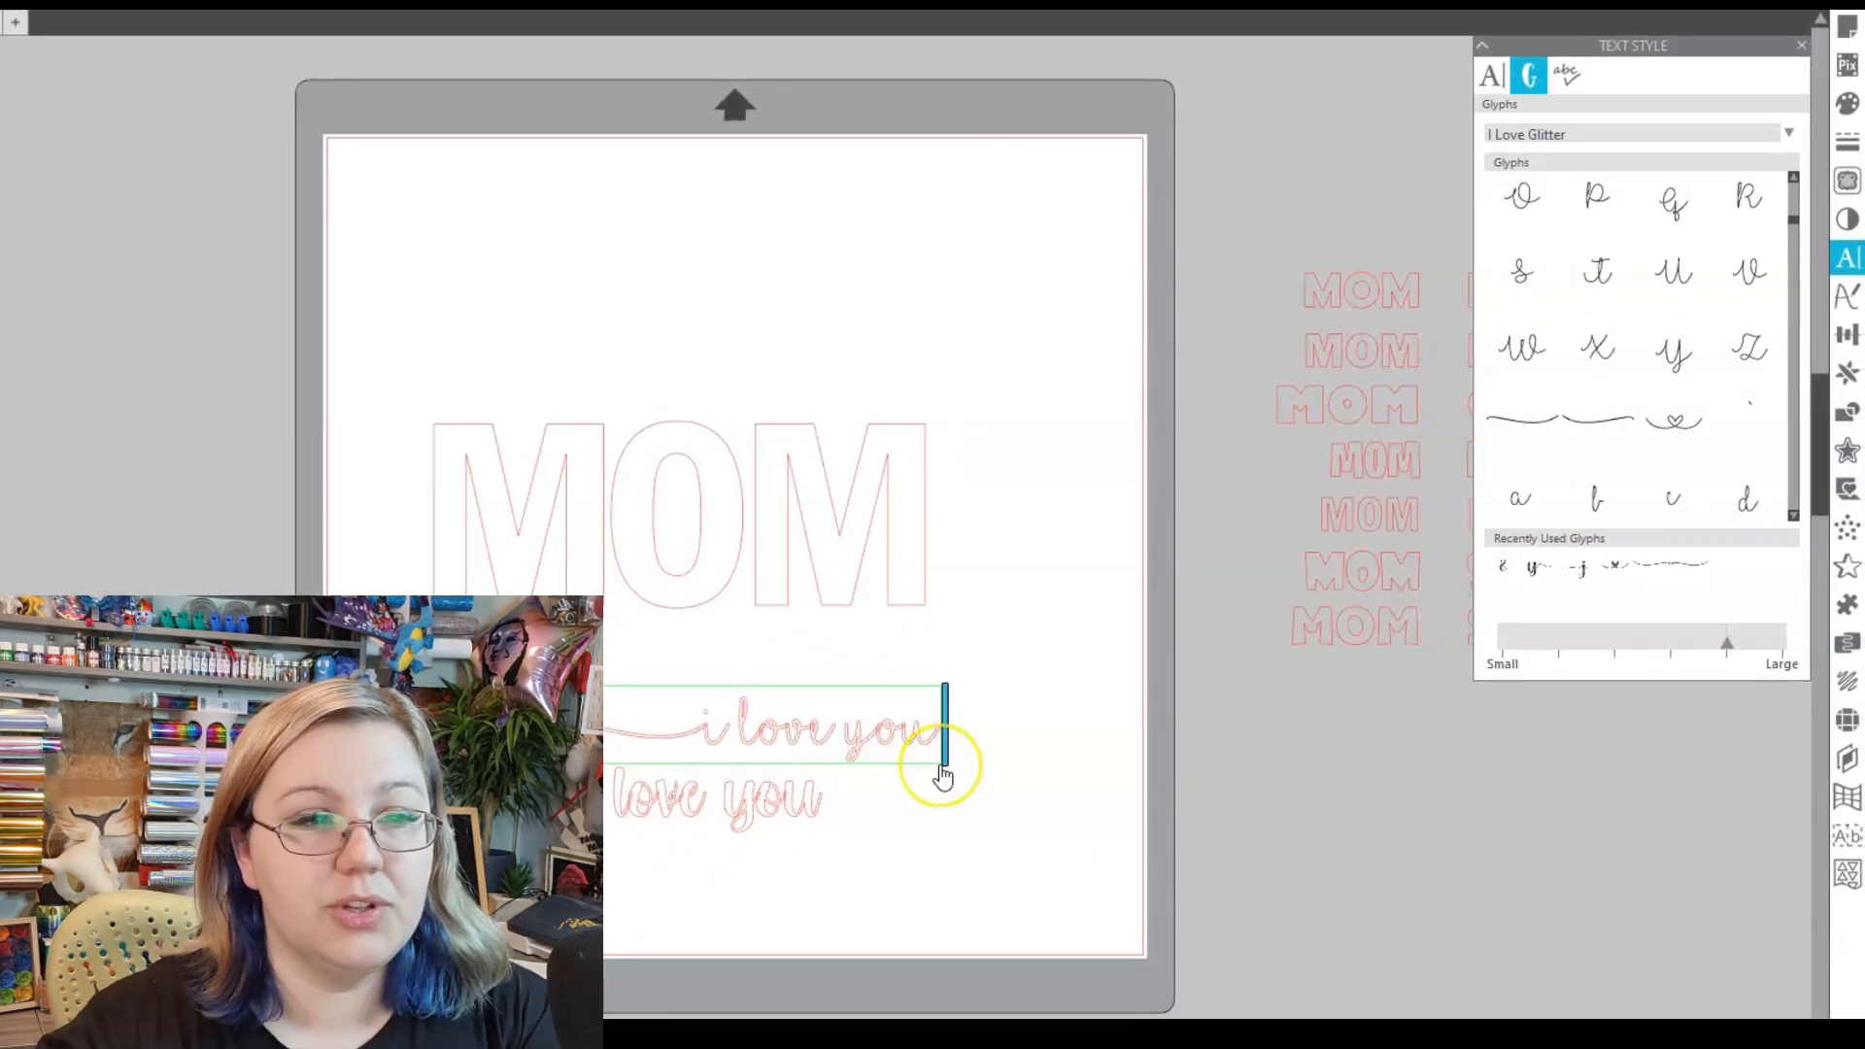
left_click(1595, 418)
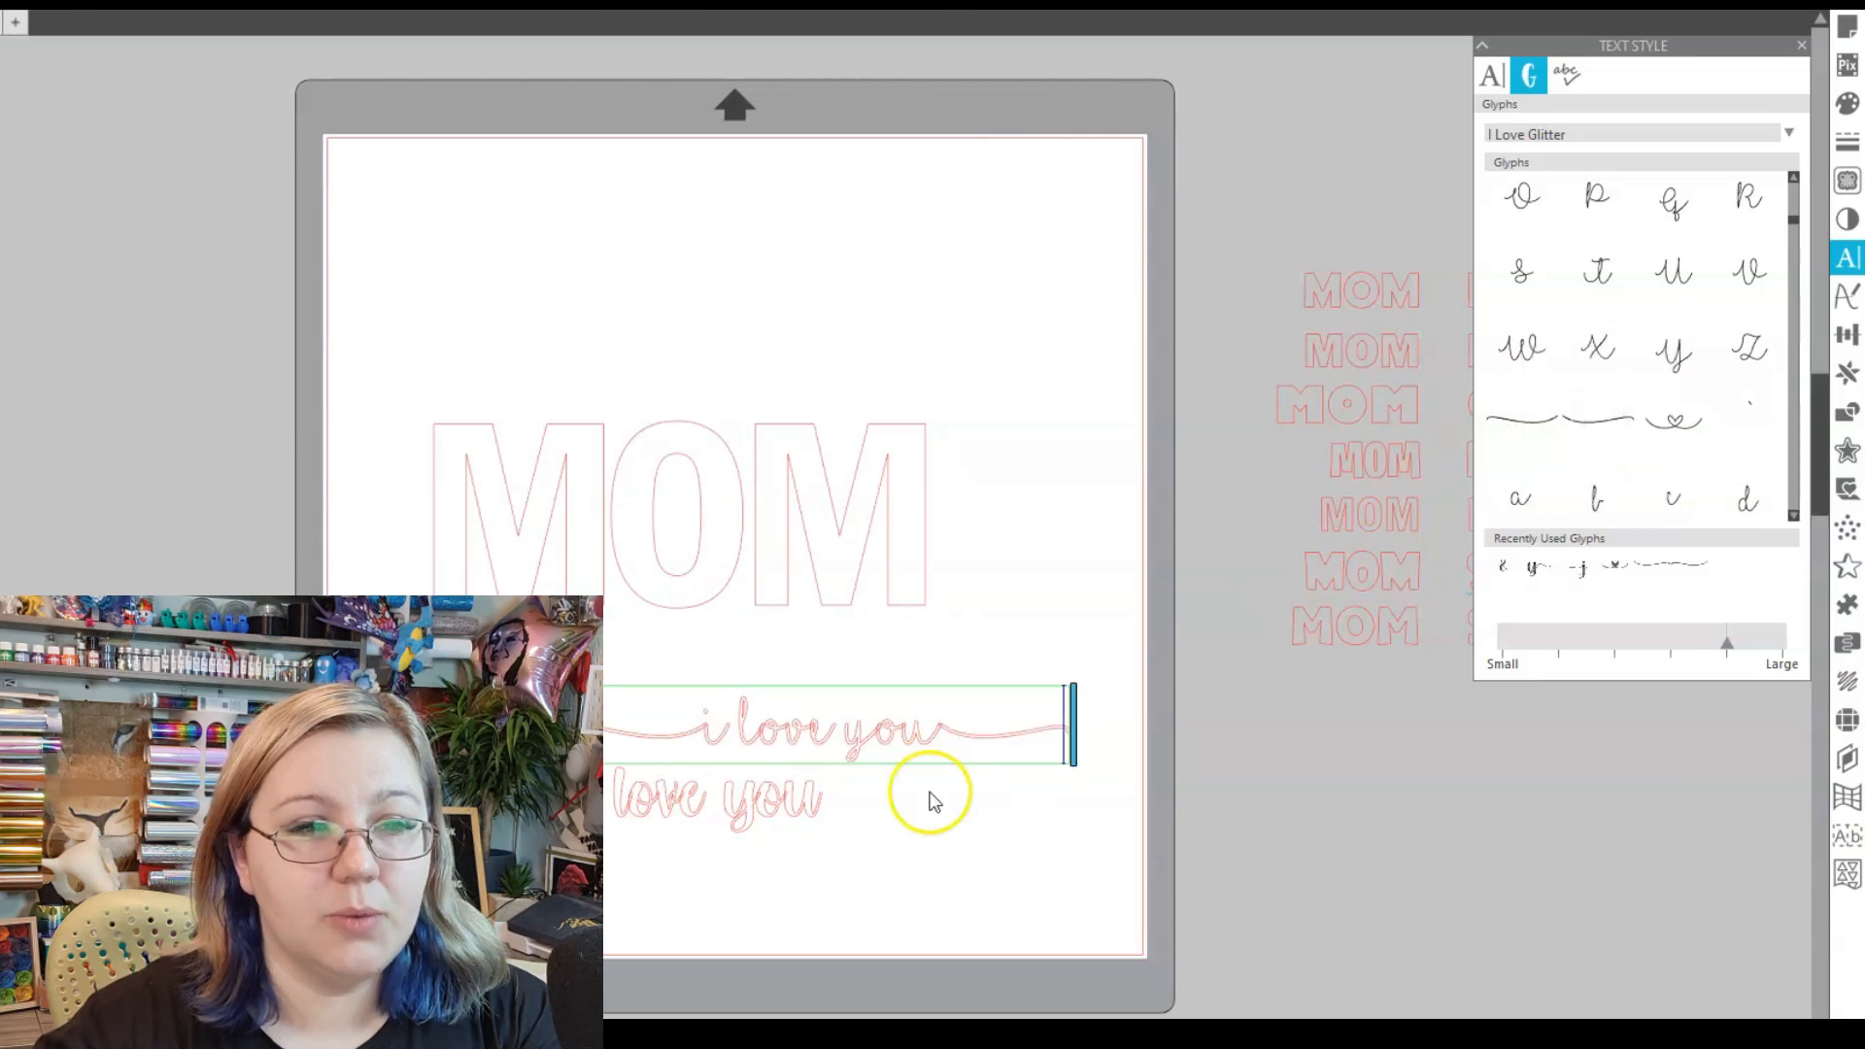
- Replace the plain swashes at both ends with heart swash glyphs
left_click(986, 735)
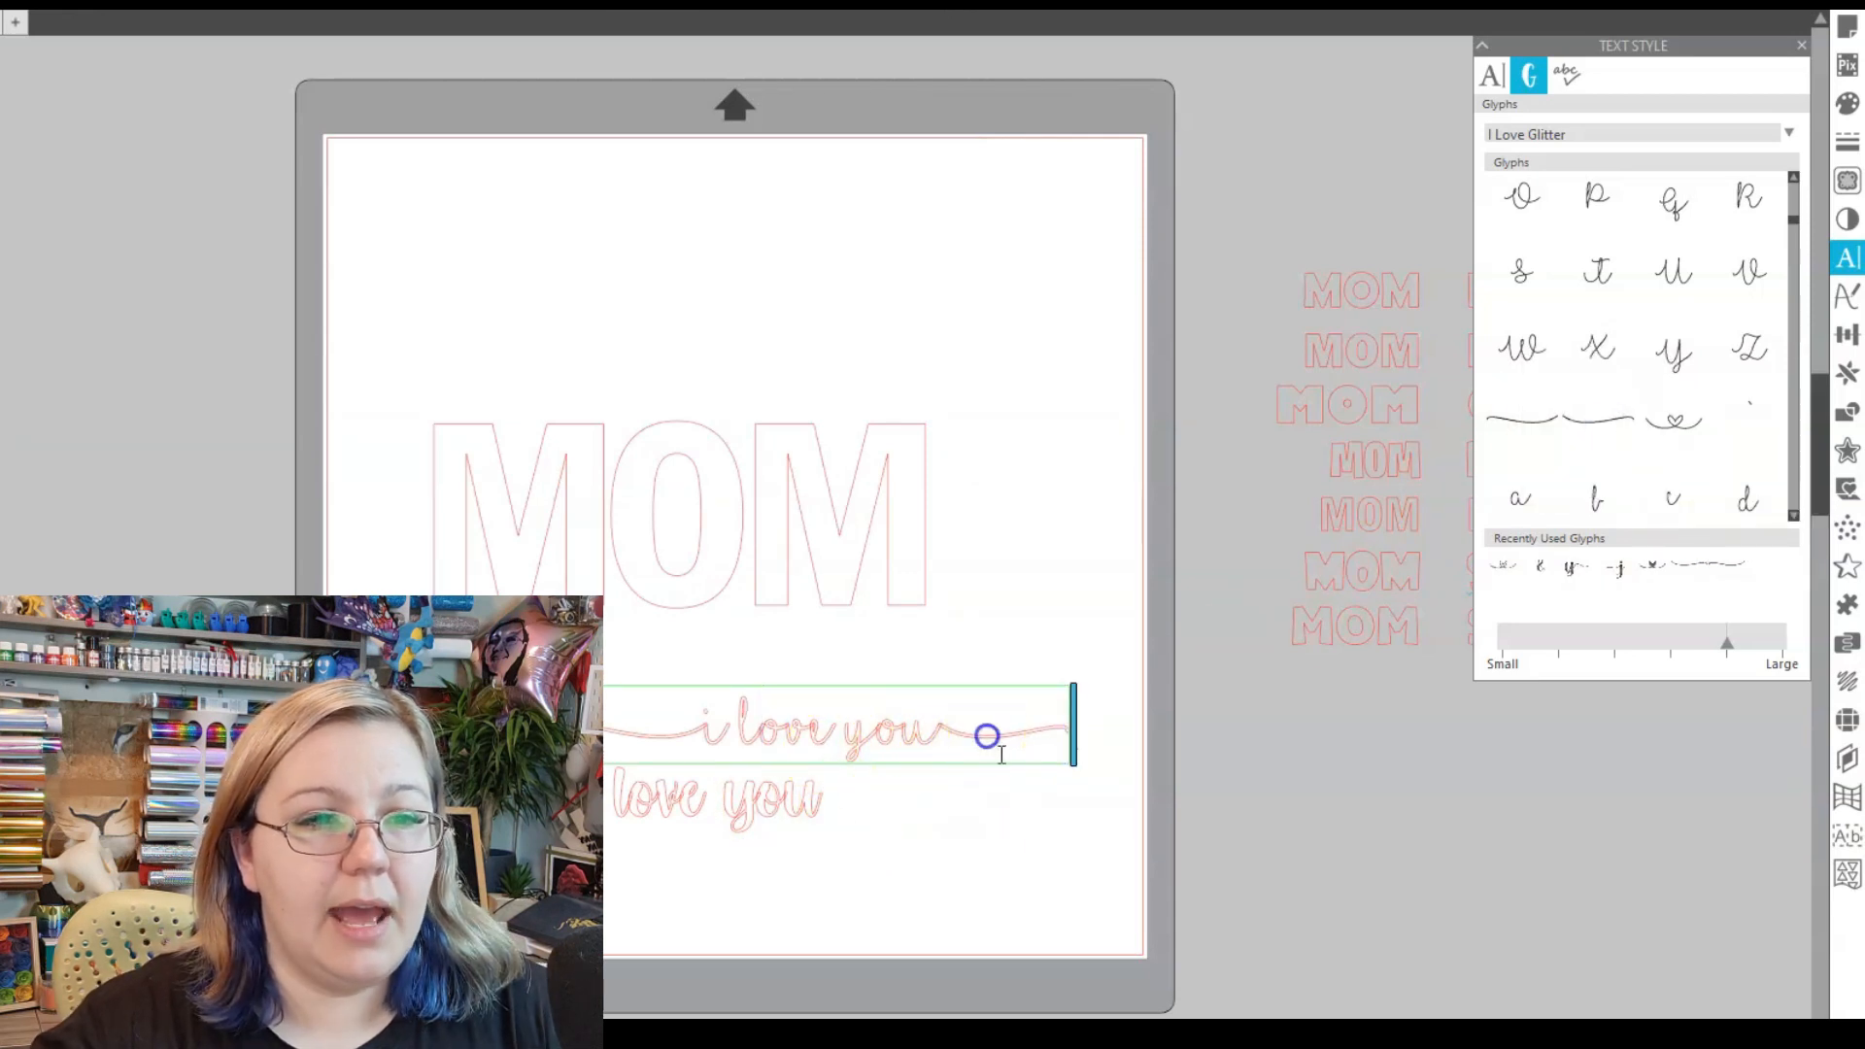
key("shift+Right")
key("Delete")
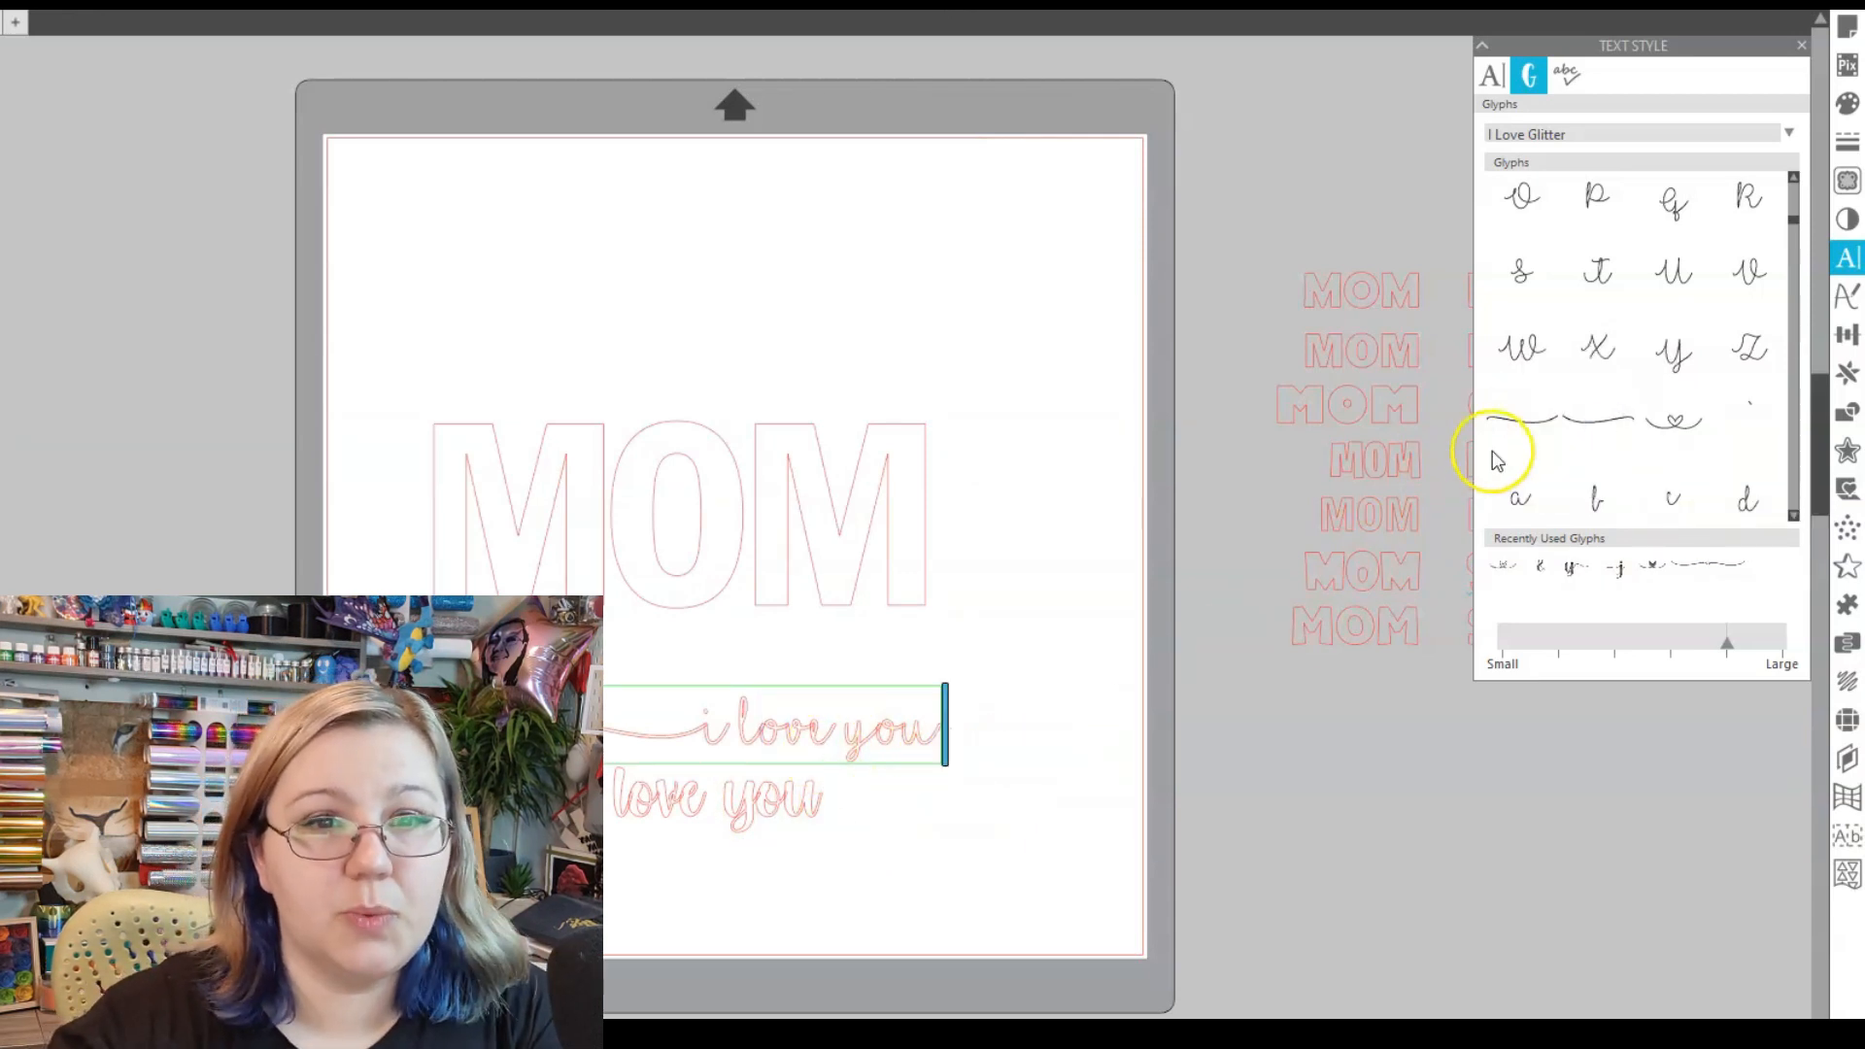
left_click(1671, 420)
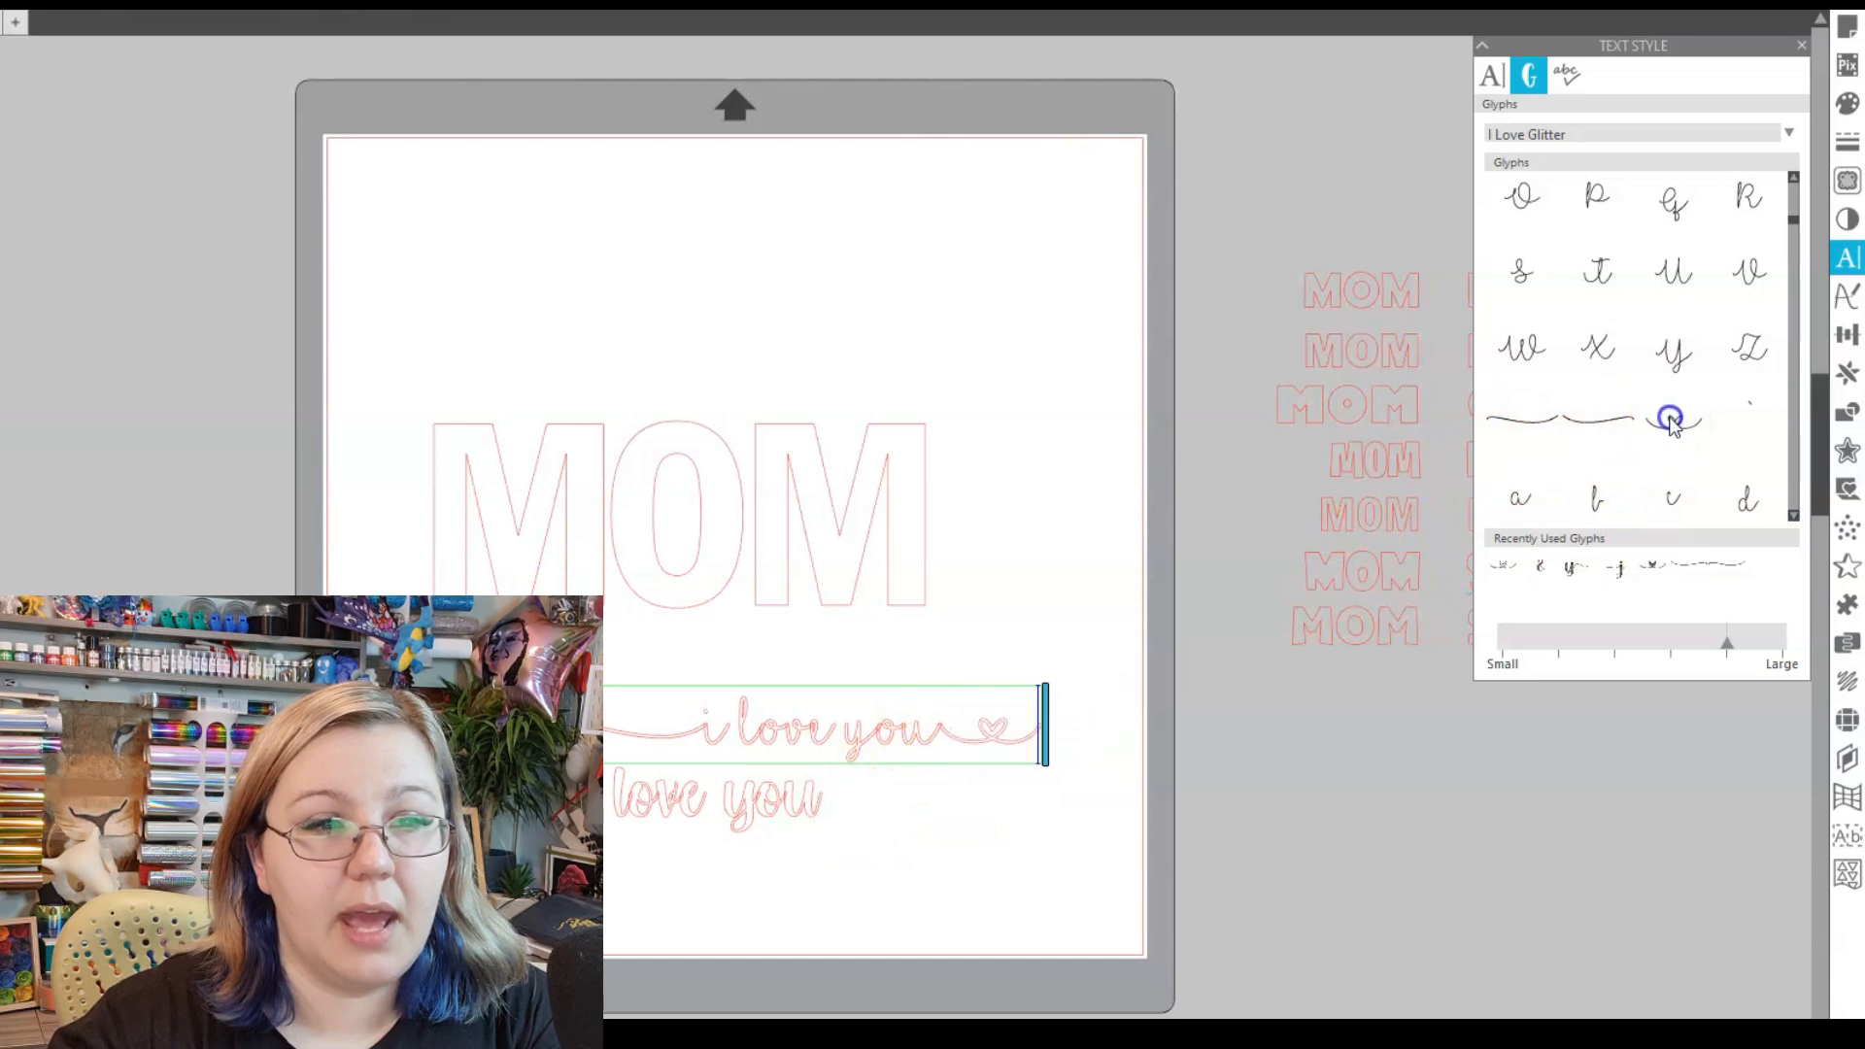
left_click(668, 728)
key("BackSpace")
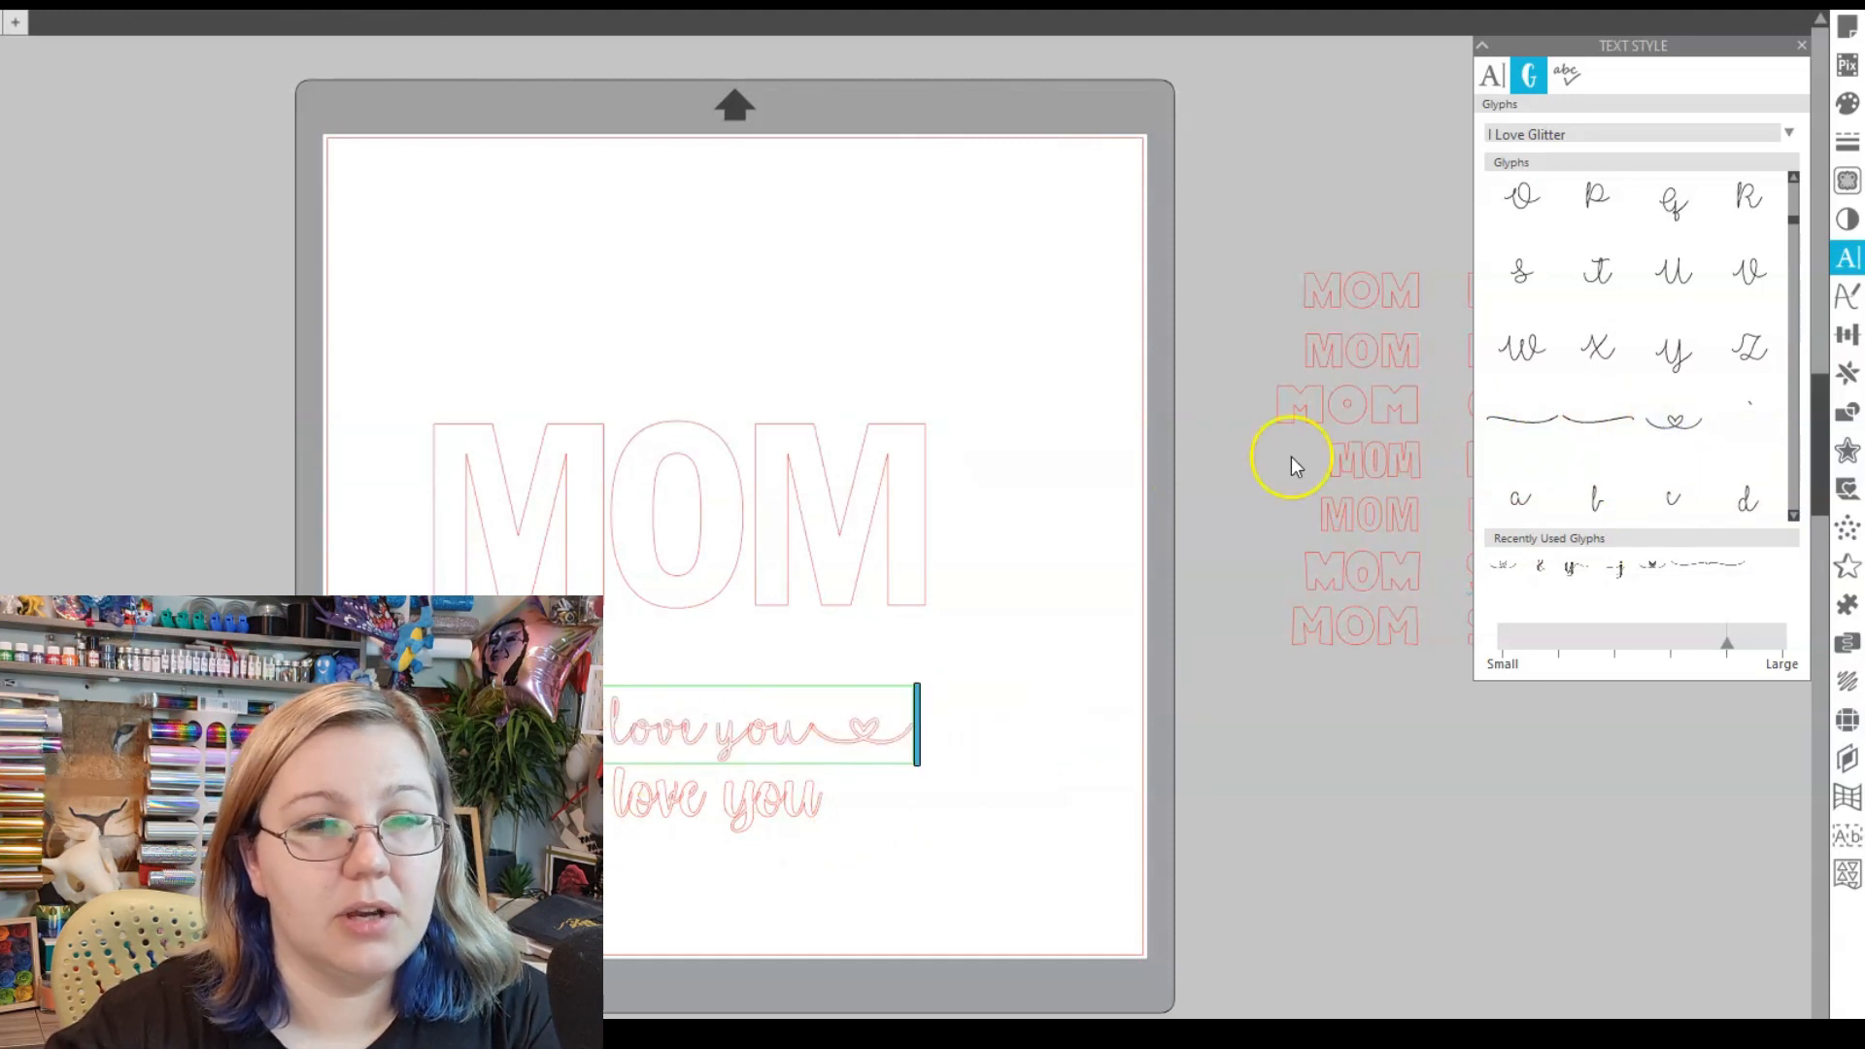
left_click(1685, 420)
left_click(1207, 689)
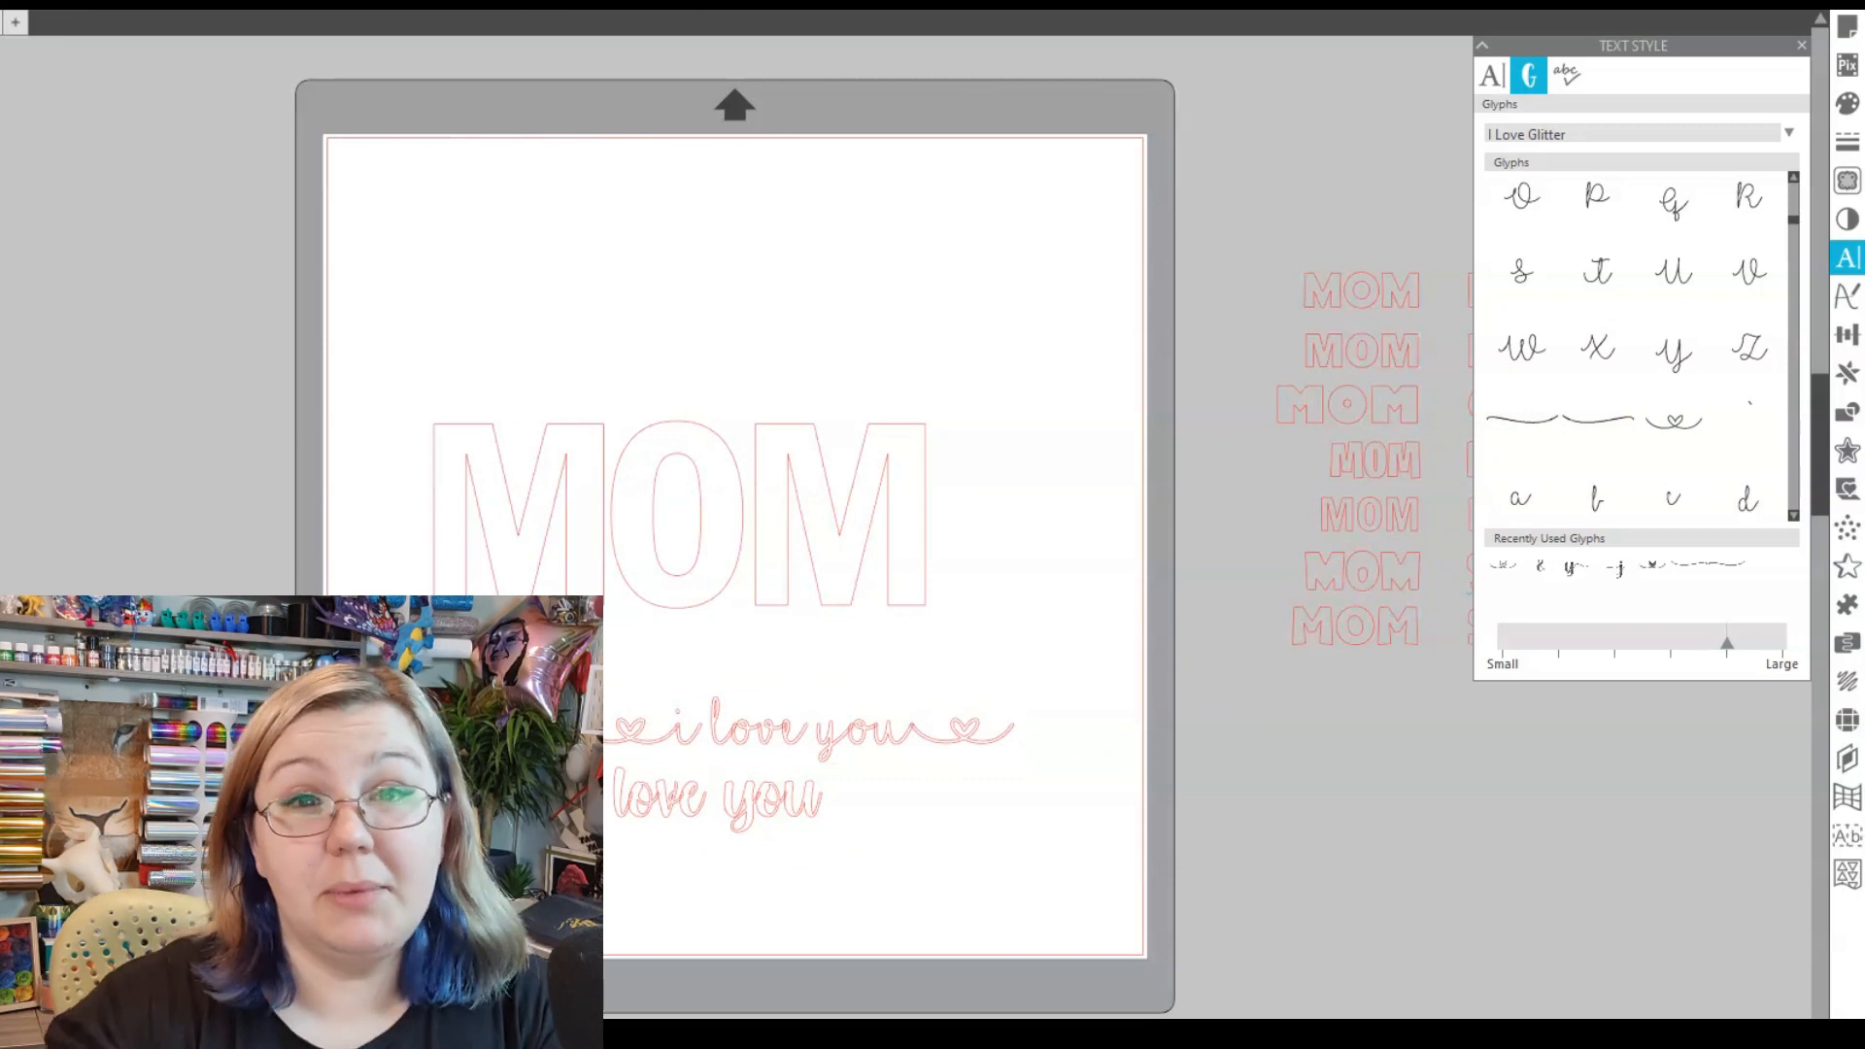
left_click(712, 718)
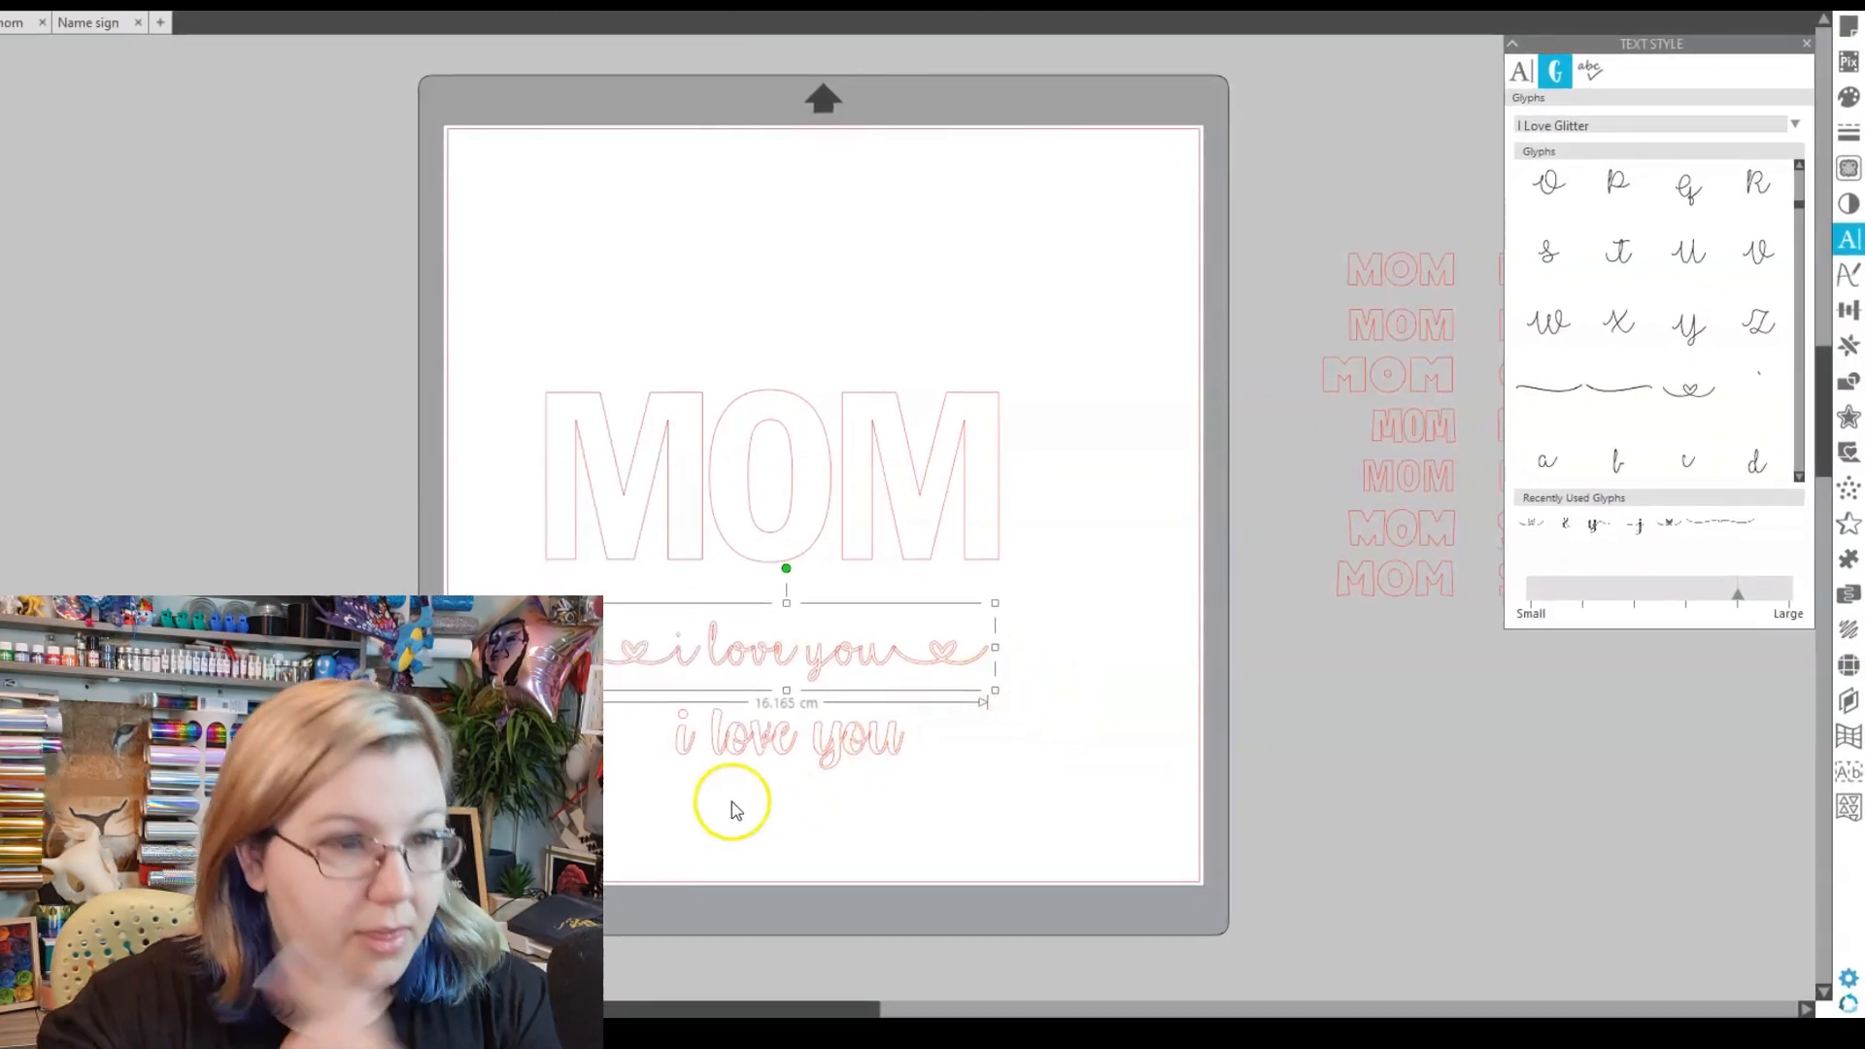
- In the Bohemia line, swap the opening i for a swash i glyph
left_click(762, 753)
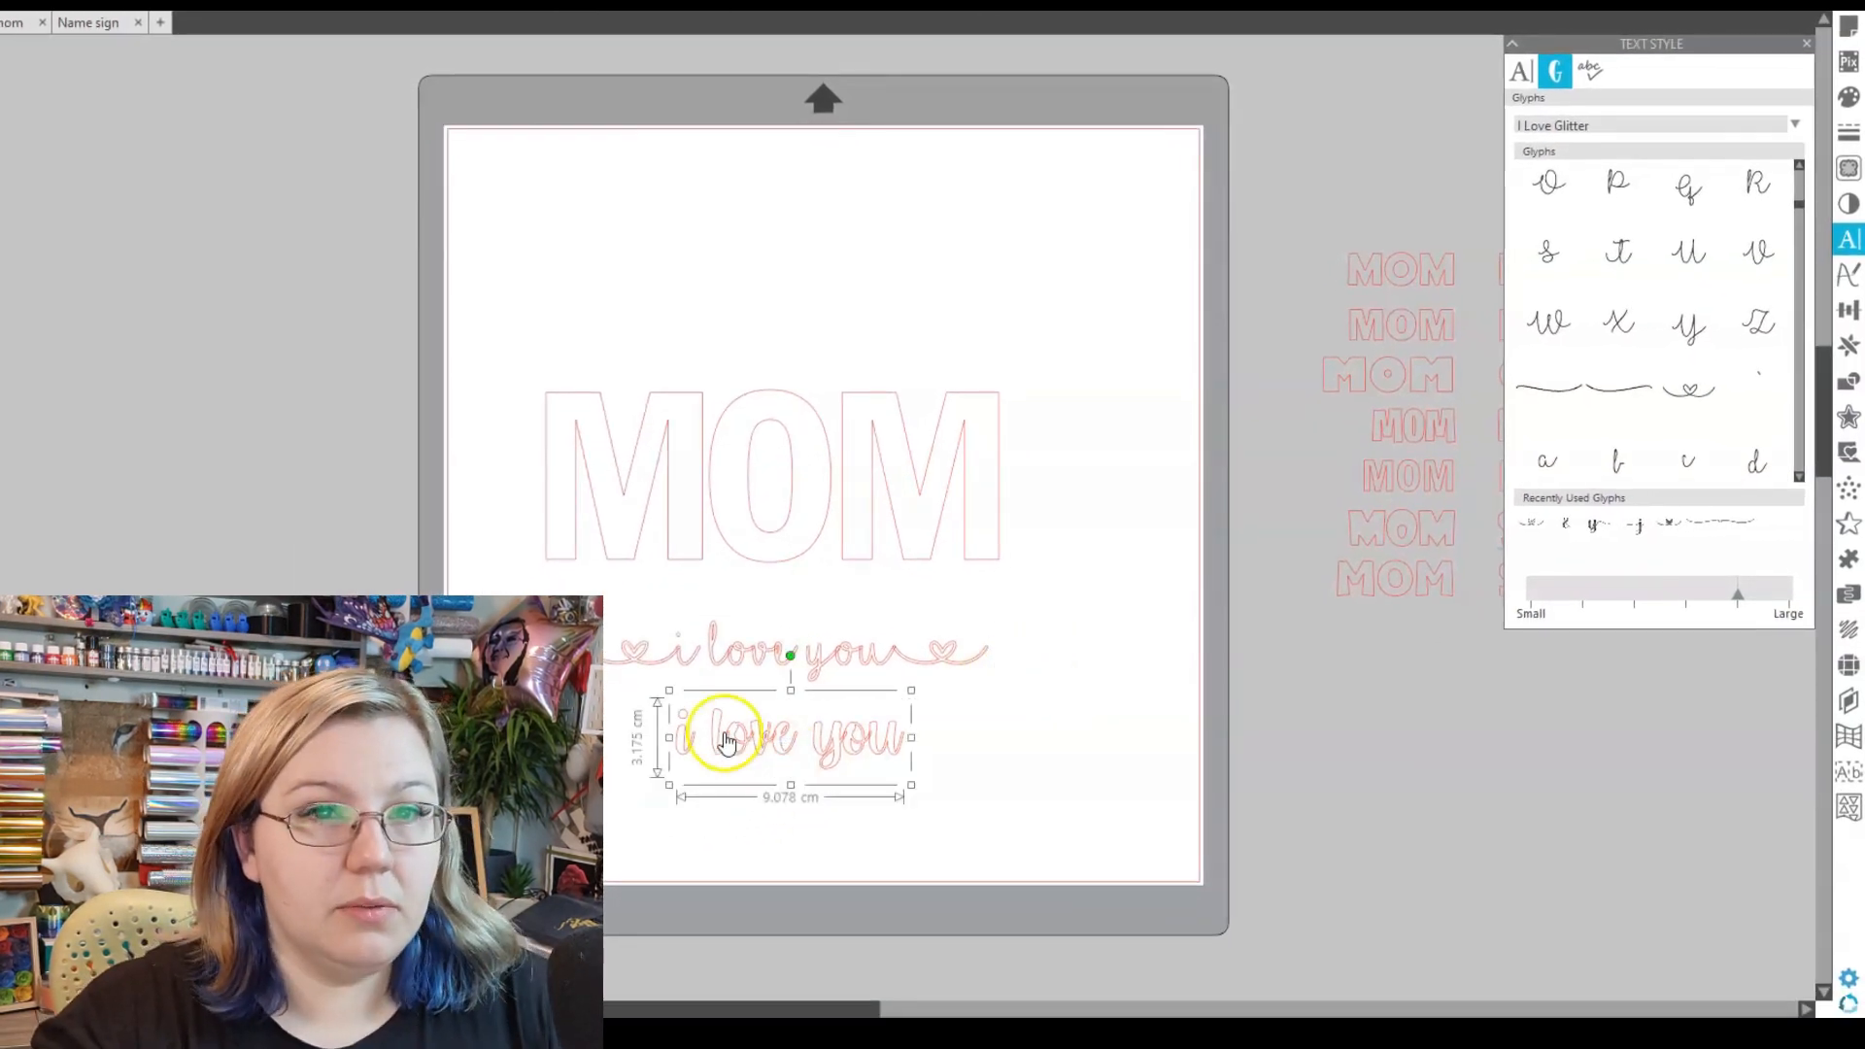
double_click(722, 735)
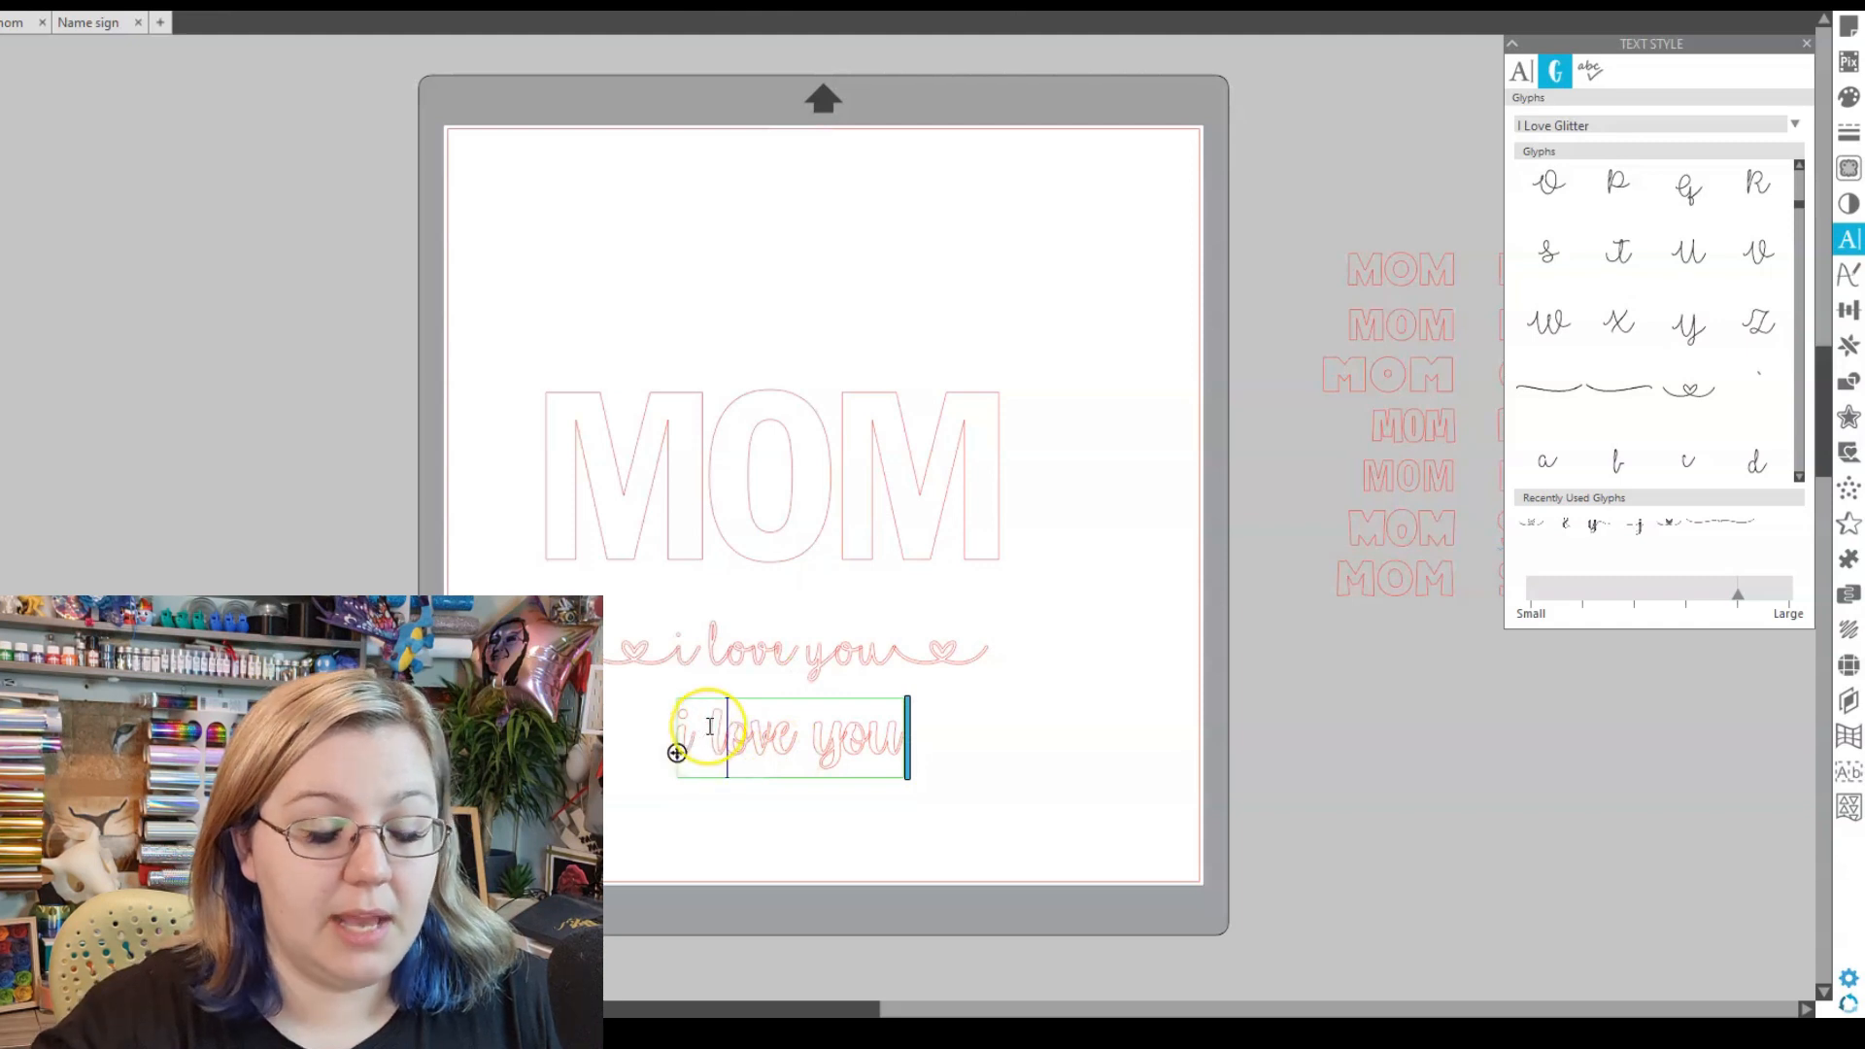
left_click(1521, 70)
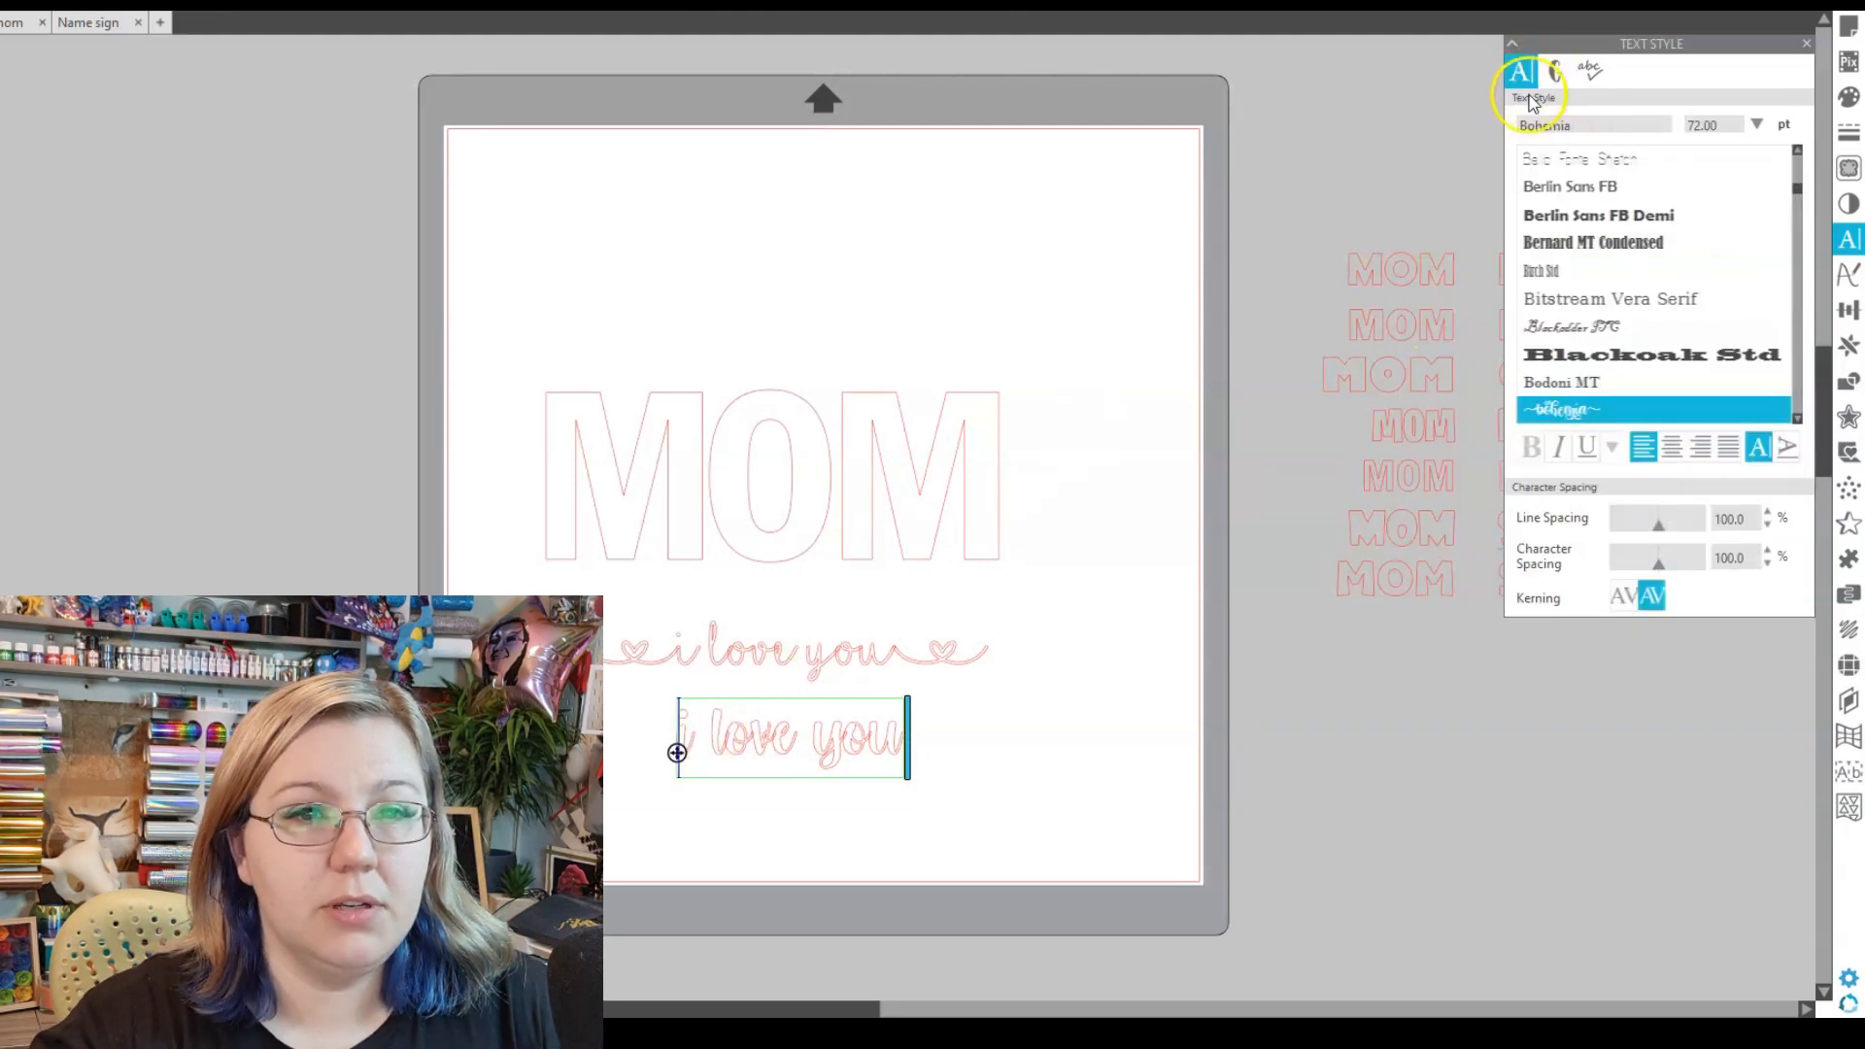
left_click(1555, 70)
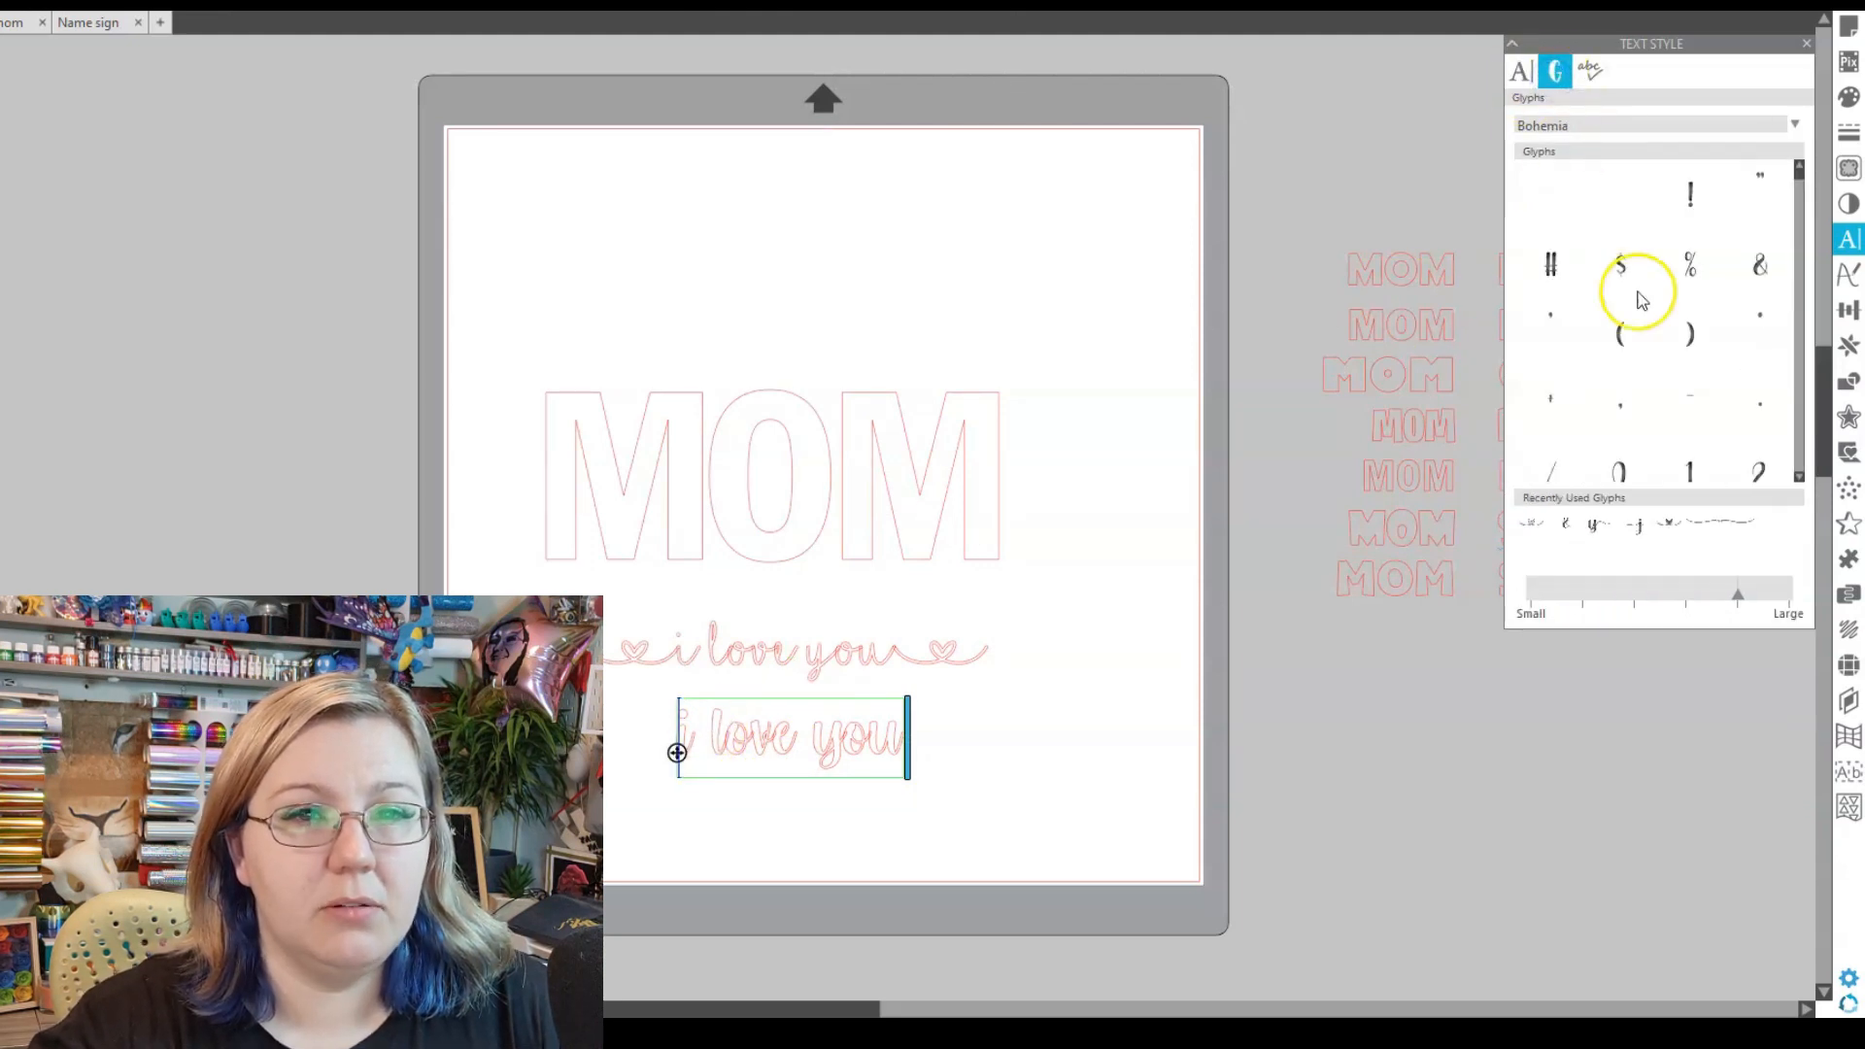
mouse_move(1630, 348)
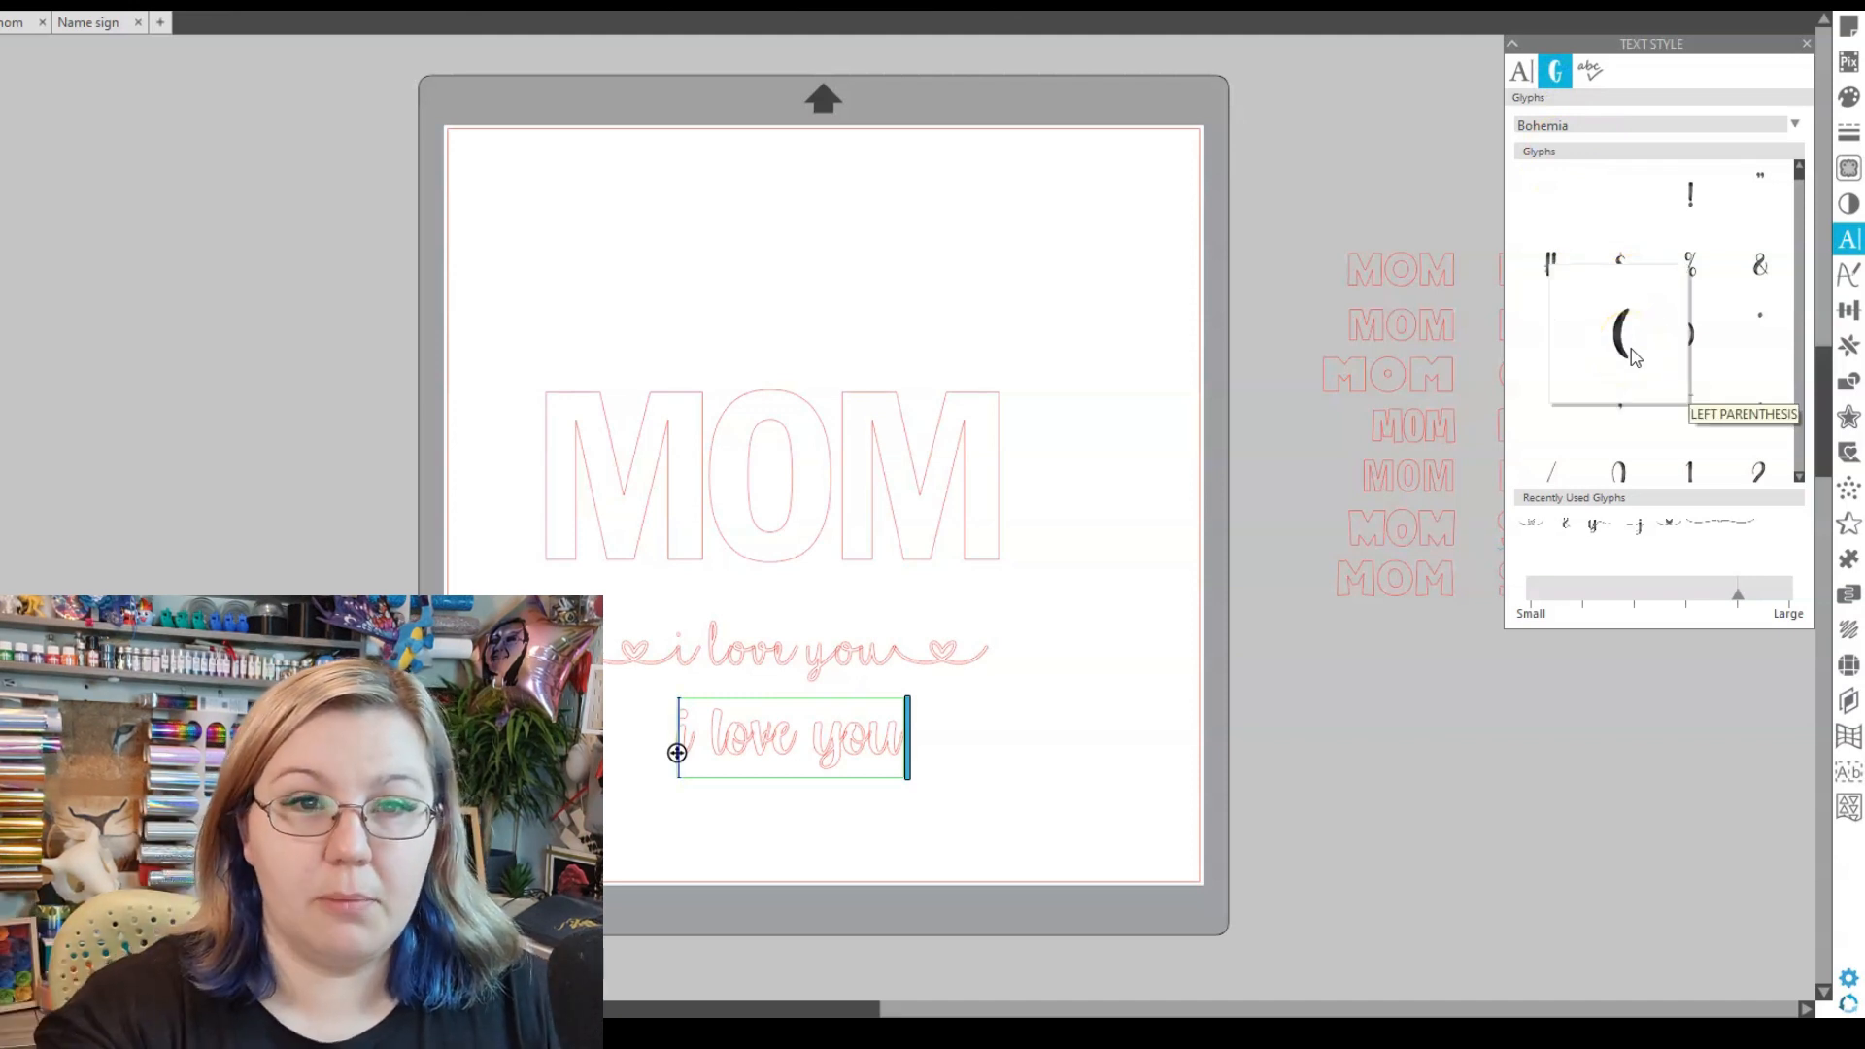
scroll(1651, 398, "down", 4)
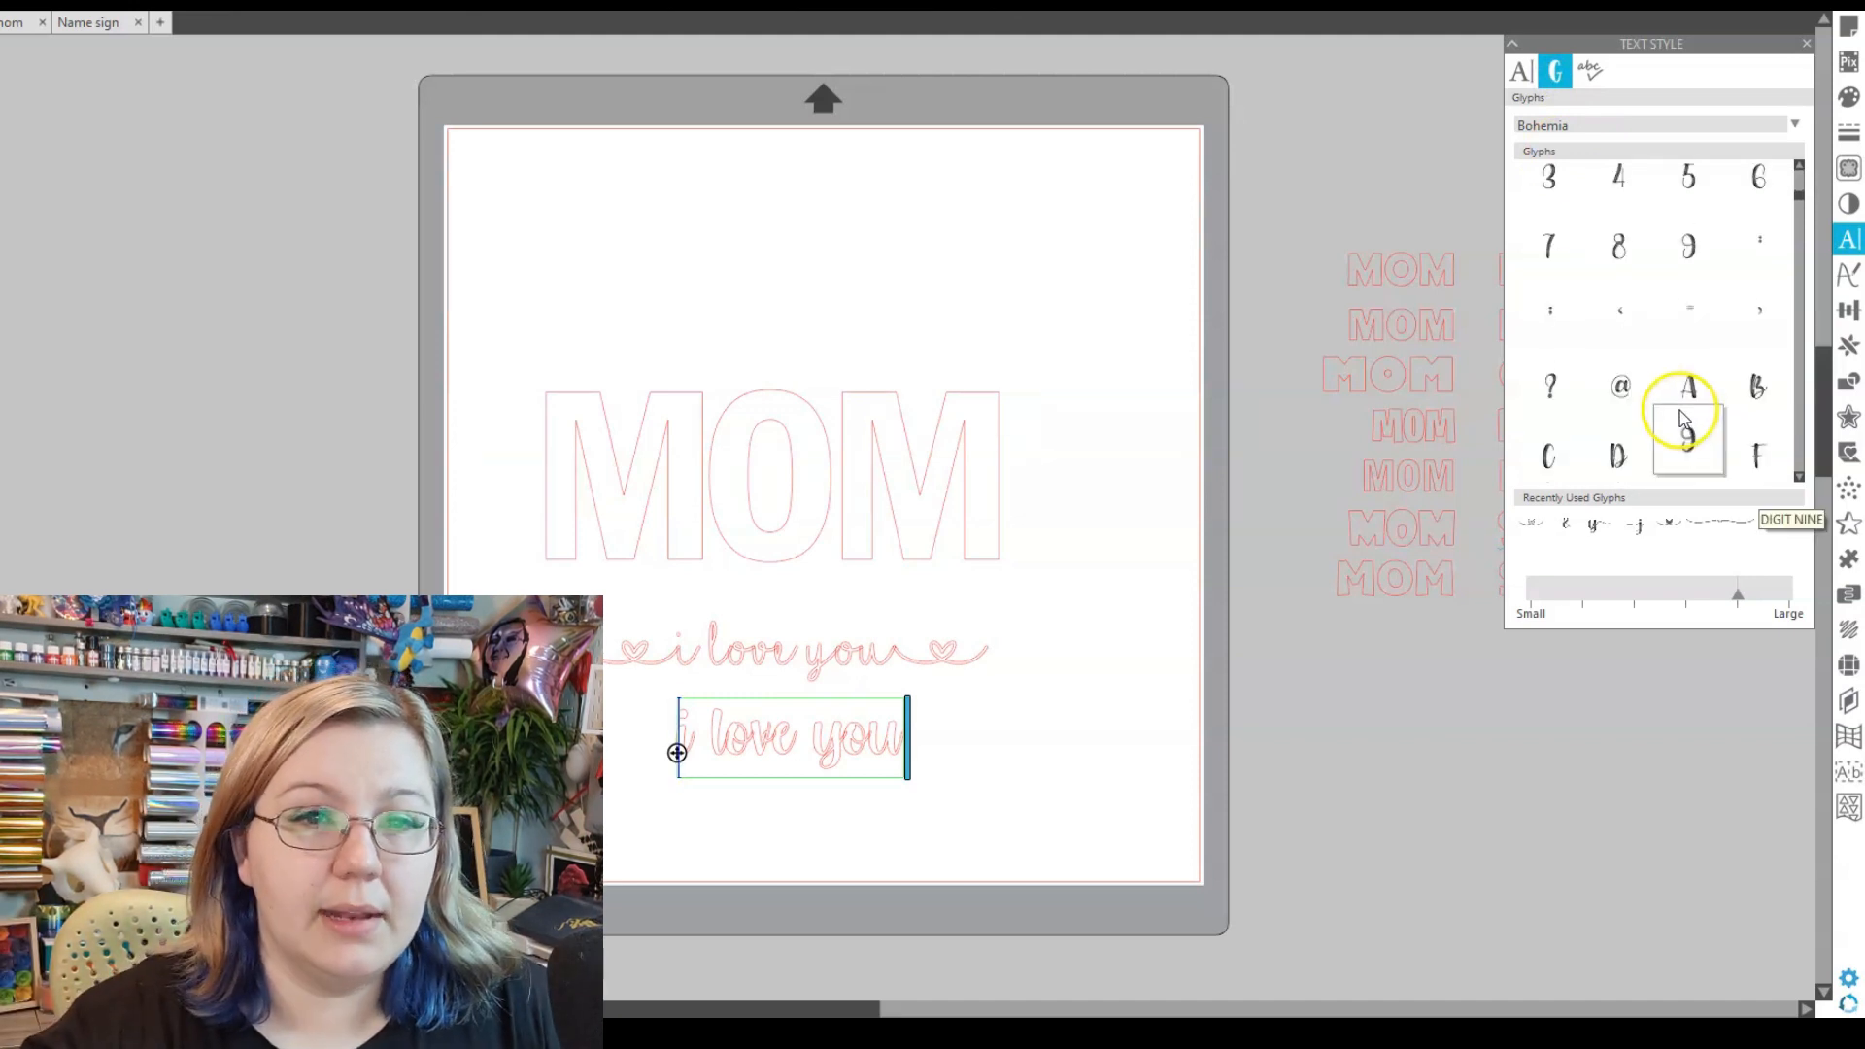
scroll(1677, 404, "down", 5)
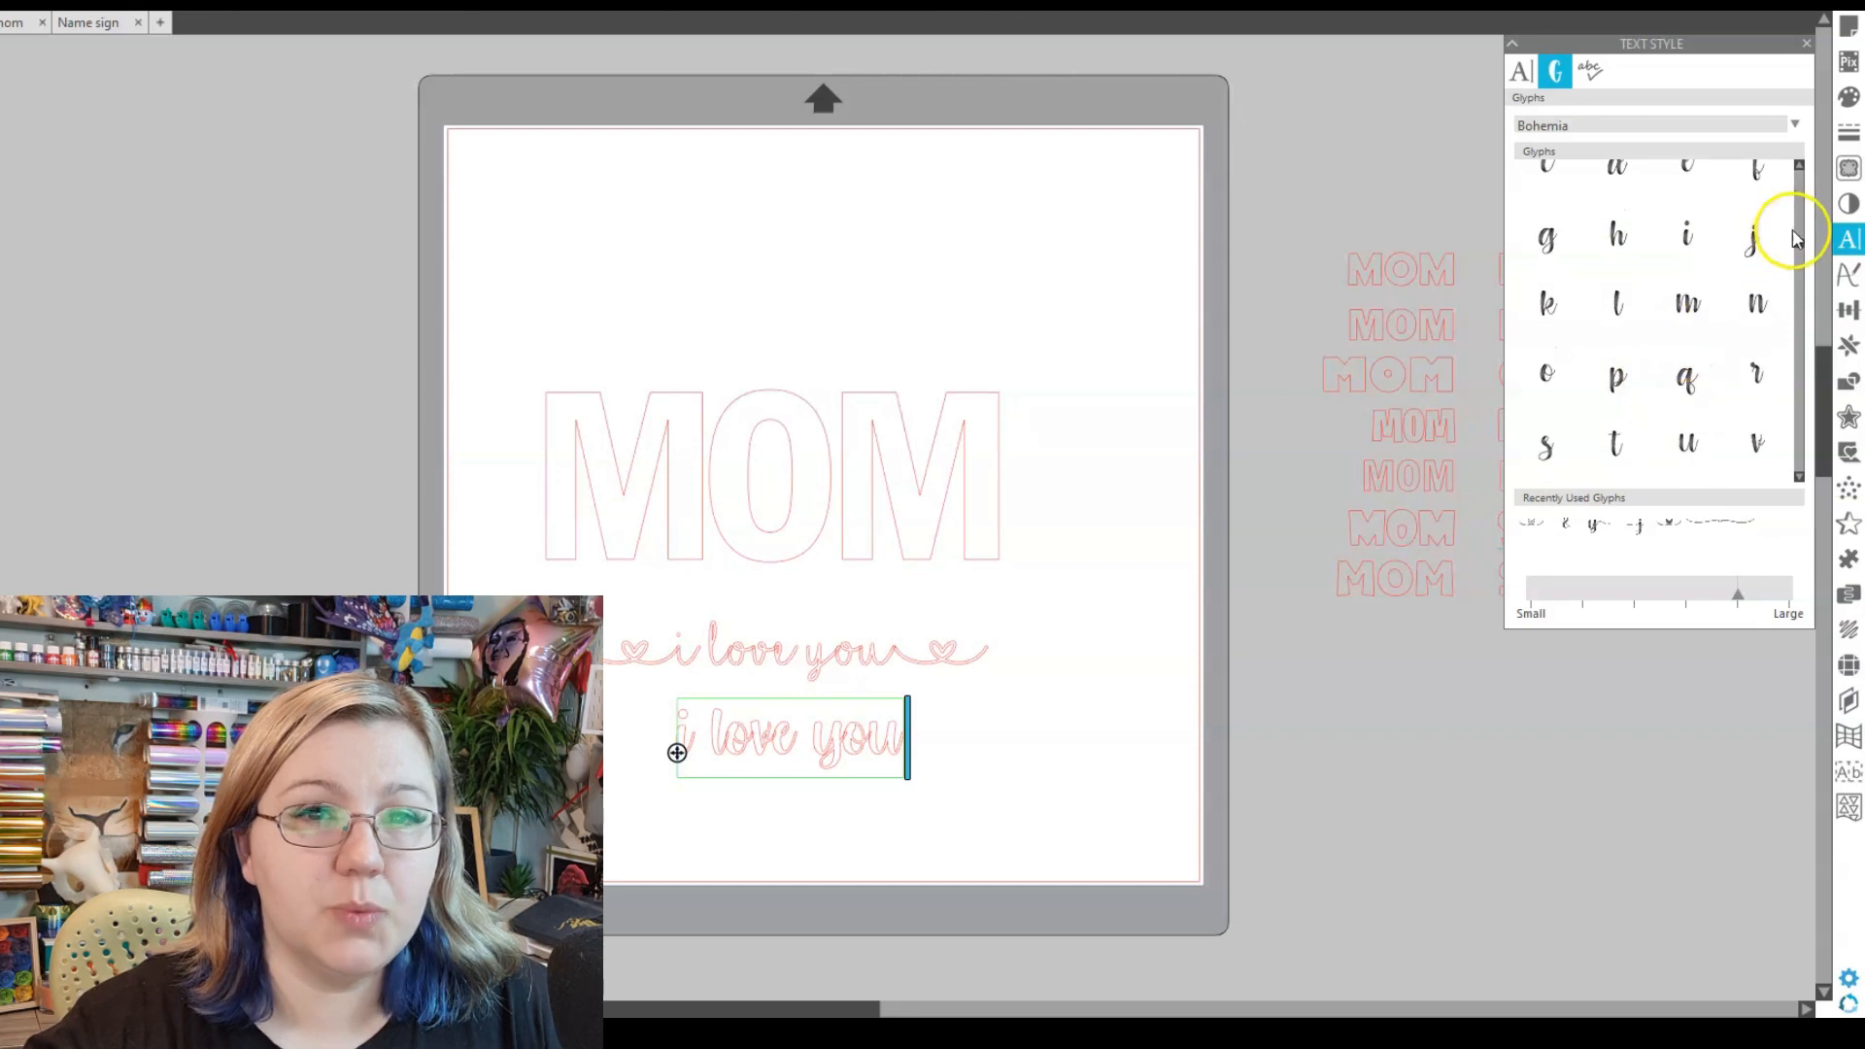
left_click_drag(1799, 245, 1802, 326)
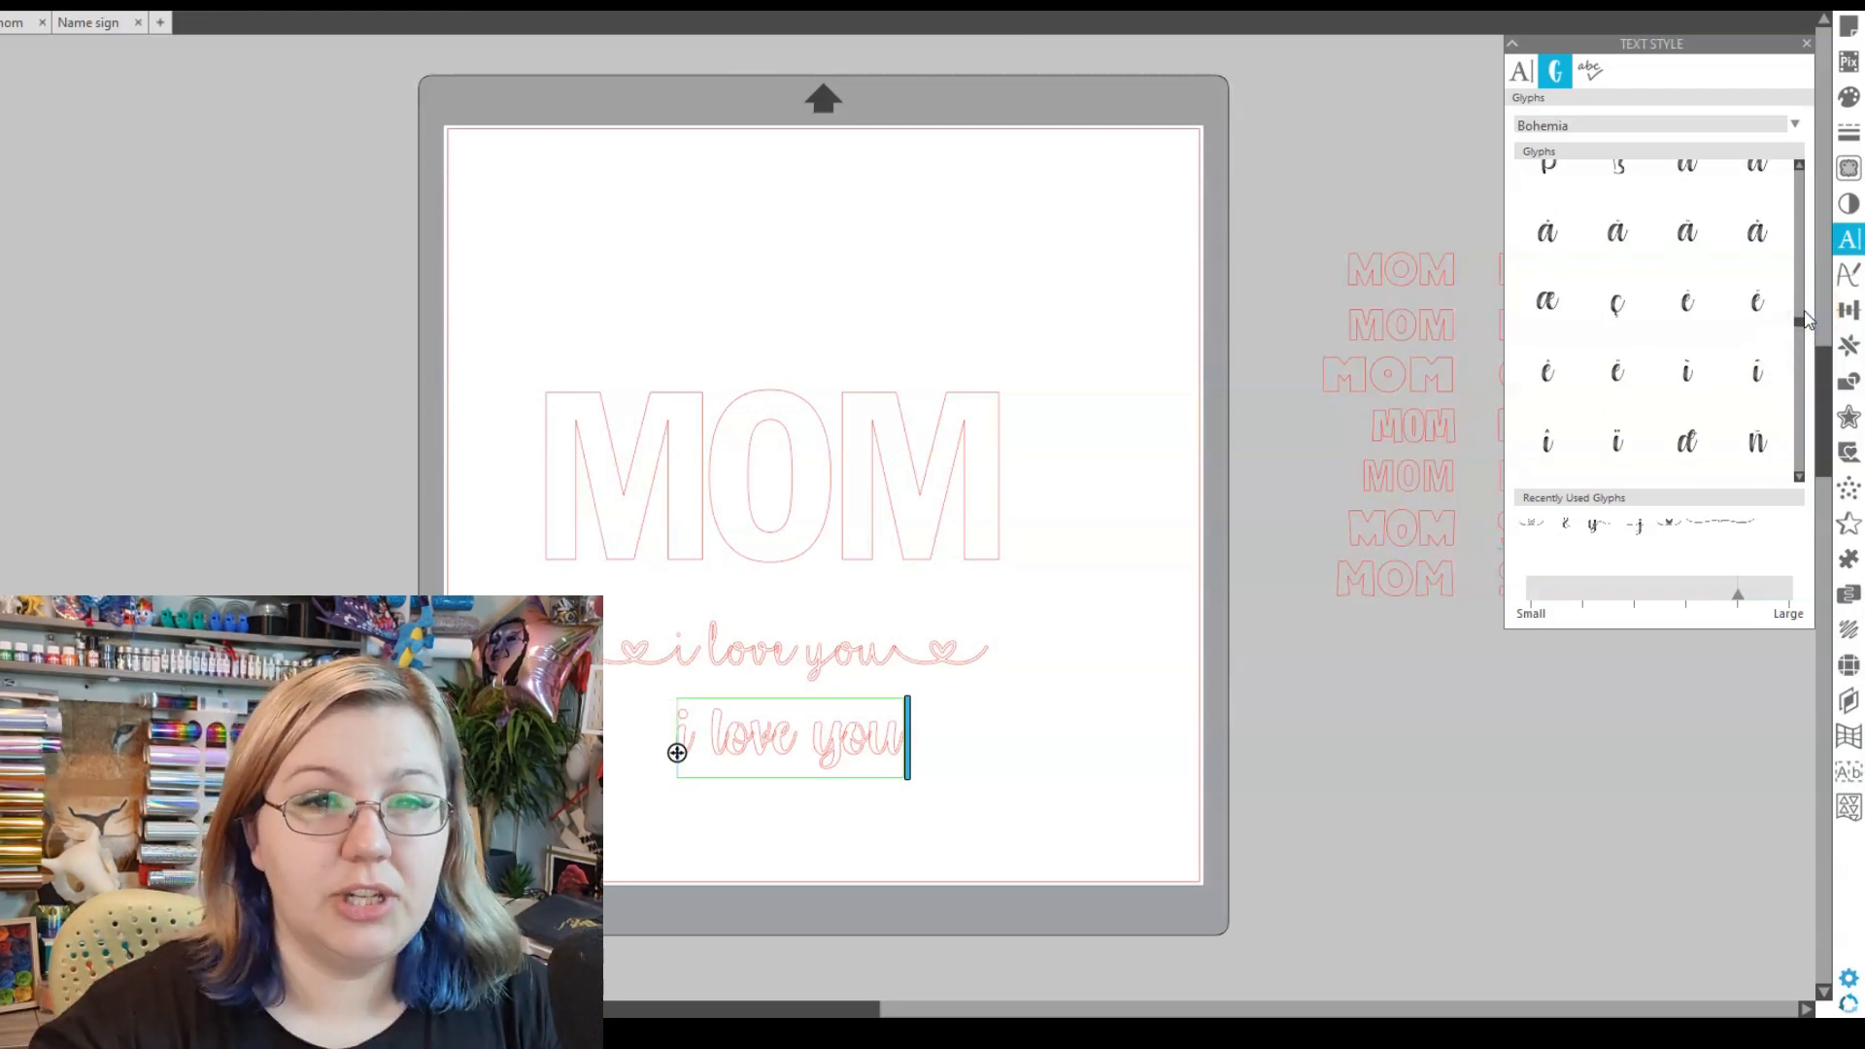
left_click_drag(1805, 321, 1816, 387)
mouse_move(1559, 272)
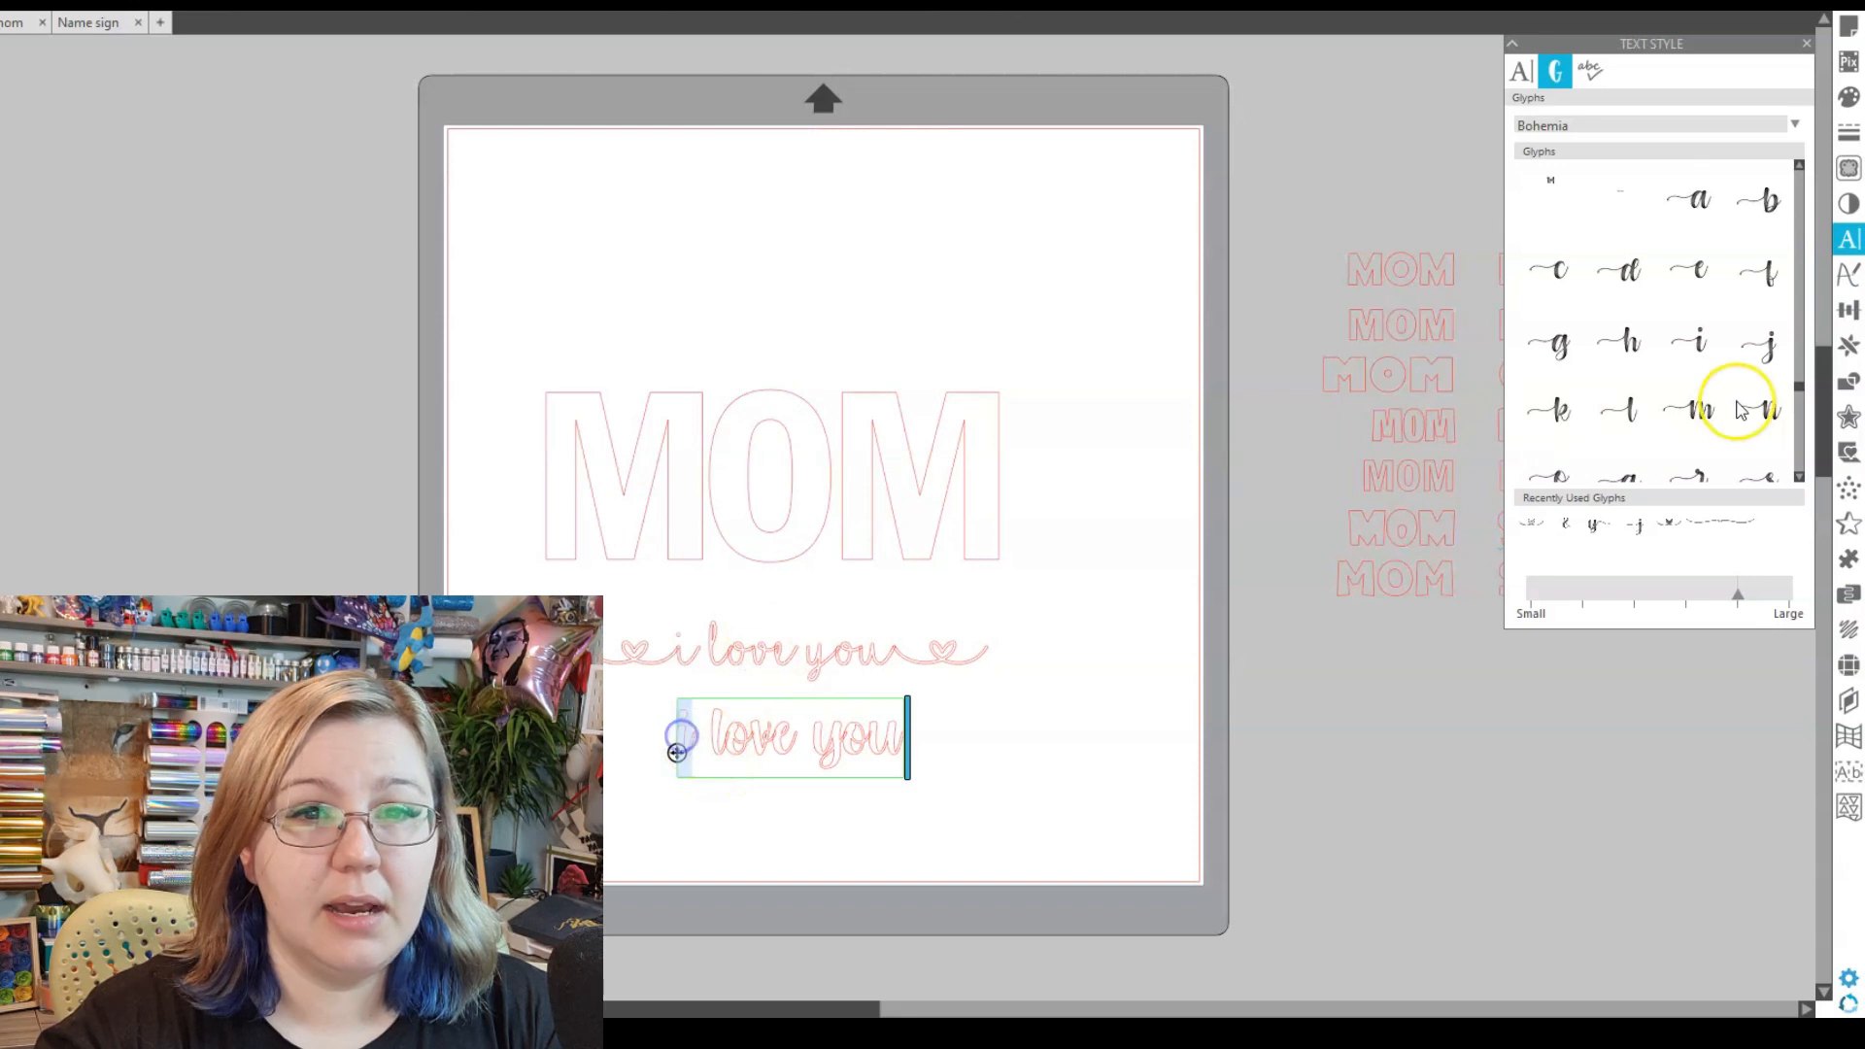
left_click(1687, 344)
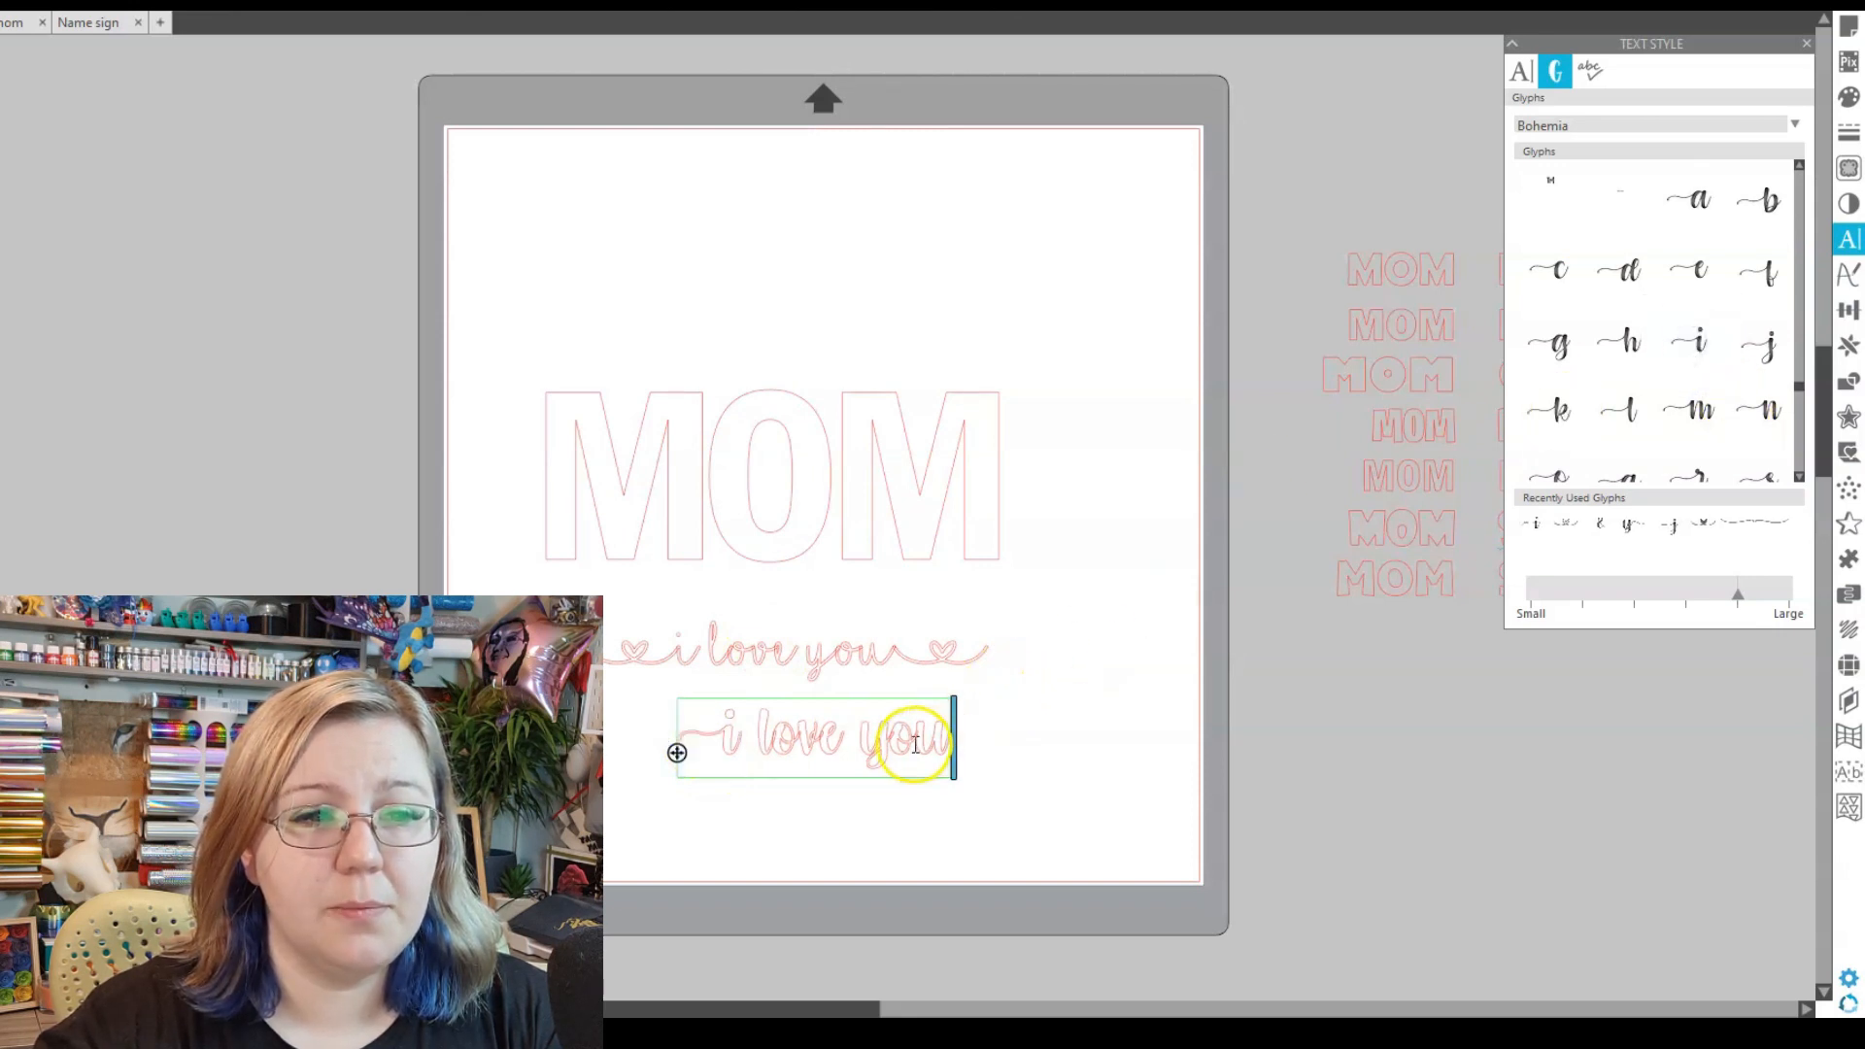
- Replace the final u with a trailing-tail swash u and move the line up
left_click_drag(916, 744, 944, 745)
scroll(1628, 382, "down", 1)
scroll(1628, 383, "down", 1)
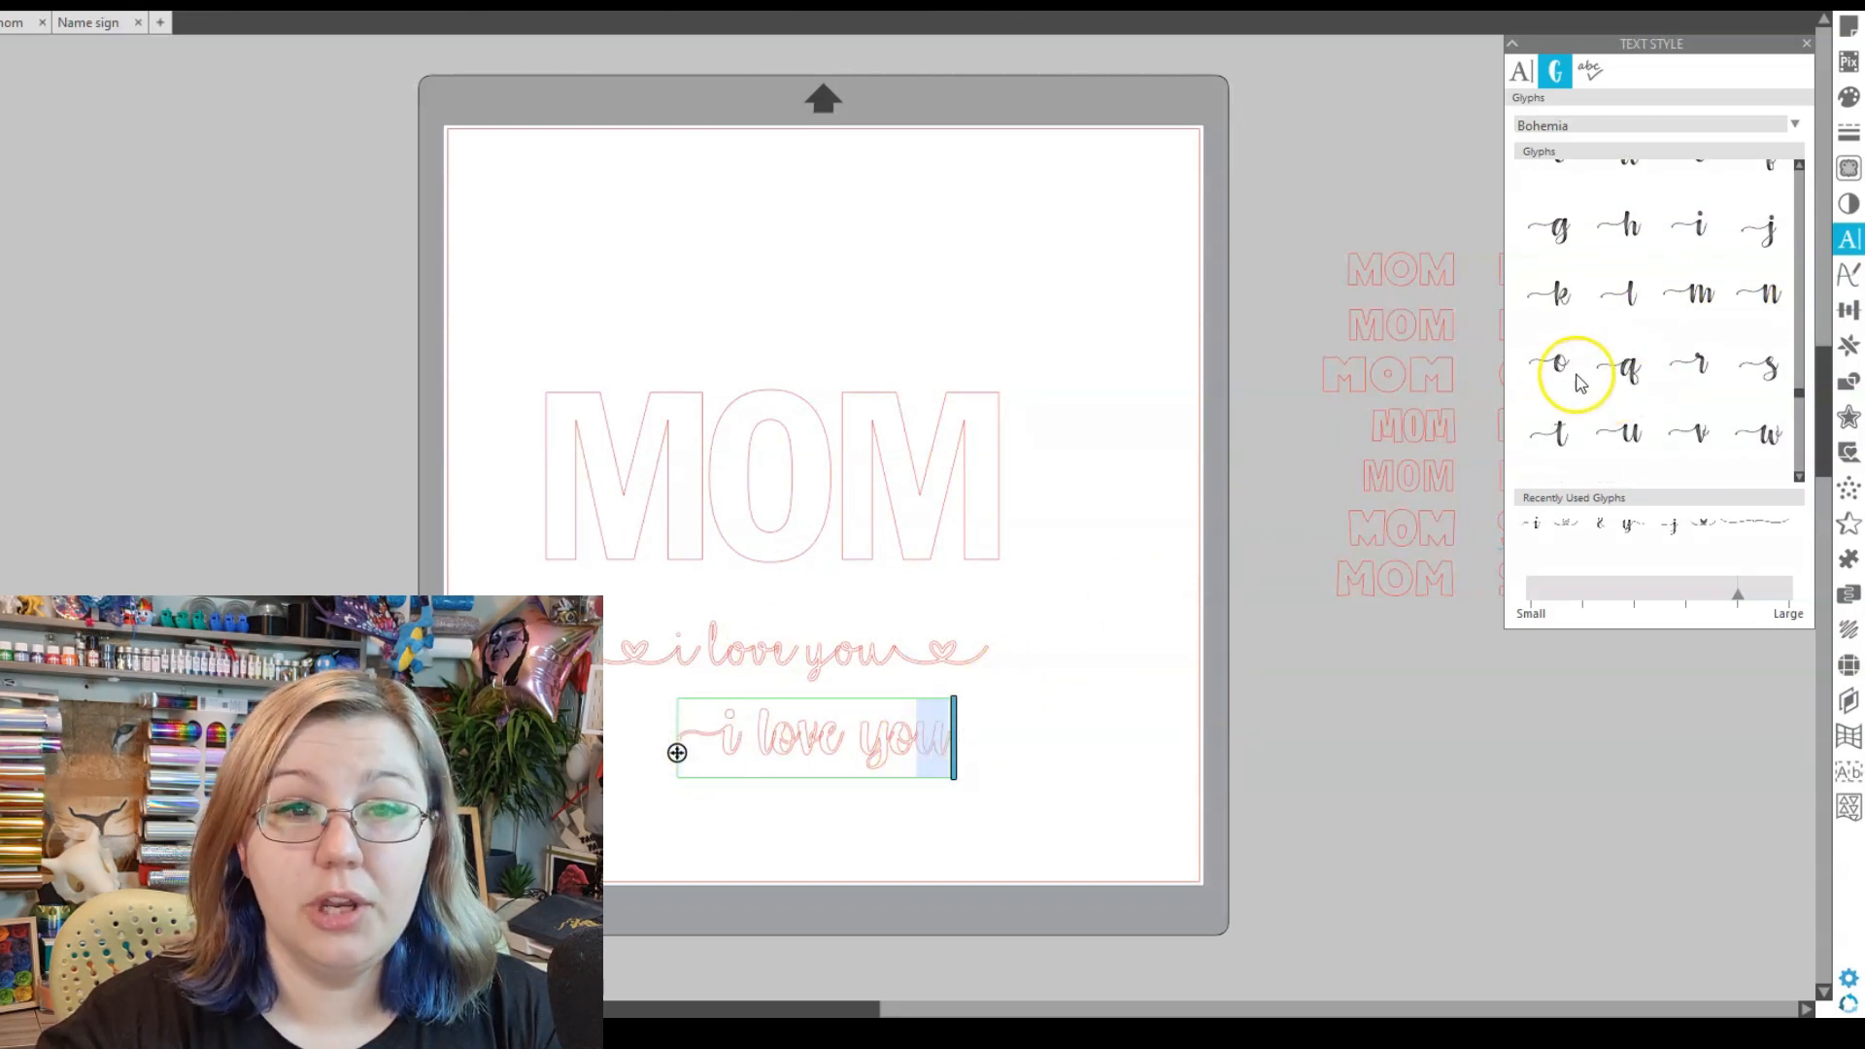
left_click(1619, 432)
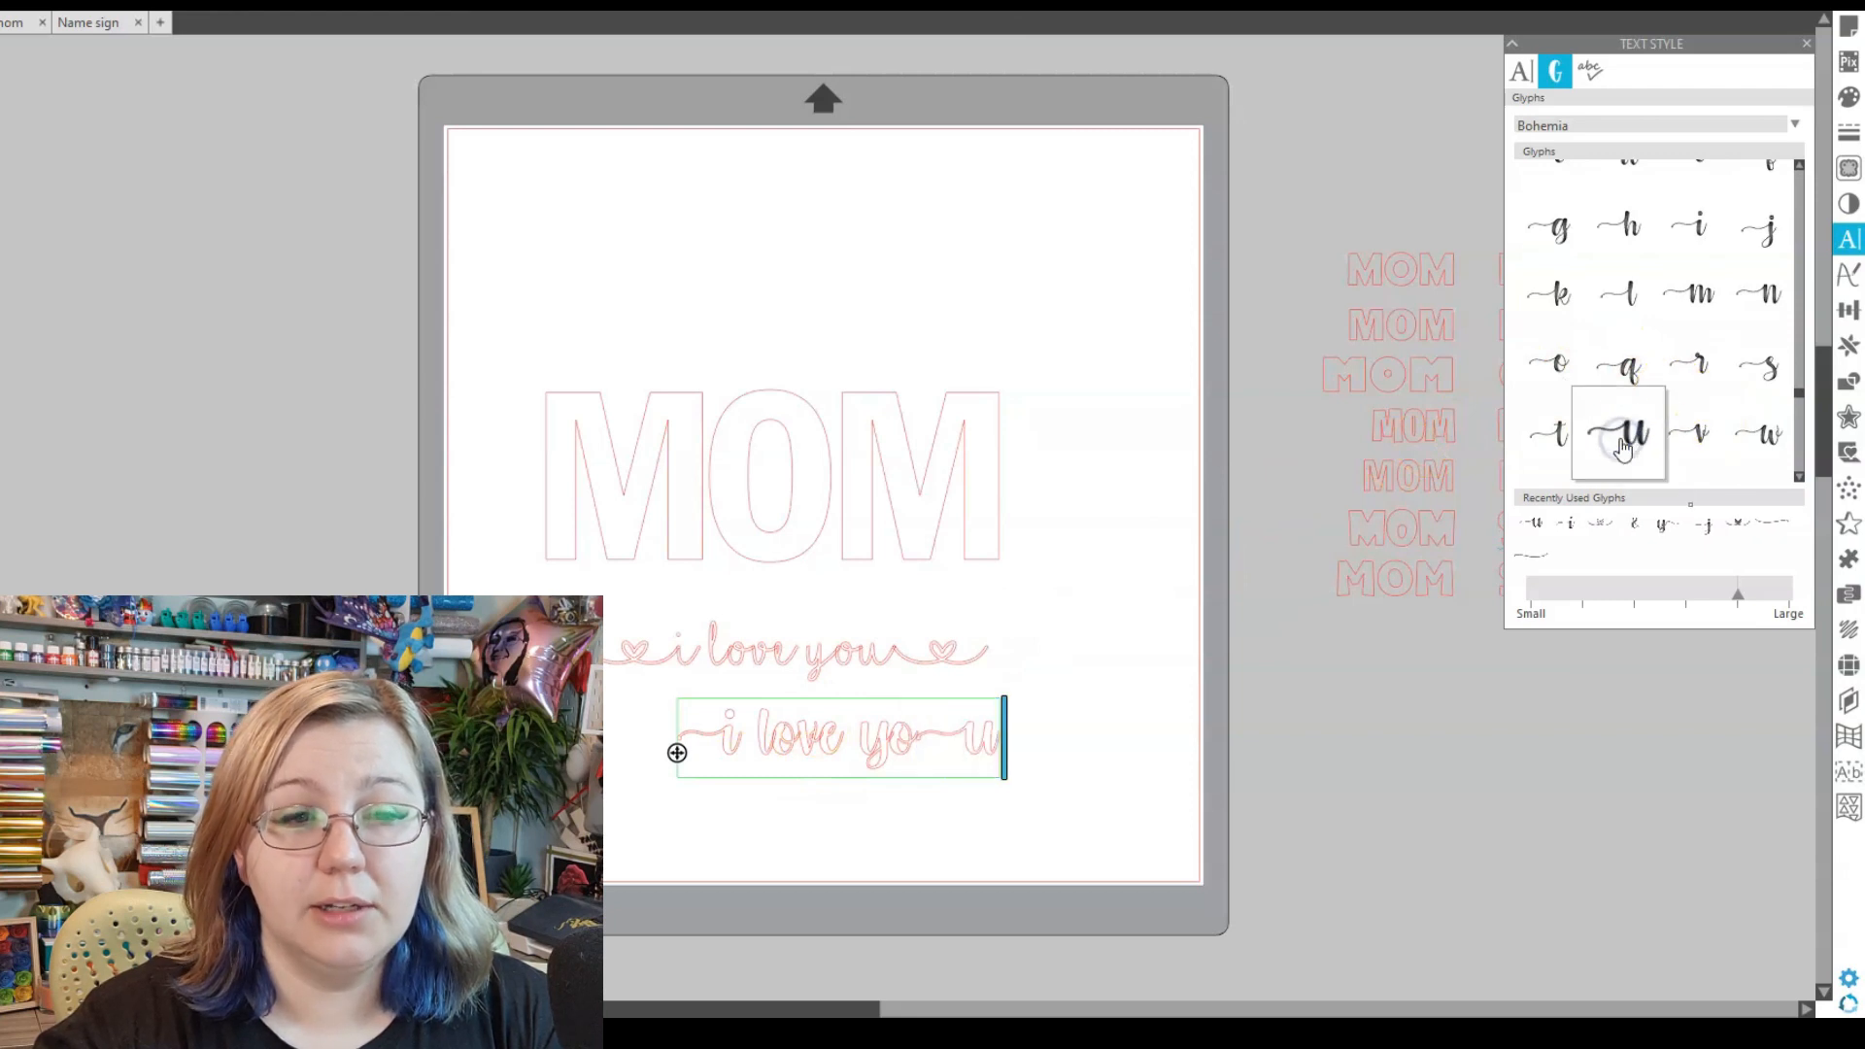
scroll(1755, 275, "down", 3)
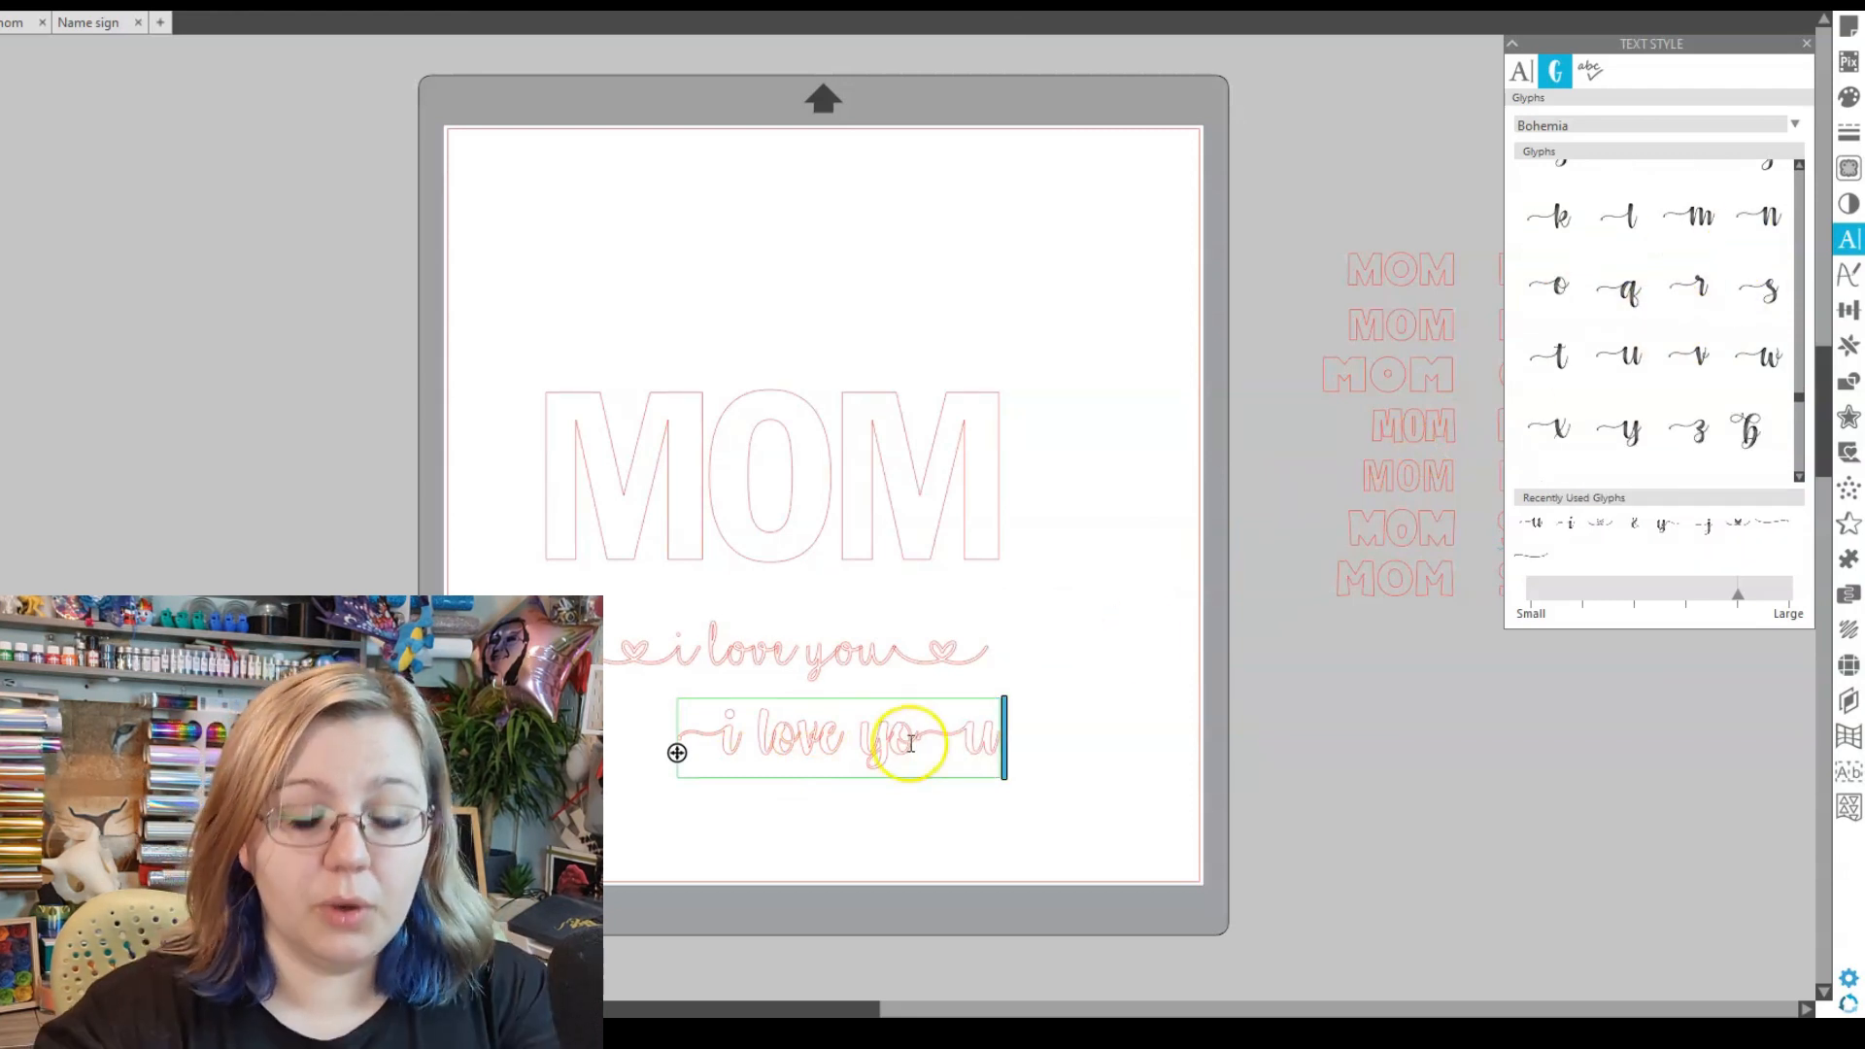
key("BackSpace")
scroll(1700, 376, "down", 4)
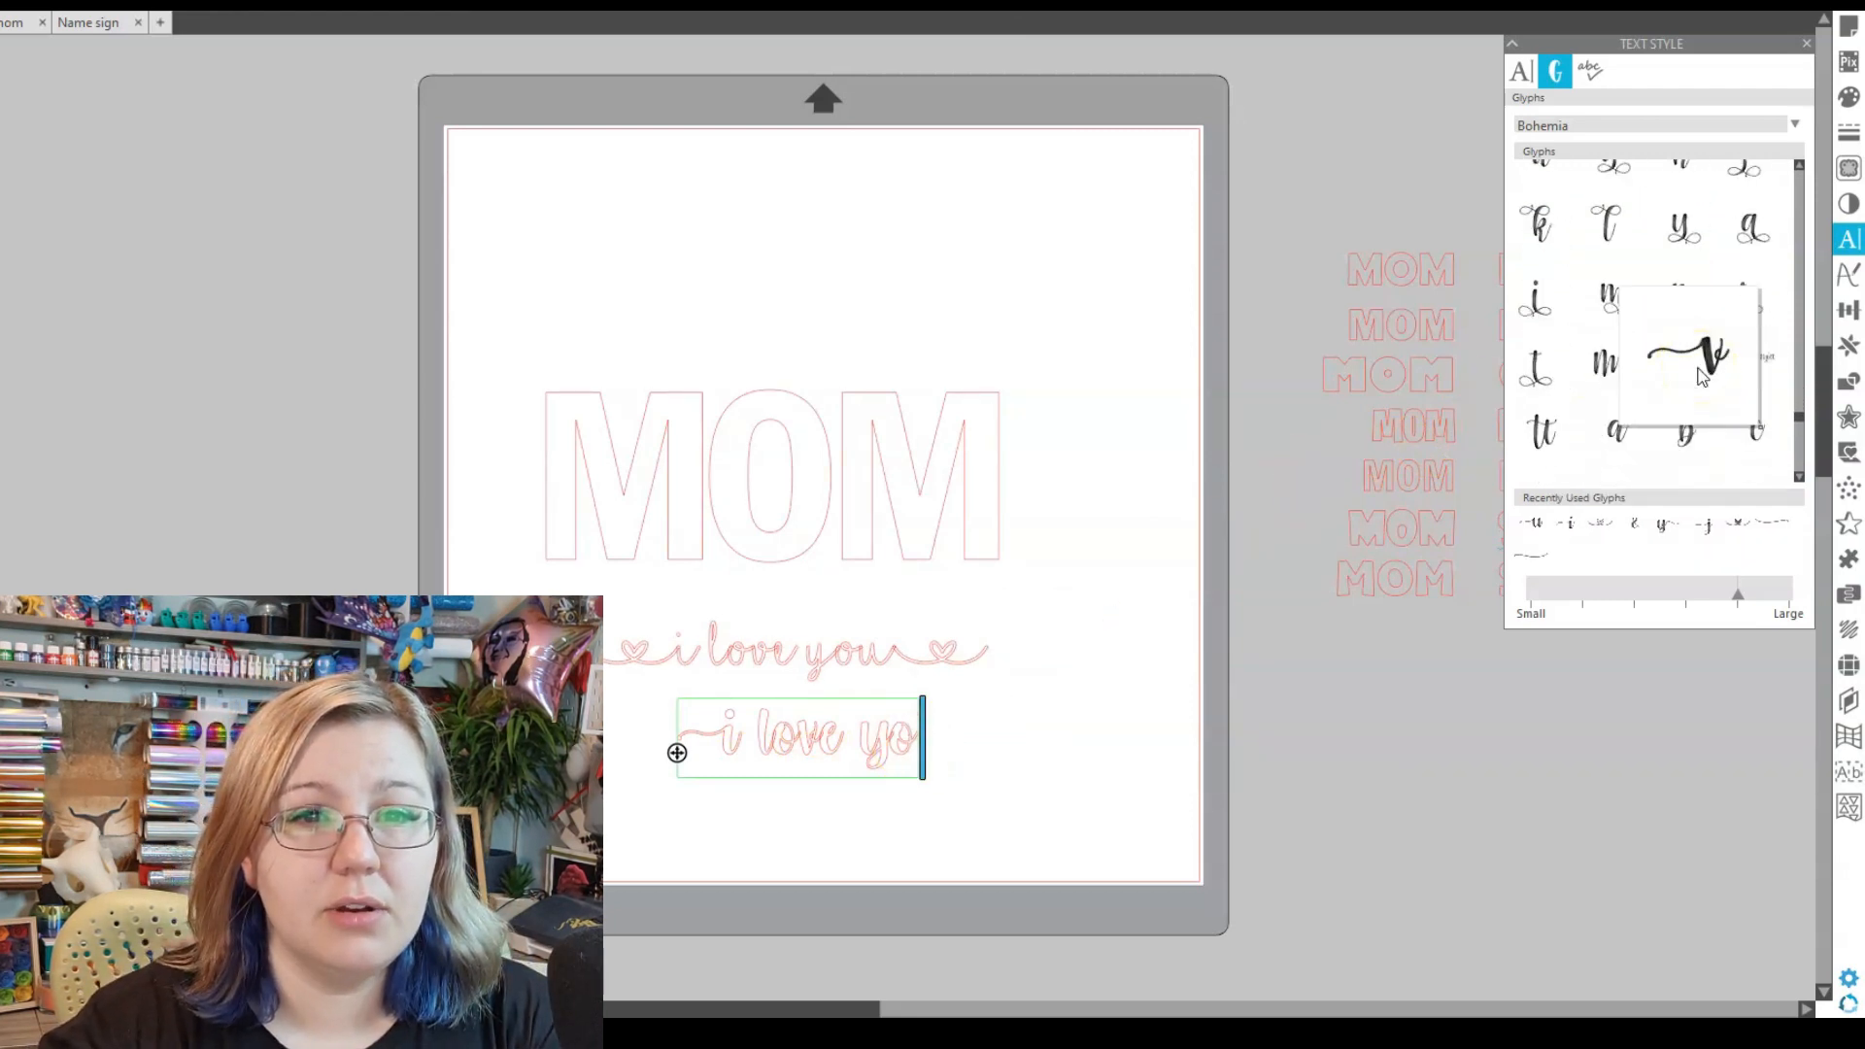
scroll(1673, 383, "down", 5)
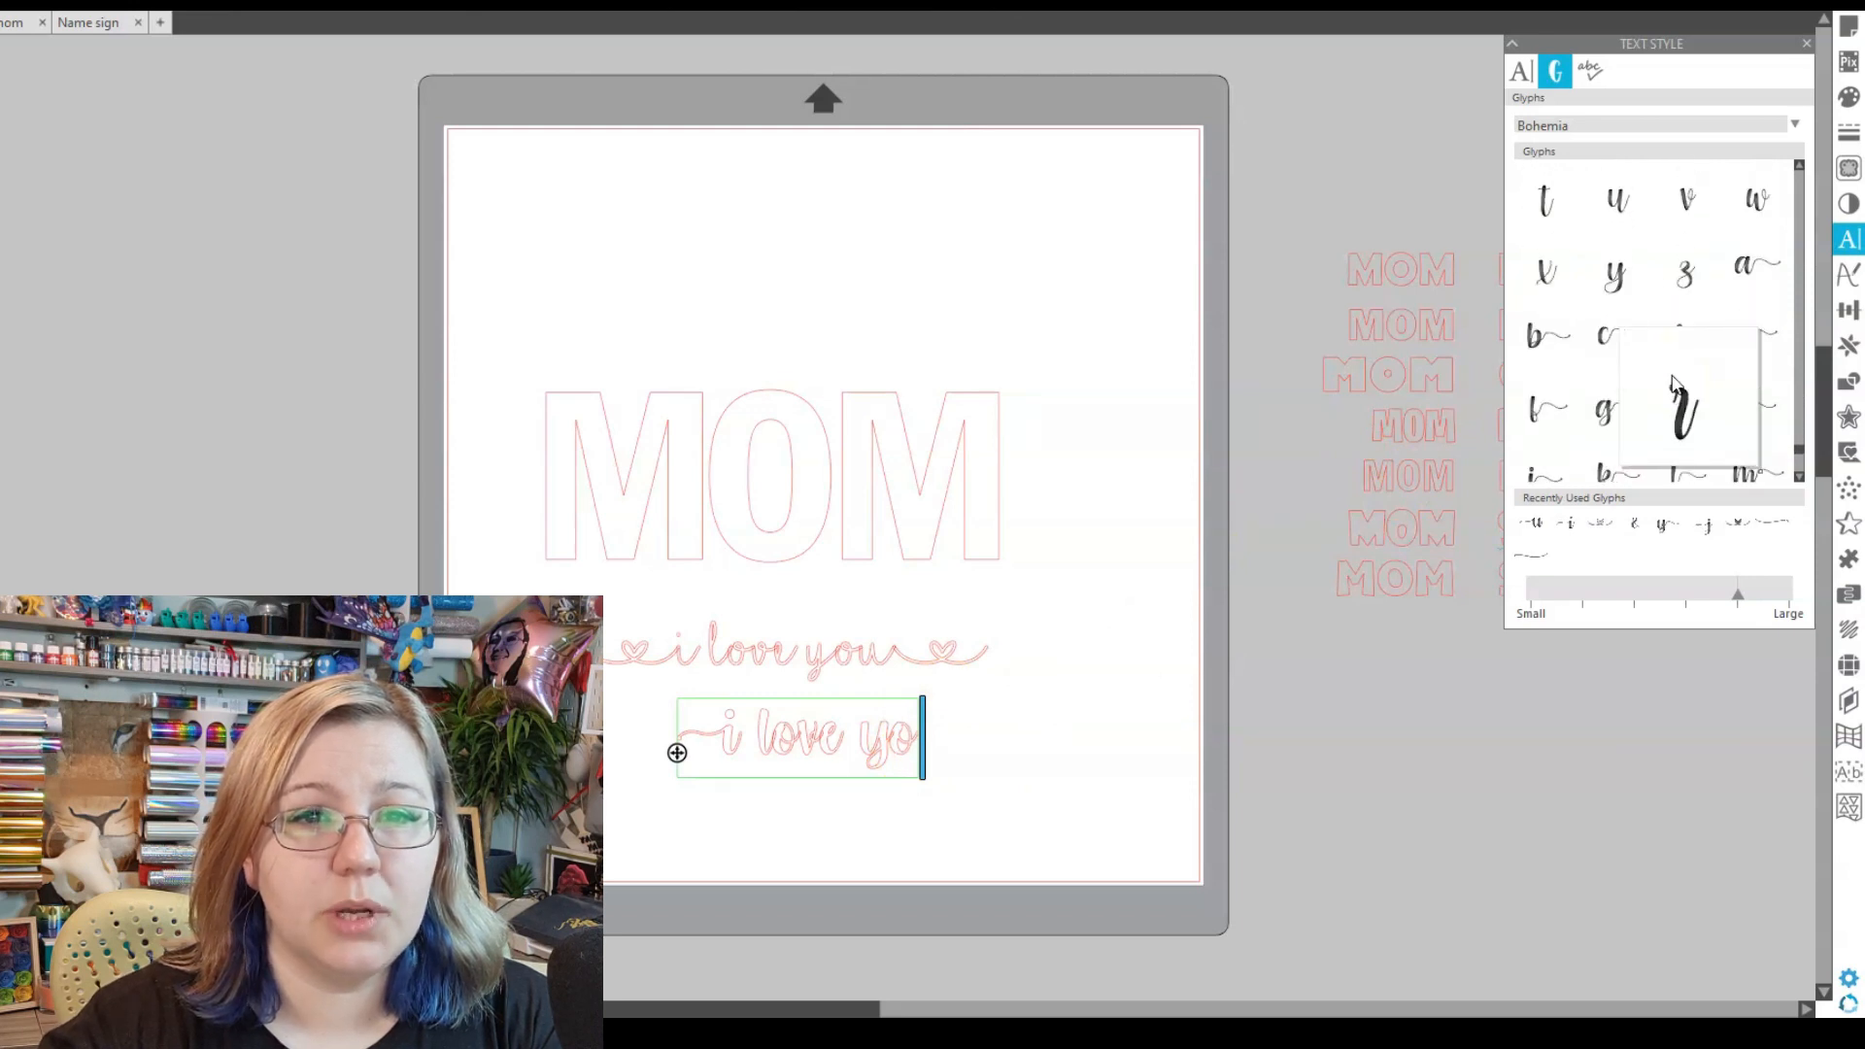
left_click(1756, 309)
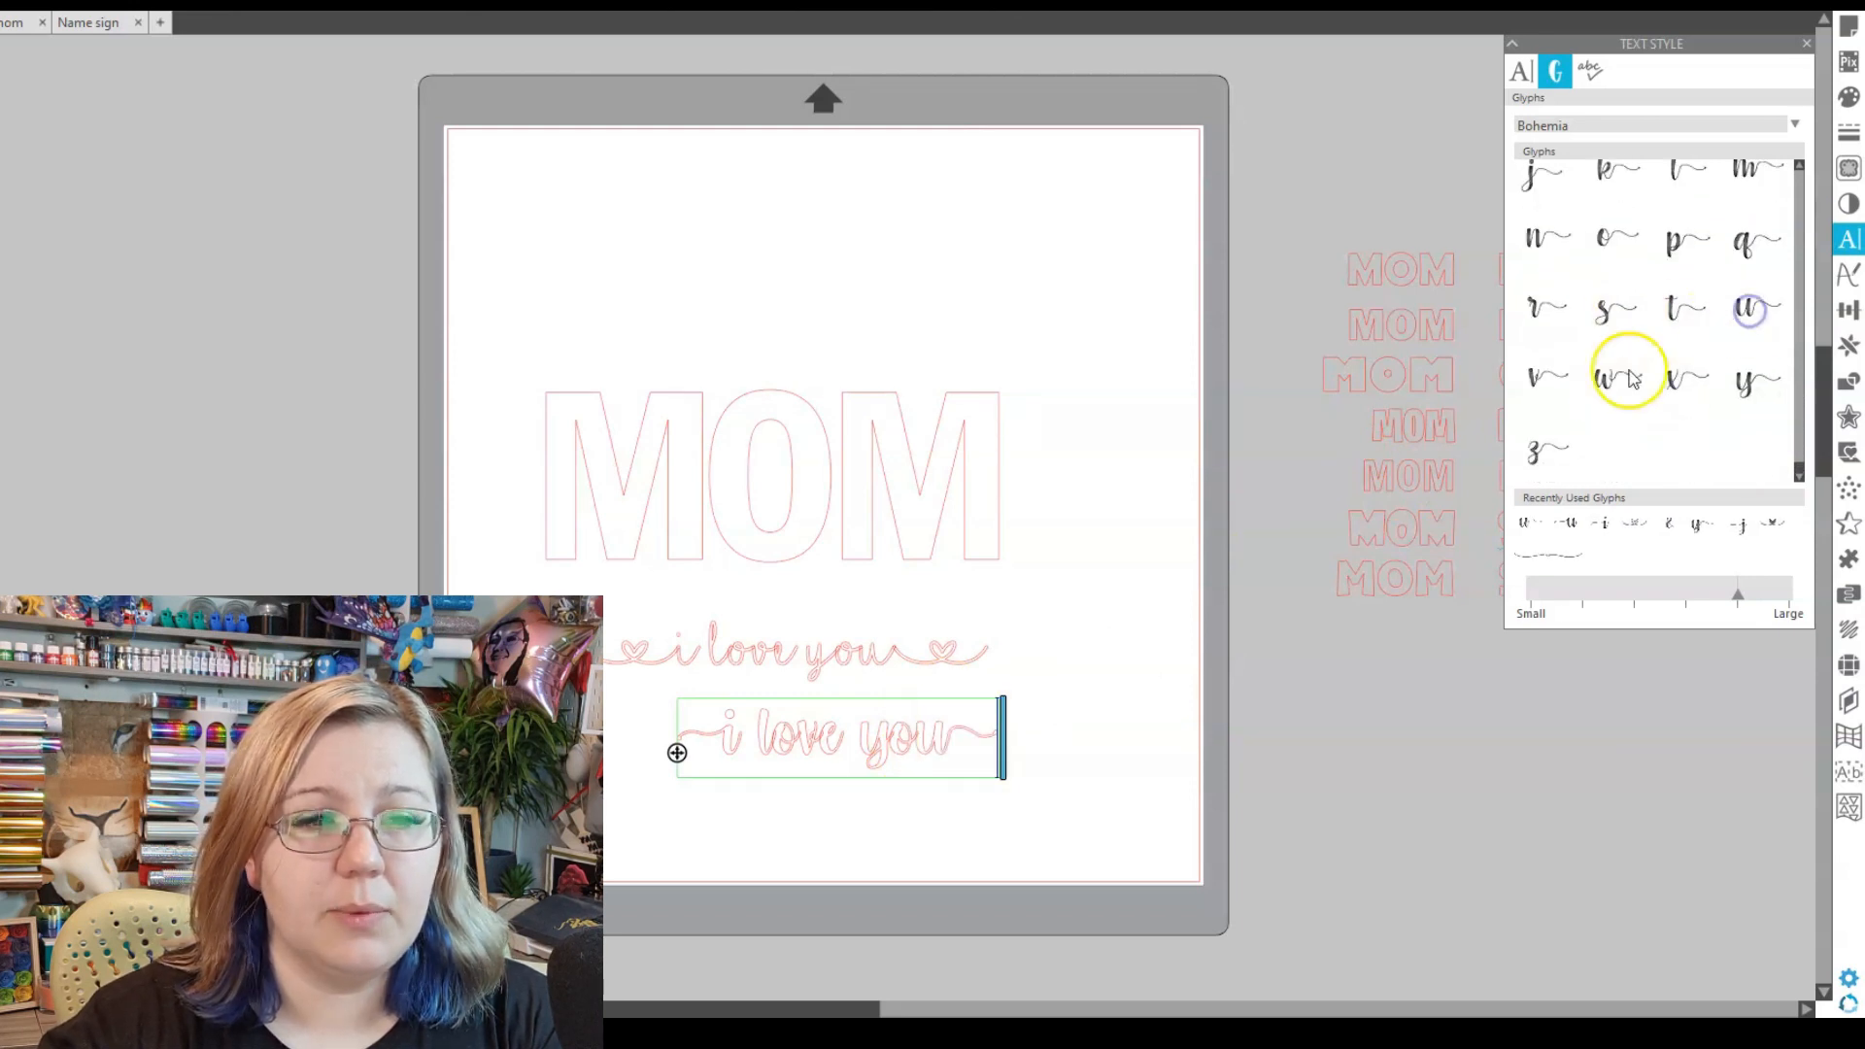
left_click(799, 803)
left_click_drag(841, 753, 811, 731)
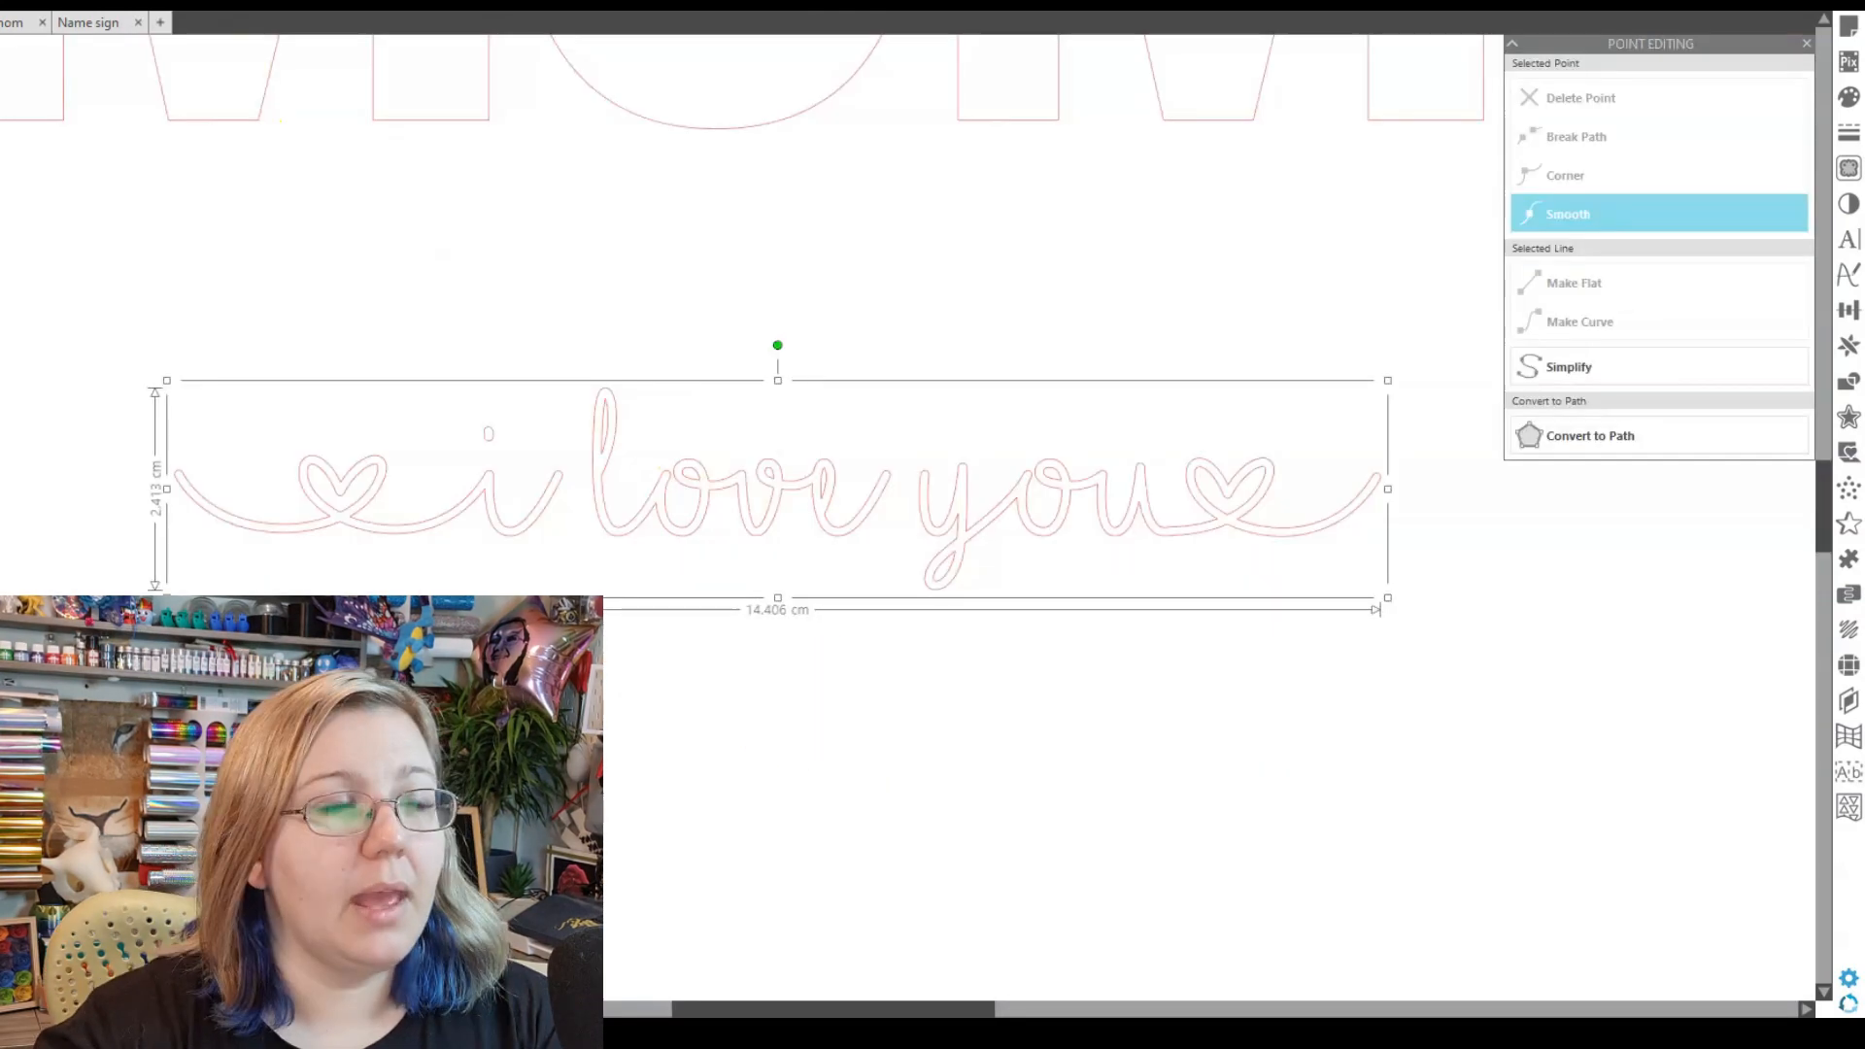
- Move the heart-swash 'i love you' under MOM and scale it to about 20.8 cm wide
key("ctrl+minus")
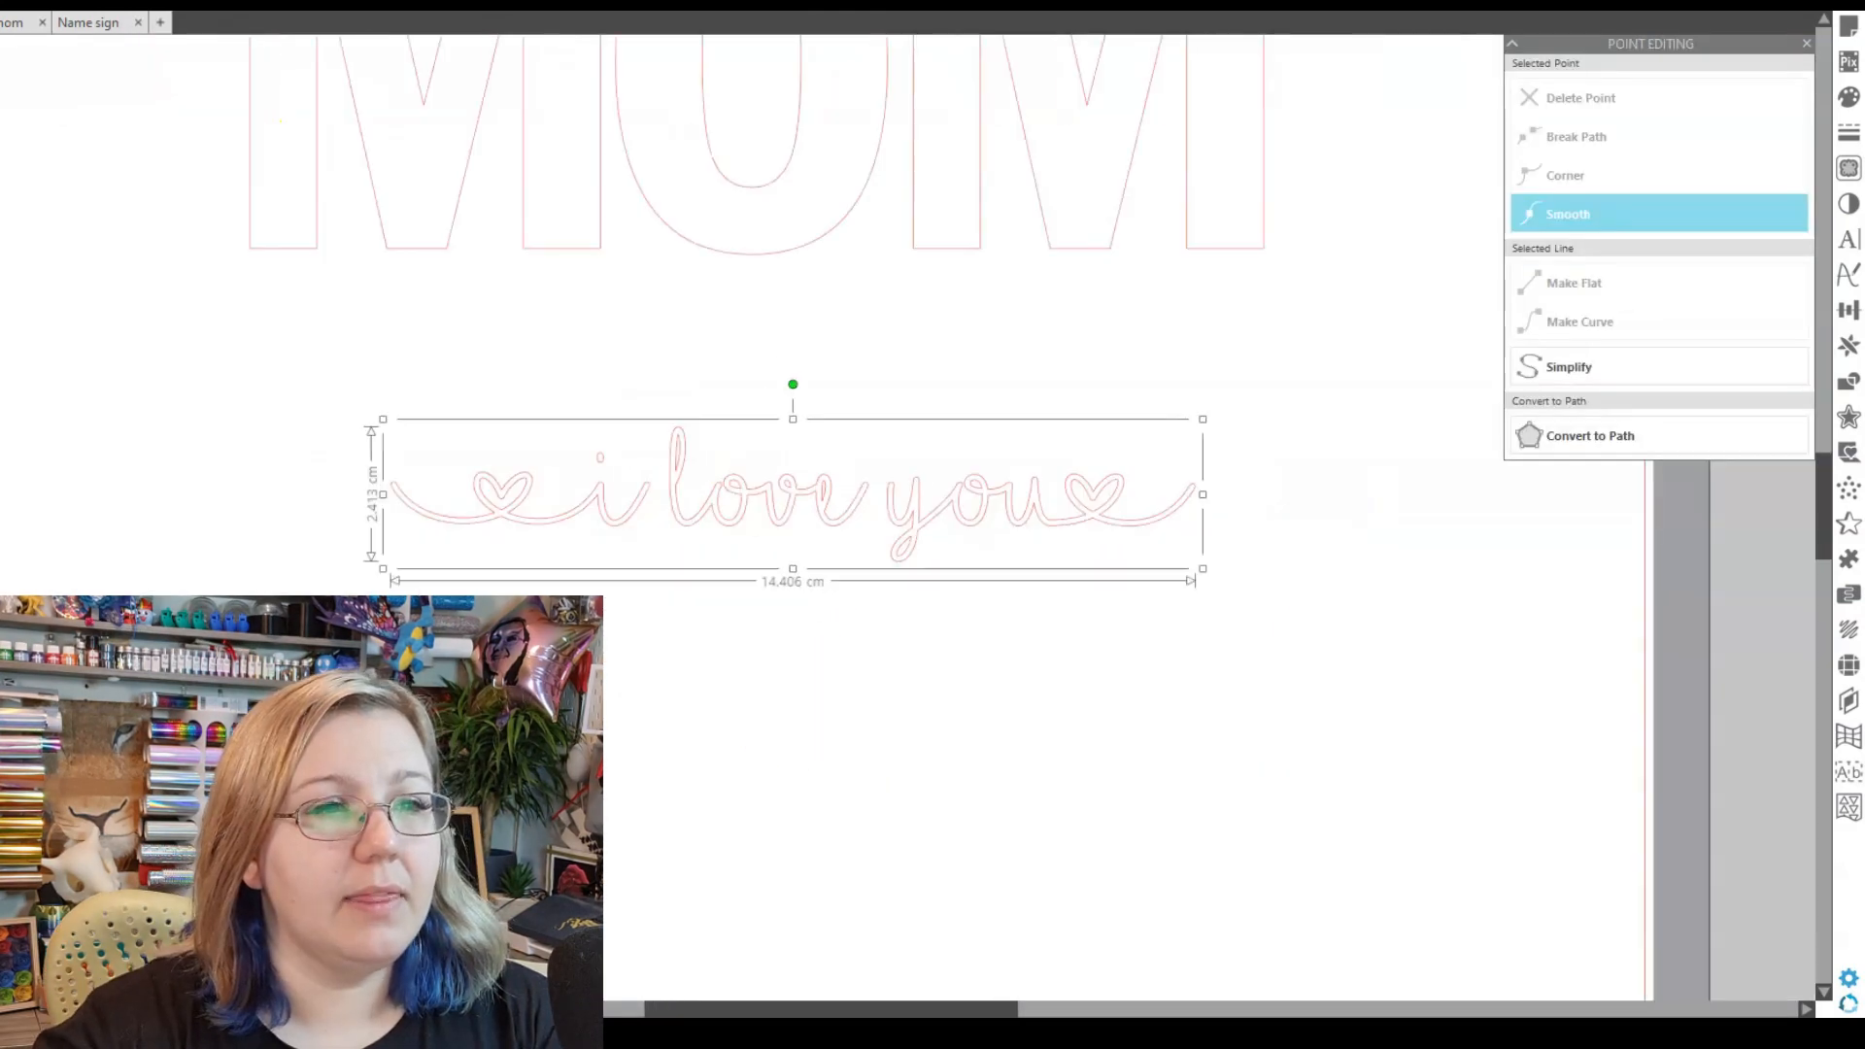
key("ctrl+minus")
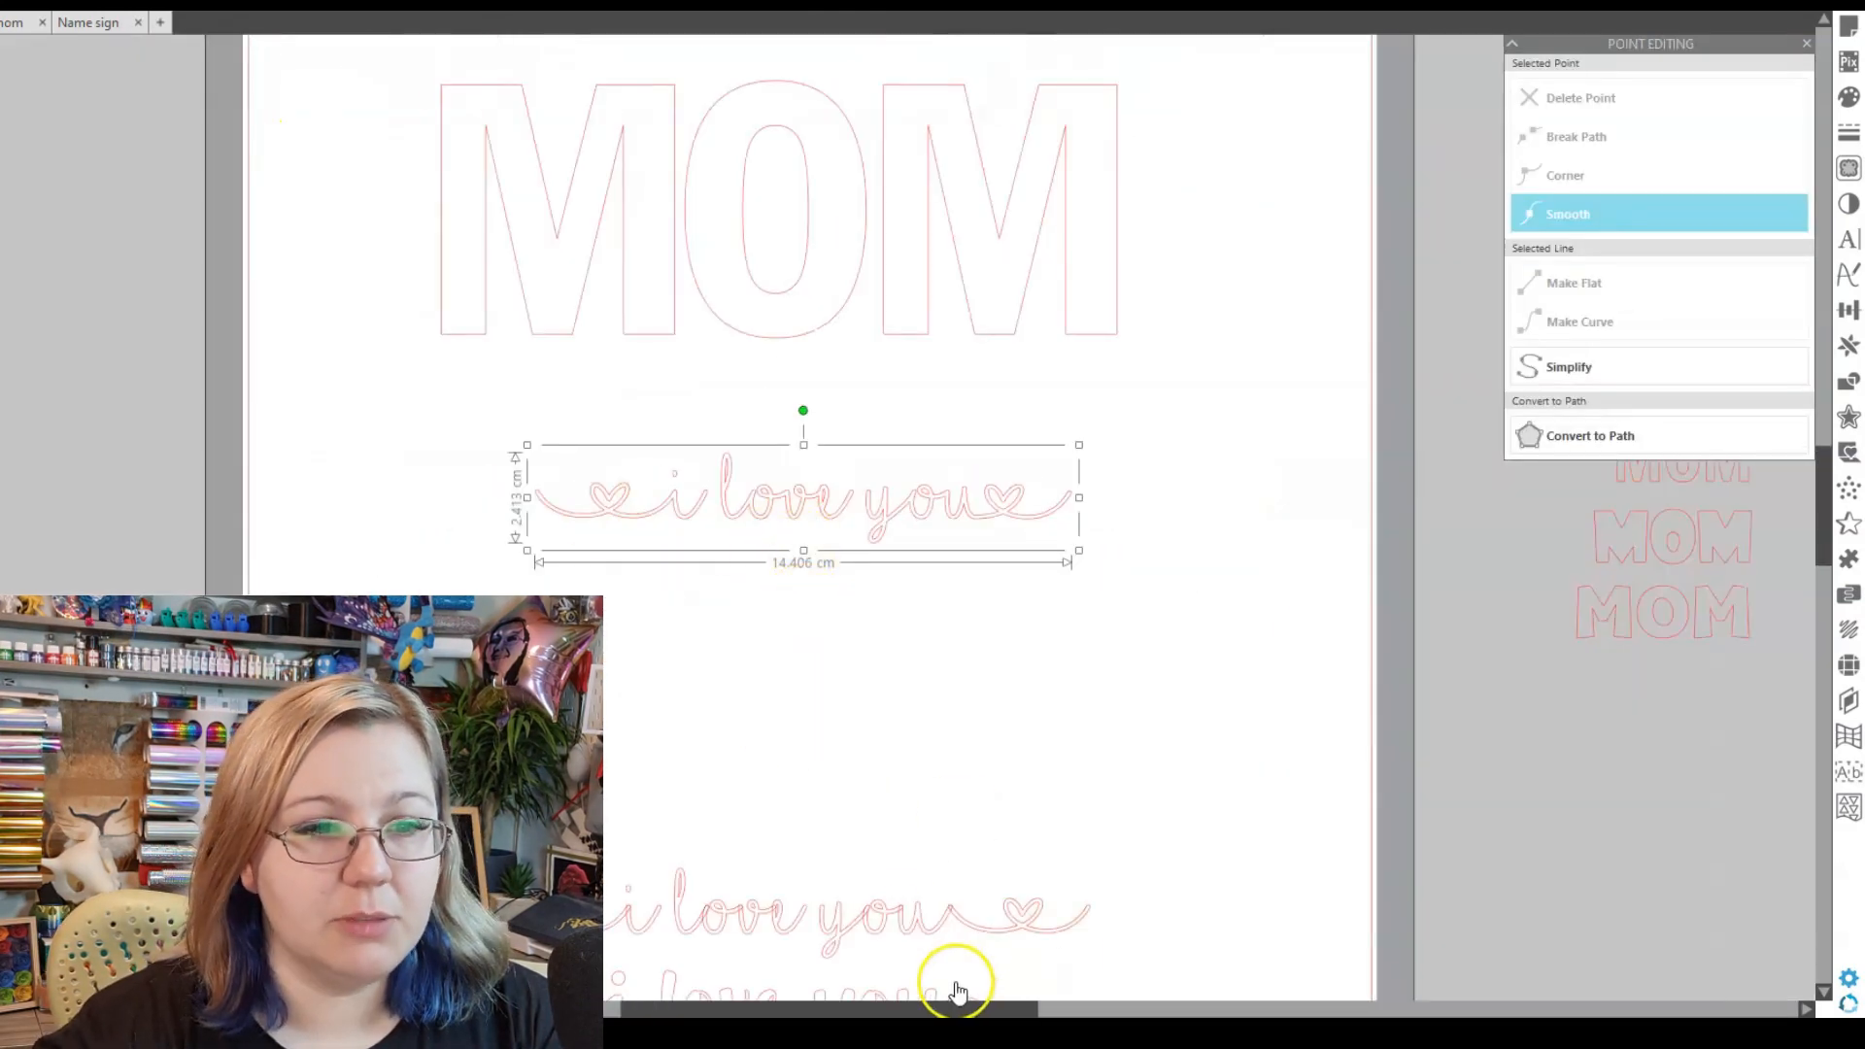
scroll(753, 677, "up", 3)
left_click_drag(791, 716, 769, 448)
left_click_drag(525, 495, 202, 557)
left_click_drag(571, 468, 743, 445)
left_click_drag(1232, 509, 1165, 487)
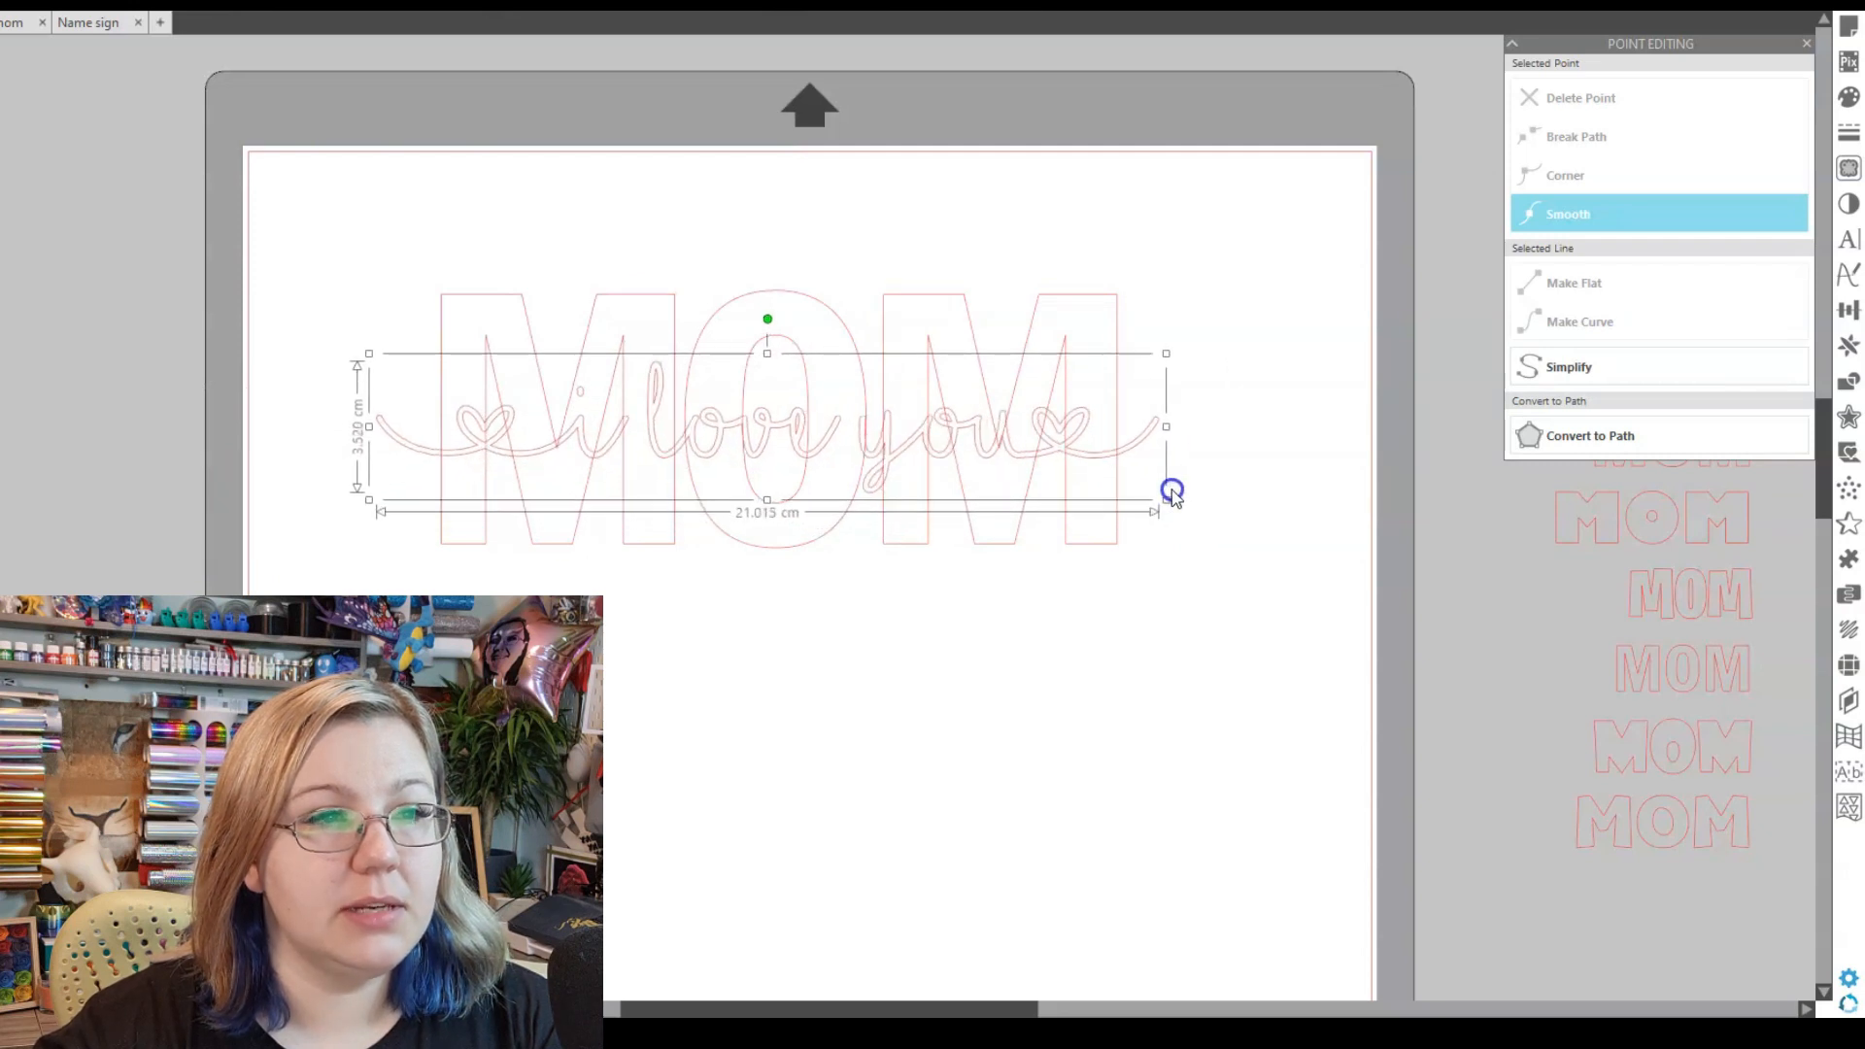
left_click_drag(737, 450, 745, 741)
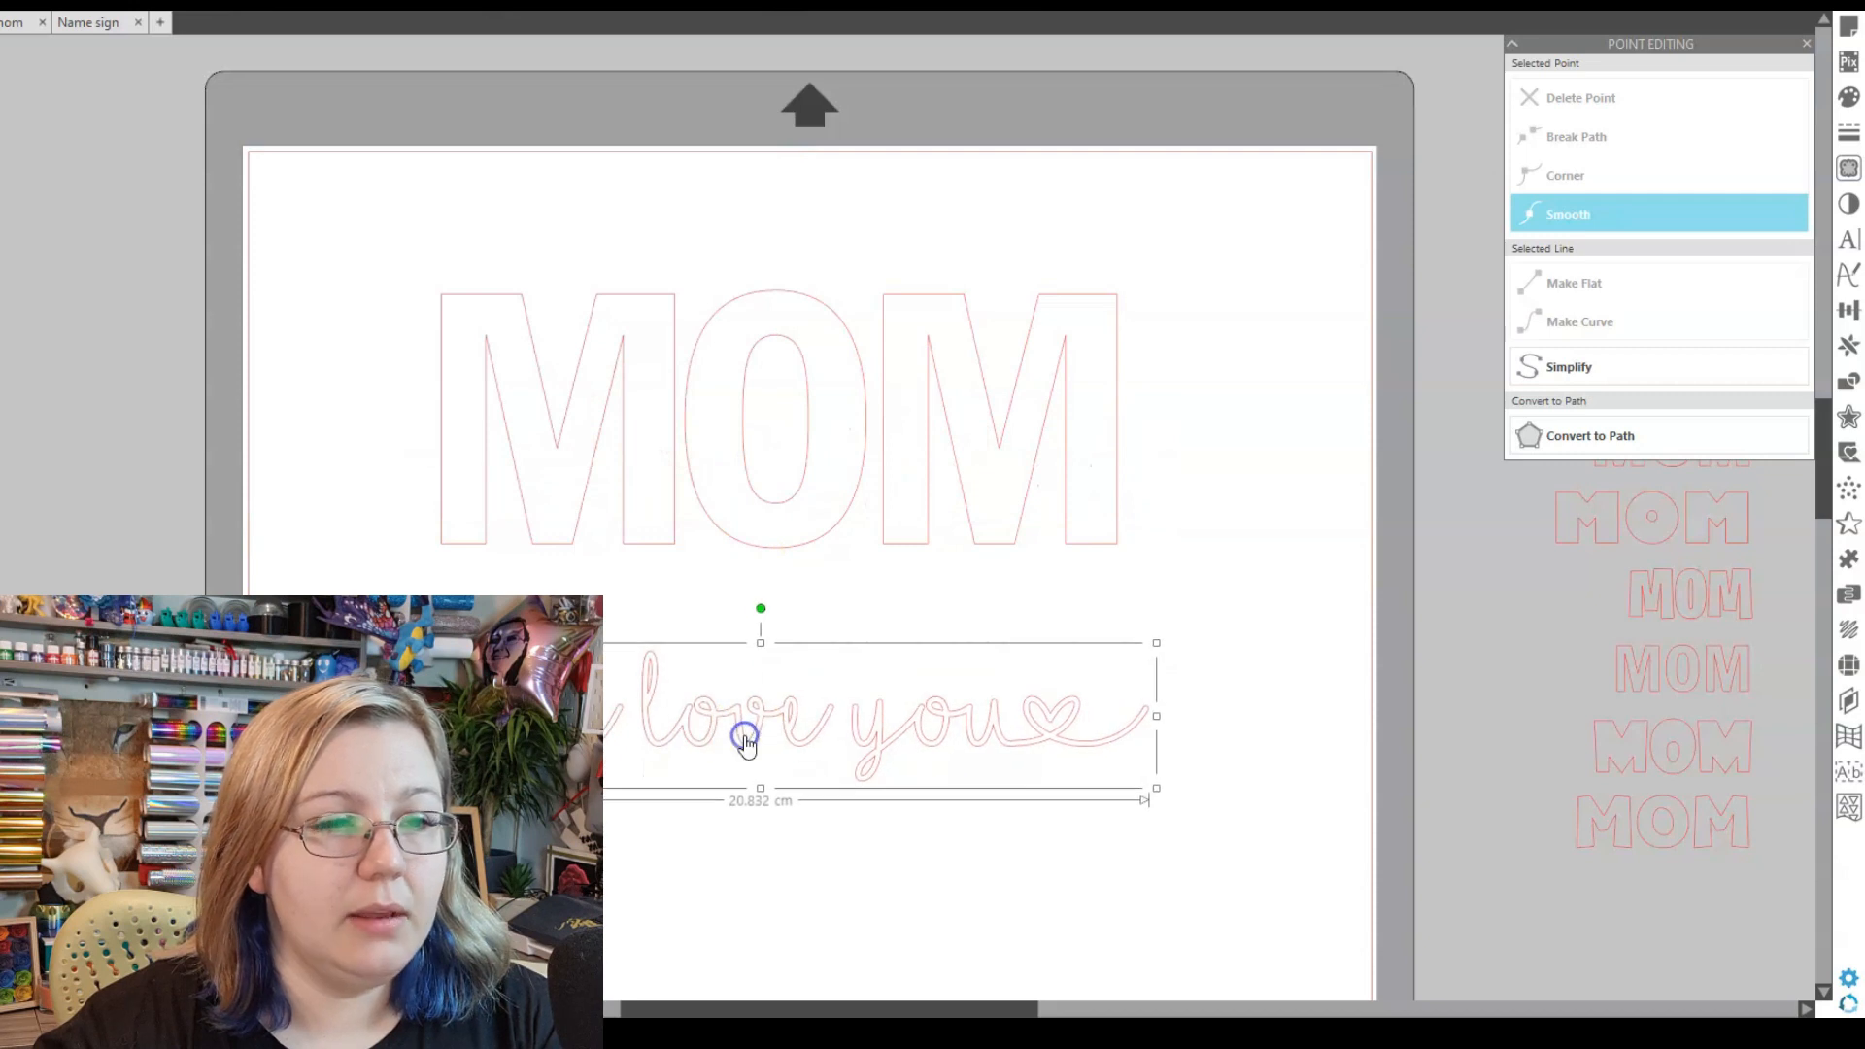
- Add a 0.4 cm offset outline around the script and drag it over MOM
left_click(1848, 417)
left_click(1580, 99)
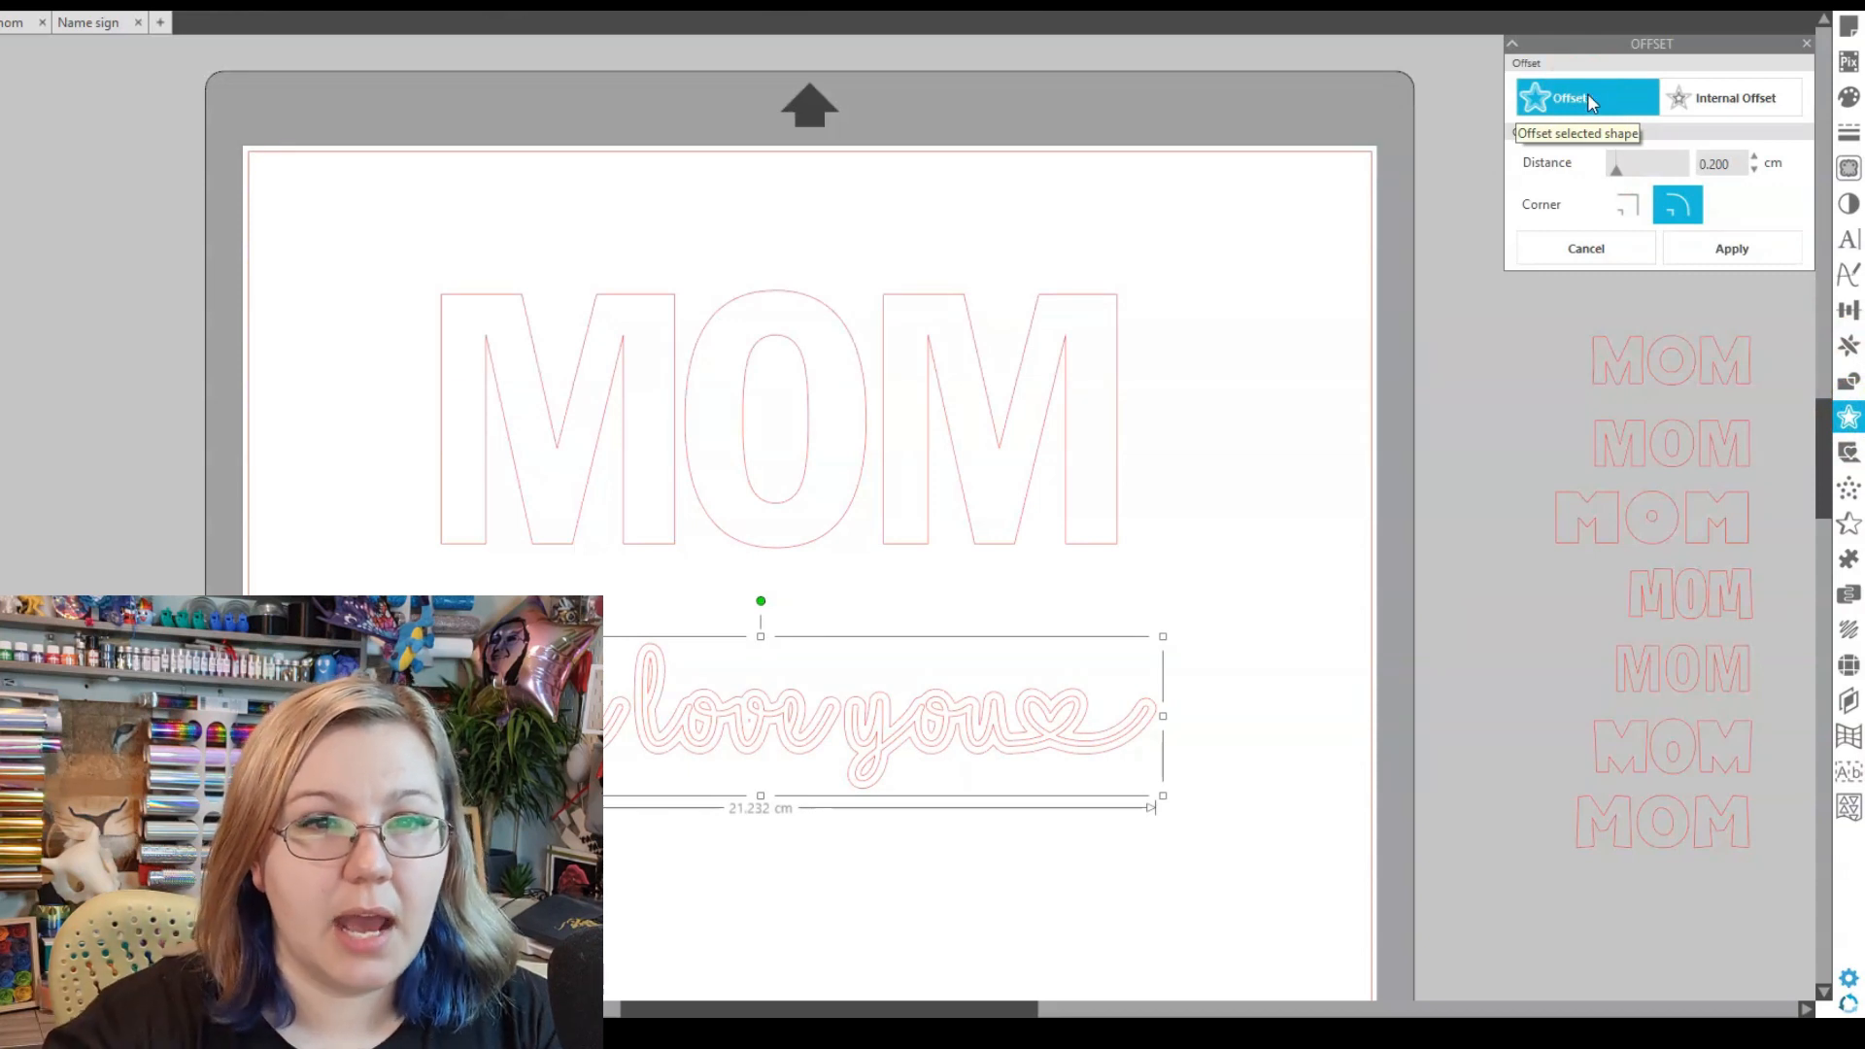
left_click(1733, 165)
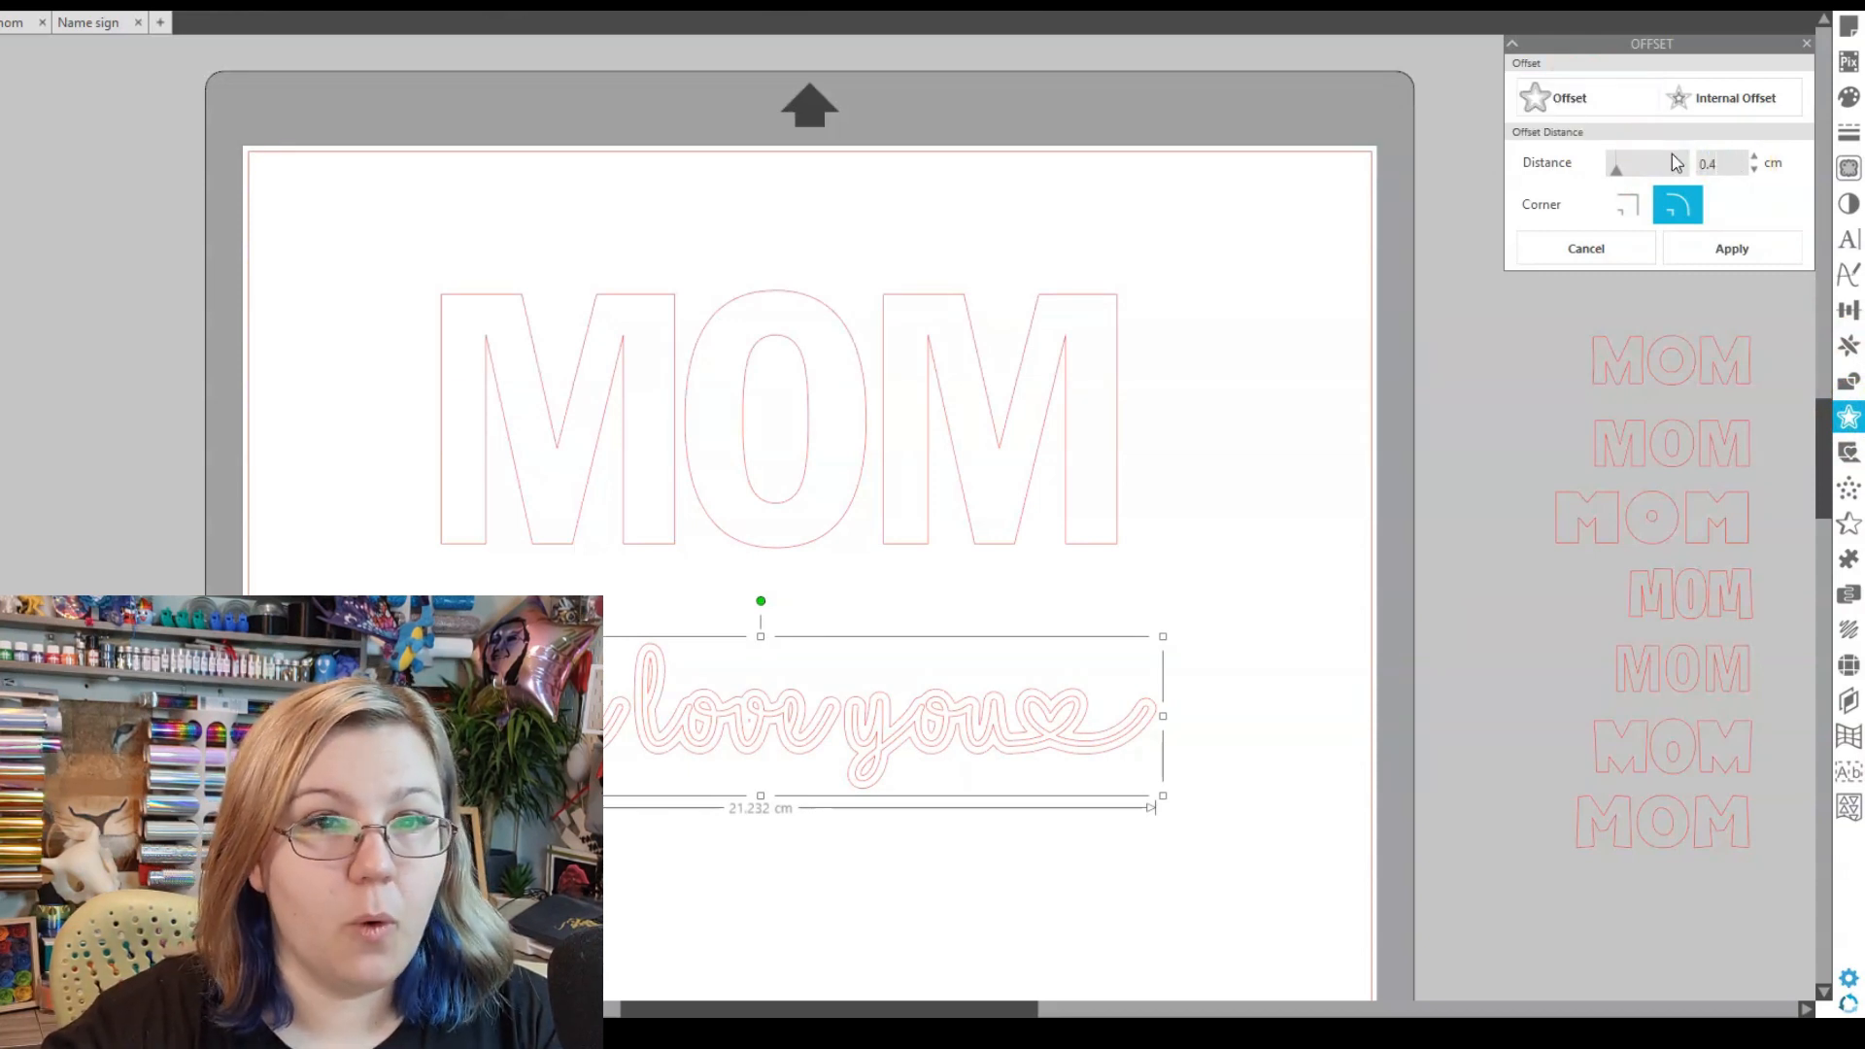
type("0.4")
key("Return")
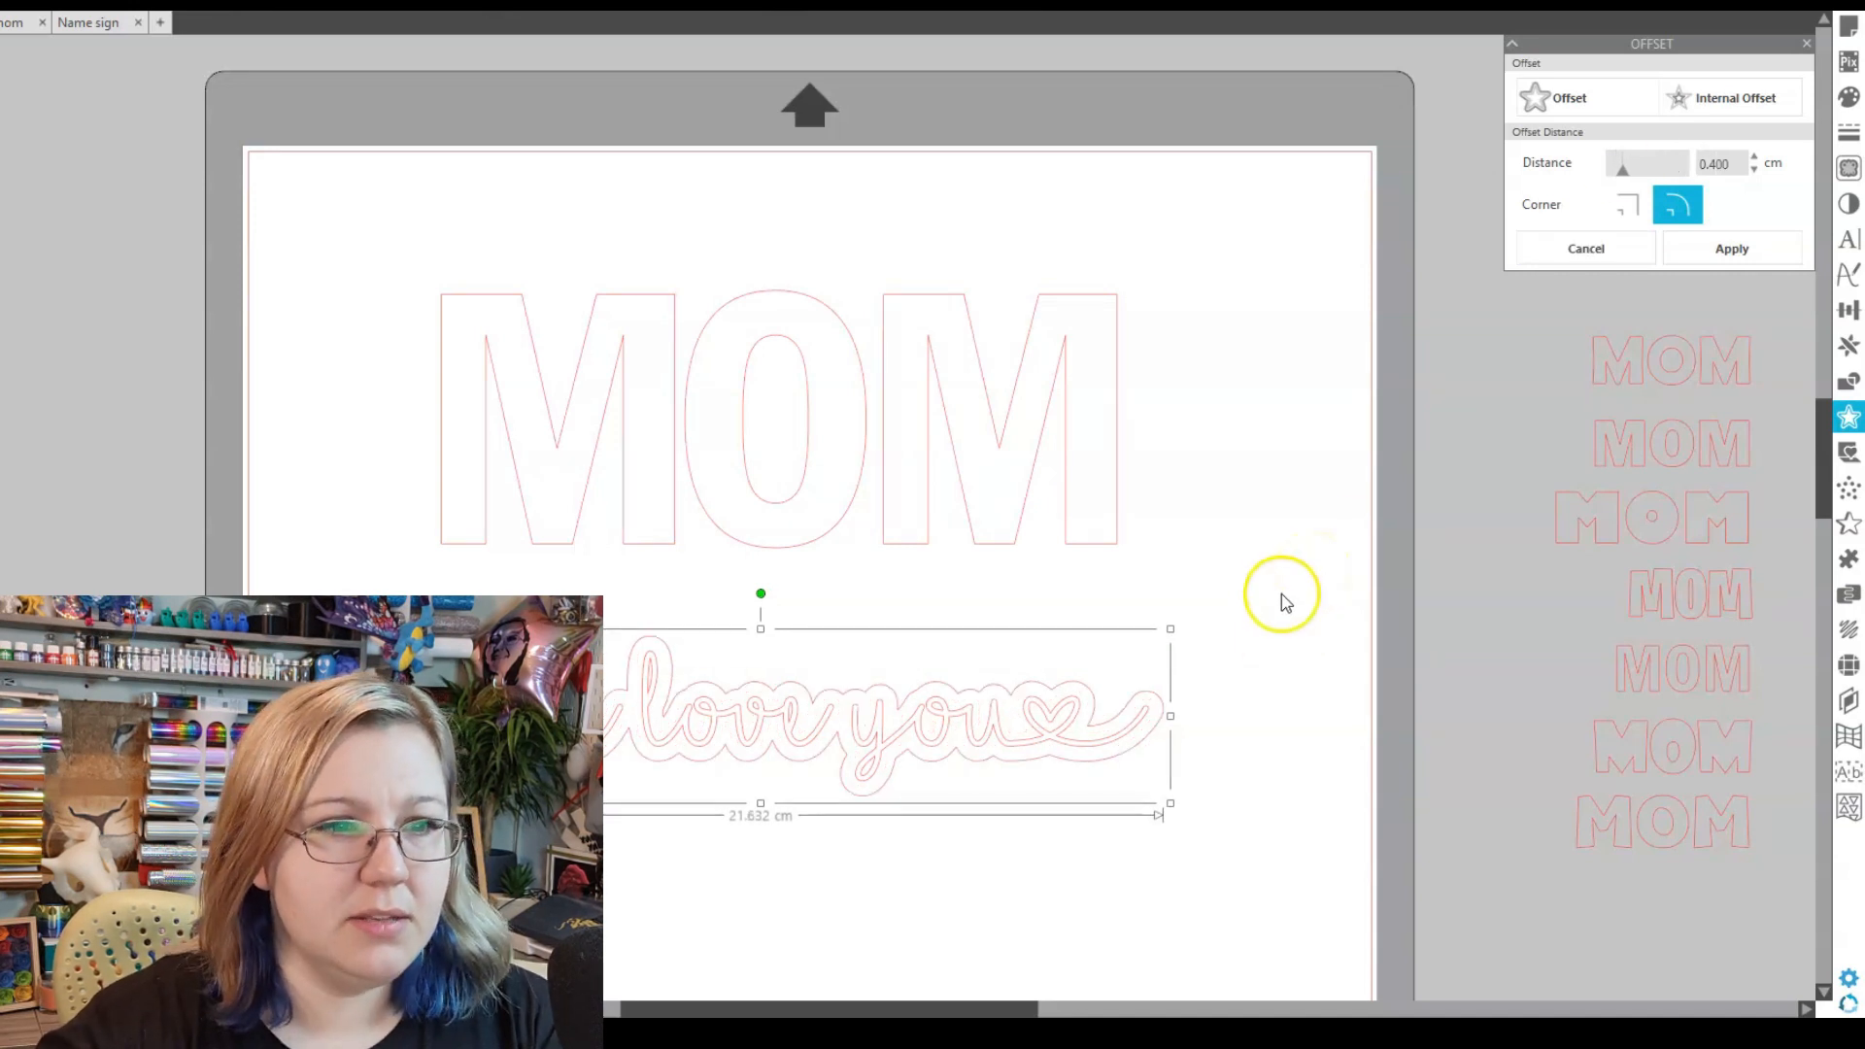
left_click_drag(772, 753, 788, 463)
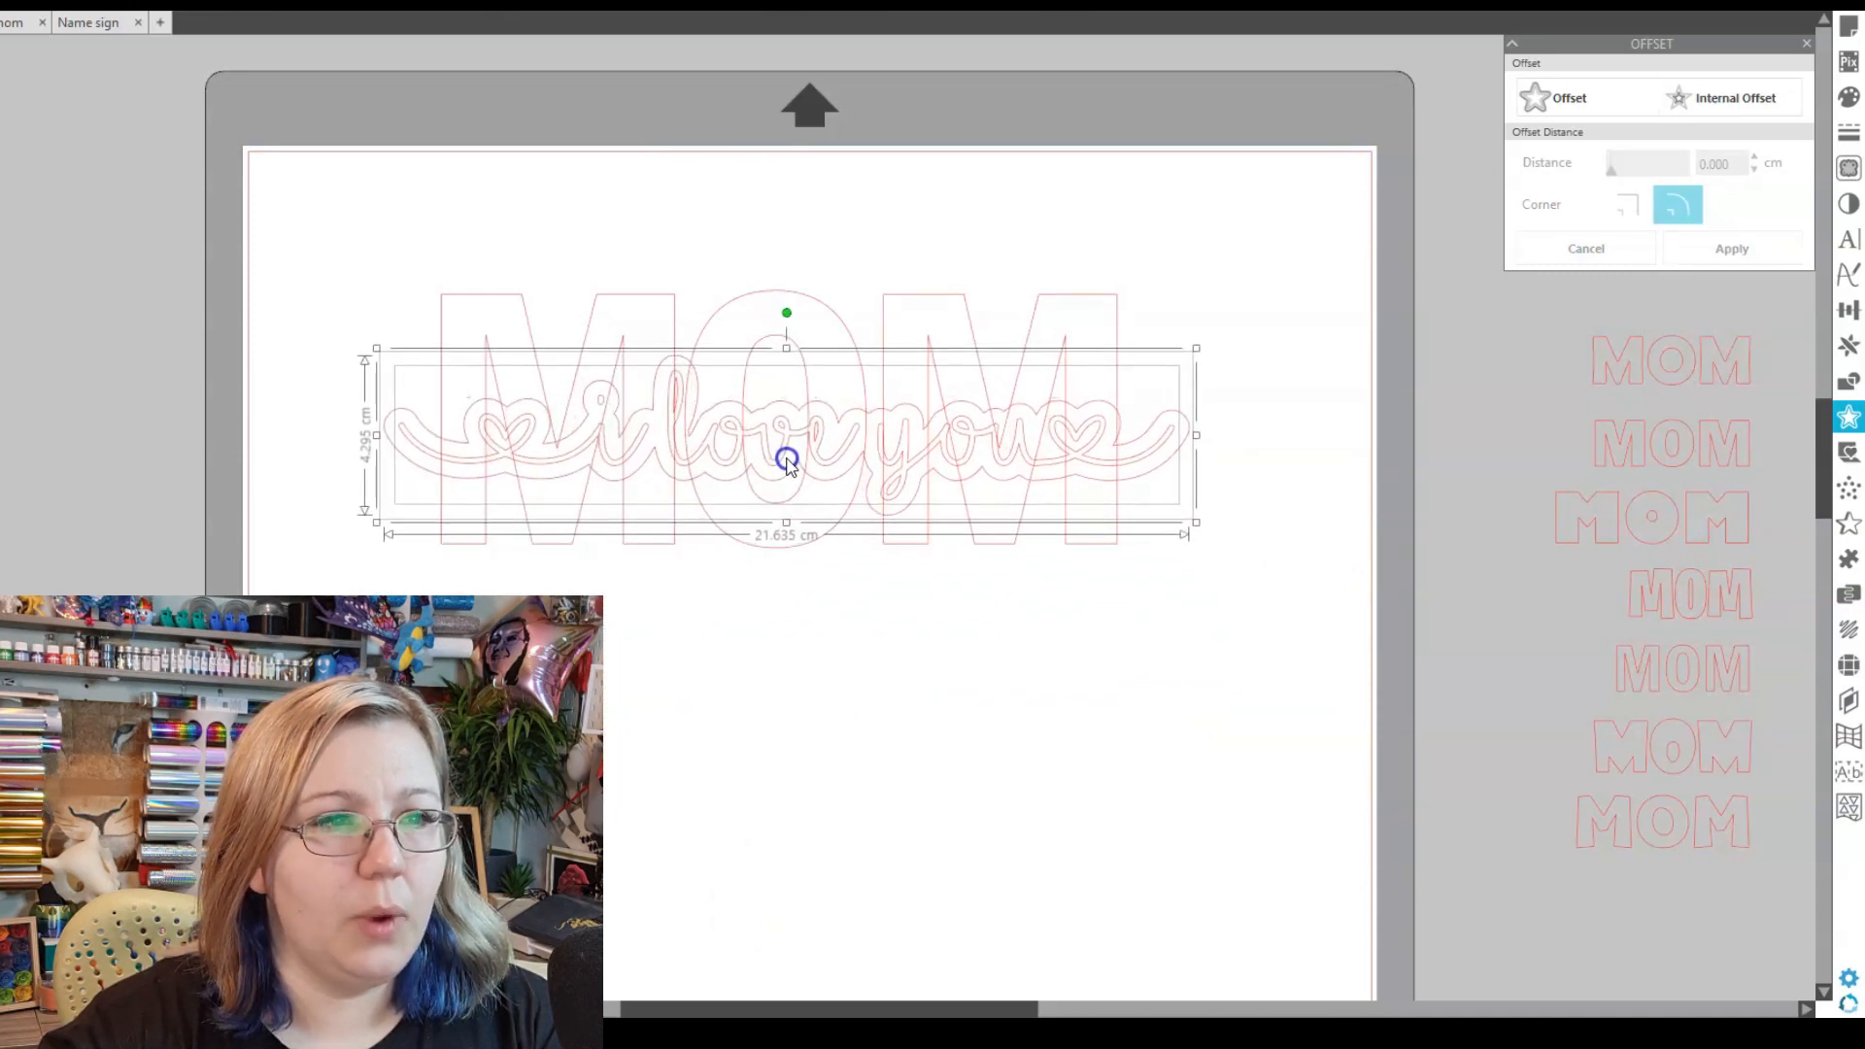
- Align the script outline and MOM on their vertical middles
left_click_drag(325, 179, 894, 612)
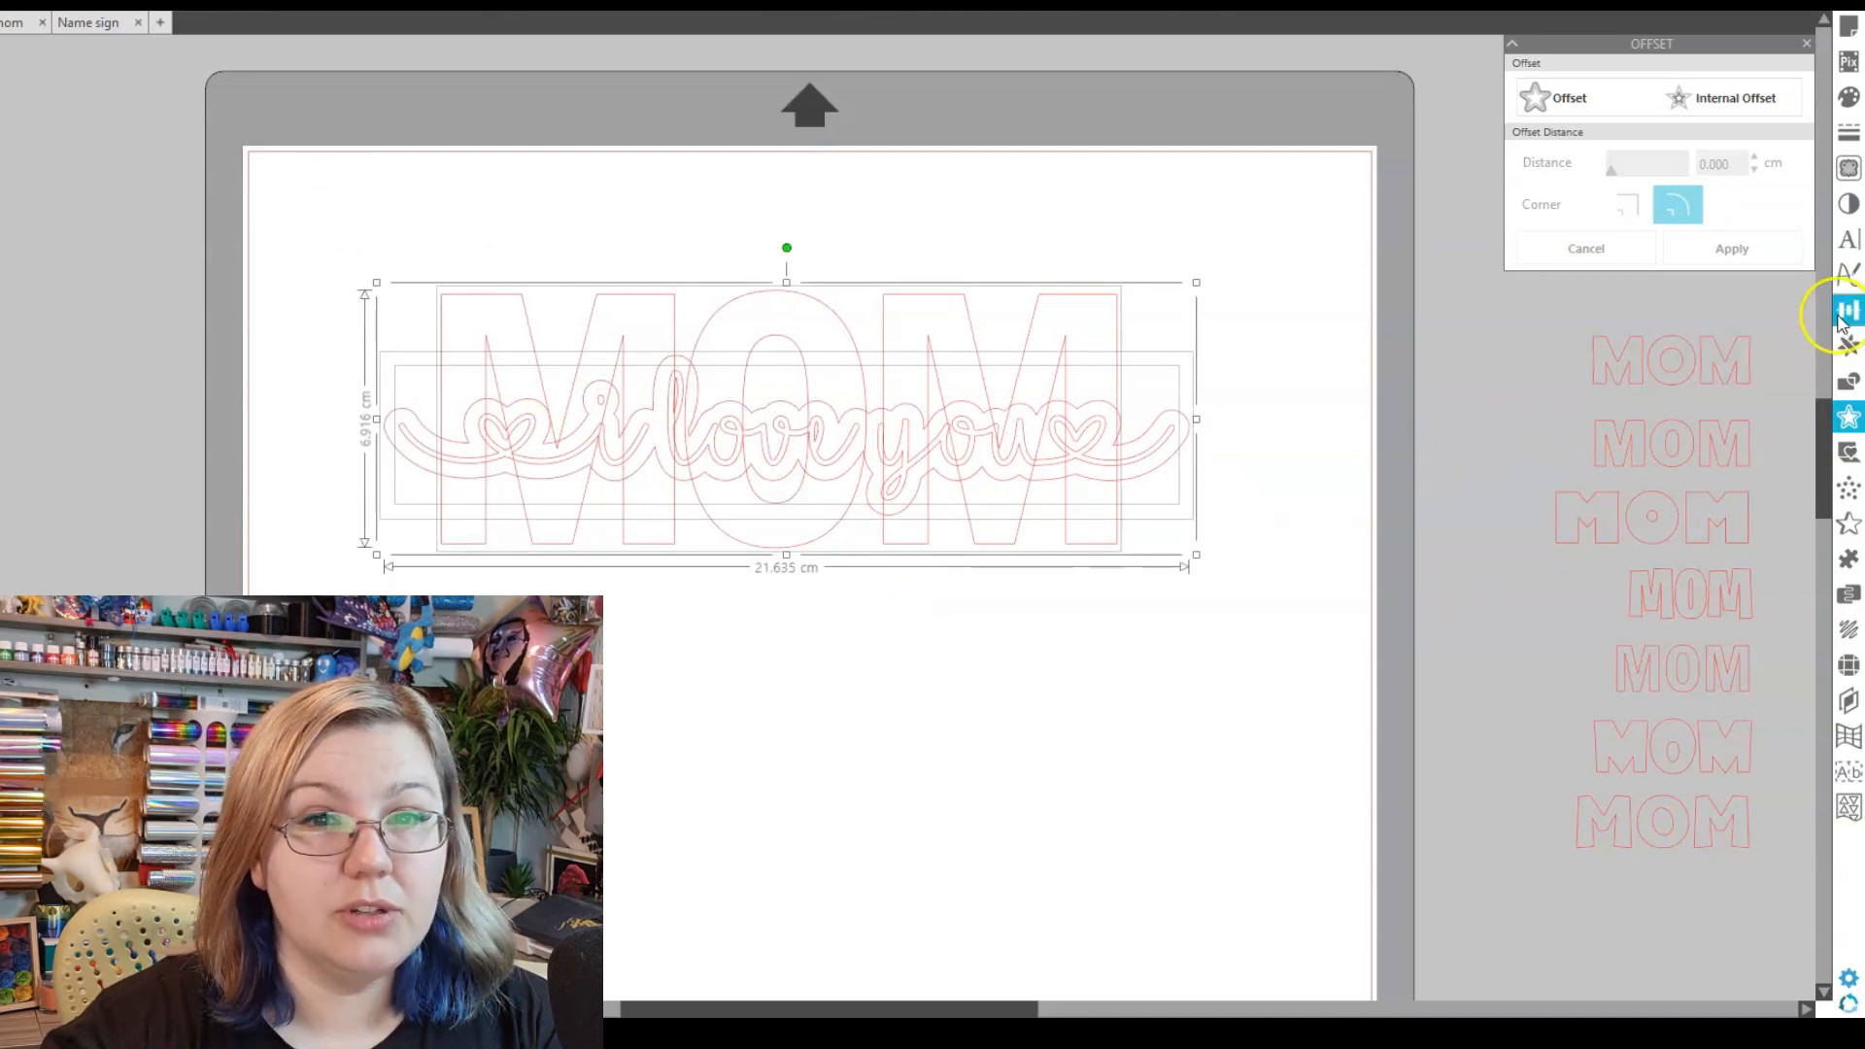
left_click(1848, 309)
left_click(1725, 211)
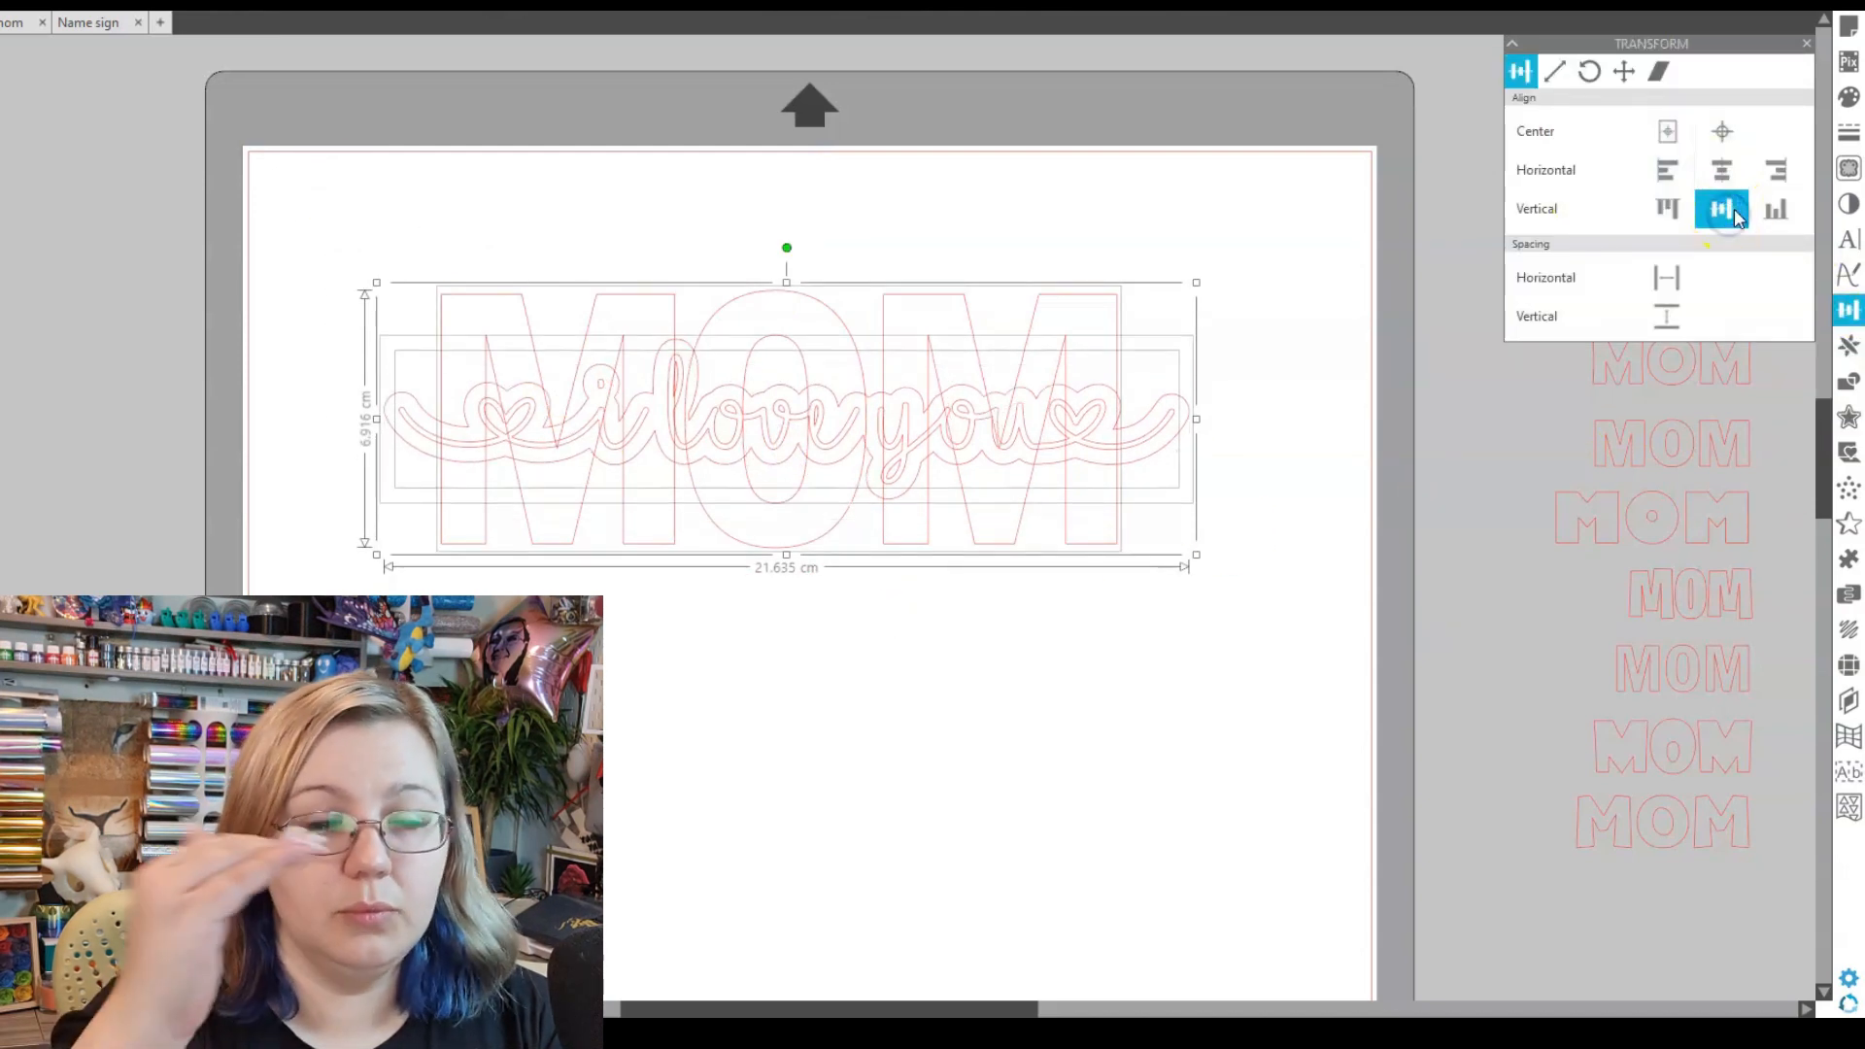
left_click(1297, 413)
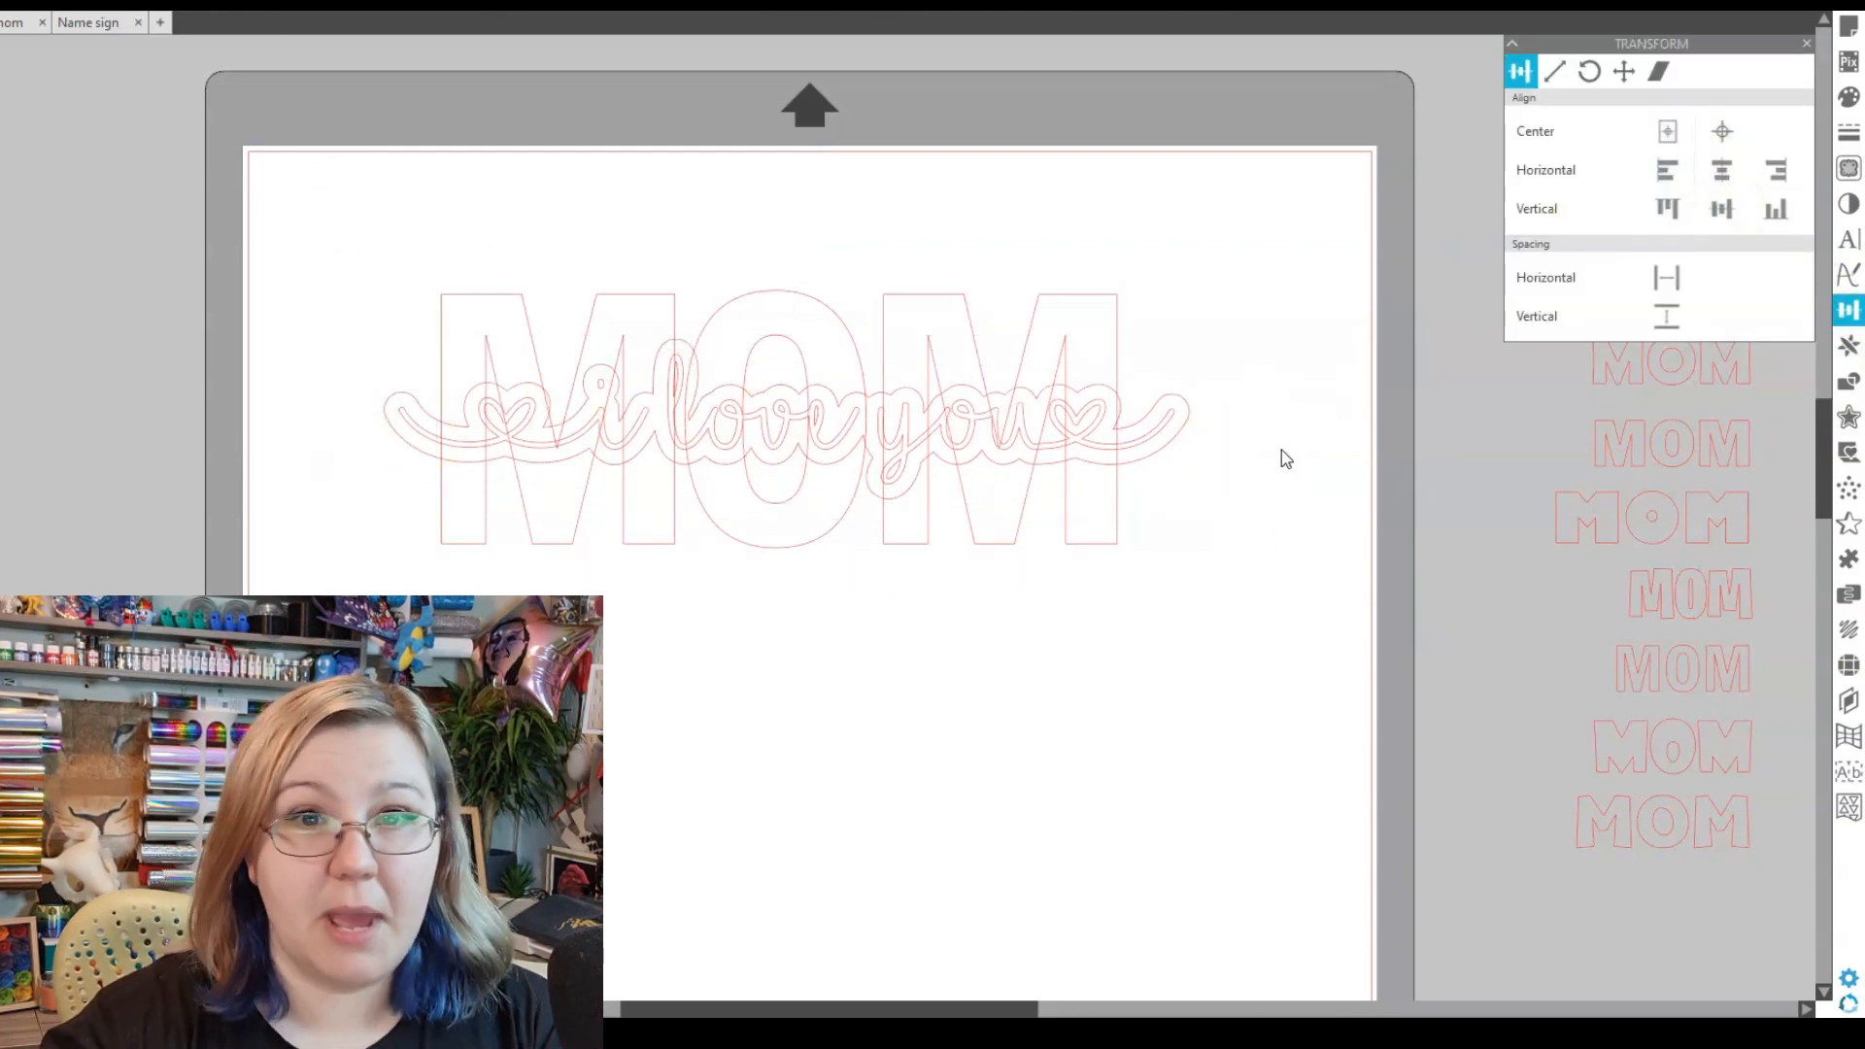
- Select MOM plus the 'i love you' outline and show the Modify panel
left_click(1119, 332)
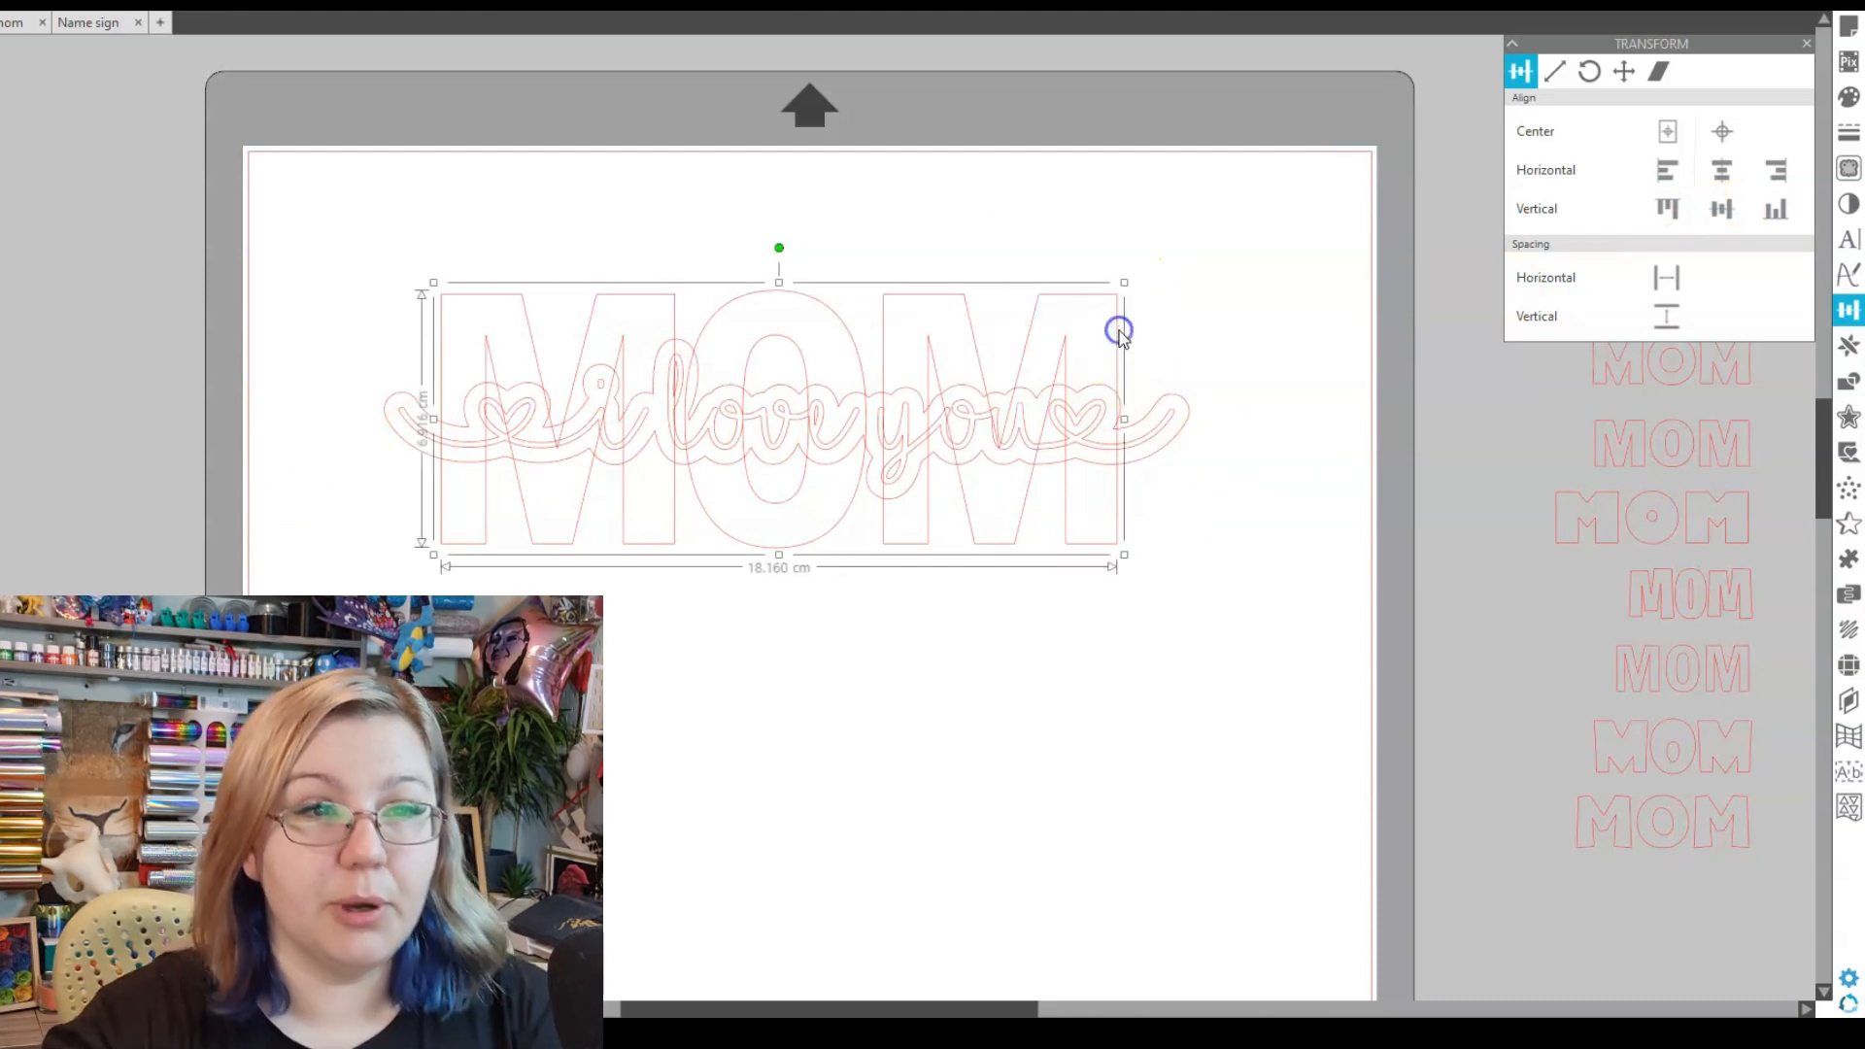
left_click(1119, 417, "shift")
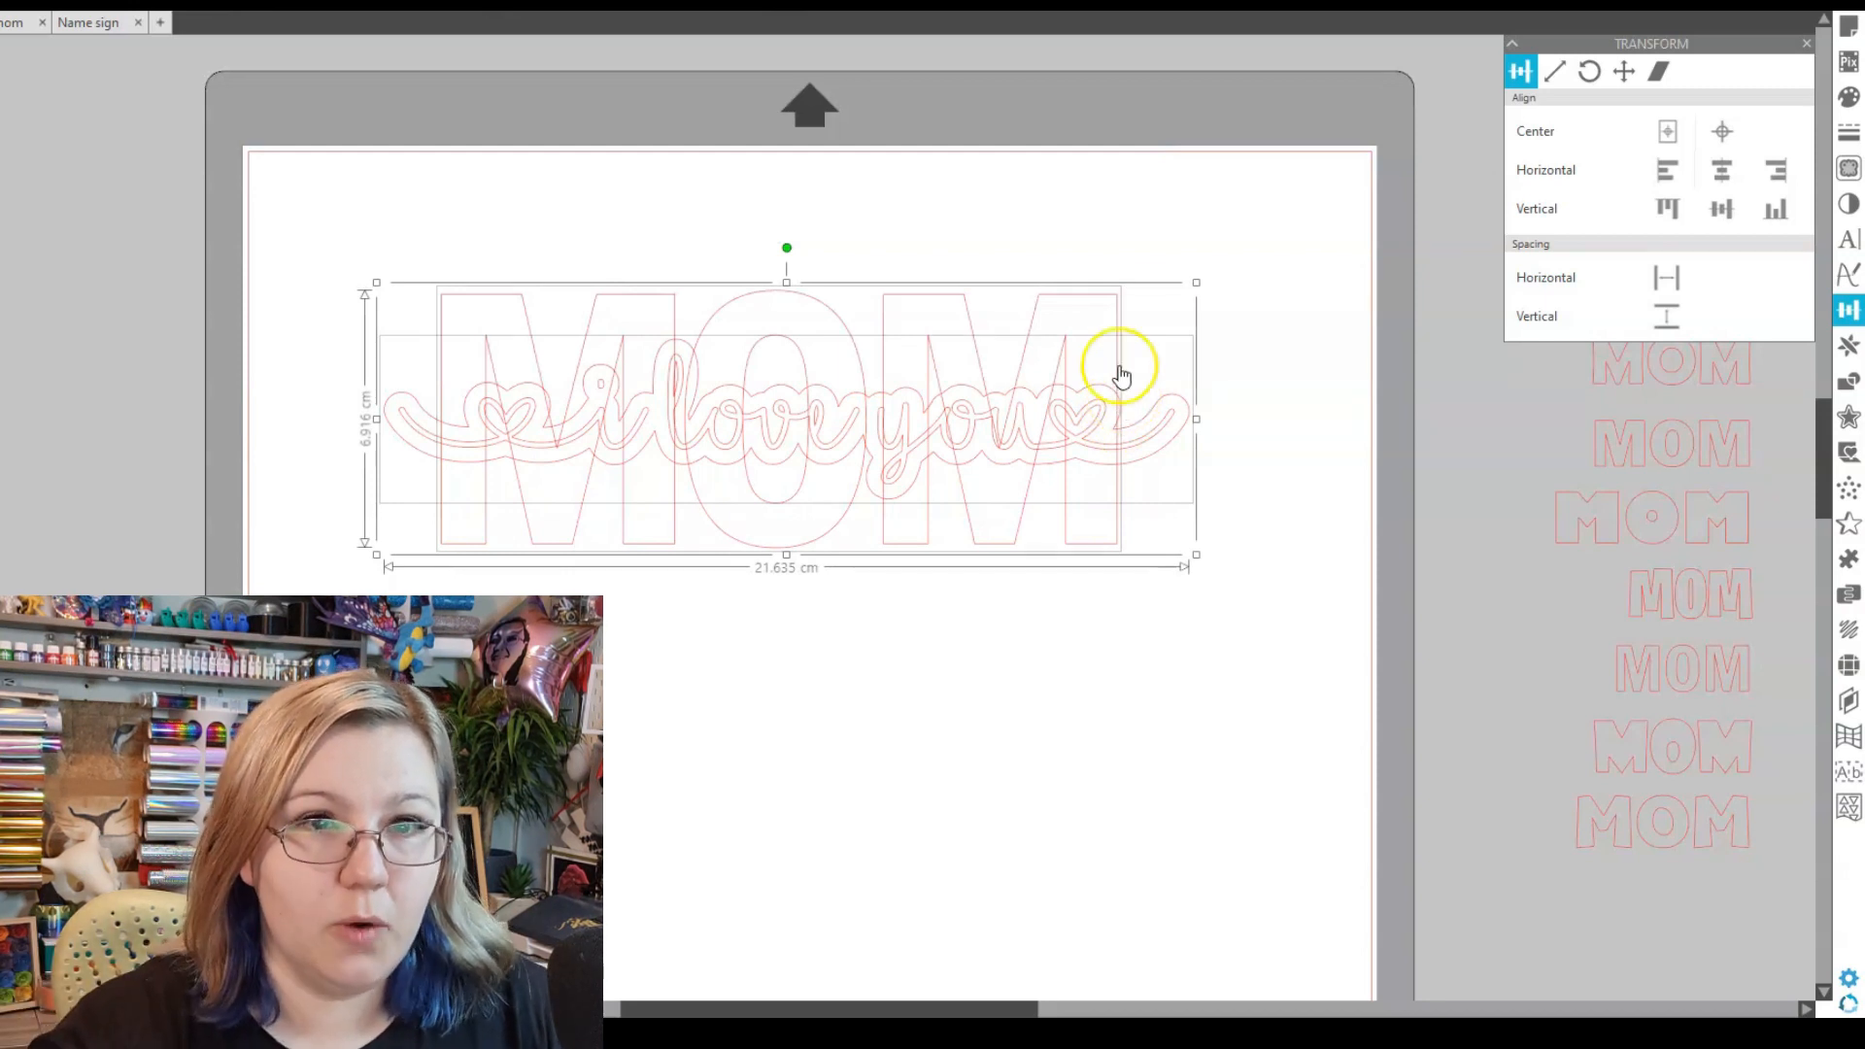
left_click(1849, 385)
left_click(1709, 101)
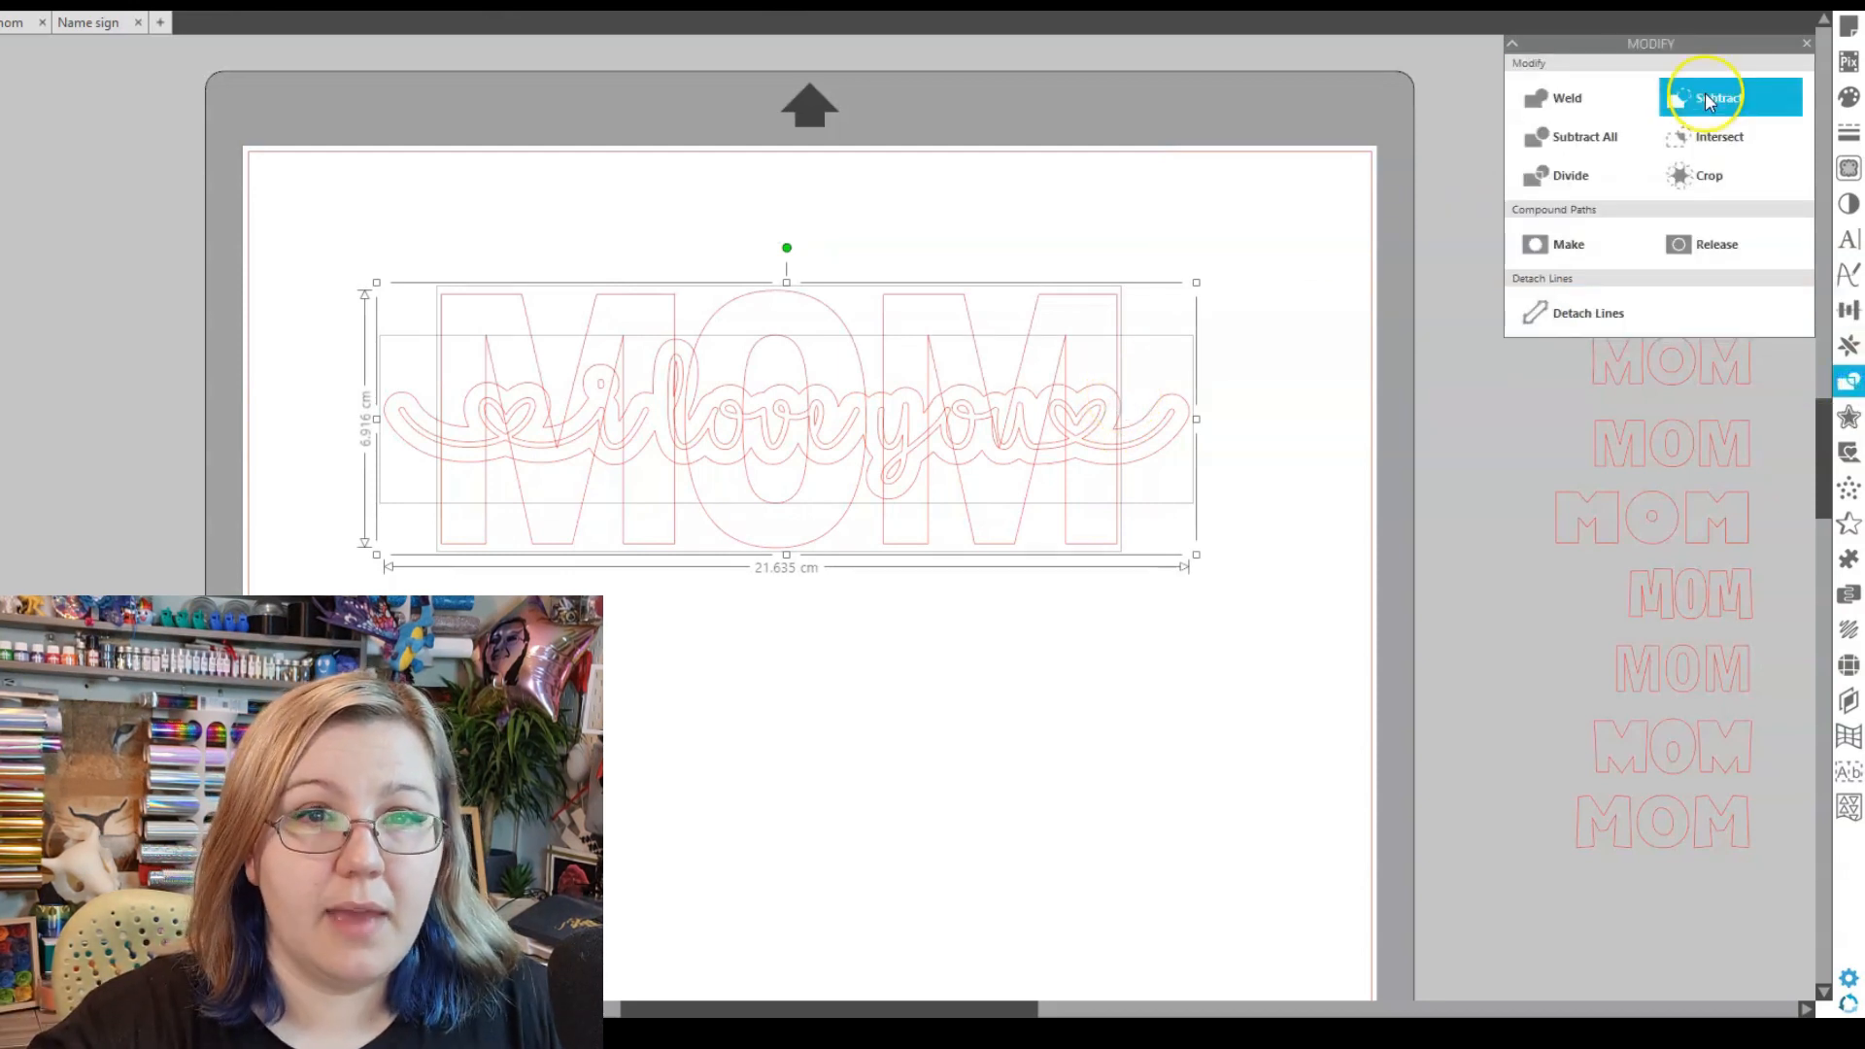
- Delete the stray sliver by the right heart, then intersect MOM with the script outline
left_click(1360, 603)
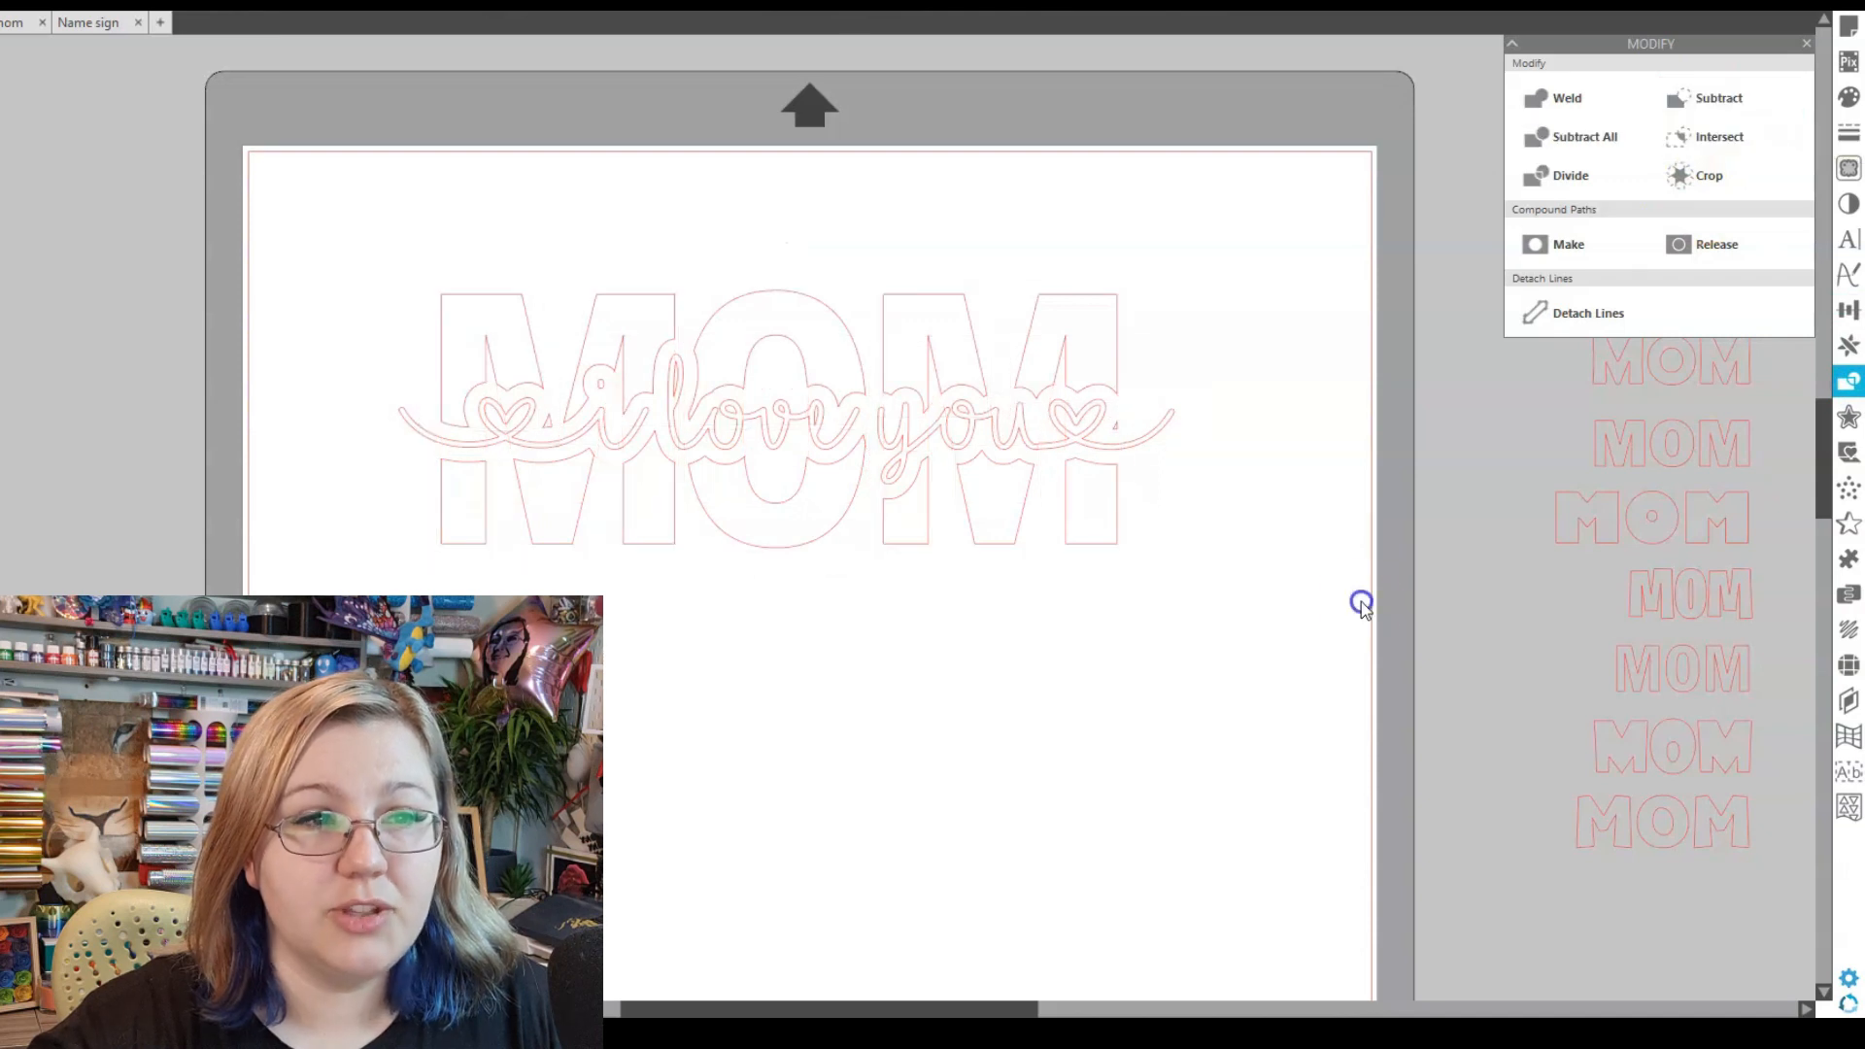
left_click(1116, 424)
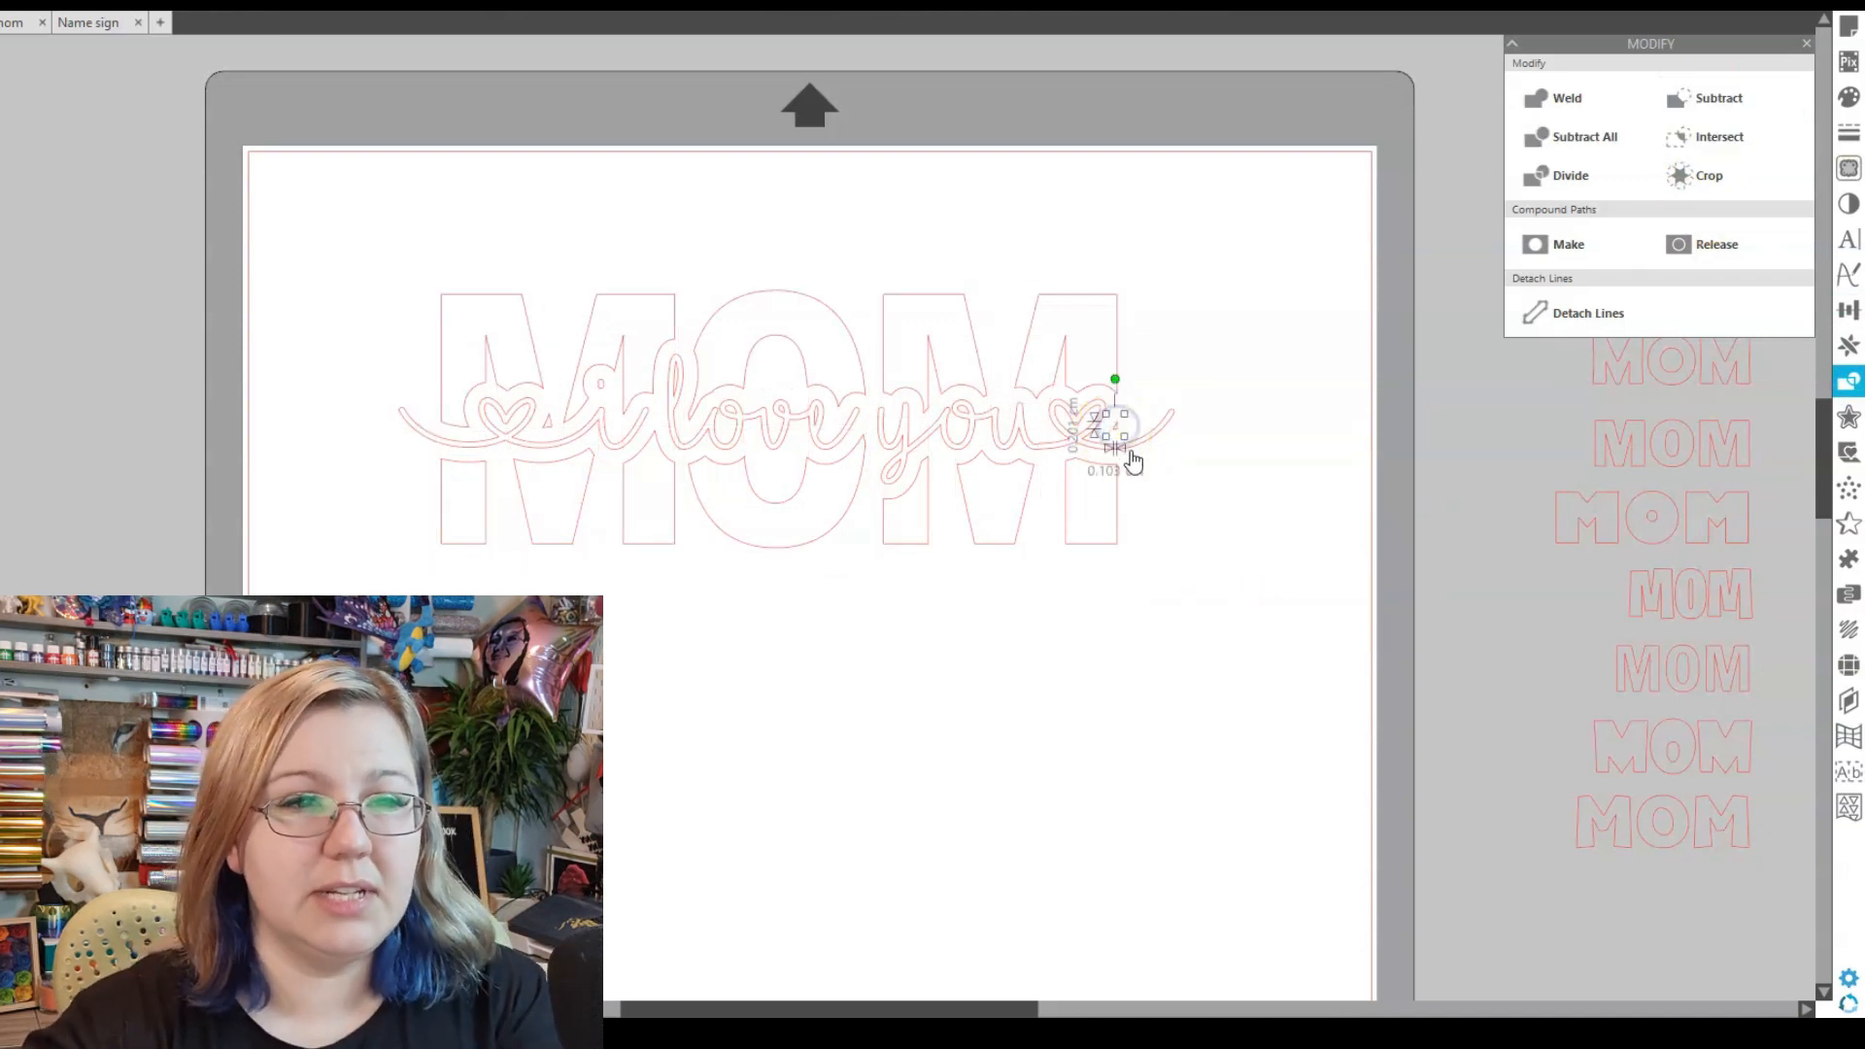
key("Delete")
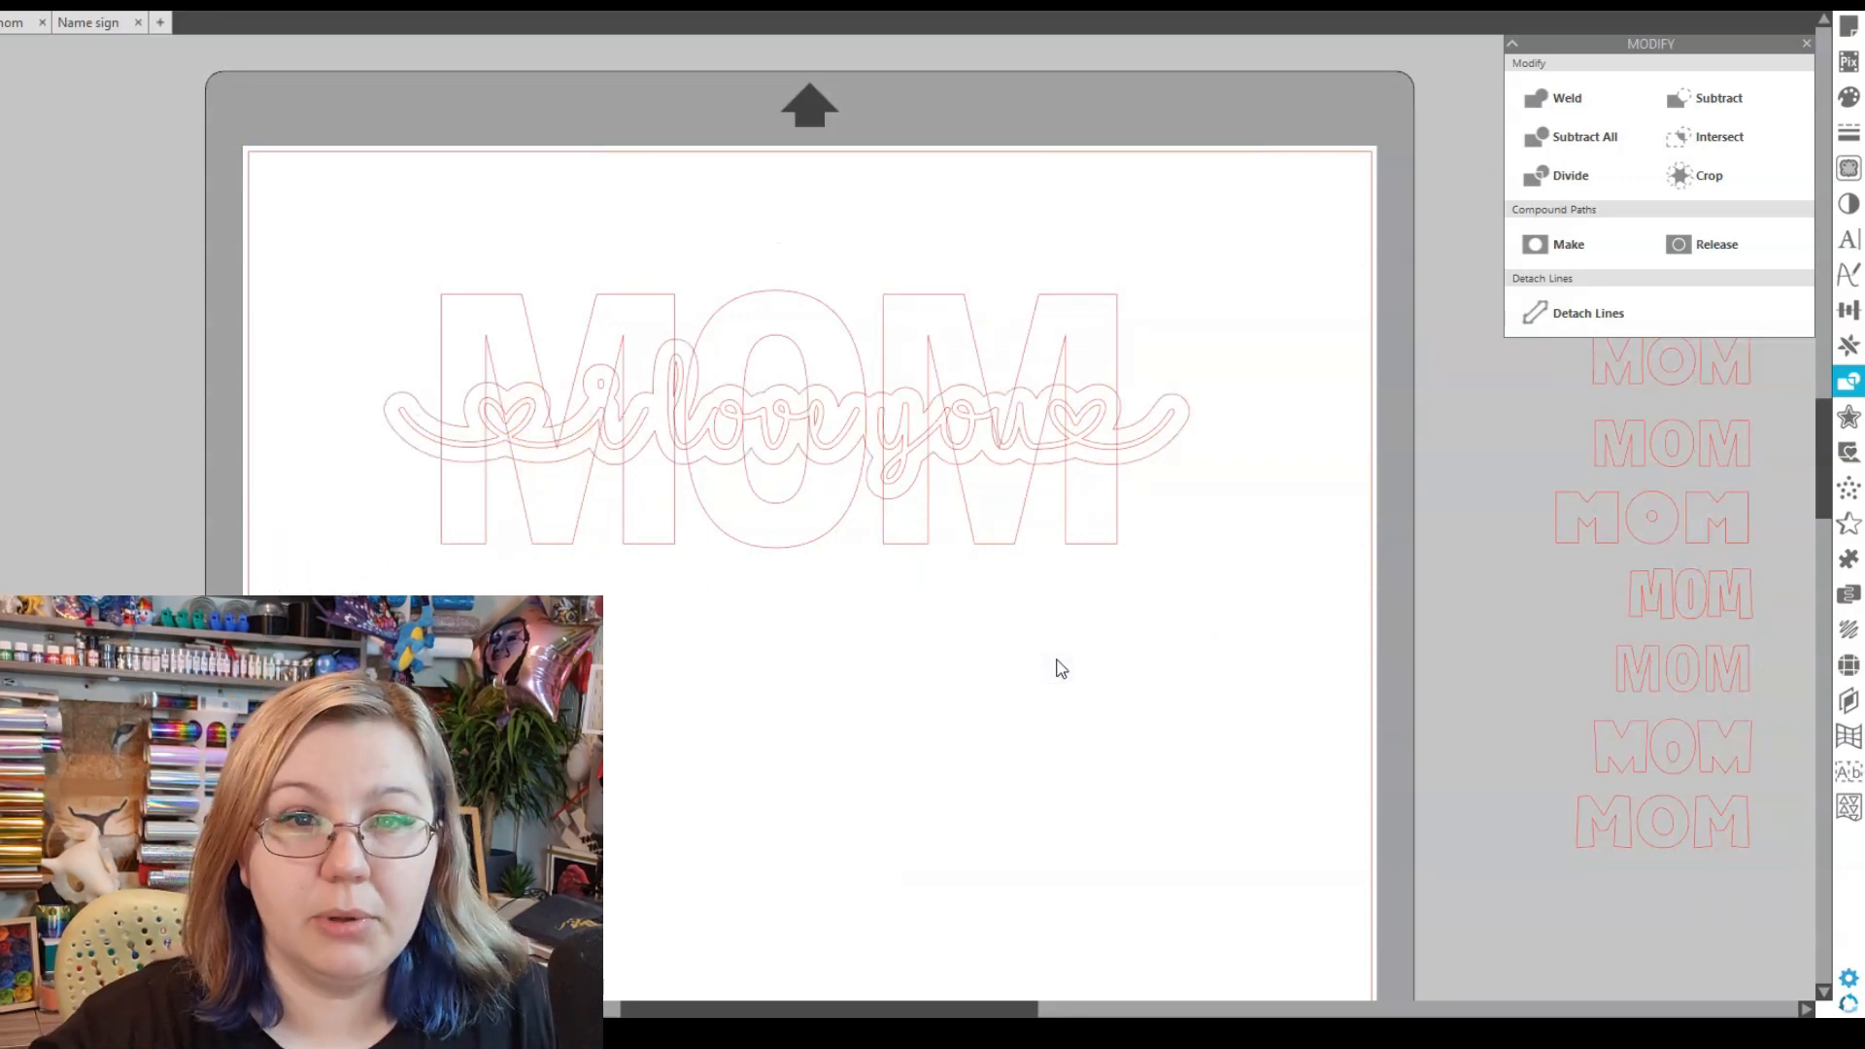
left_click(1116, 402)
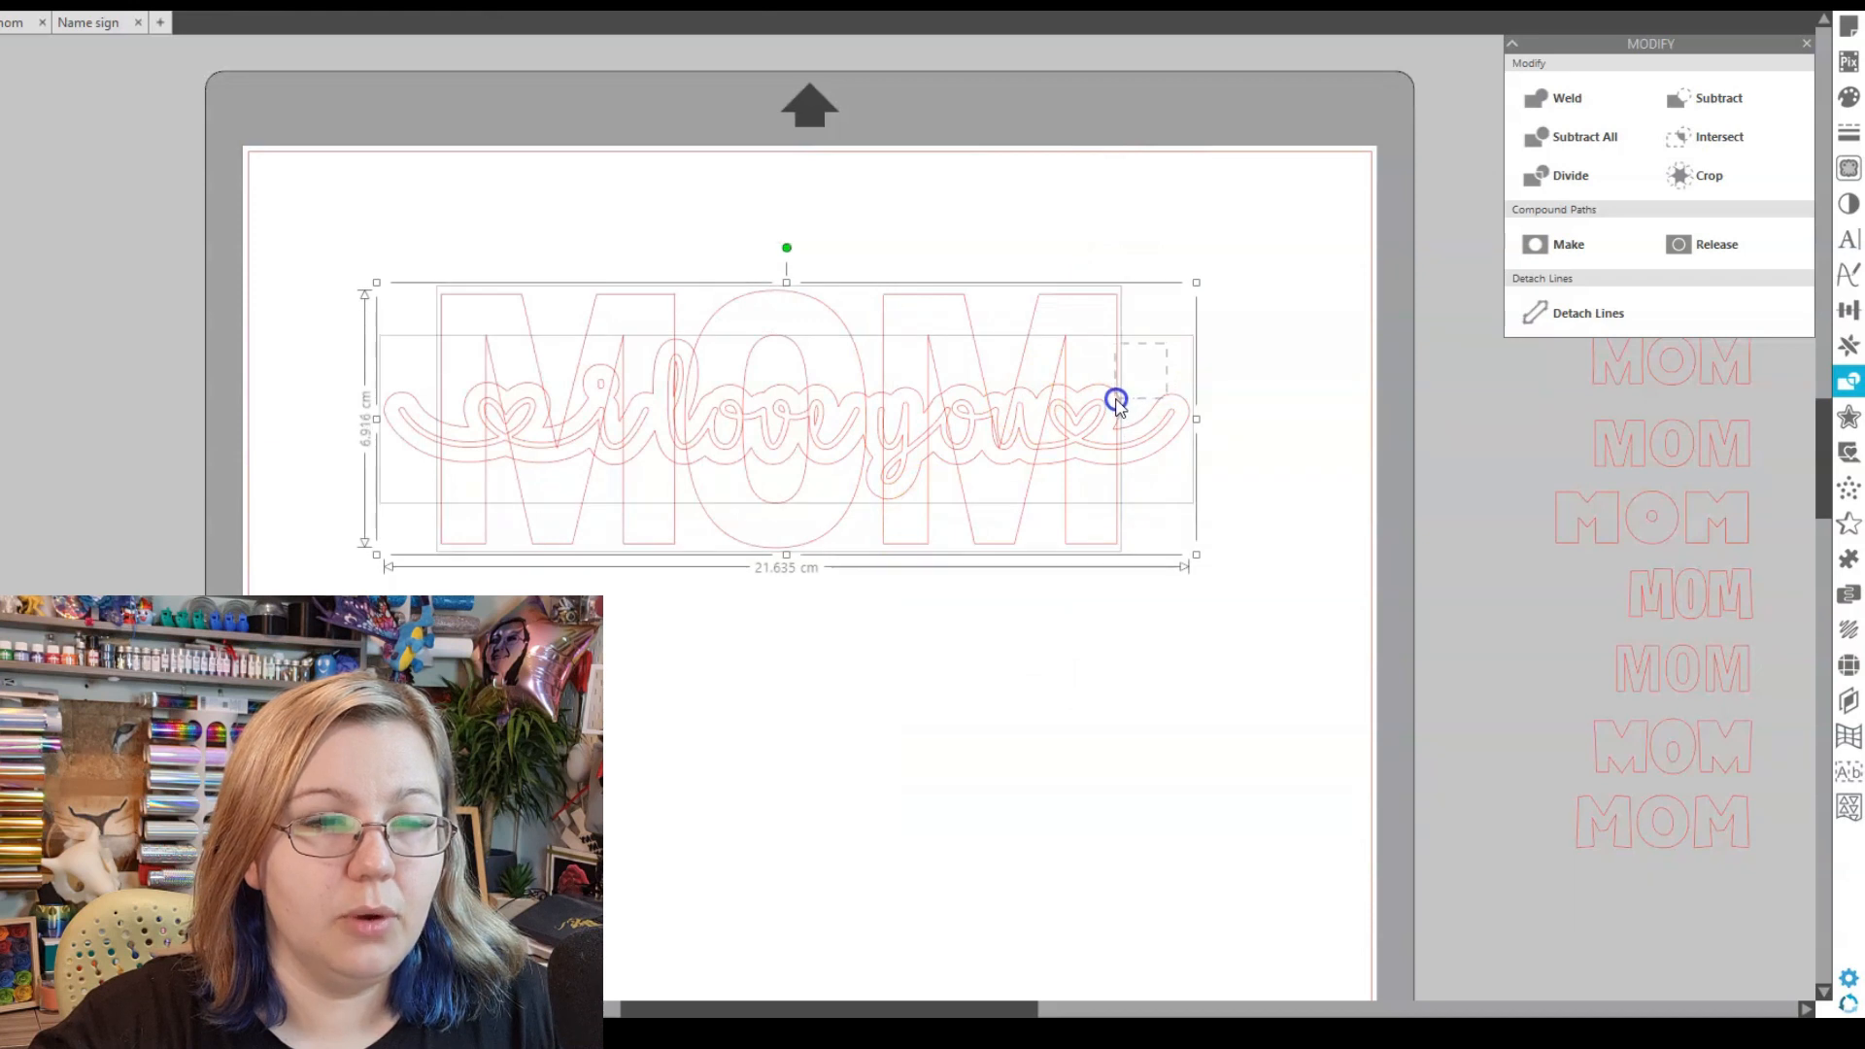
left_click(1699, 175)
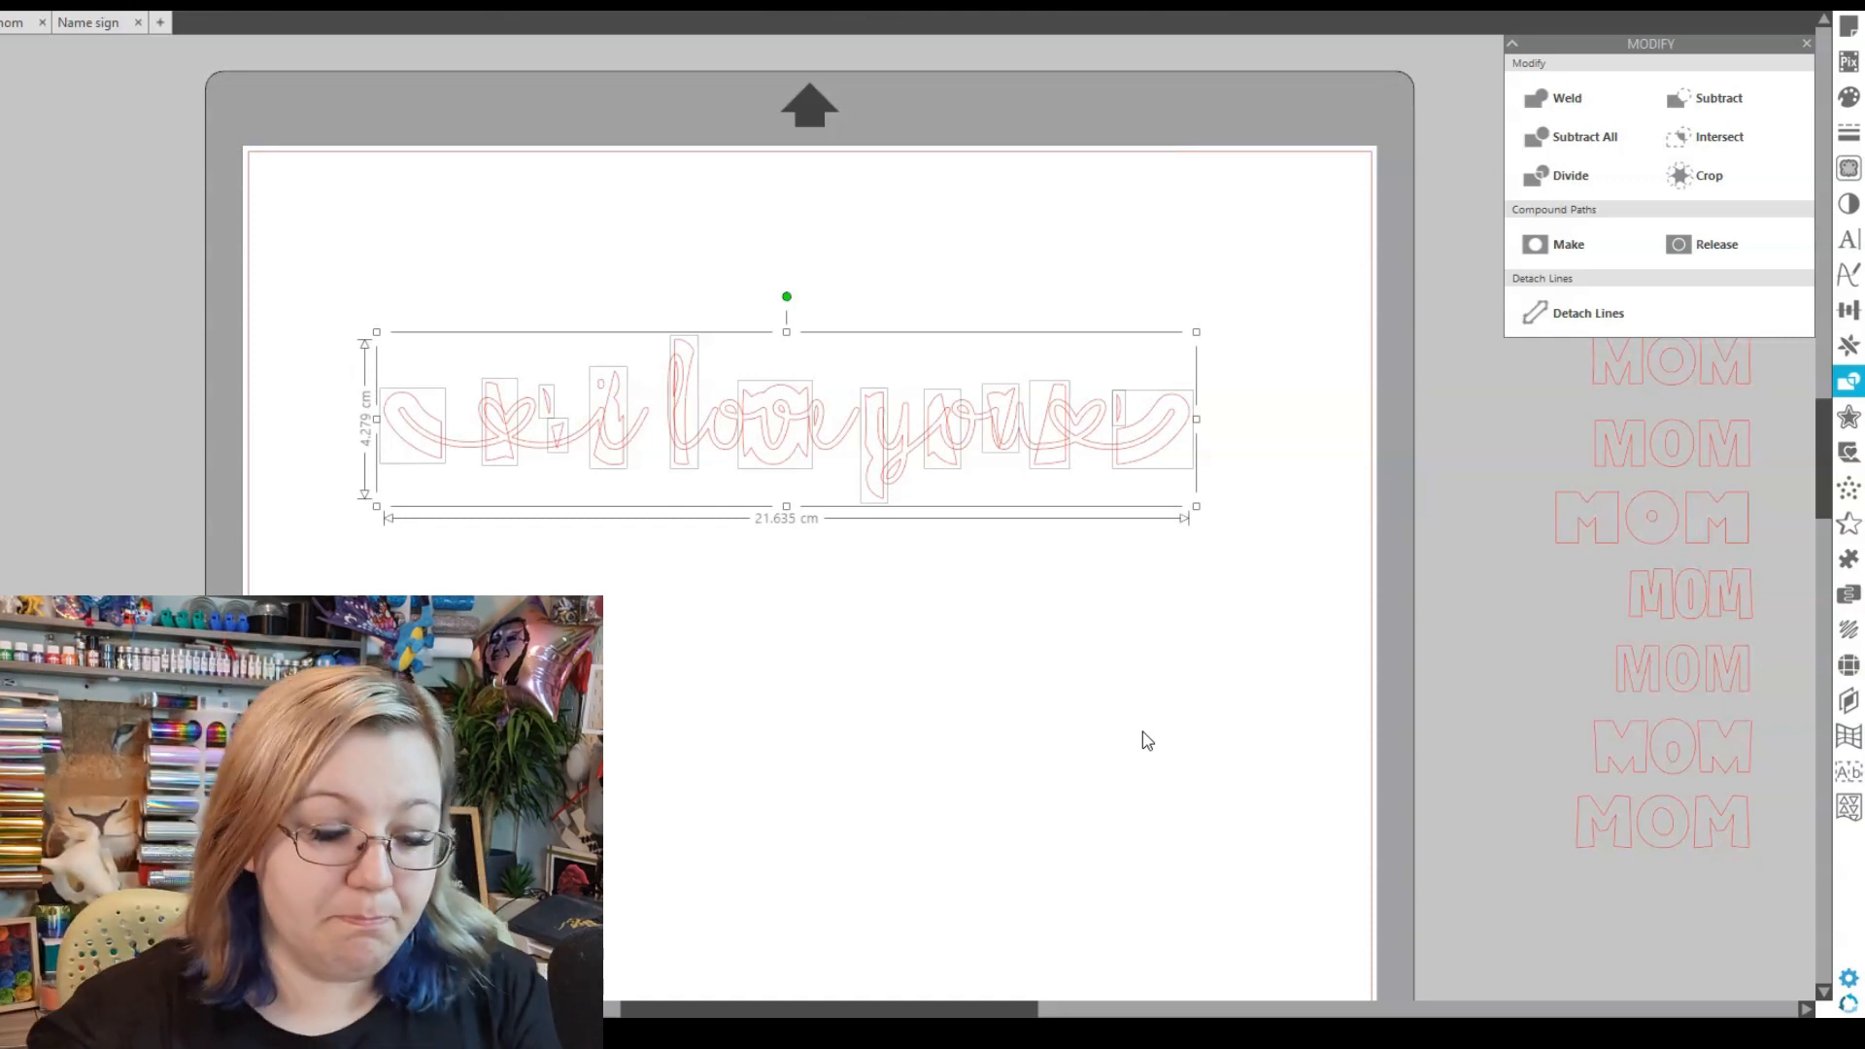
- Undo the trim to restore the full MOM and move the i love you script below it
key("ctrl+z")
left_click(866, 765)
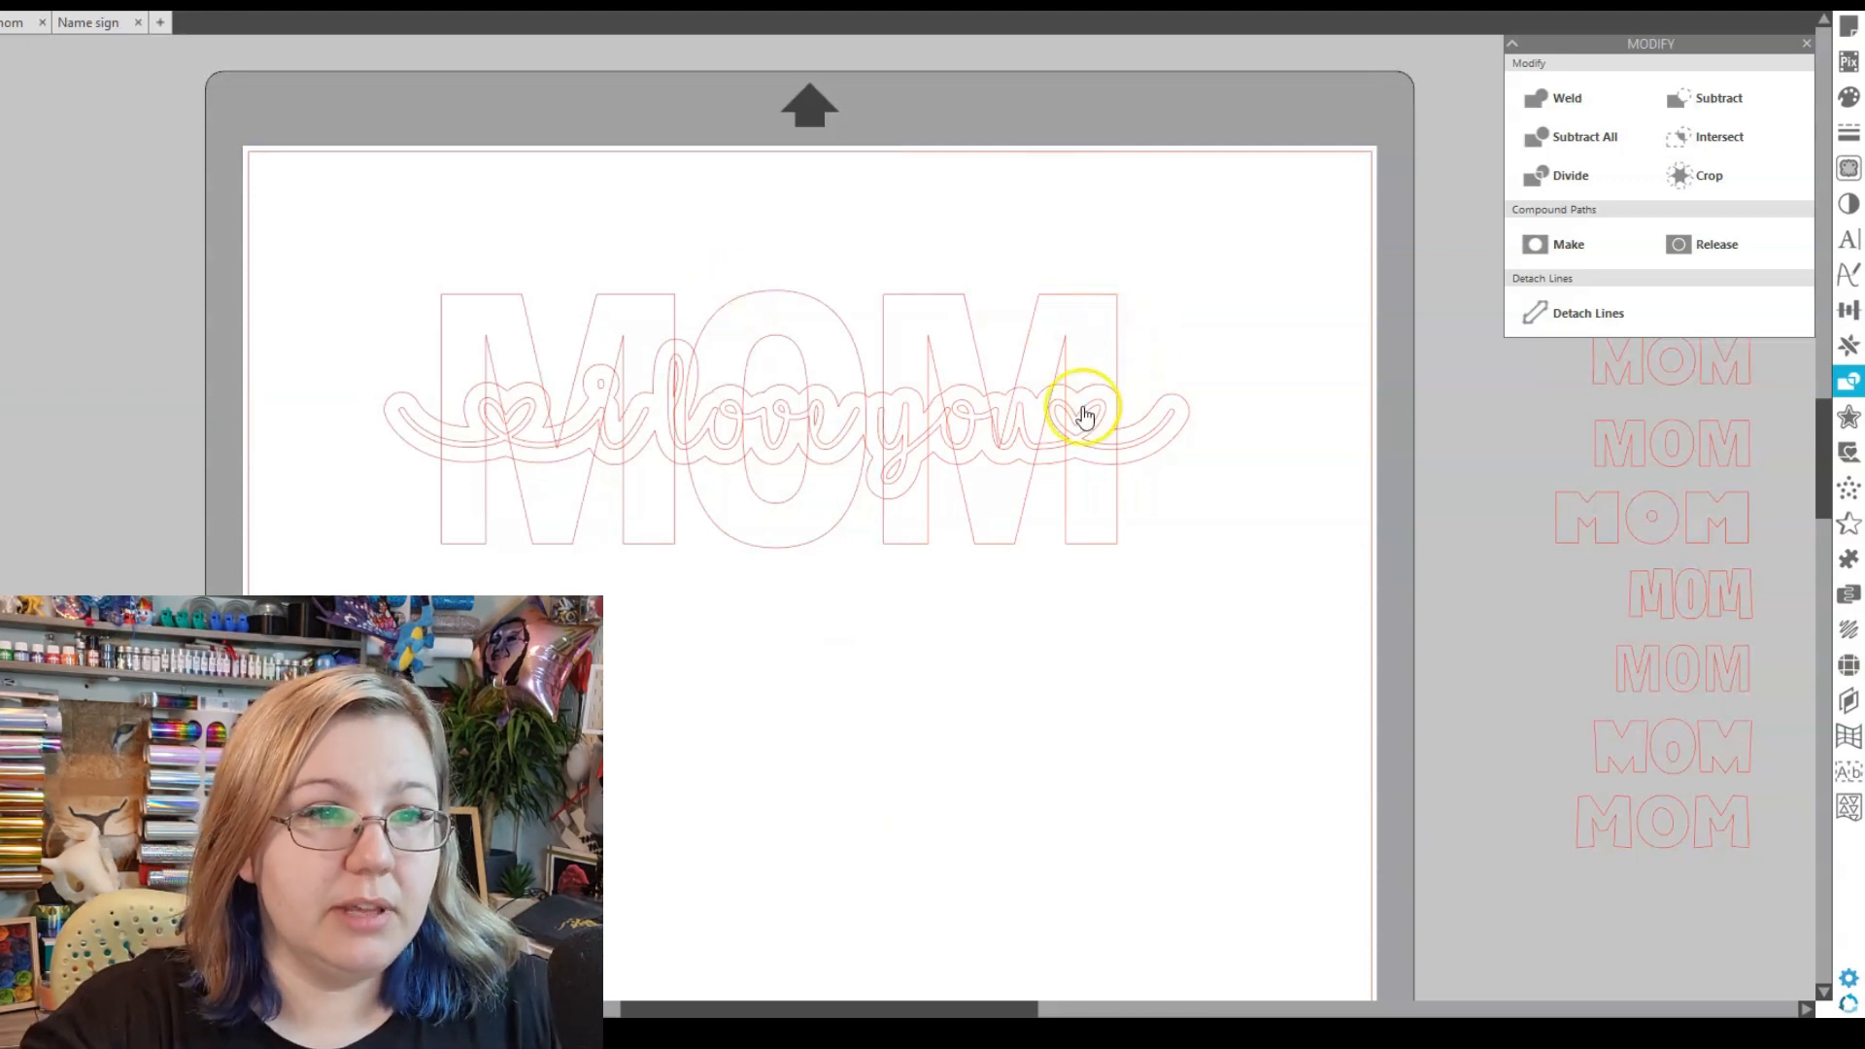
left_click_drag(832, 441, 788, 929)
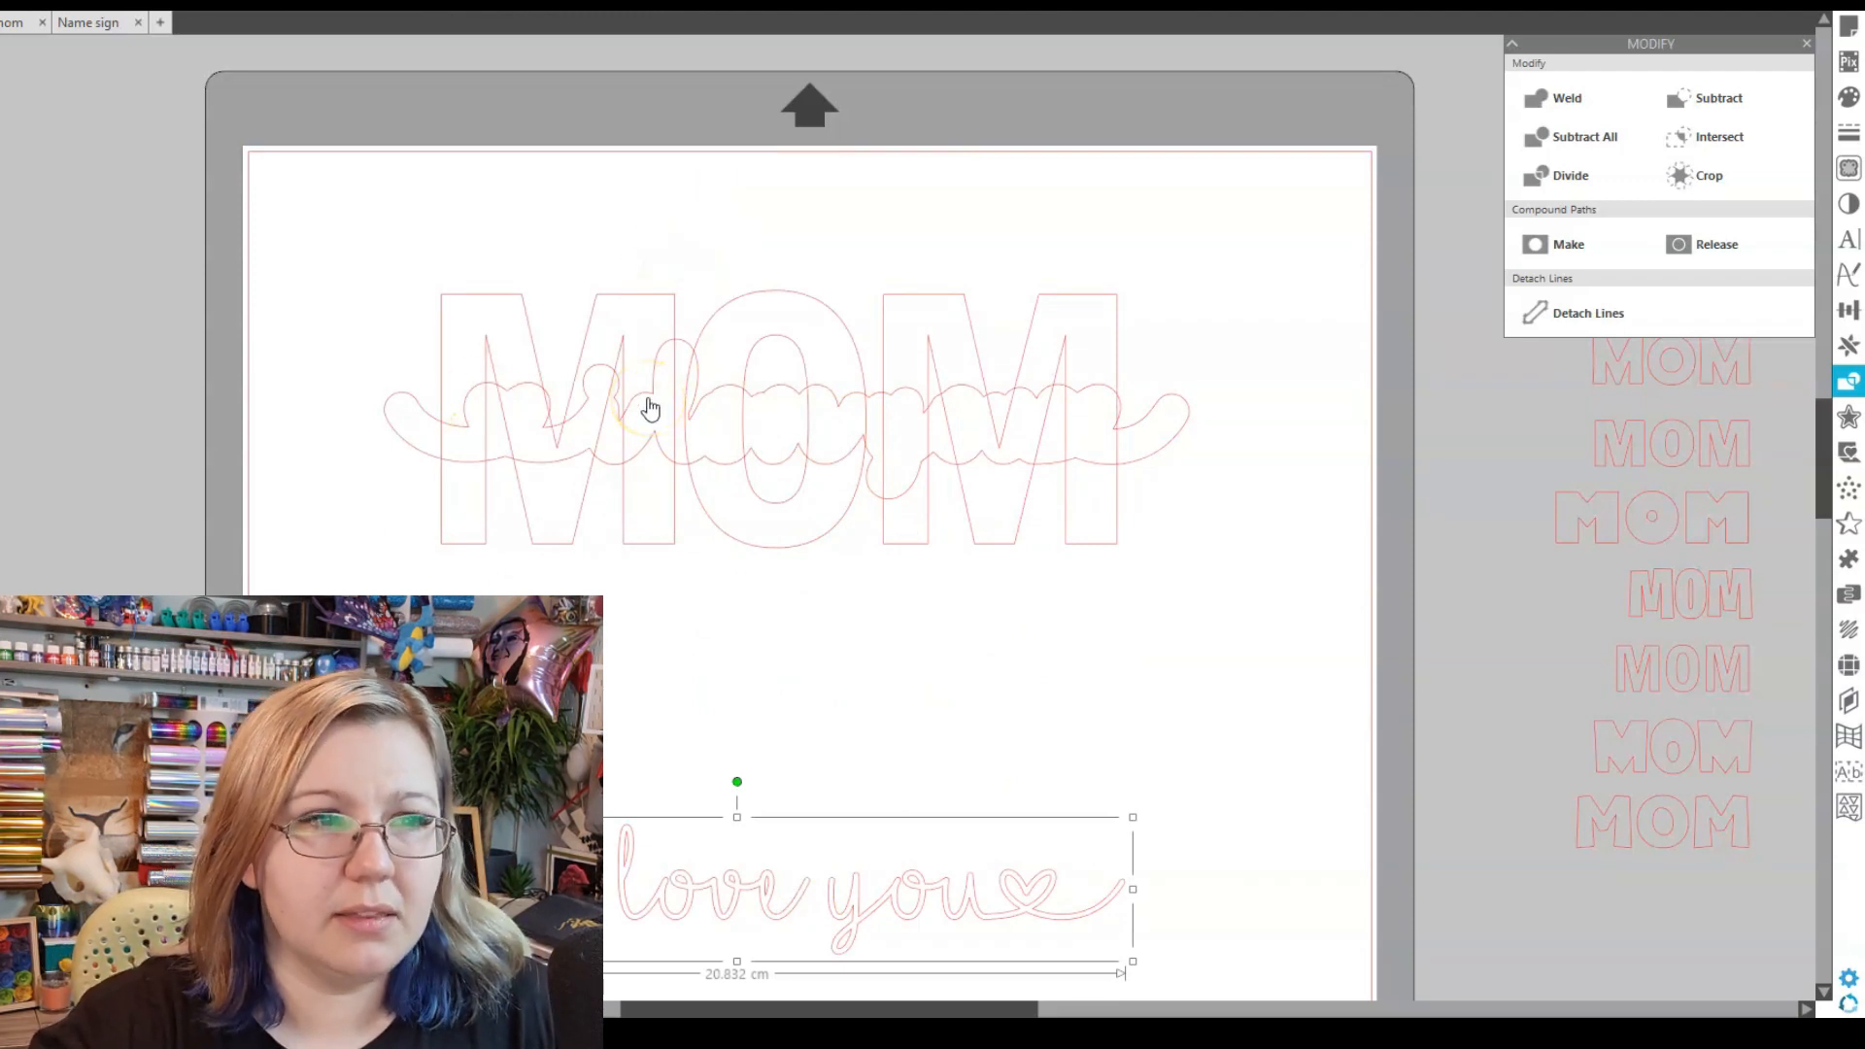
- Test a Subtract and undo it, then send MOM to the back and select it with the script outline
left_click_drag(571, 215, 679, 514)
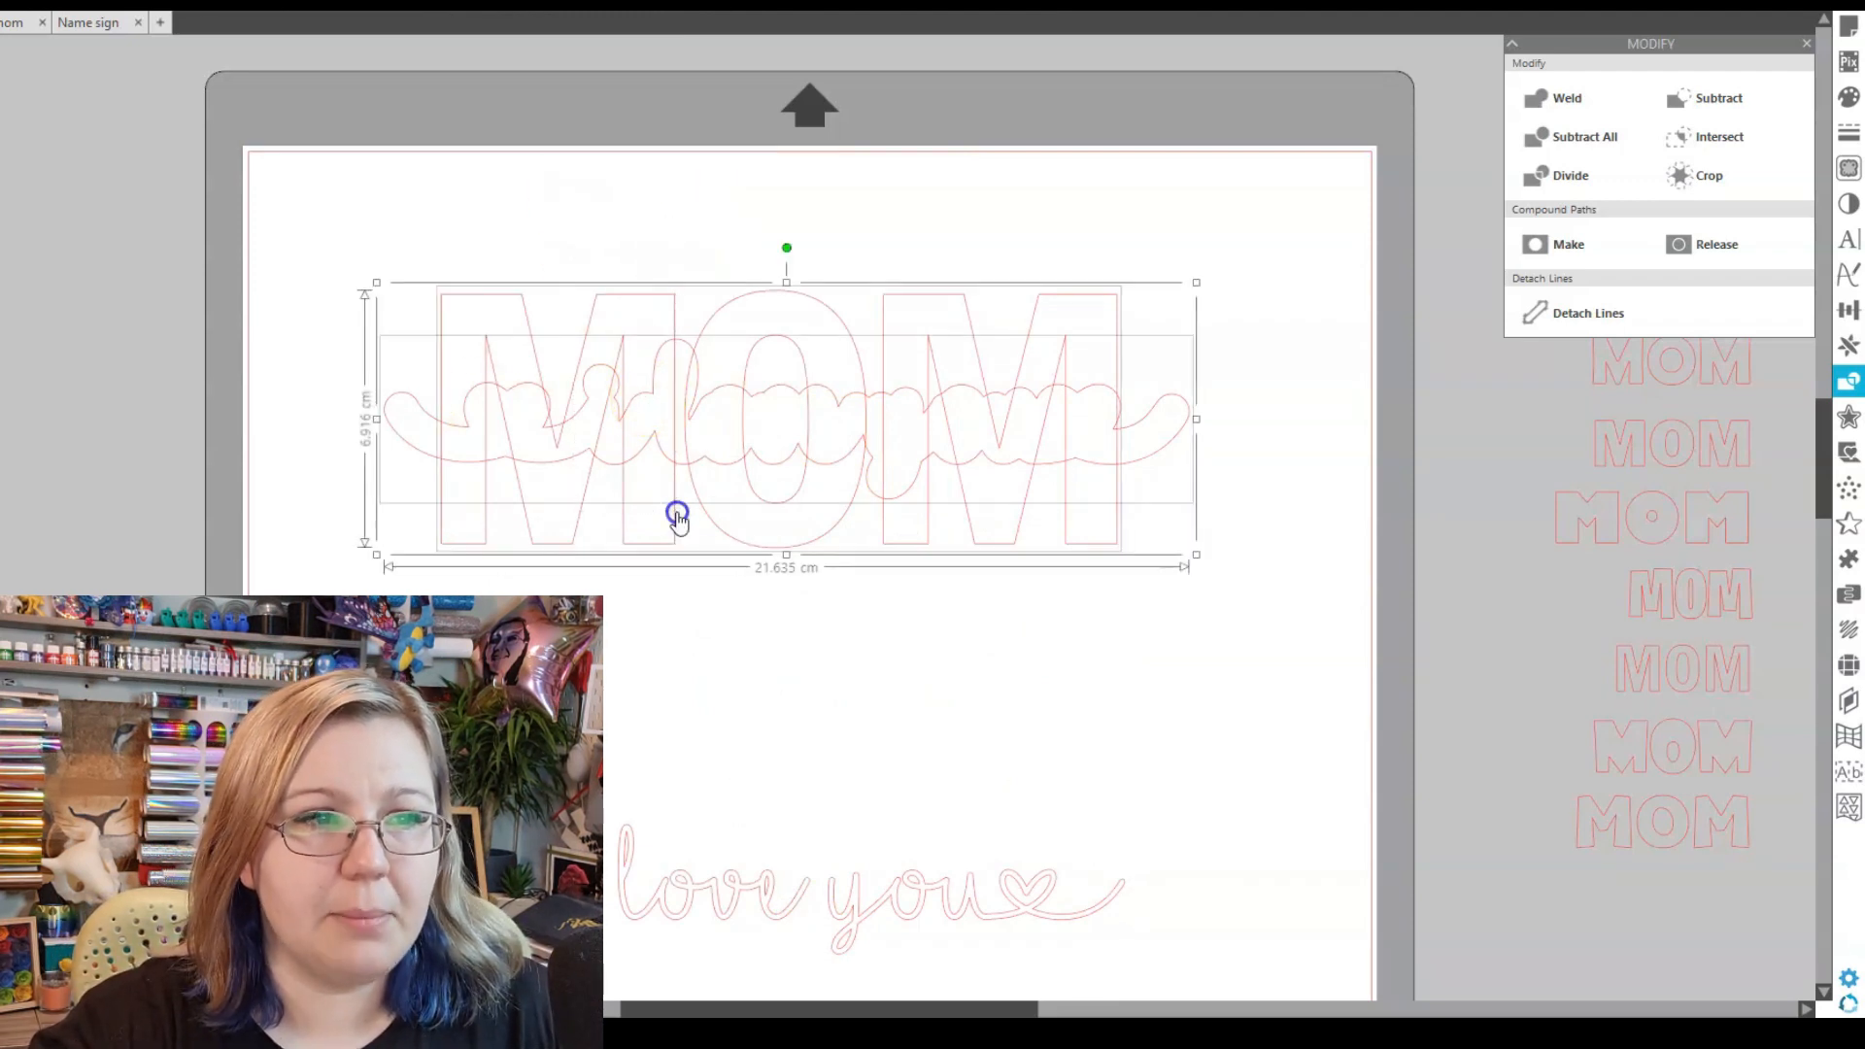
left_click(1722, 93)
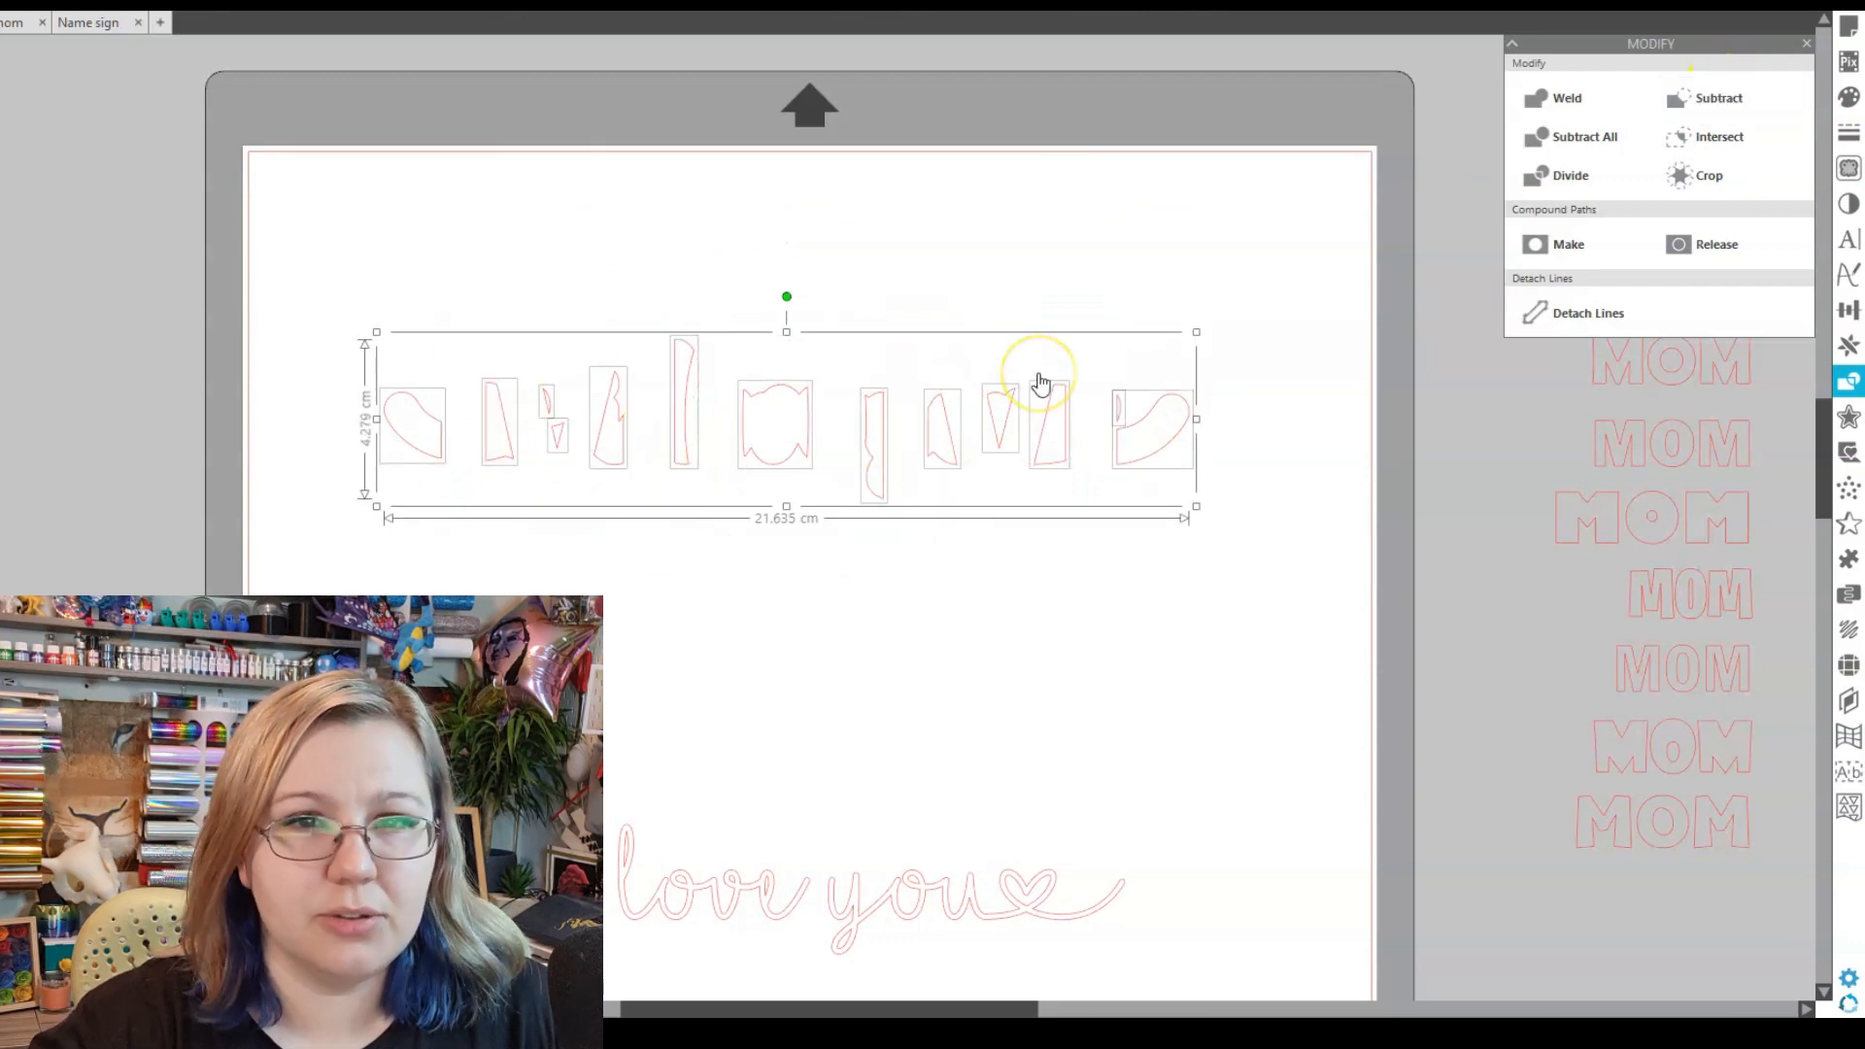
key("ctrl+z")
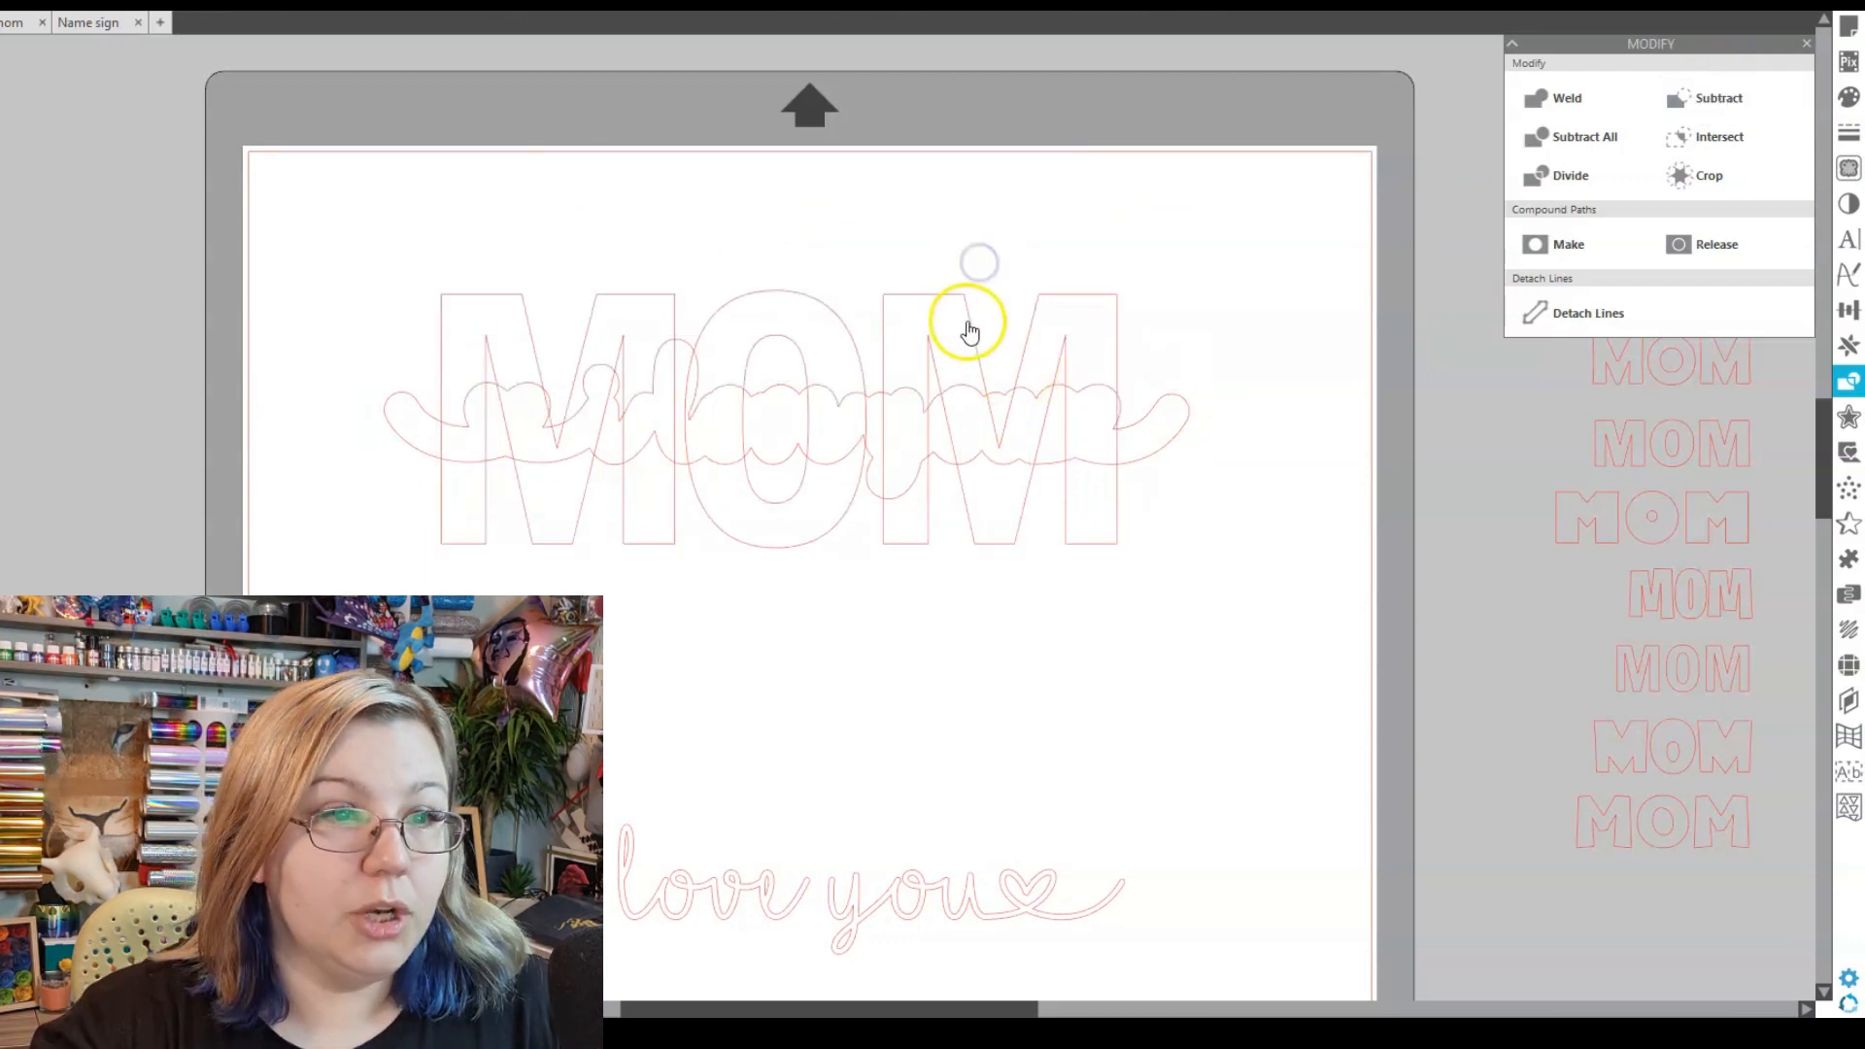
left_click(969, 320)
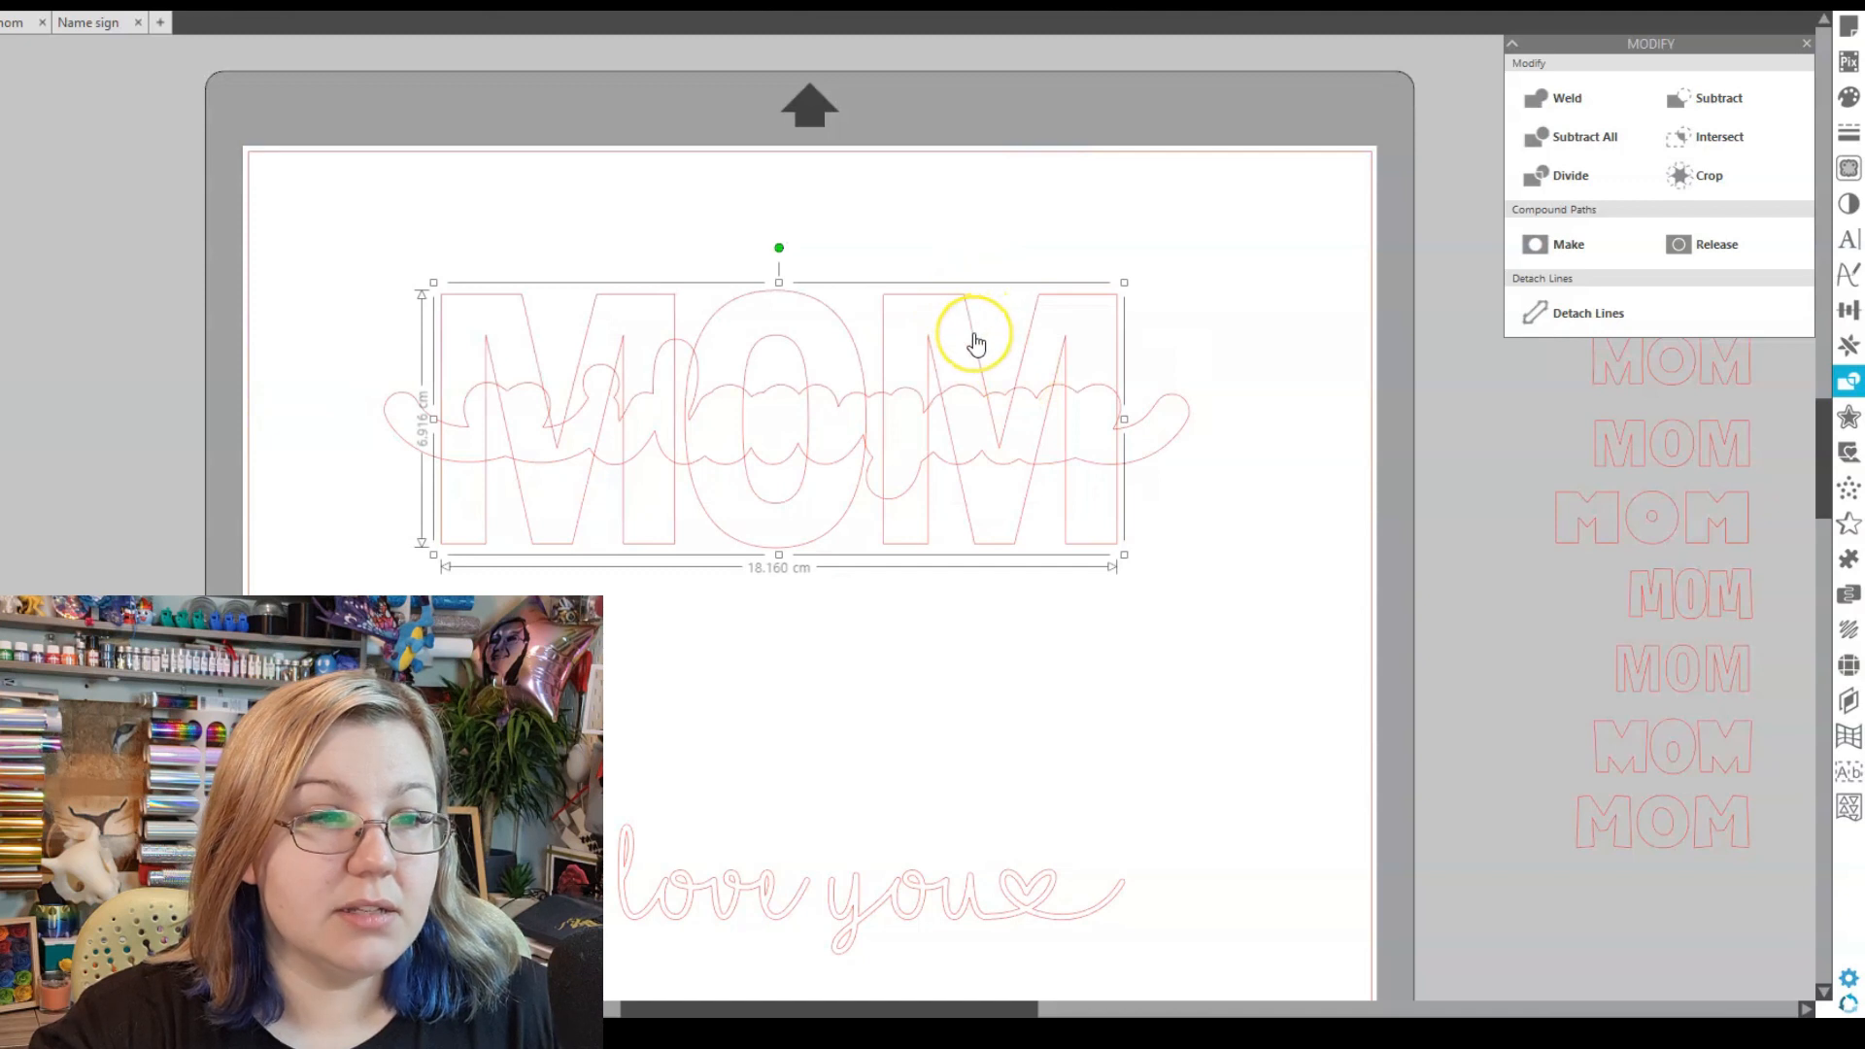
right_click(974, 337)
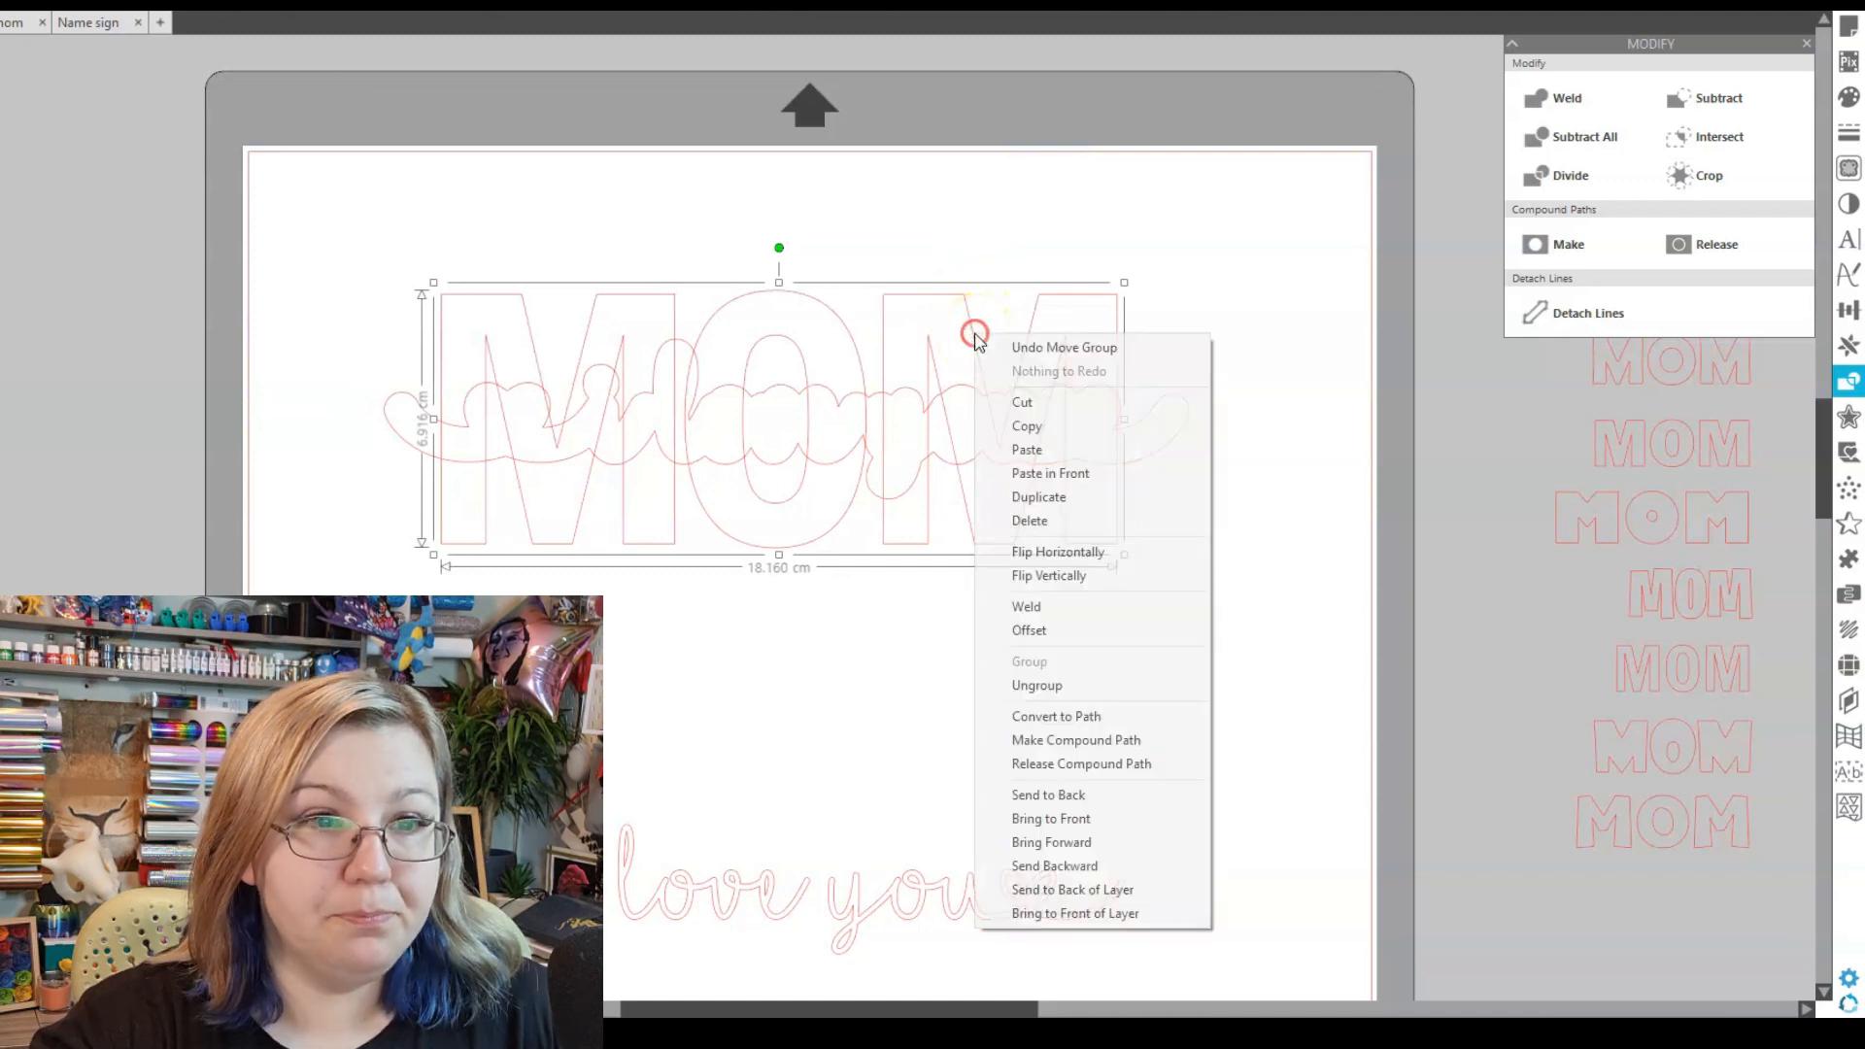
left_click(1084, 802)
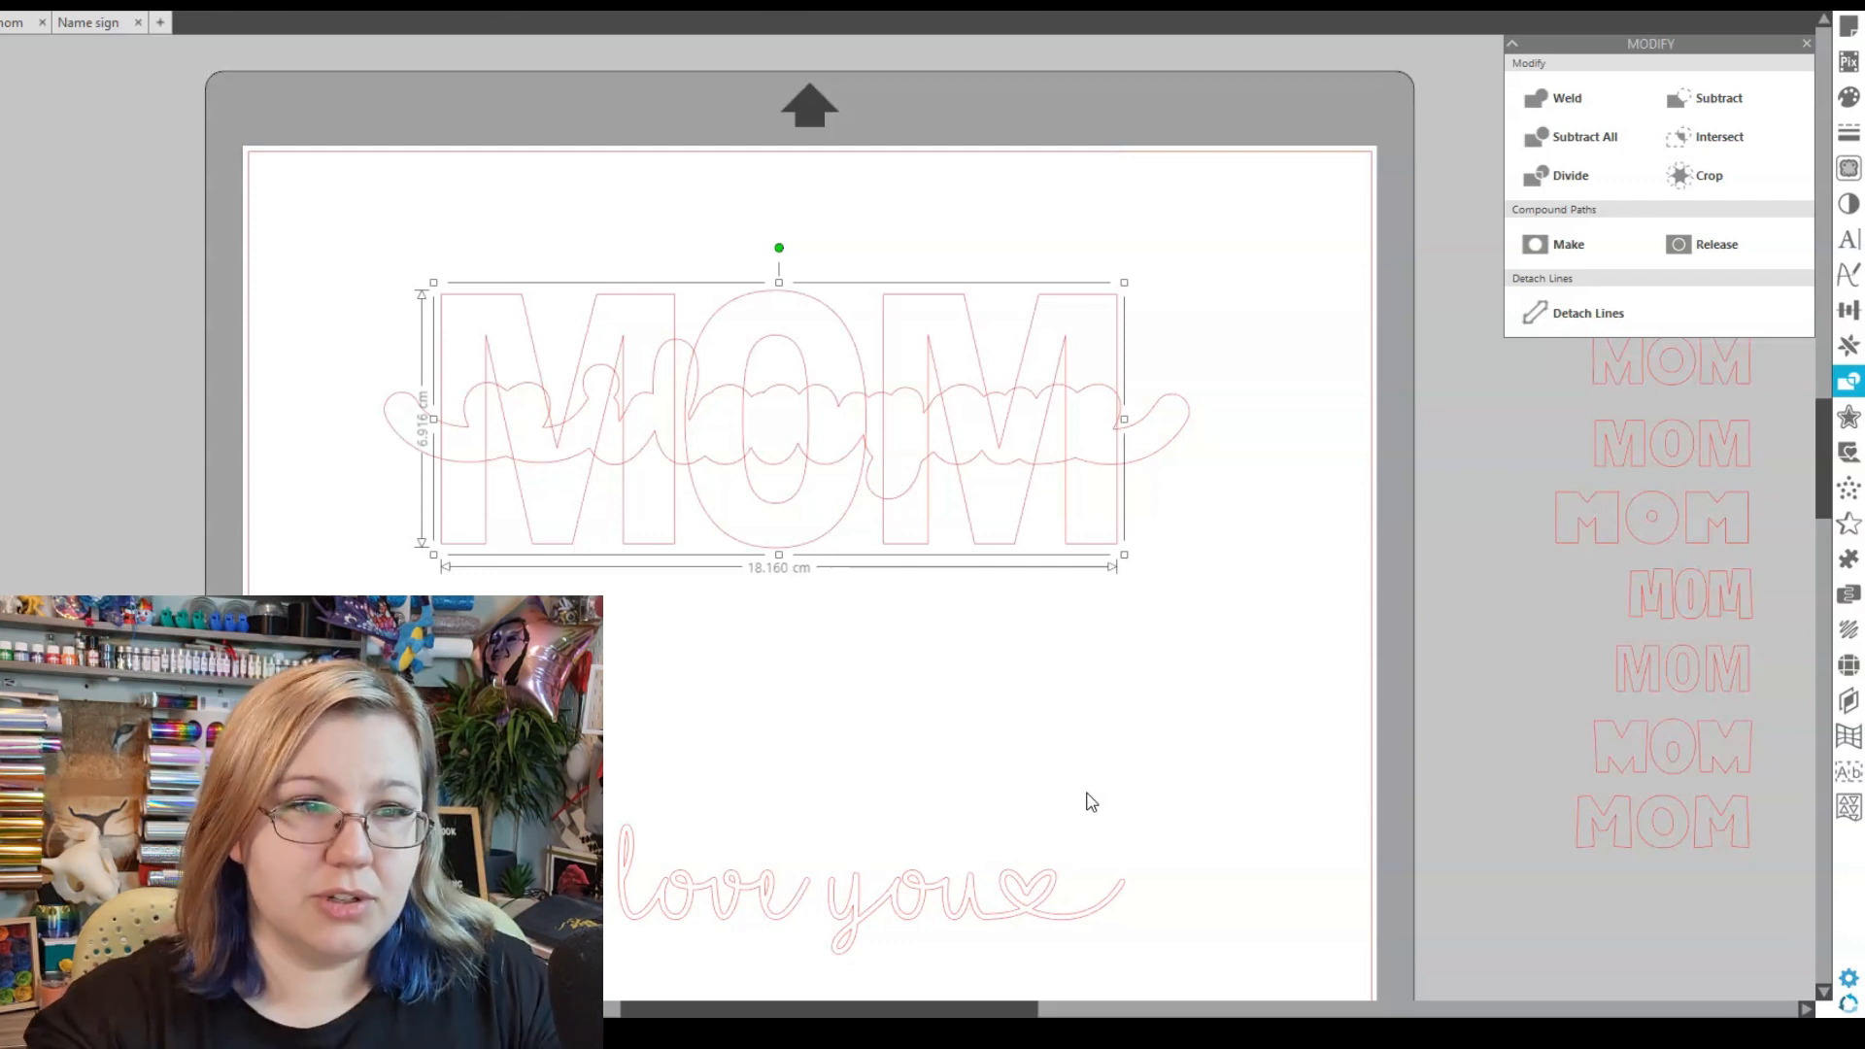
left_click(891, 418, "shift")
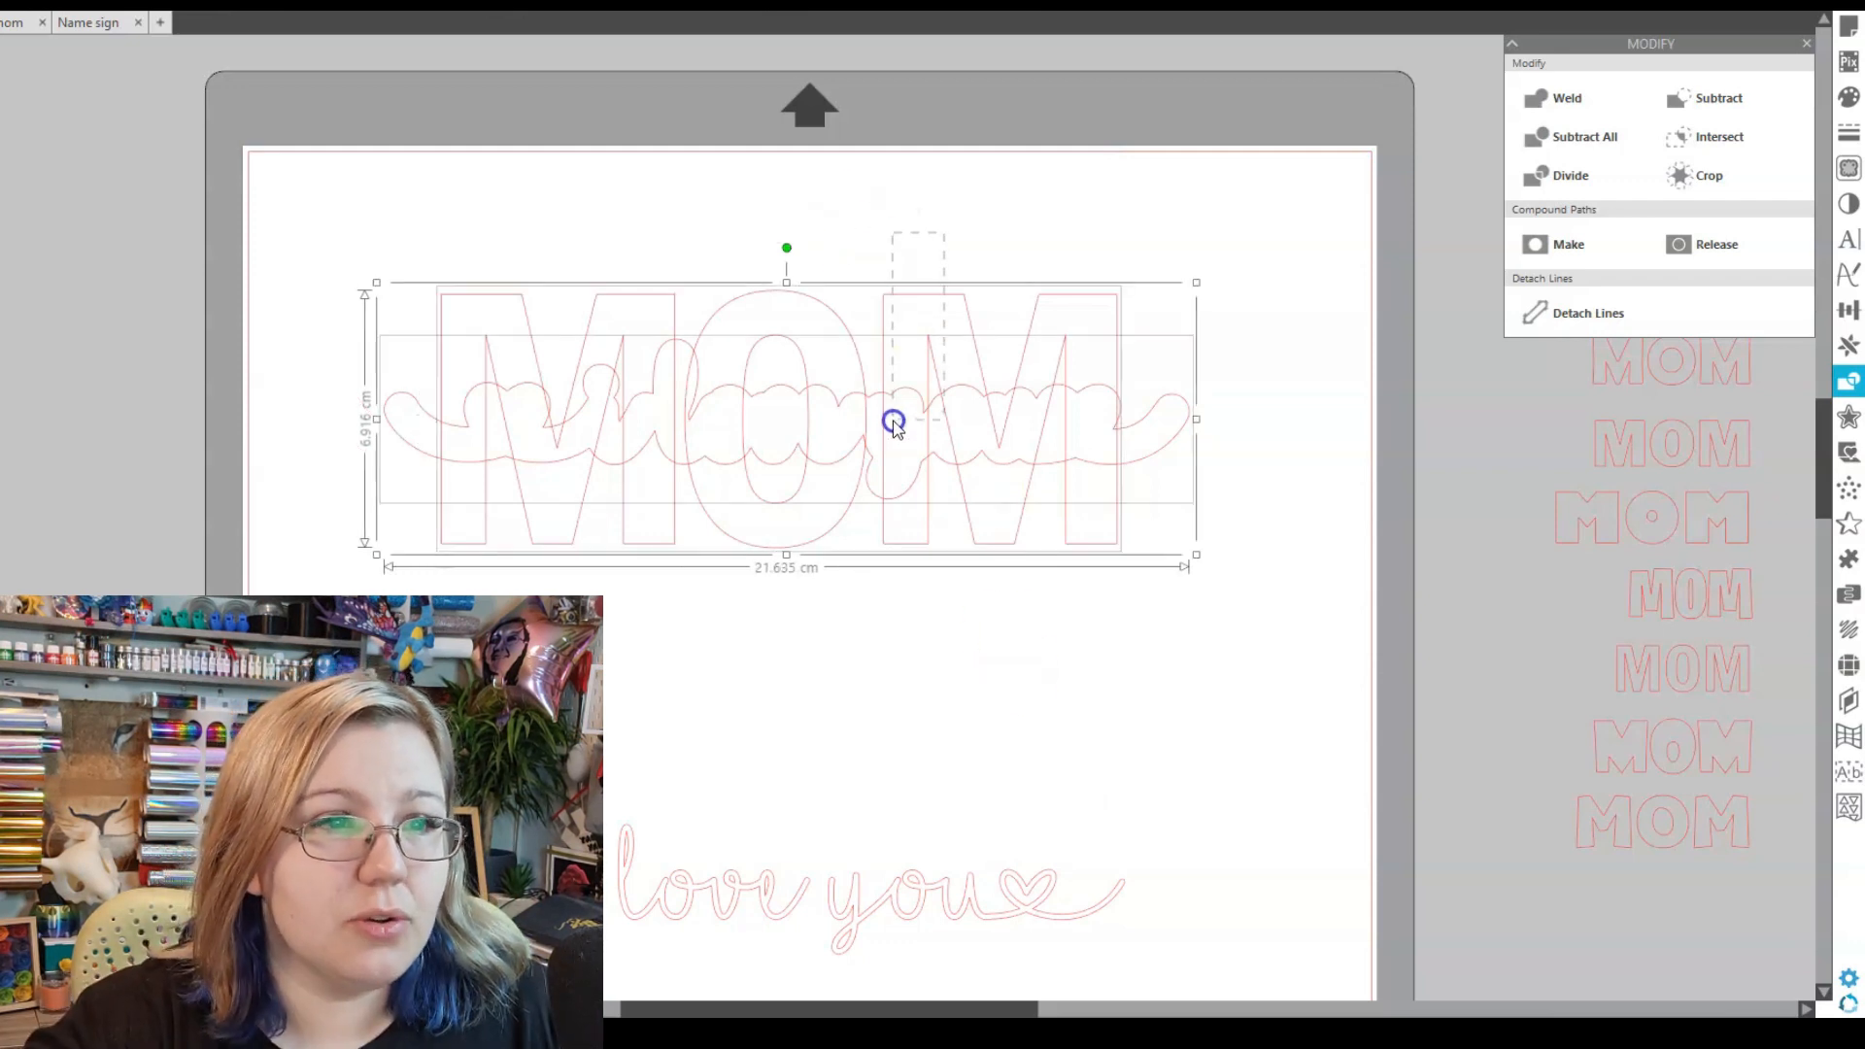
- Subtract the script outline from MOM and move the love you script a little higher
left_click(1710, 98)
left_click(1287, 473)
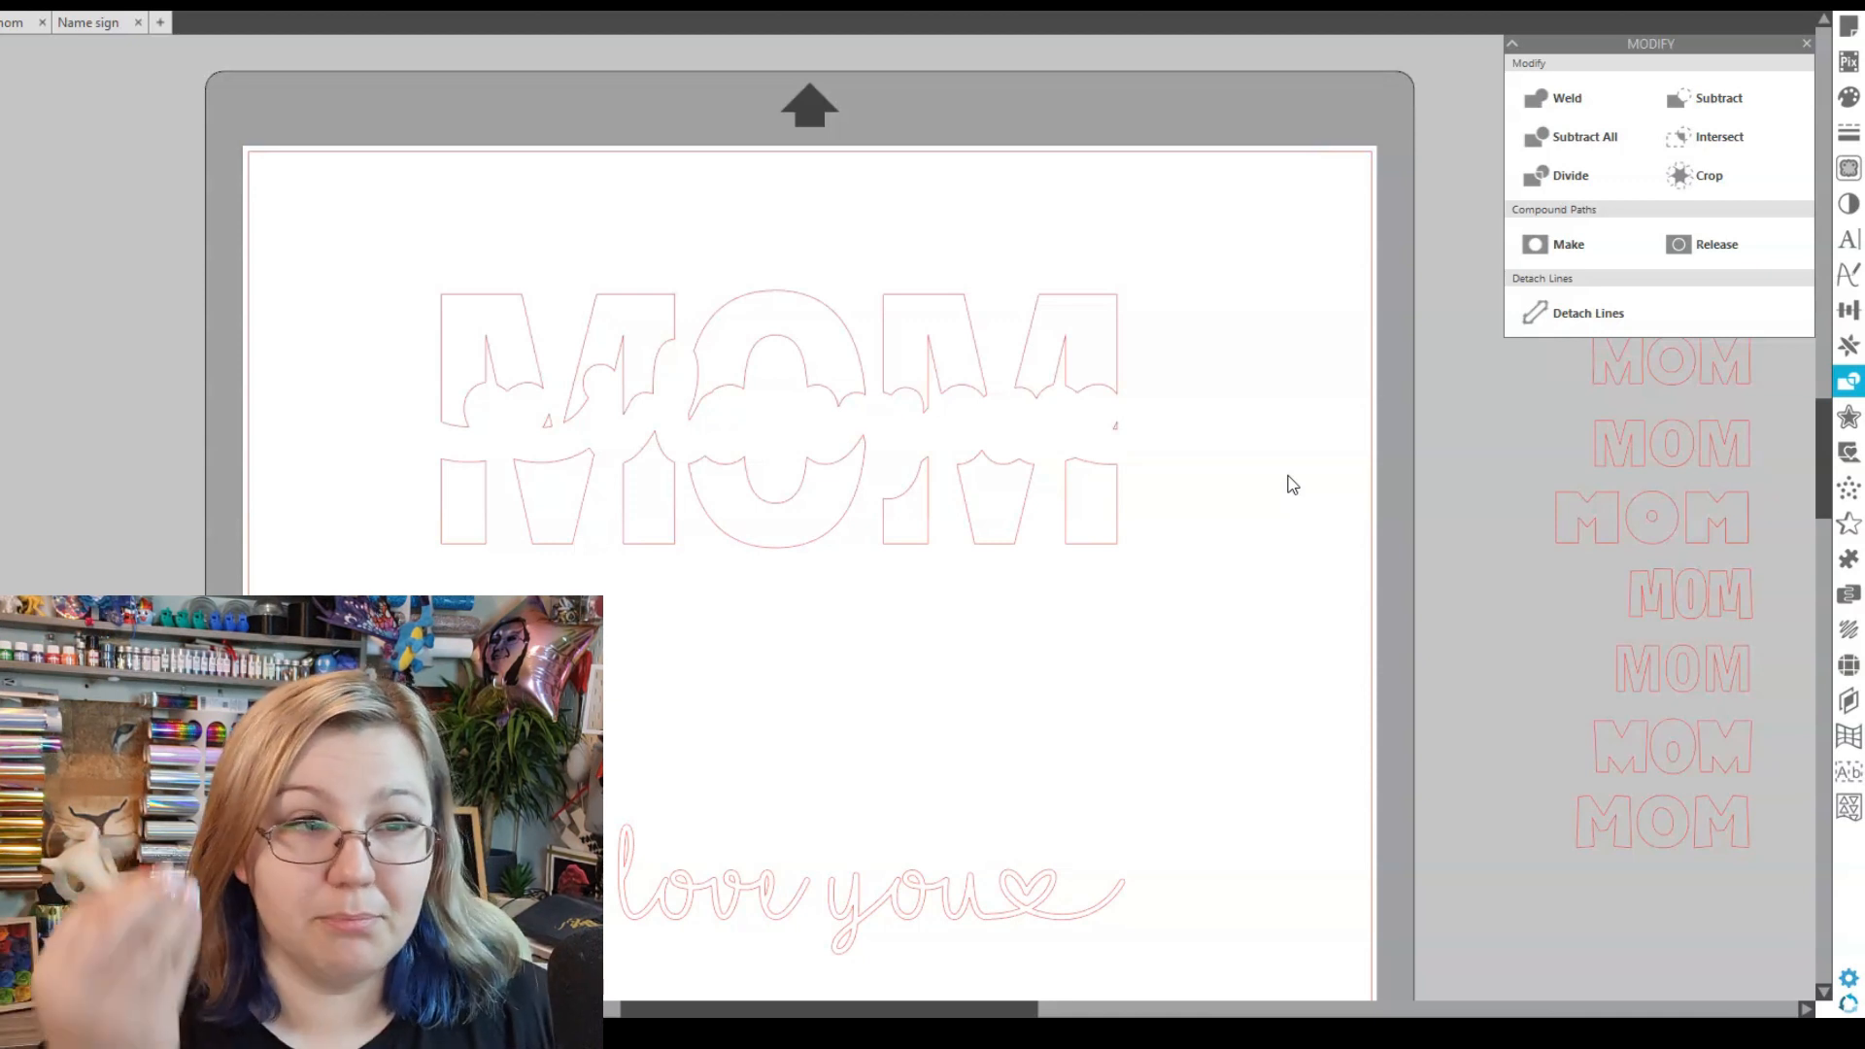
left_click_drag(832, 887, 881, 437)
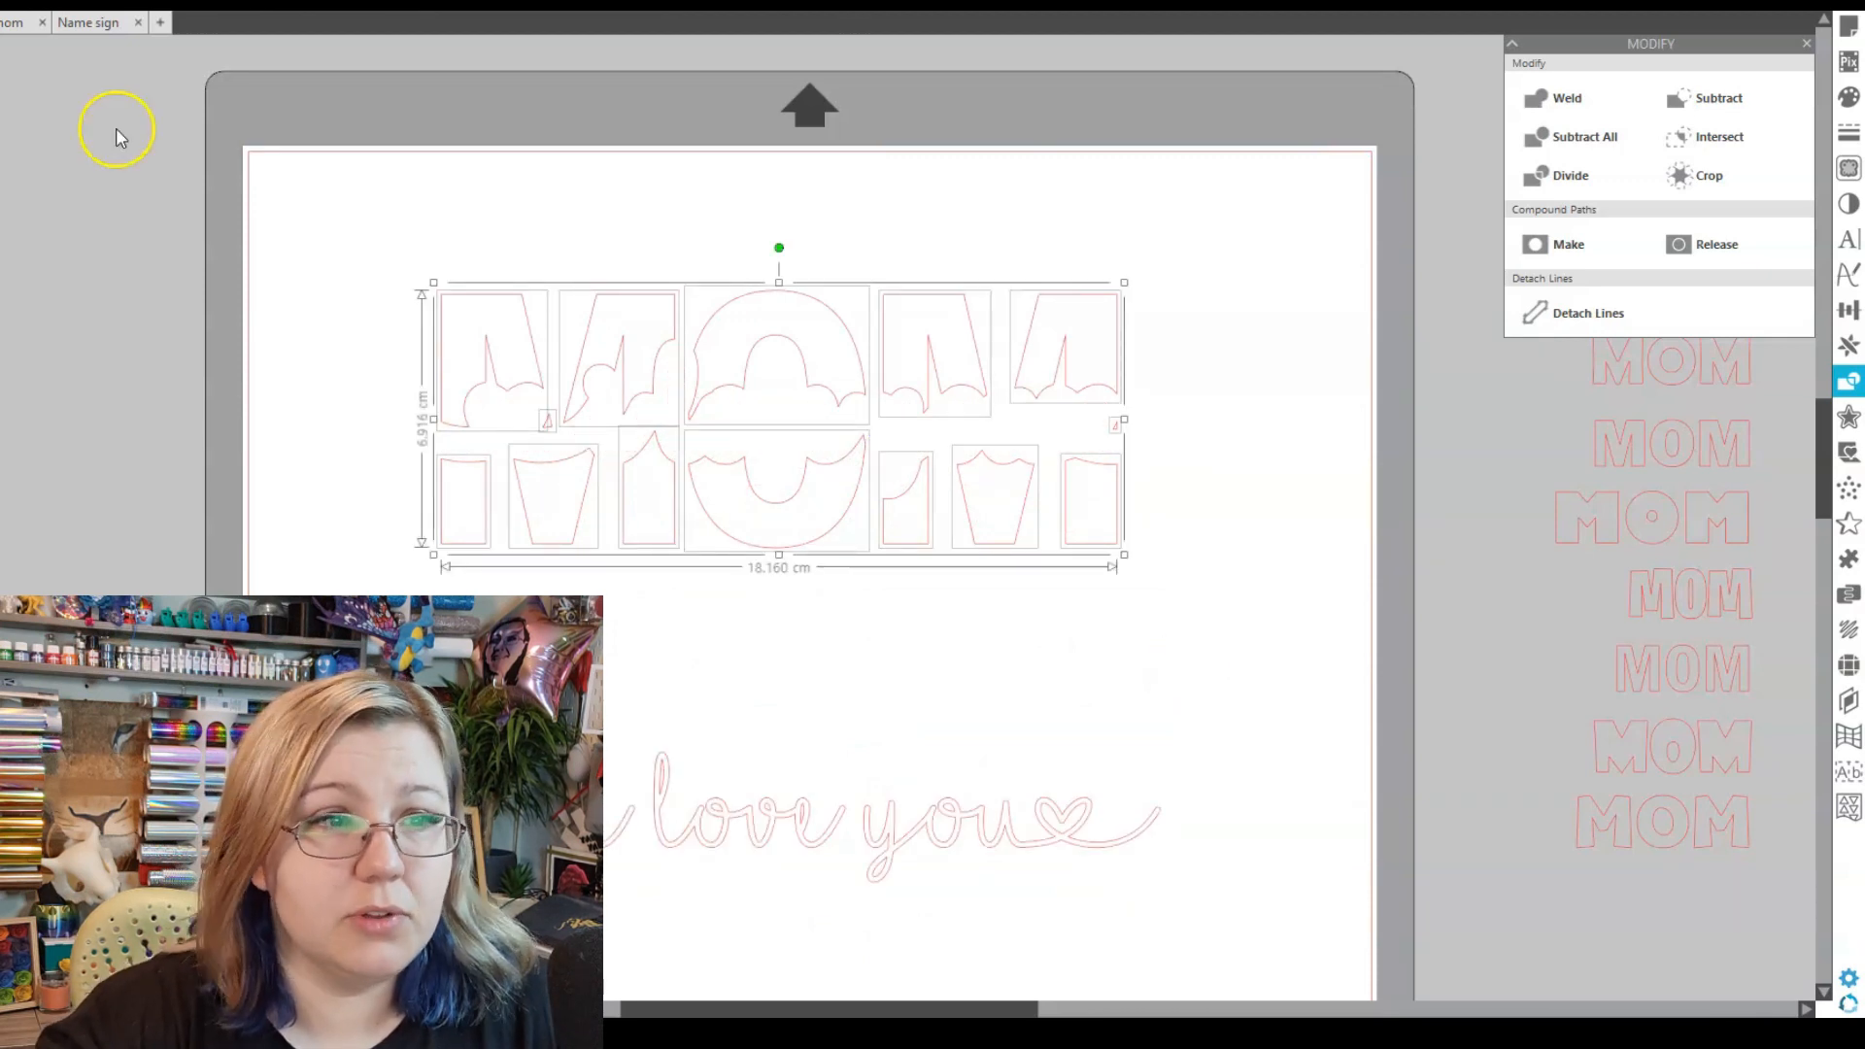
key("k")
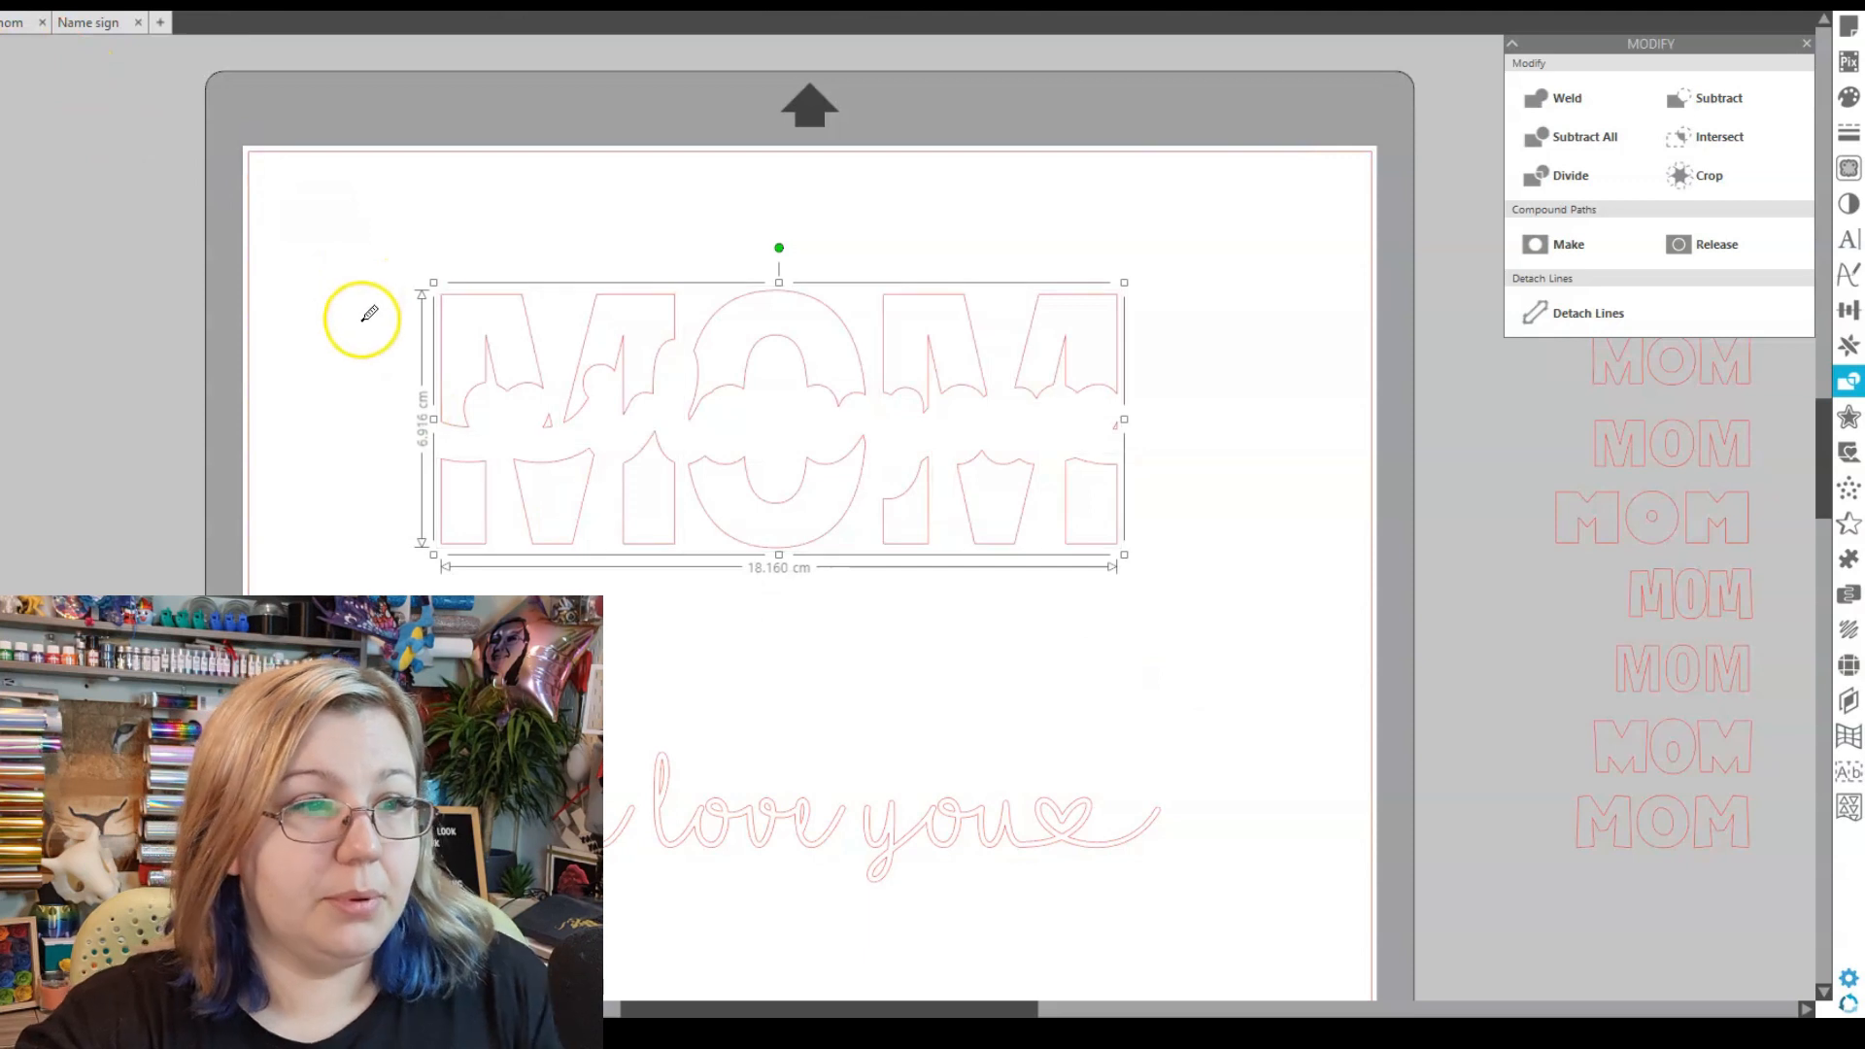
- Delete the two tiny leftover slivers and select all the remaining MOM pieces
left_click(258, 382)
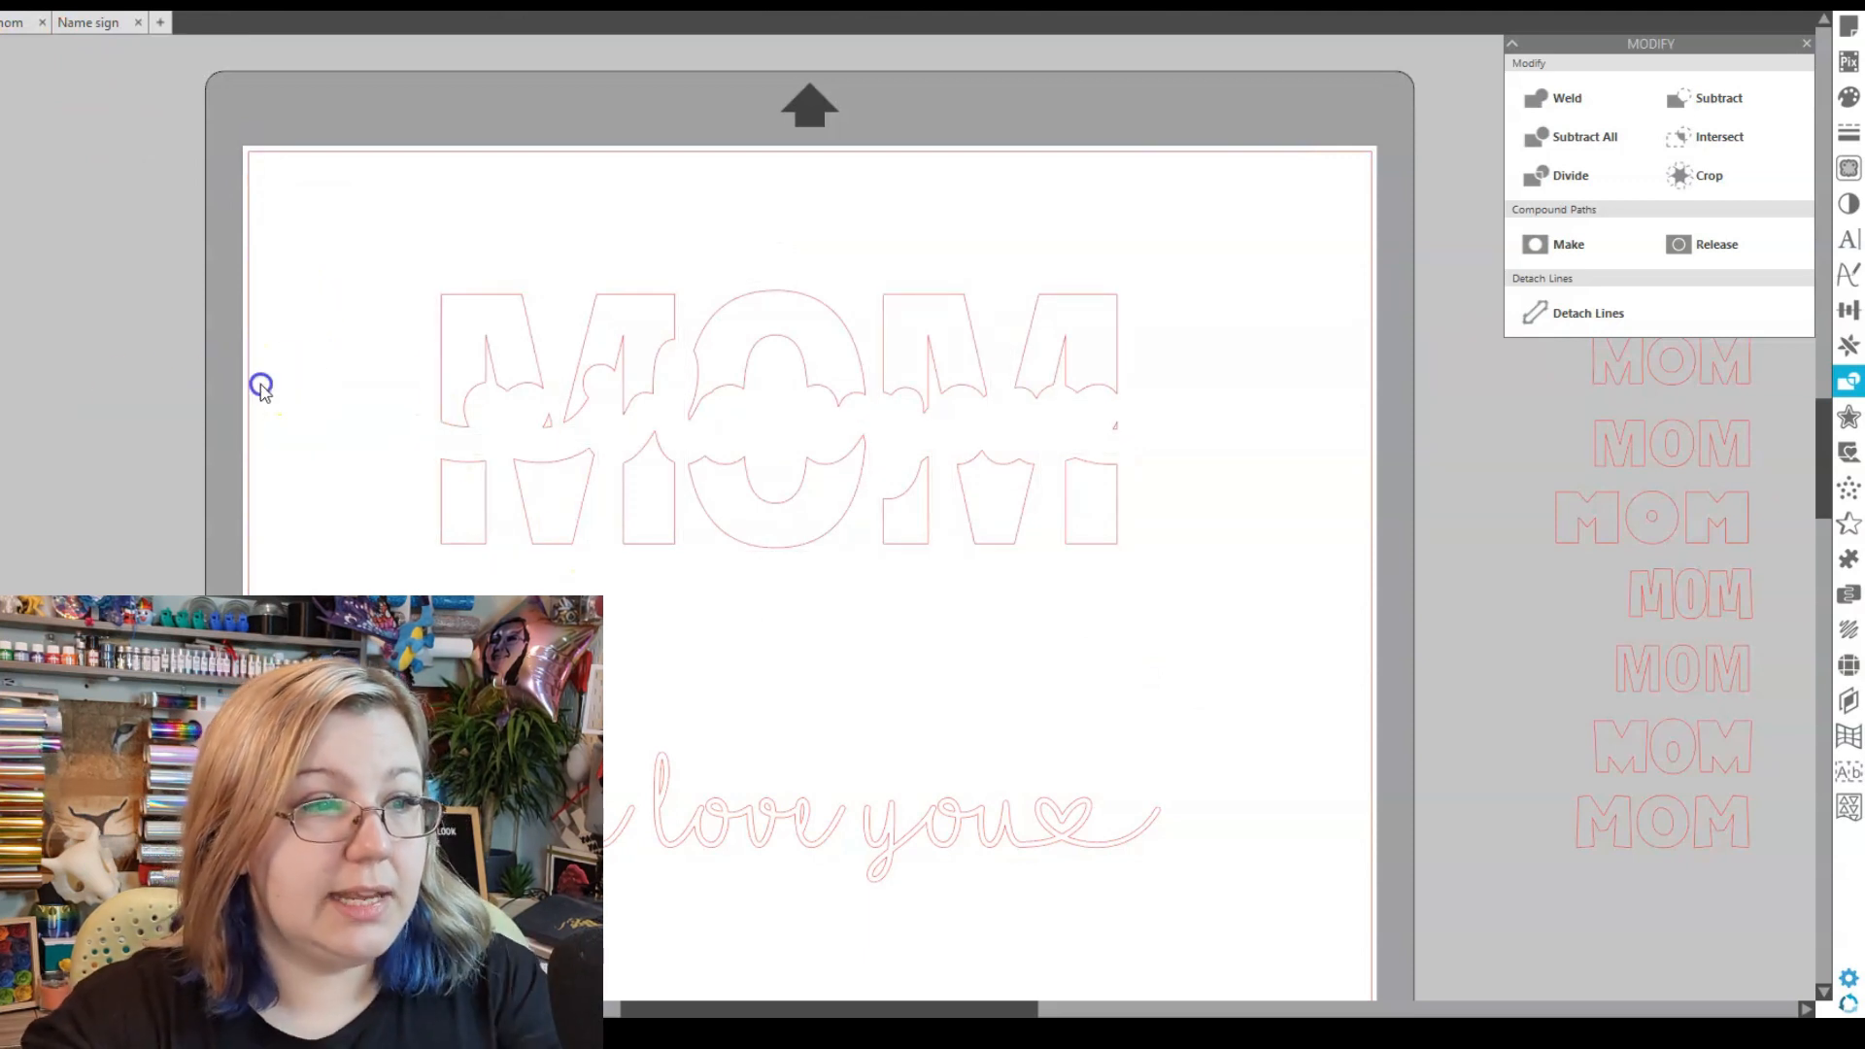
left_click(542, 420)
key("Delete")
left_click(1120, 431)
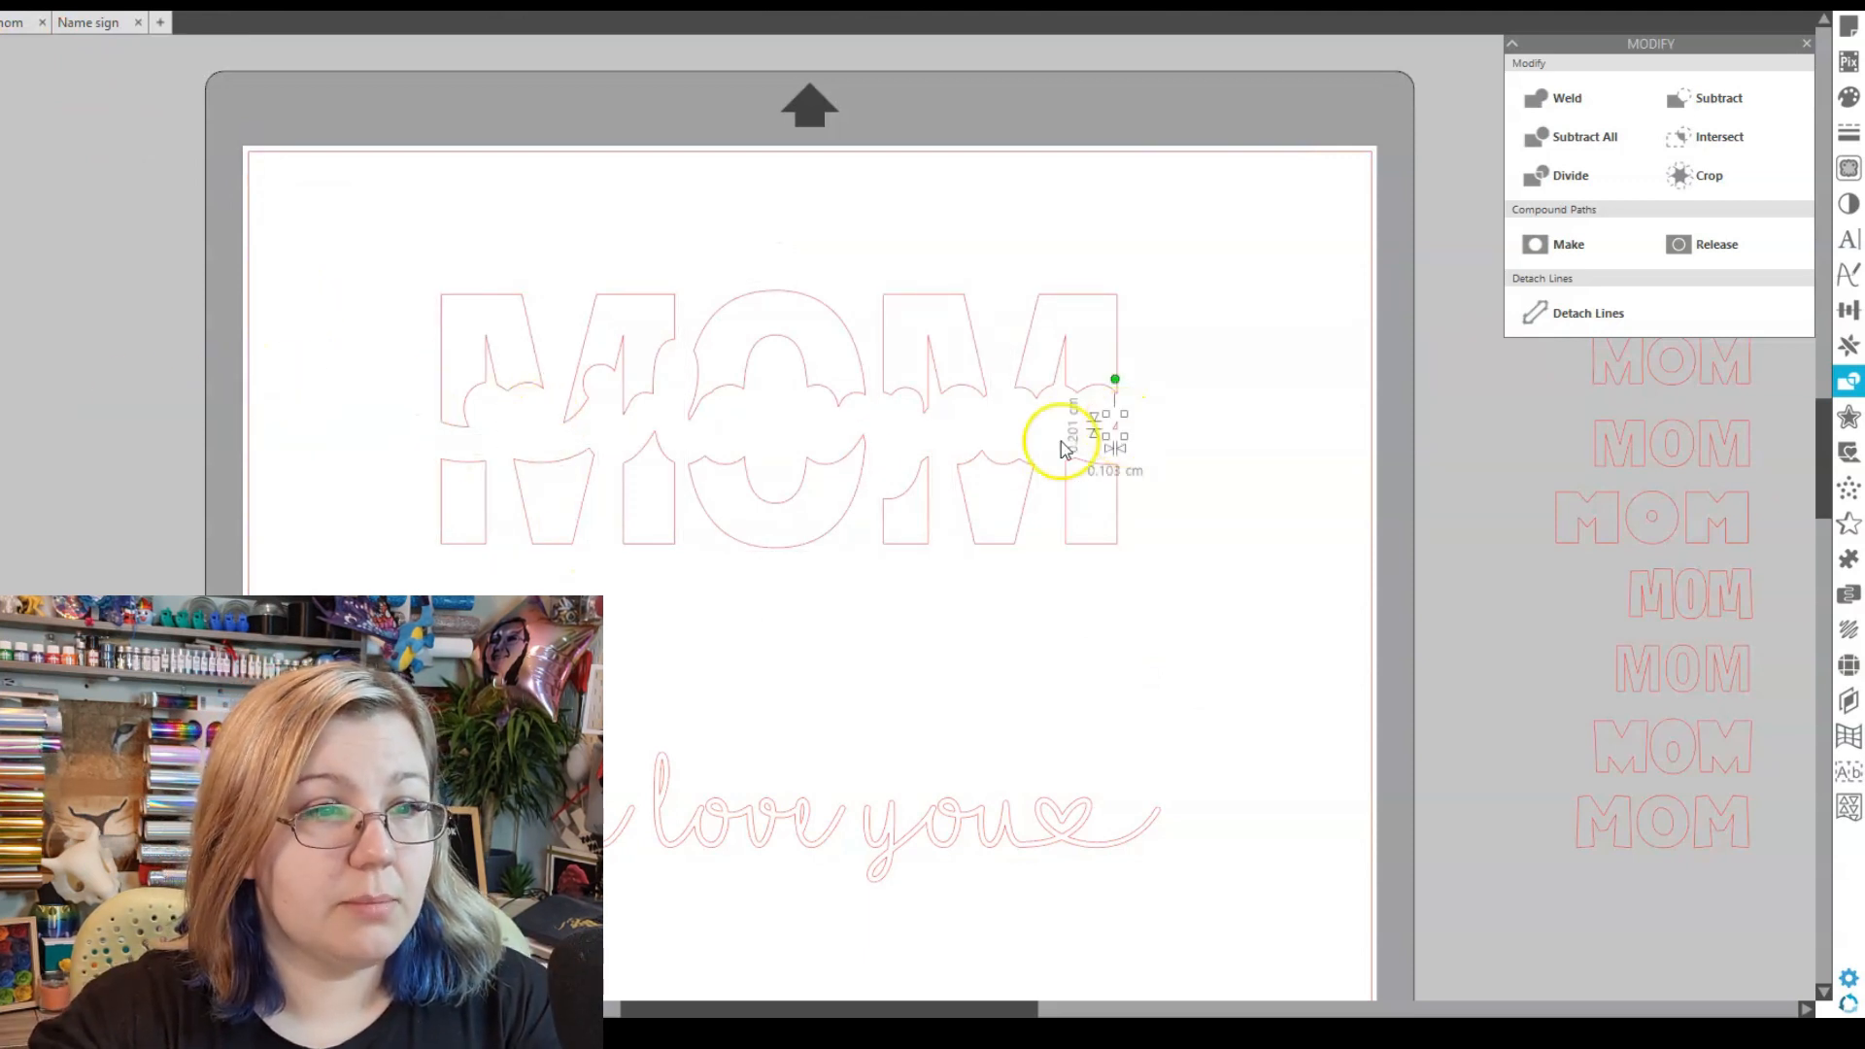
key("Delete")
left_click_drag(370, 271, 1155, 578)
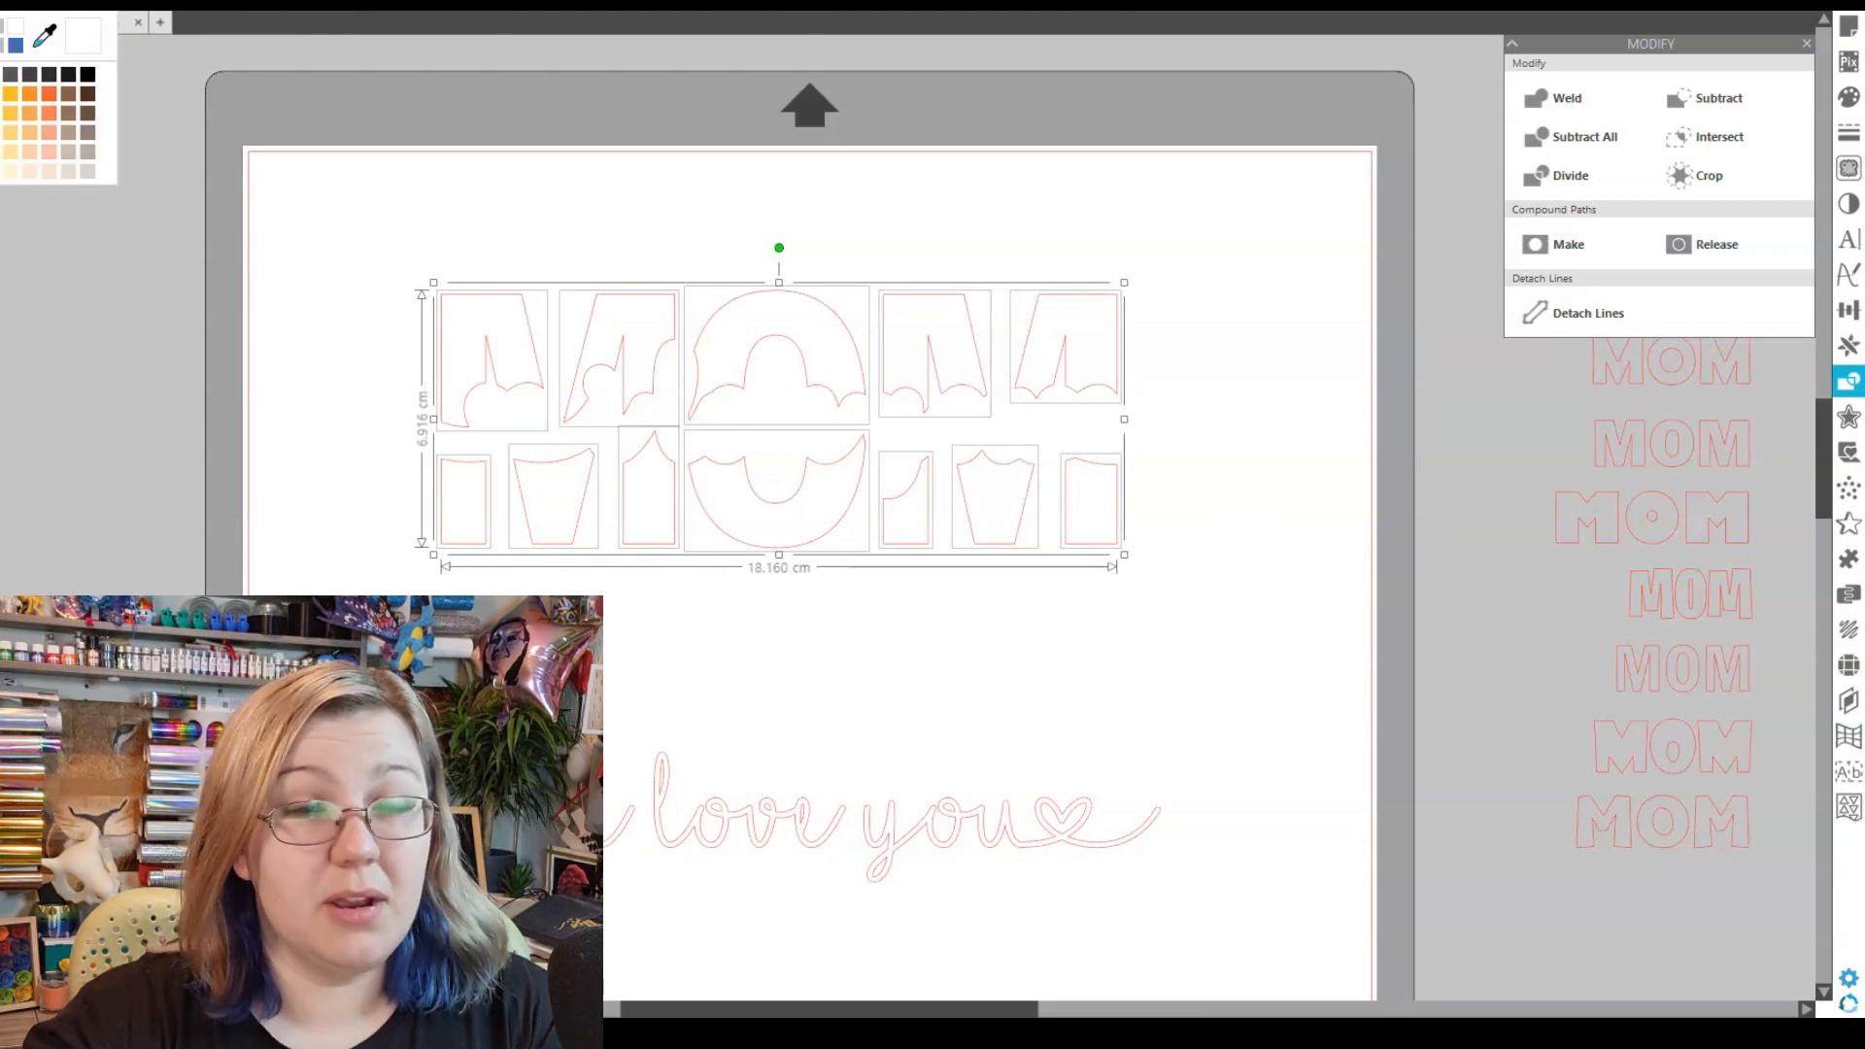
- Fill the MOM pieces blue and the love you script black
left_click(16, 45)
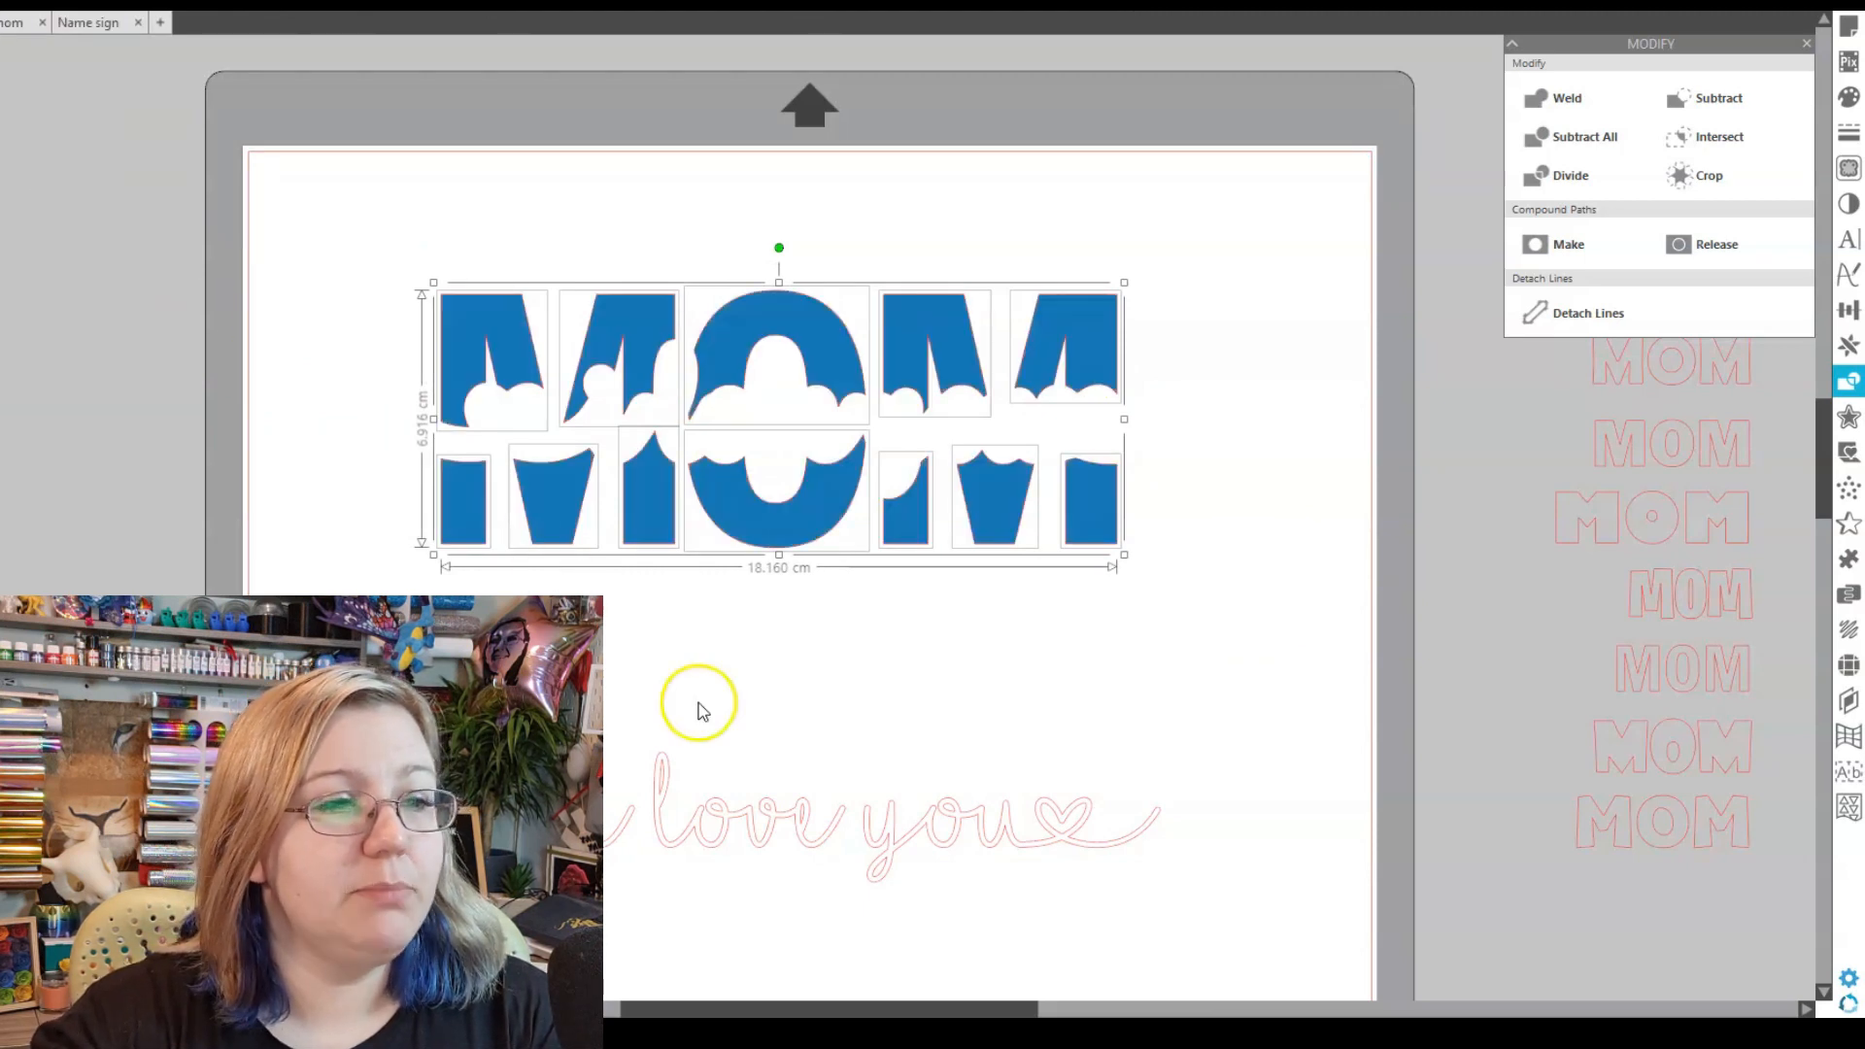
left_click(664, 828)
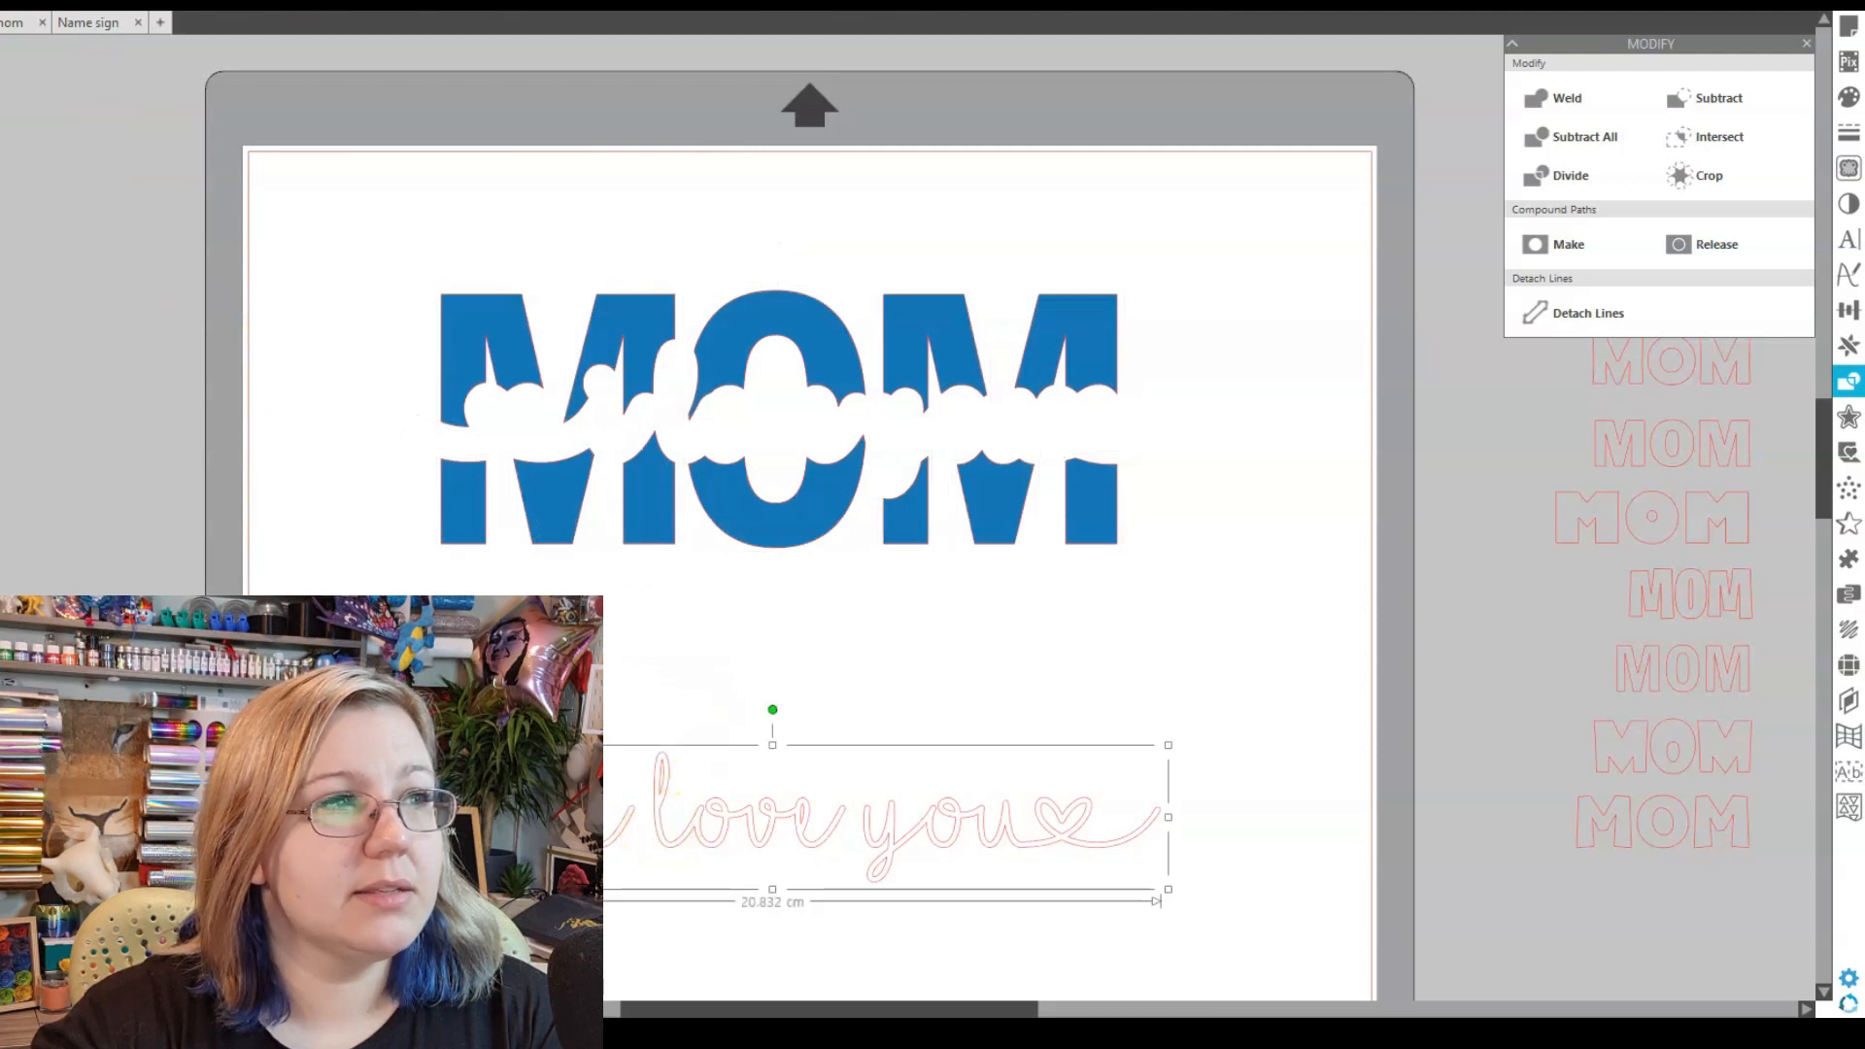
left_click(16, 10)
left_click(75, 80)
- Try the script over MOM with alignment, then move it down to the mat's bottom
left_click_drag(746, 830, 758, 434)
left_click(1102, 833)
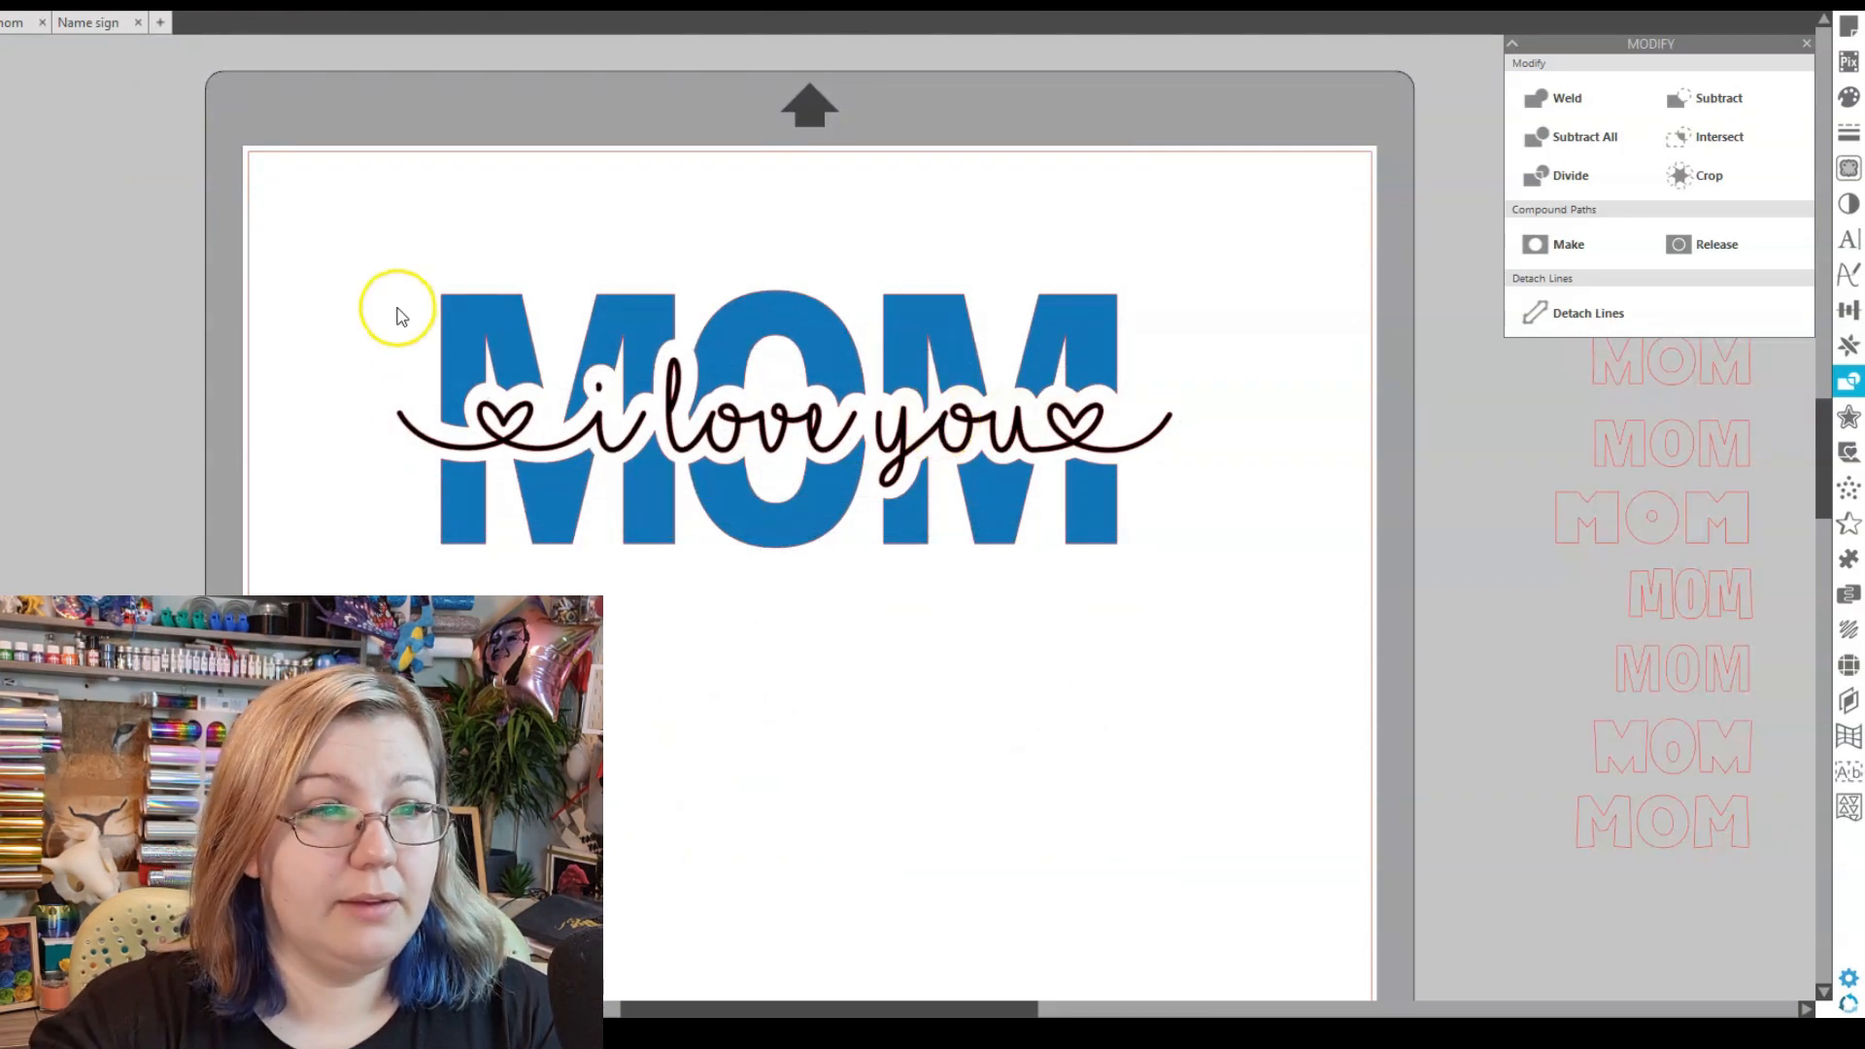
left_click_drag(395, 304, 1275, 611)
left_click(1848, 309)
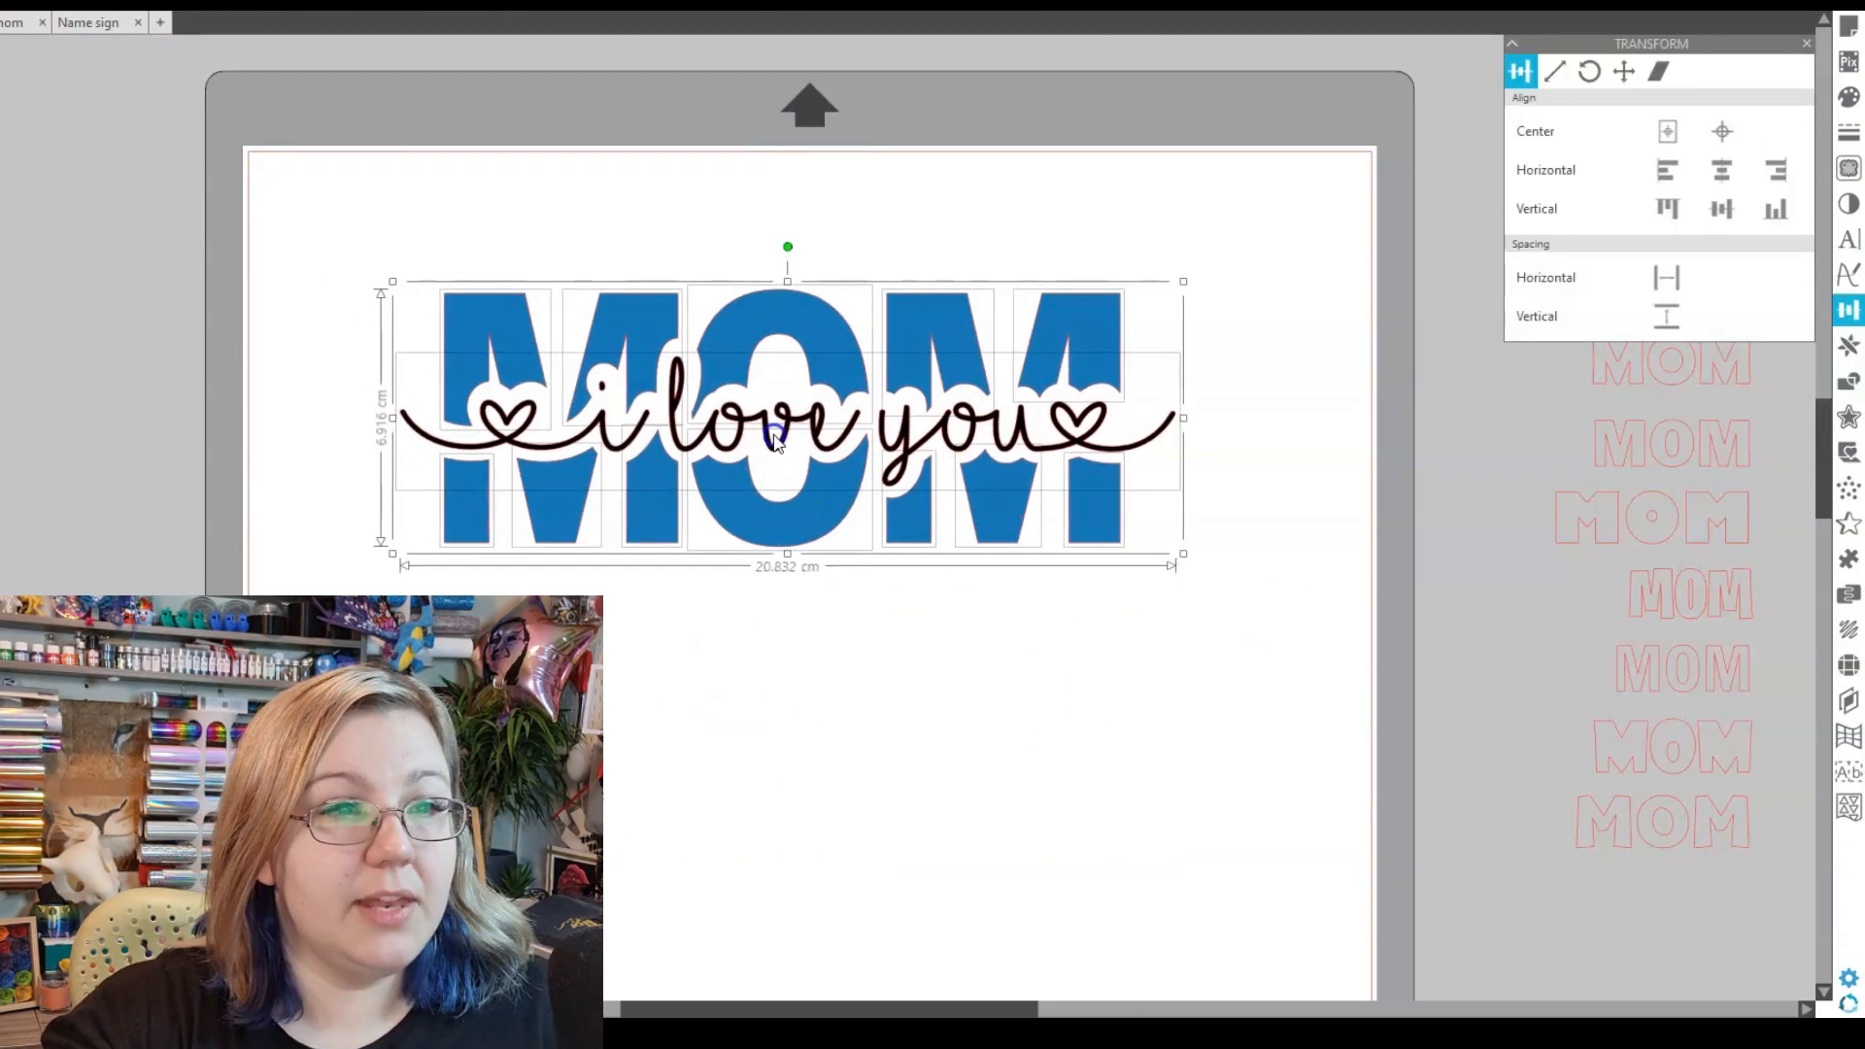
left_click(683, 667)
left_click_drag(714, 451, 675, 937)
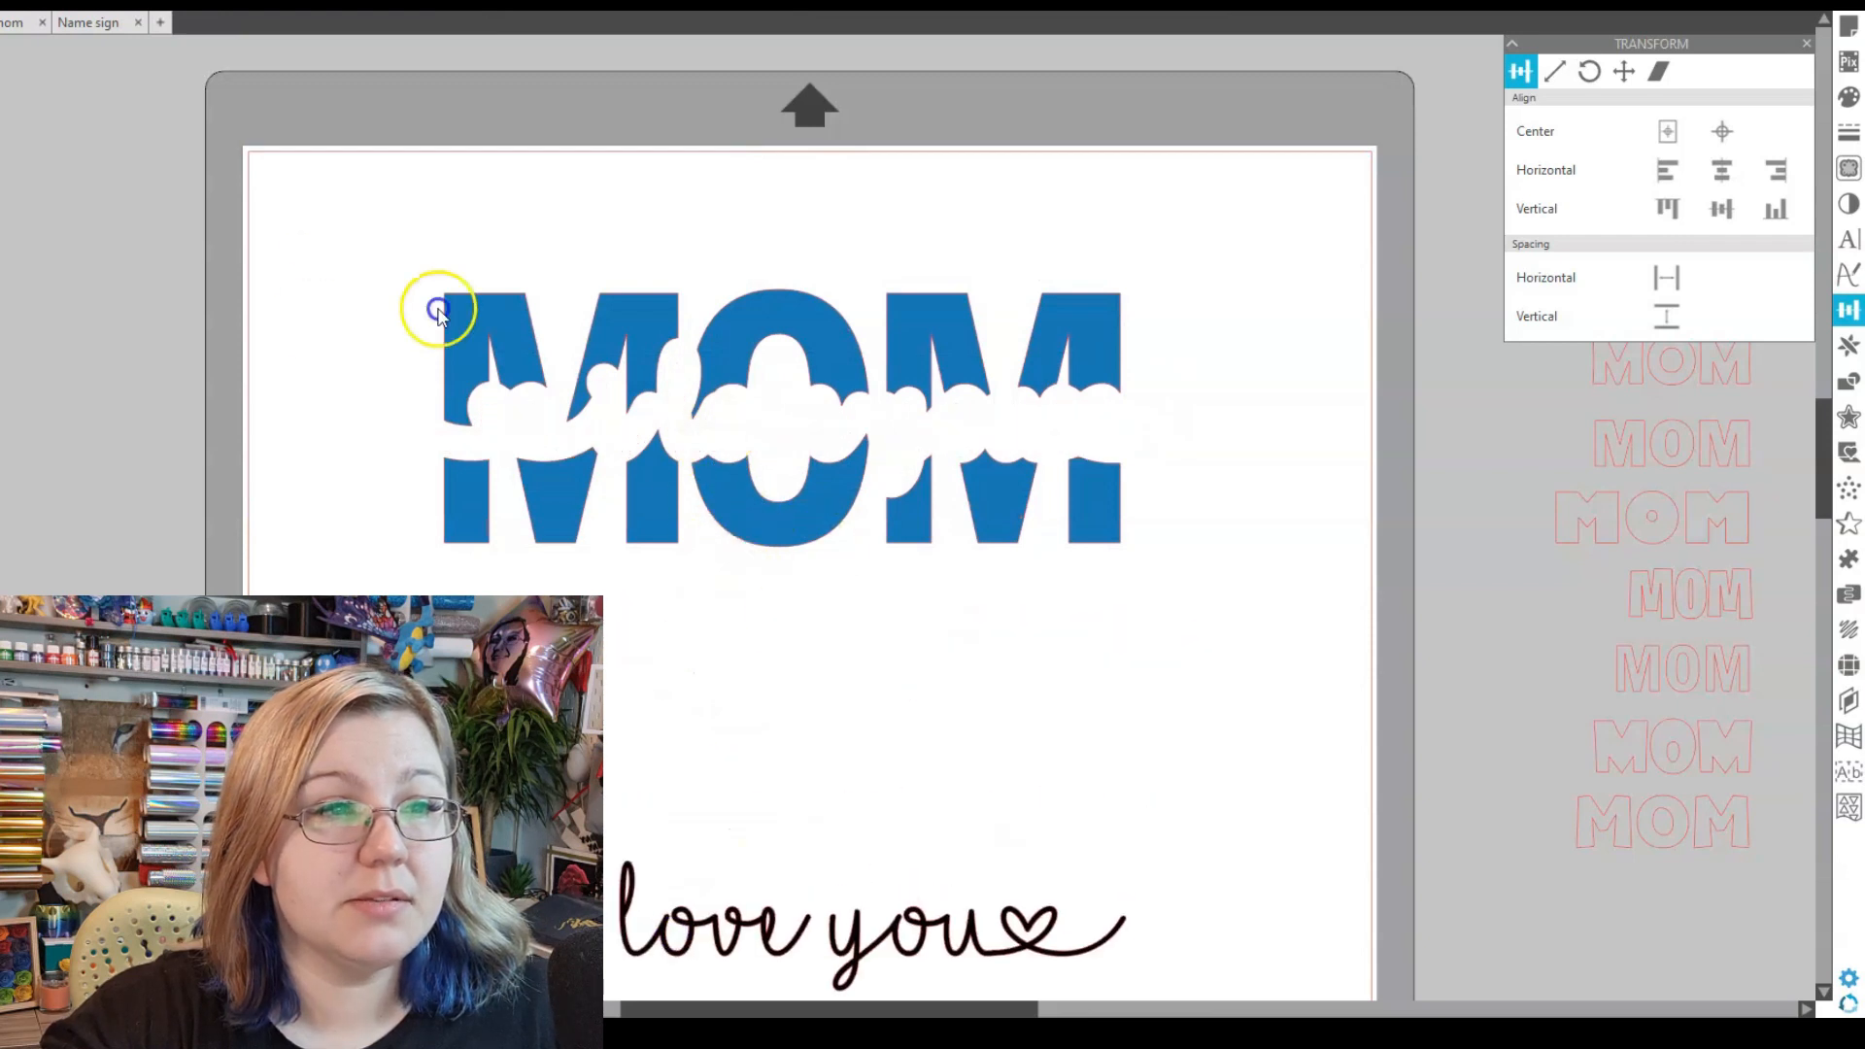
- Group the MOM pieces, move them to the mat's top-left, and place the script beneath
left_click_drag(437, 311, 1304, 677)
key("ctrl+g")
left_click_drag(777, 528, 592, 395)
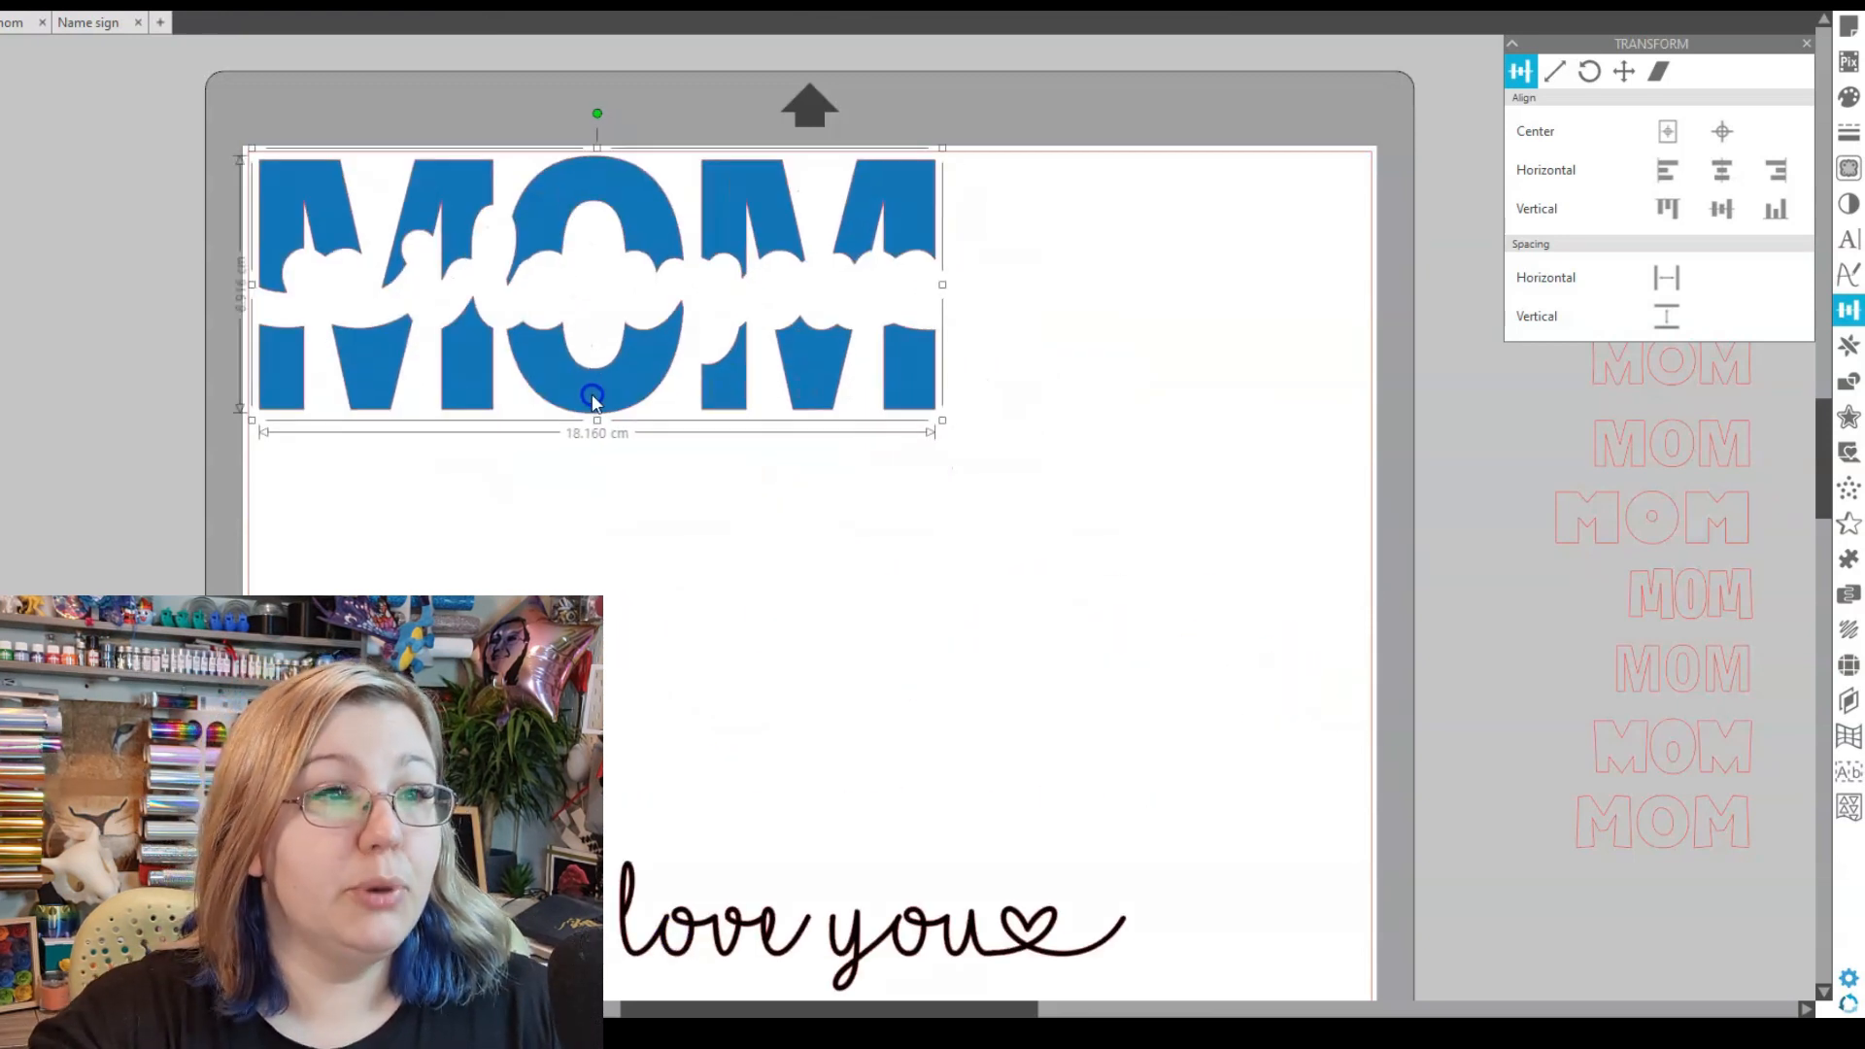
left_click_drag(708, 948, 621, 602)
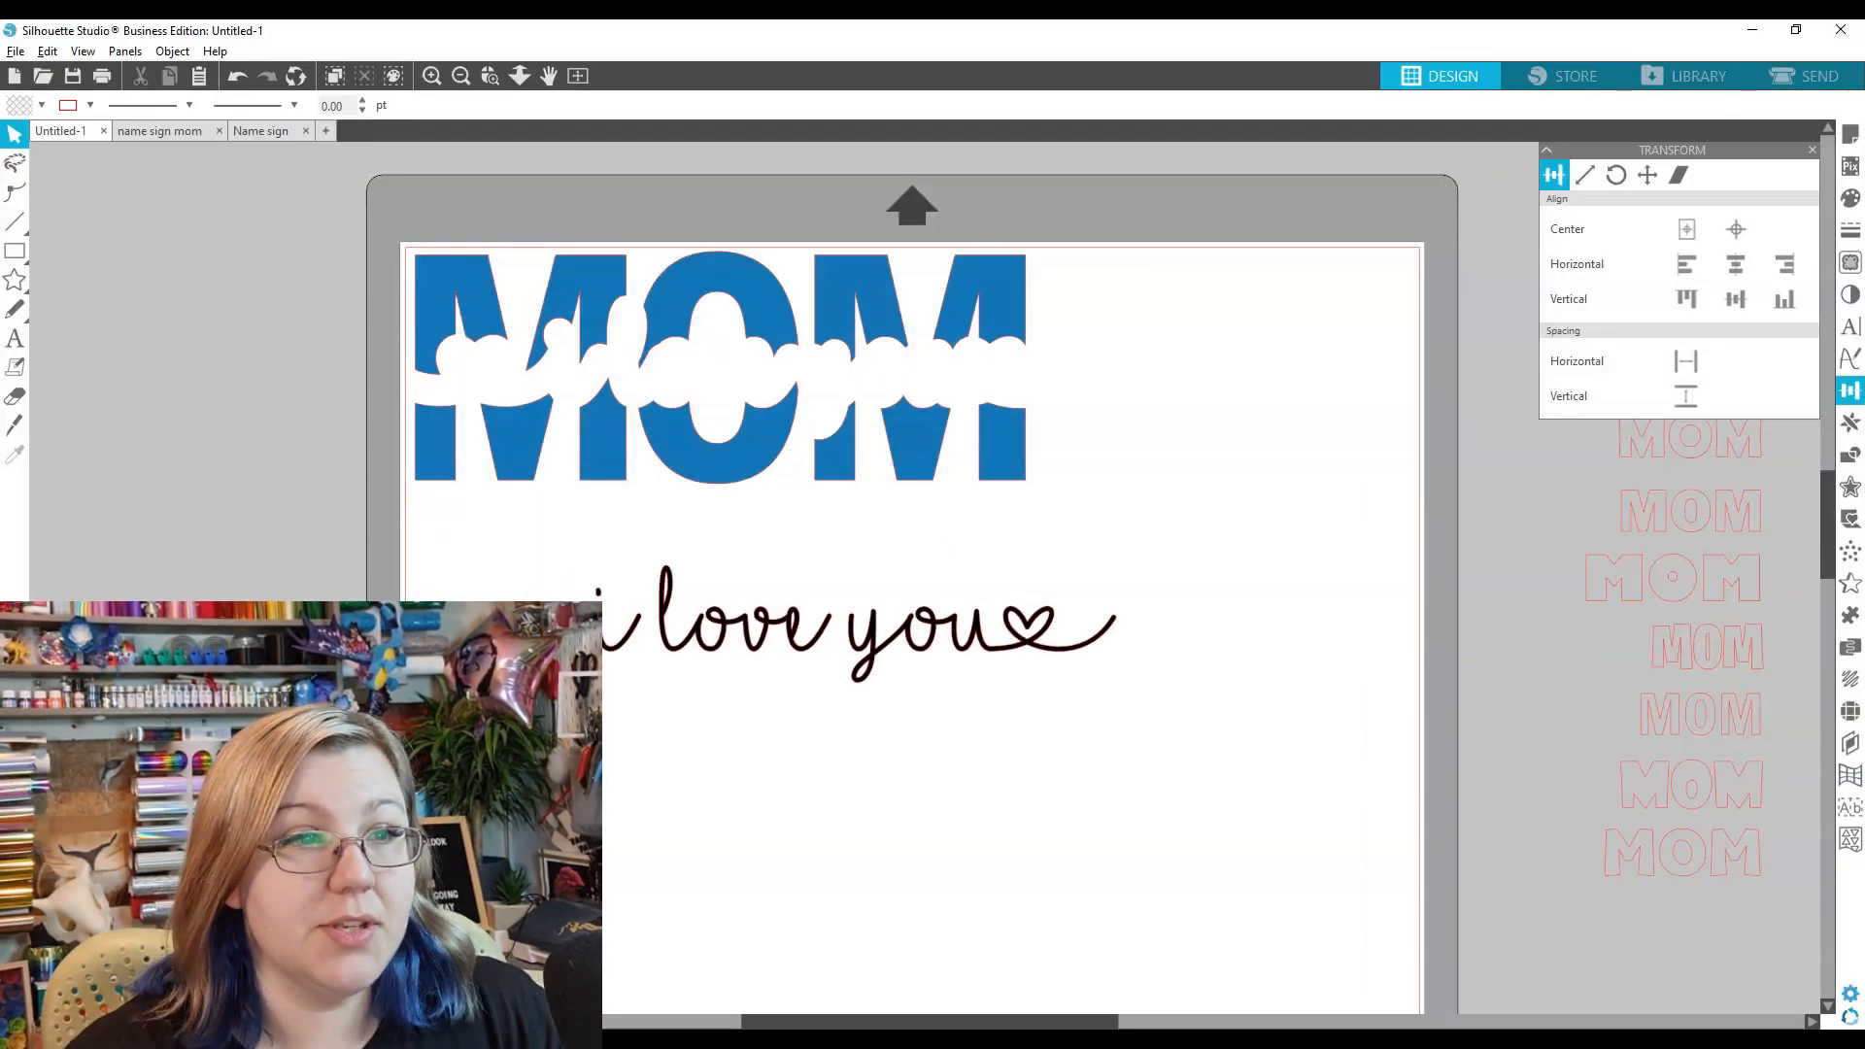
- Drop the black i love you script across MOM's middle and pick a spare MOM design
left_click_drag(746, 648, 703, 393)
left_click(1619, 576)
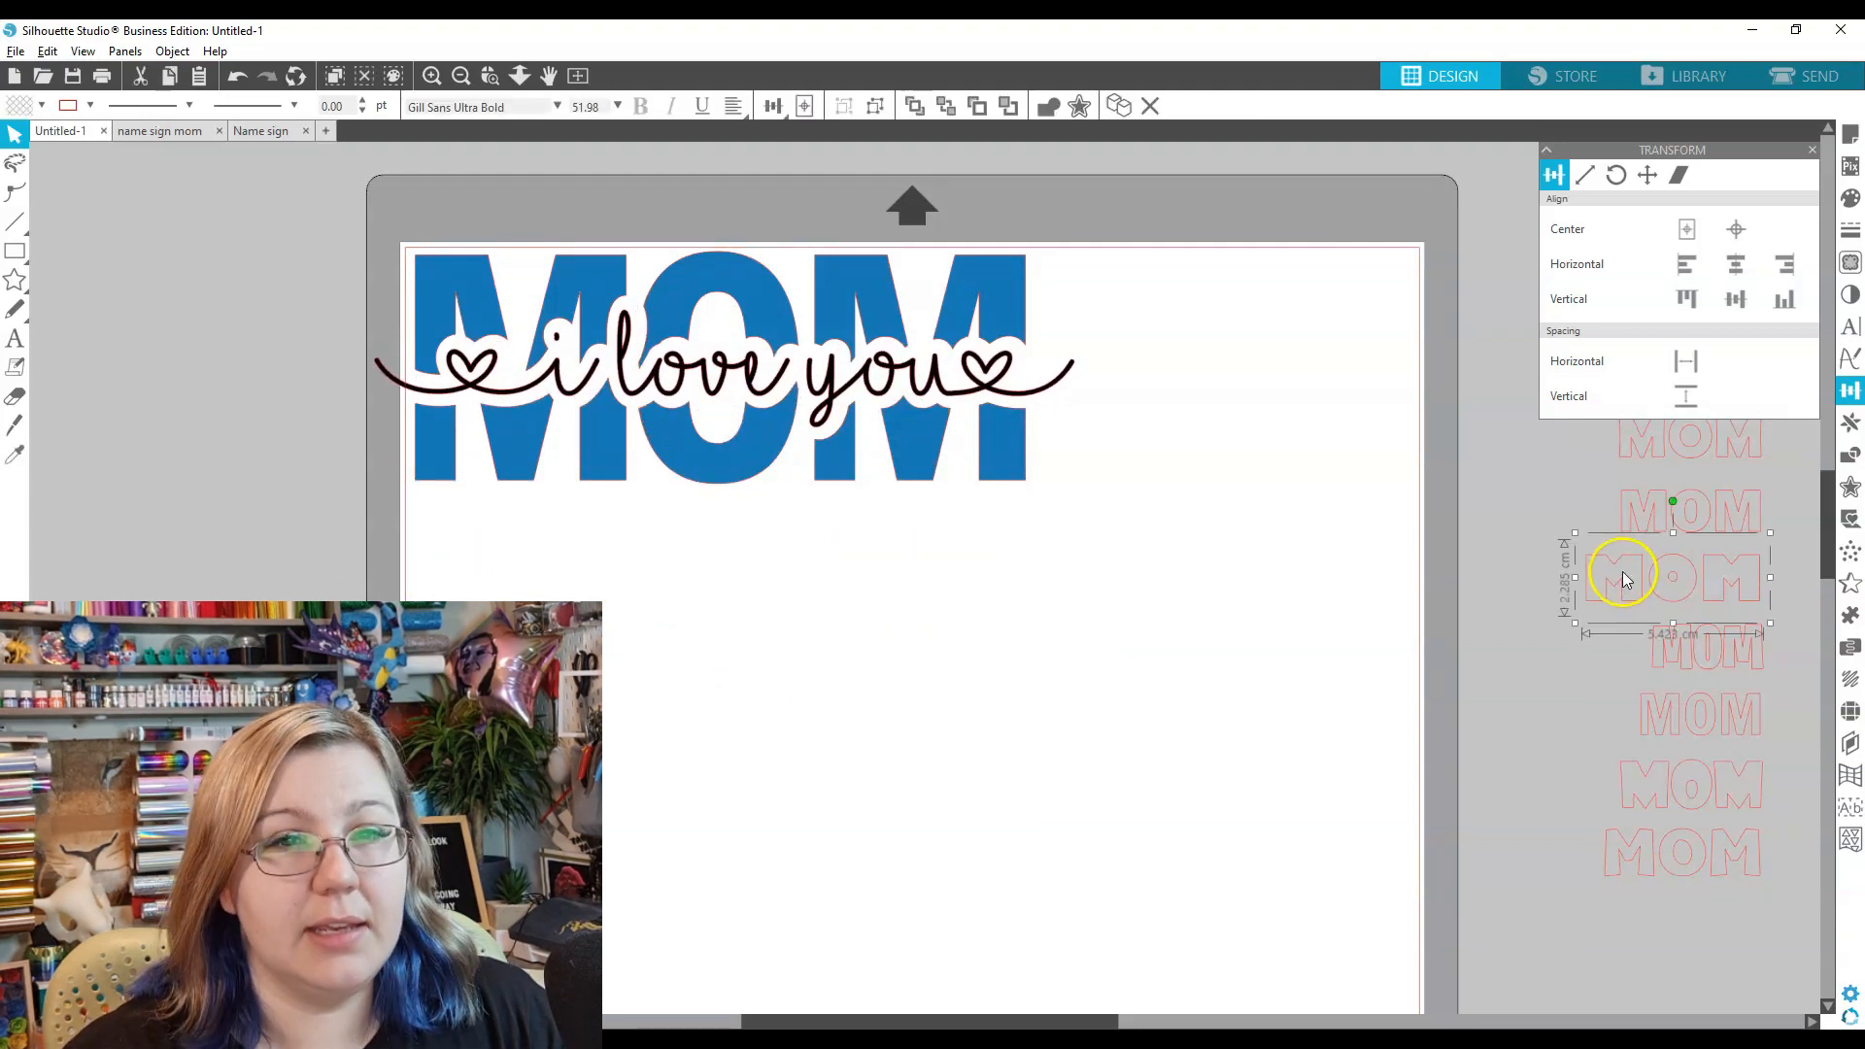
- Bring the Showcard Gothic MOM onto the mat, enlarge it, and place it below the blue sign
left_click(1659, 809)
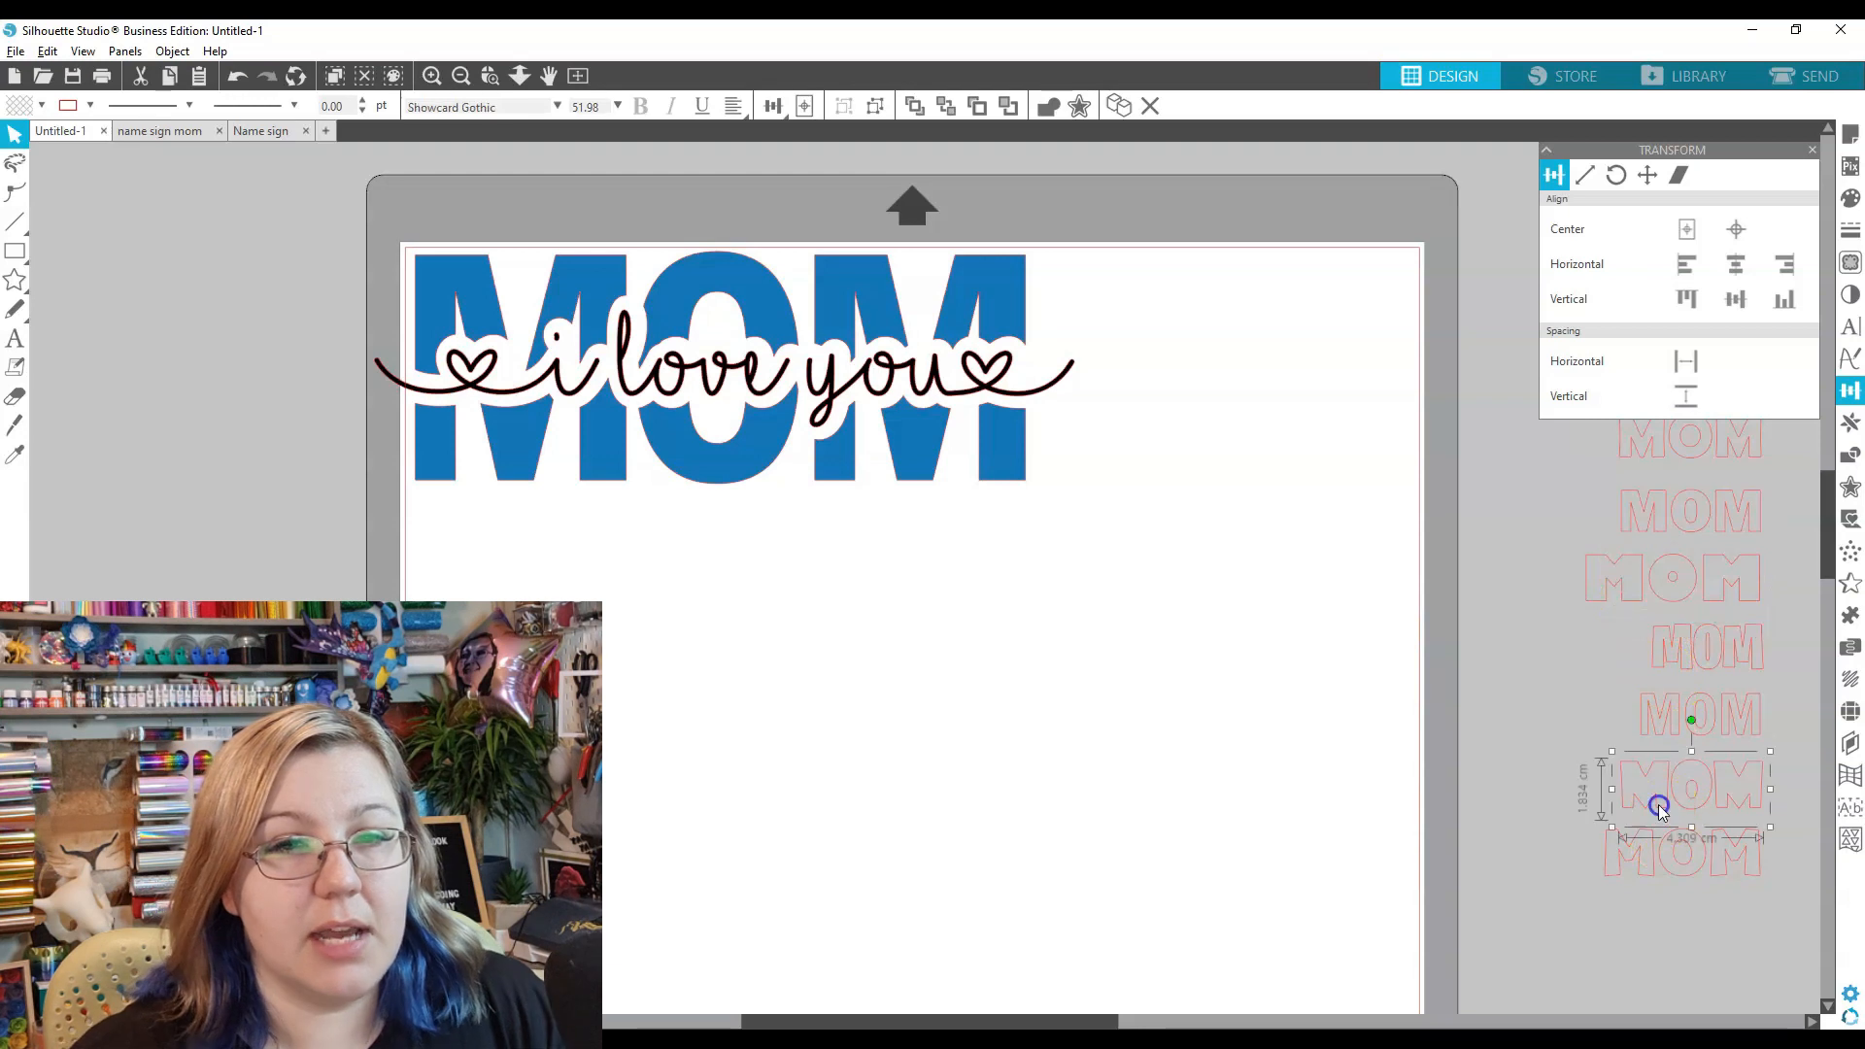
left_click_drag(1660, 809, 653, 748)
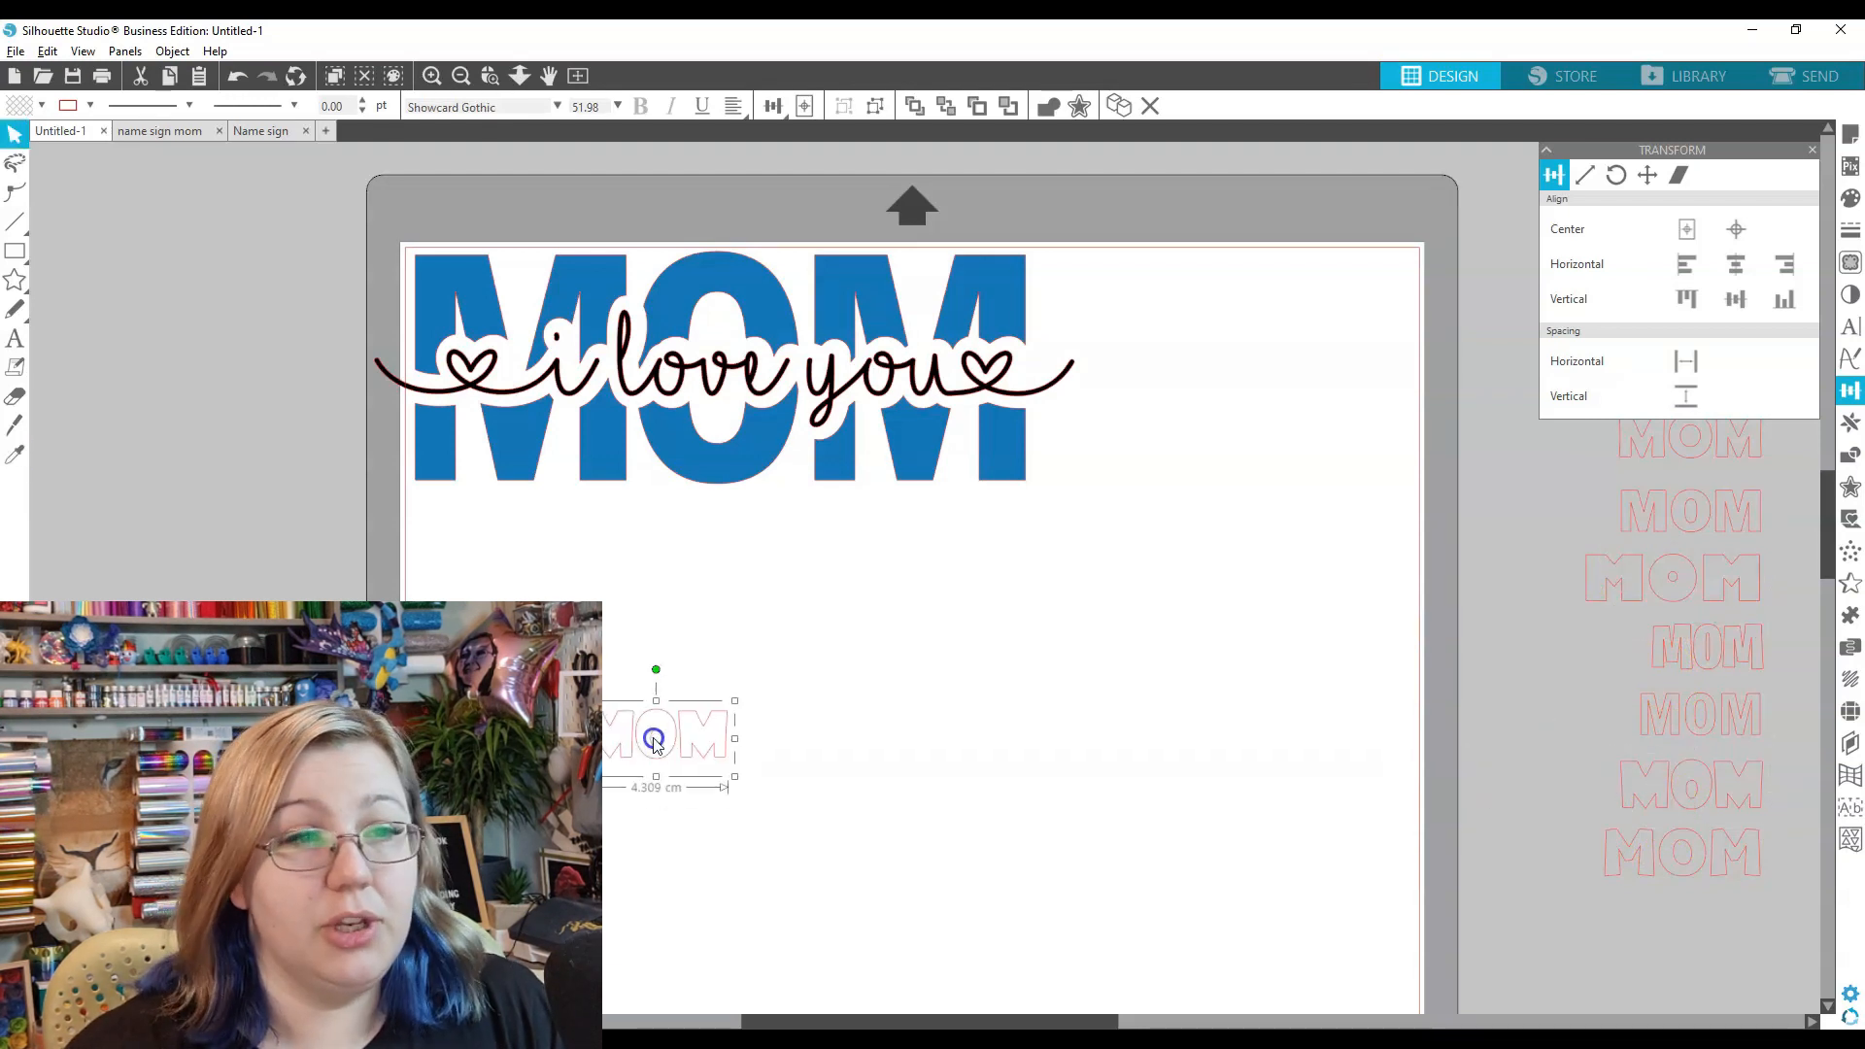
left_click(837, 843)
left_click(786, 787)
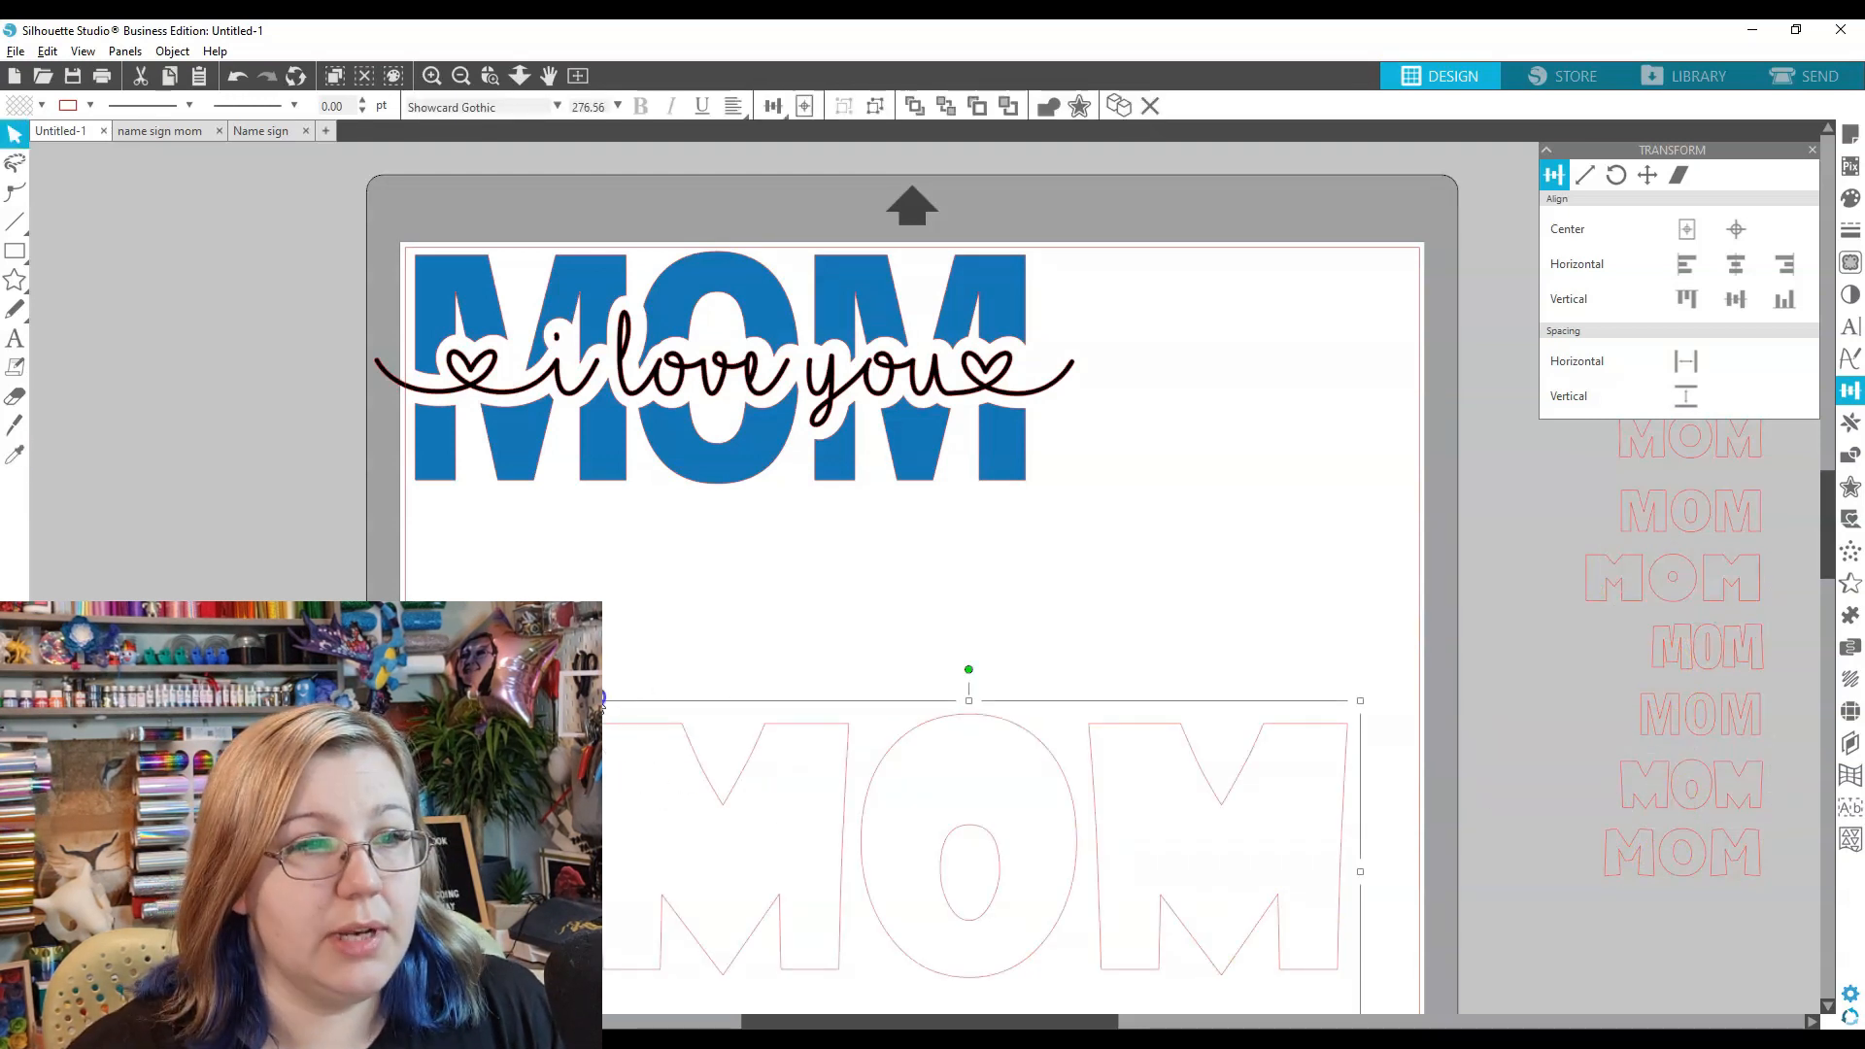
left_click_drag(574, 703, 745, 784)
left_click_drag(978, 887, 686, 691)
double_click(687, 690)
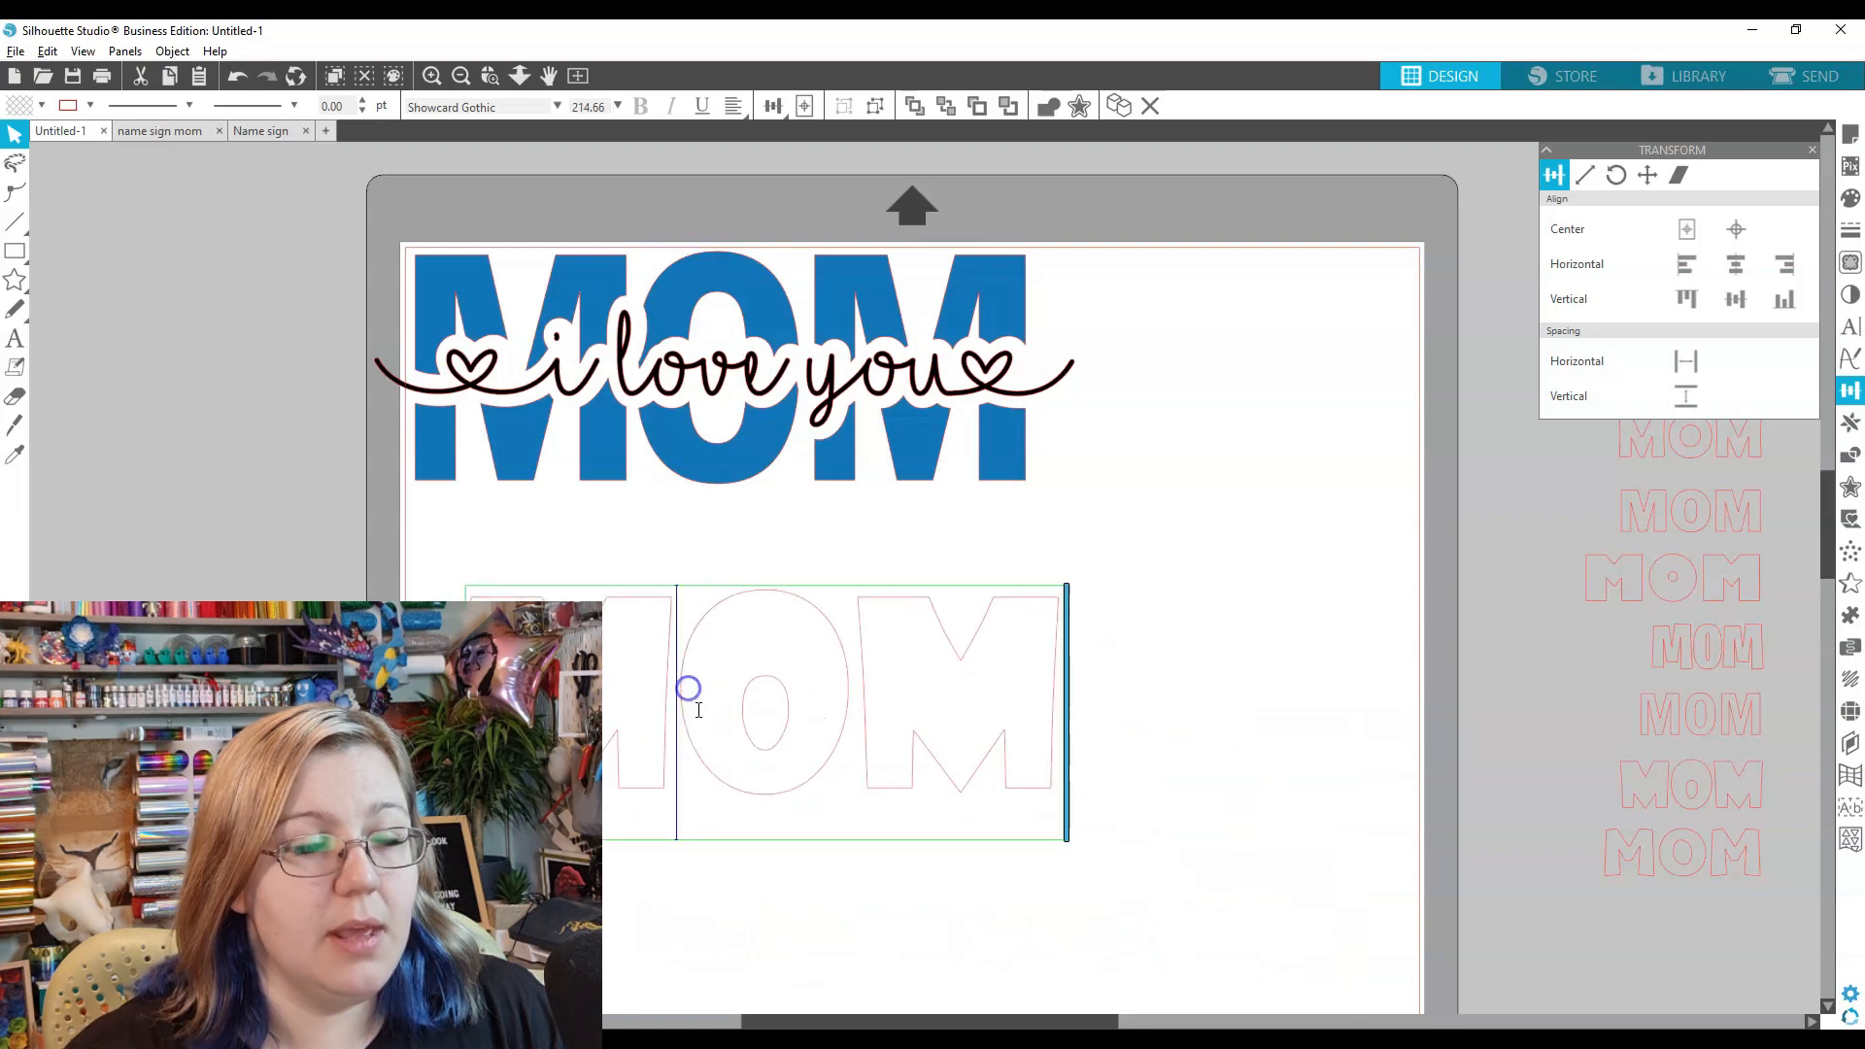
key("i")
key("Escape")
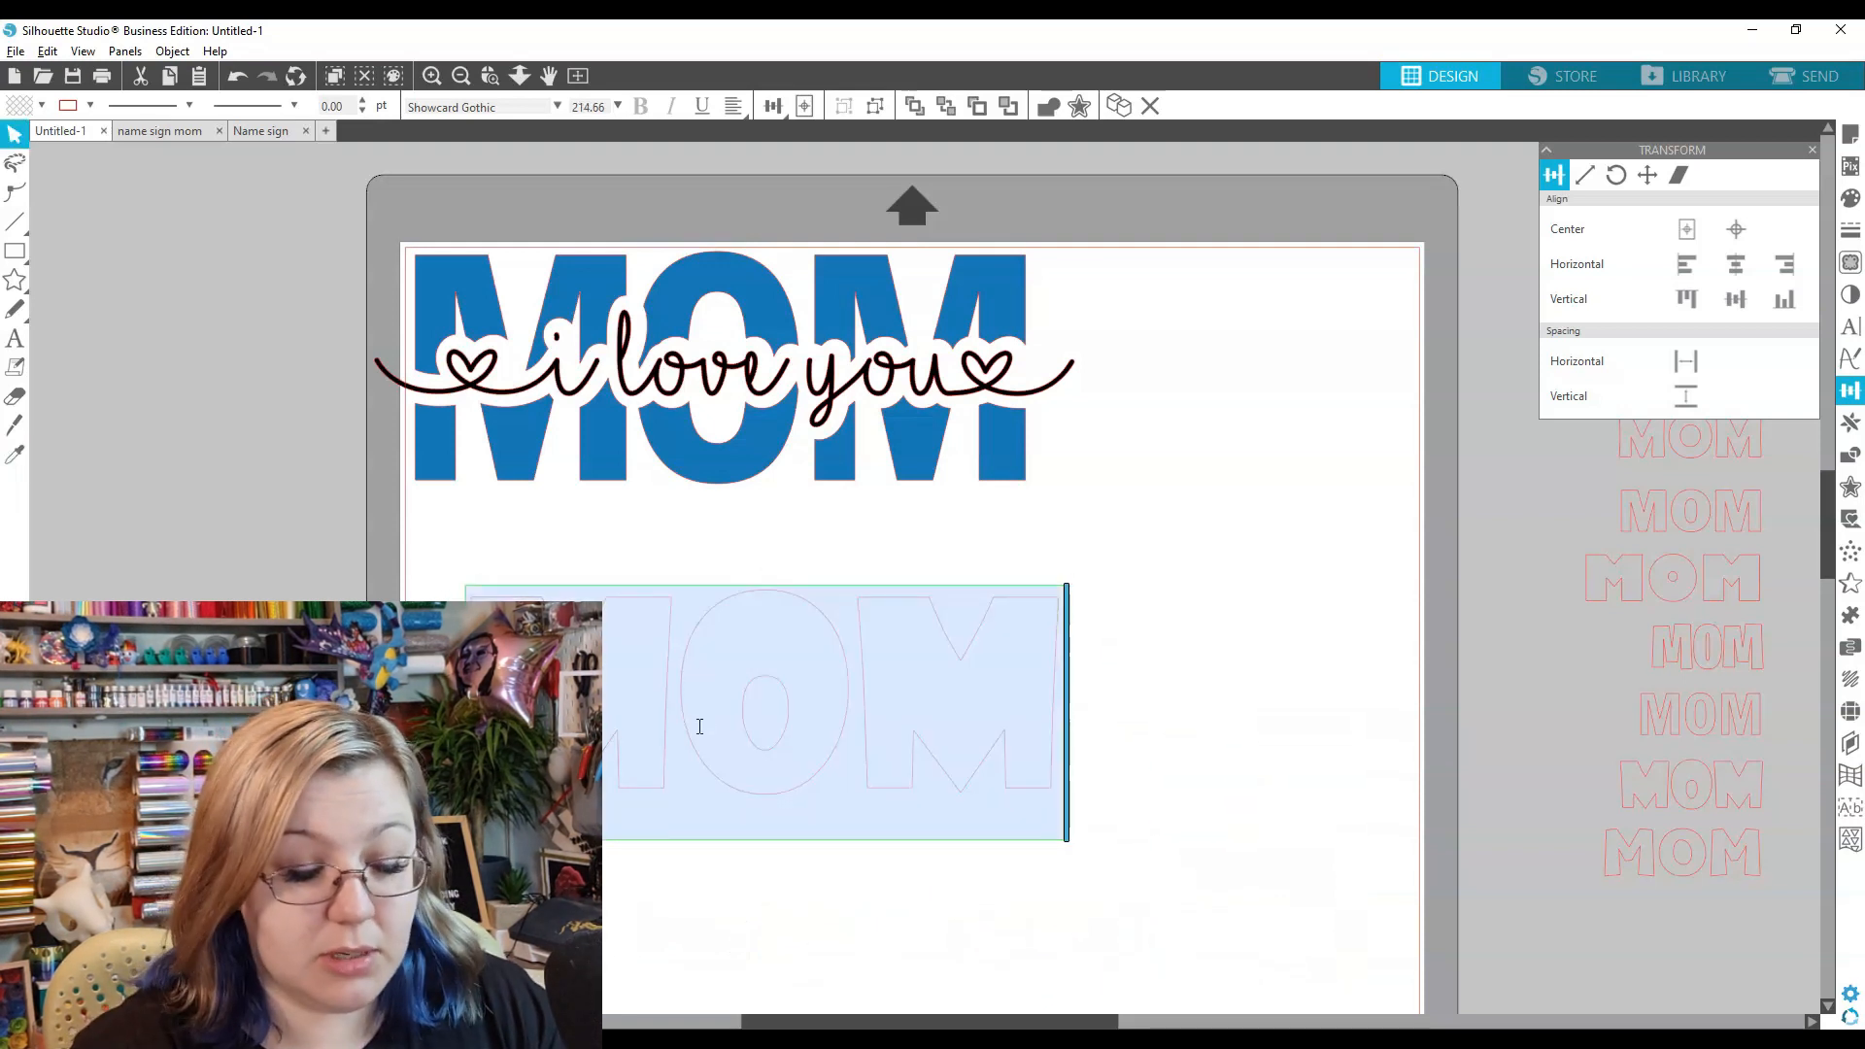
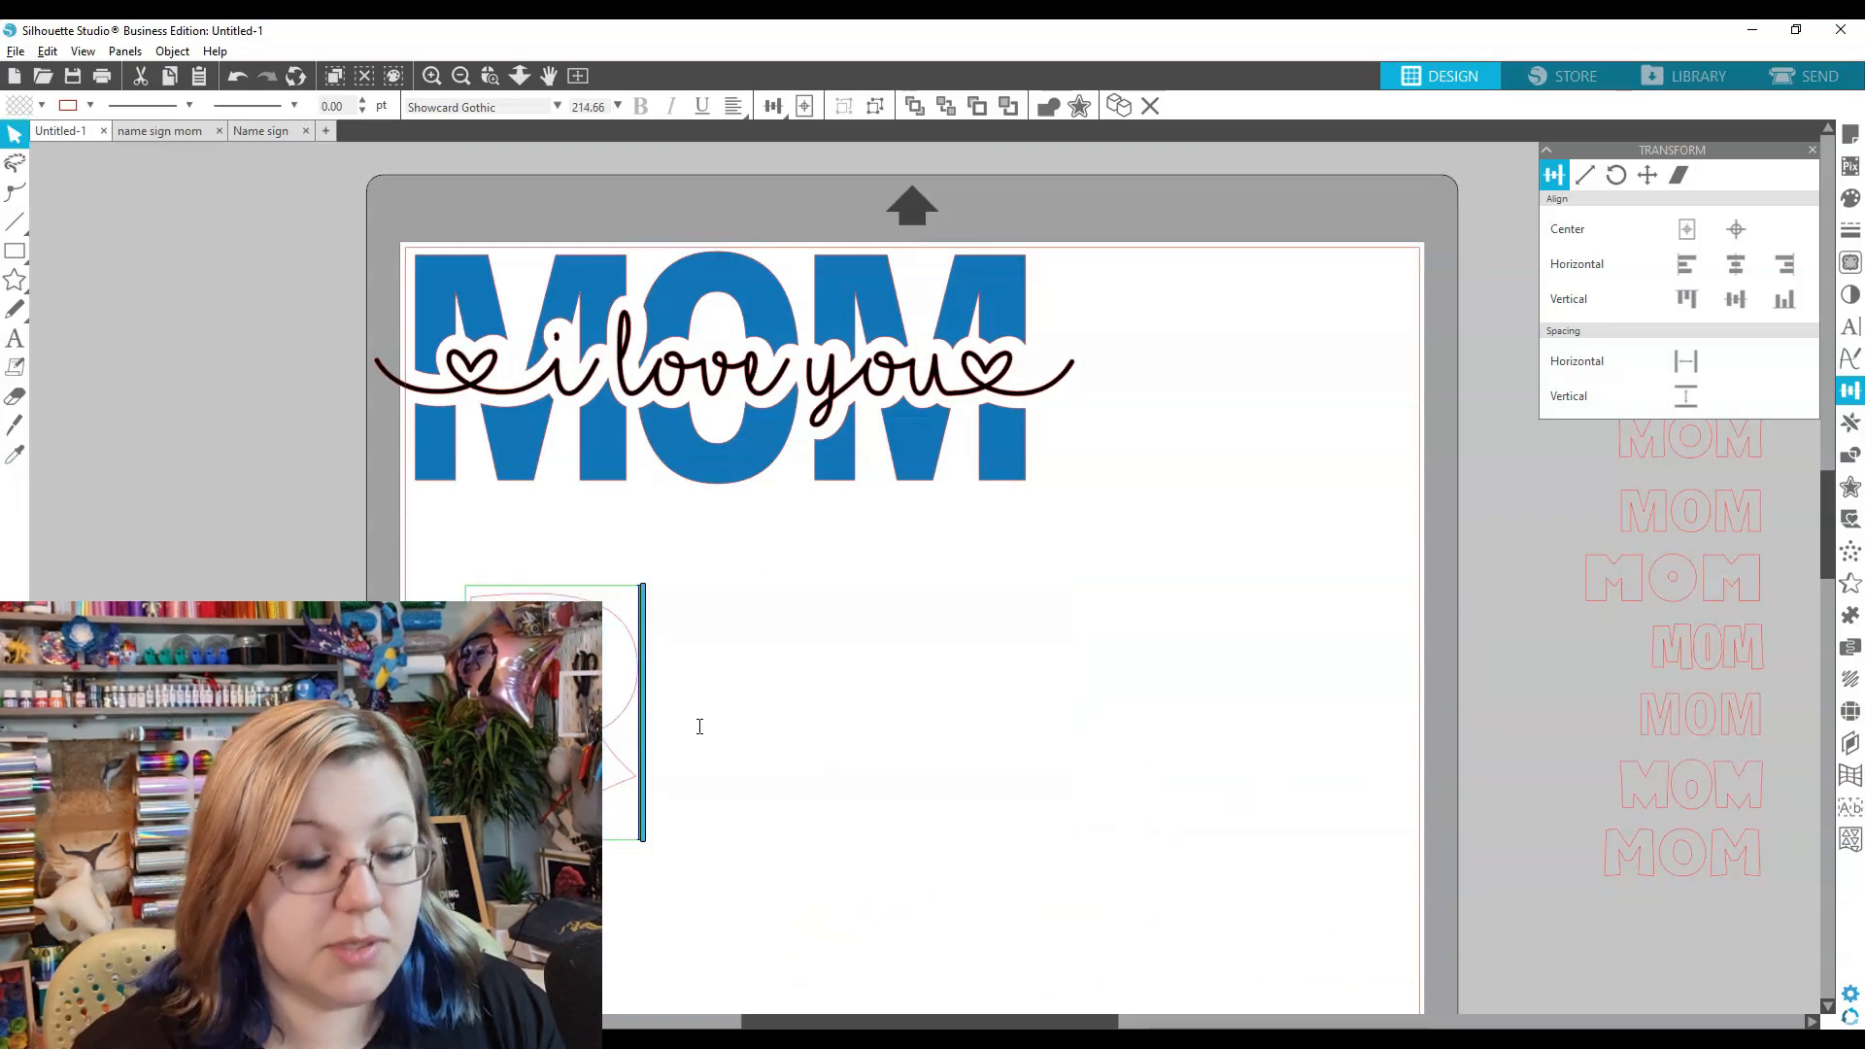
key("Escape")
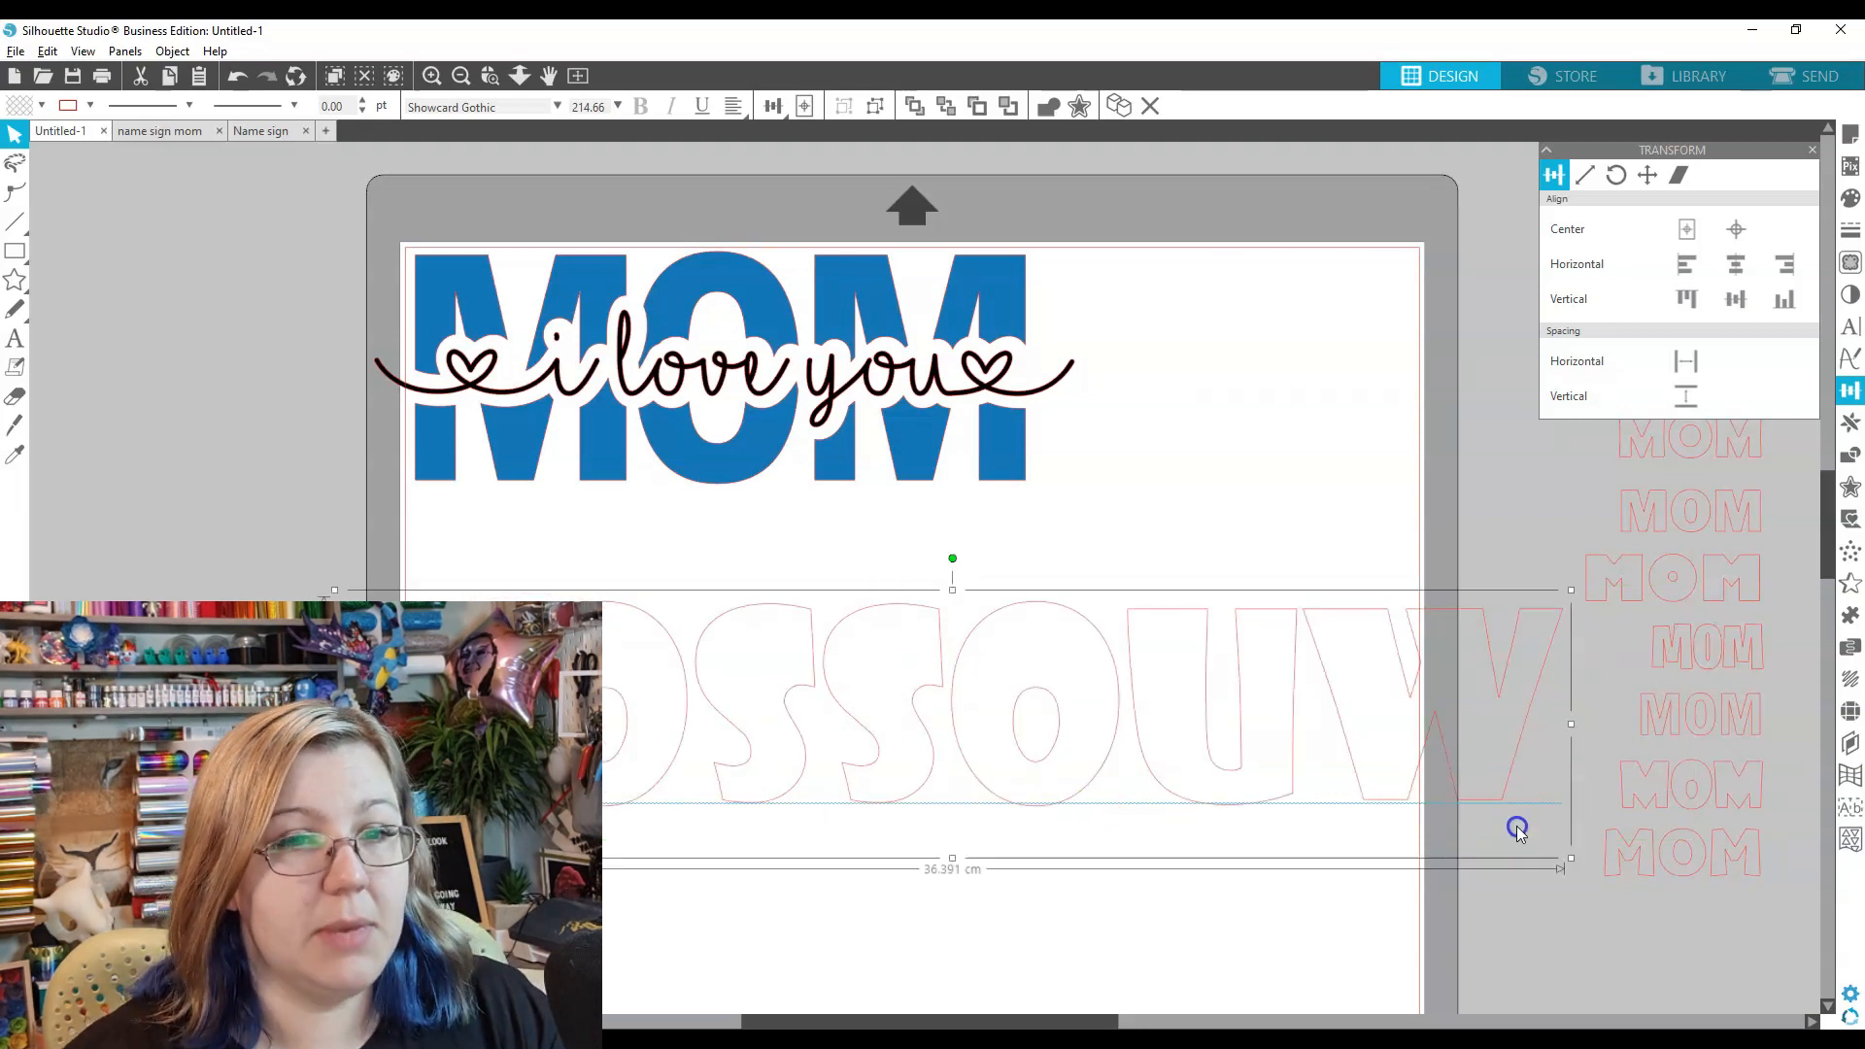
left_click_drag(1573, 859, 1411, 828)
left_click(886, 769)
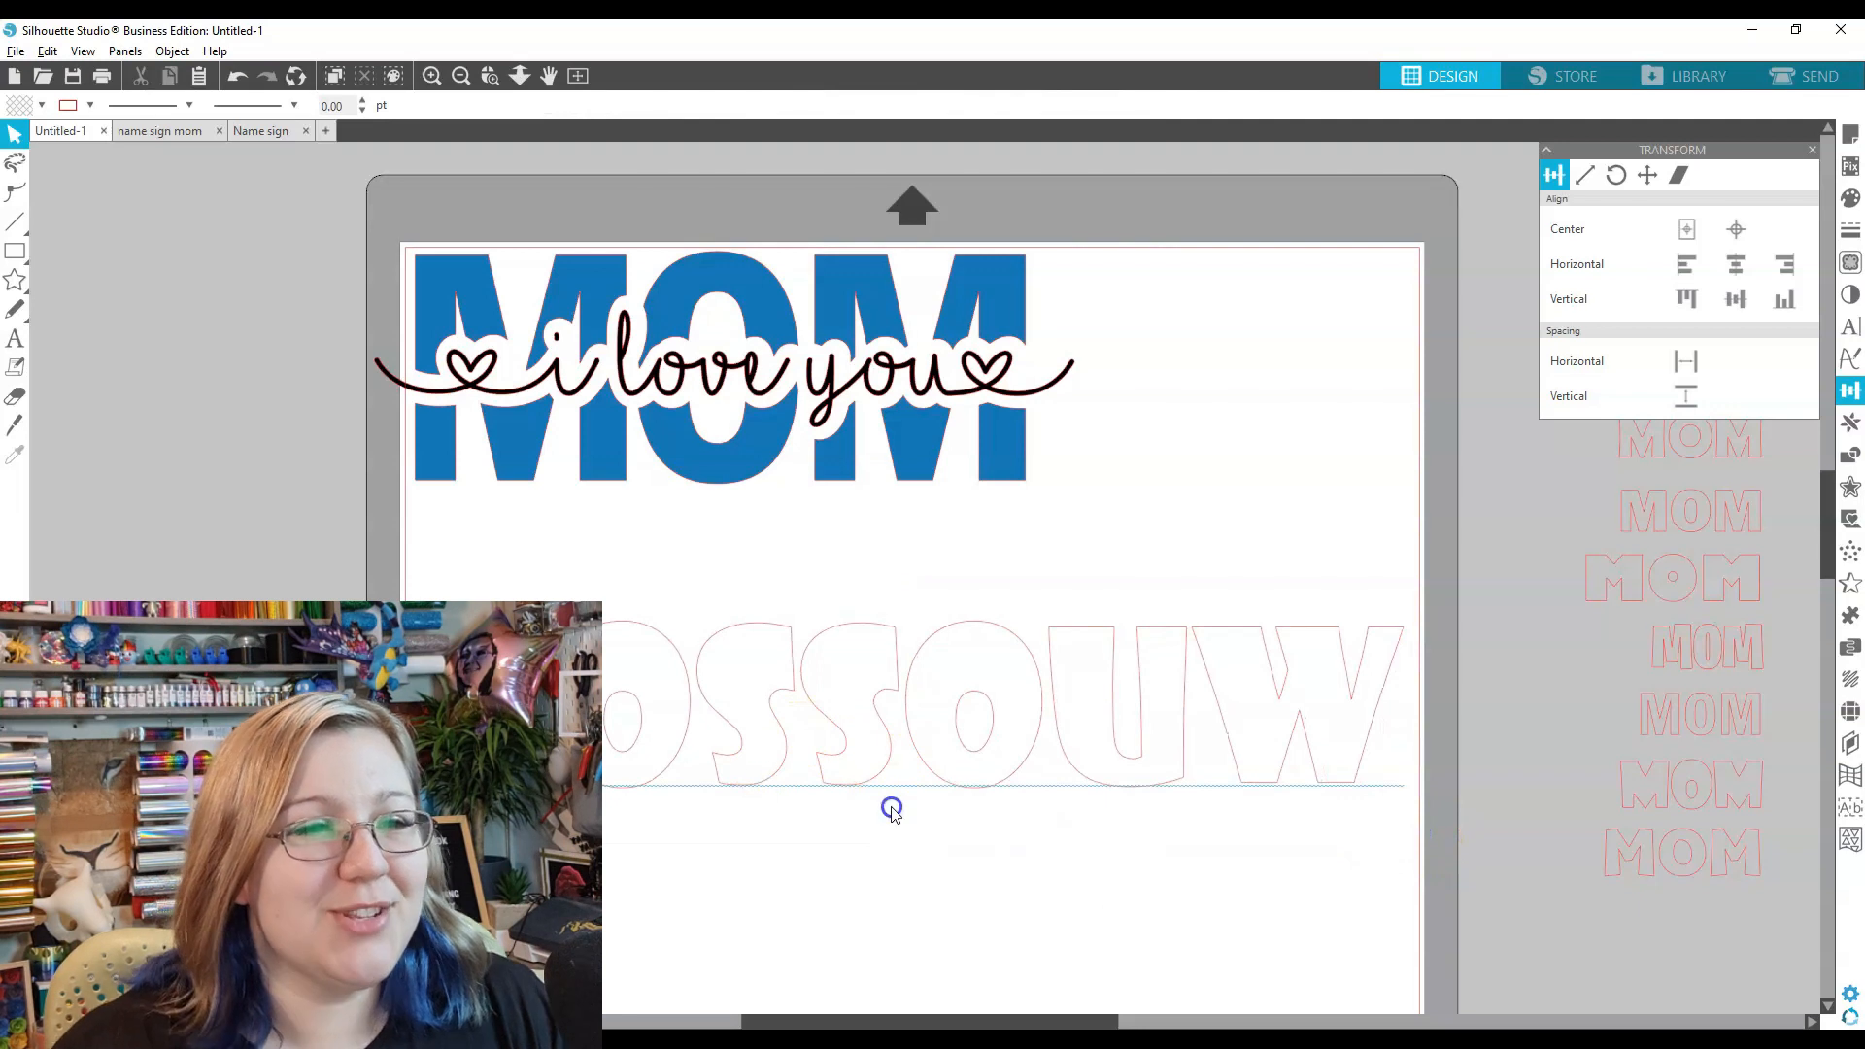
- Start a new text line below ROSSOUW with the Text tool
scroll(882, 886, "down", 2)
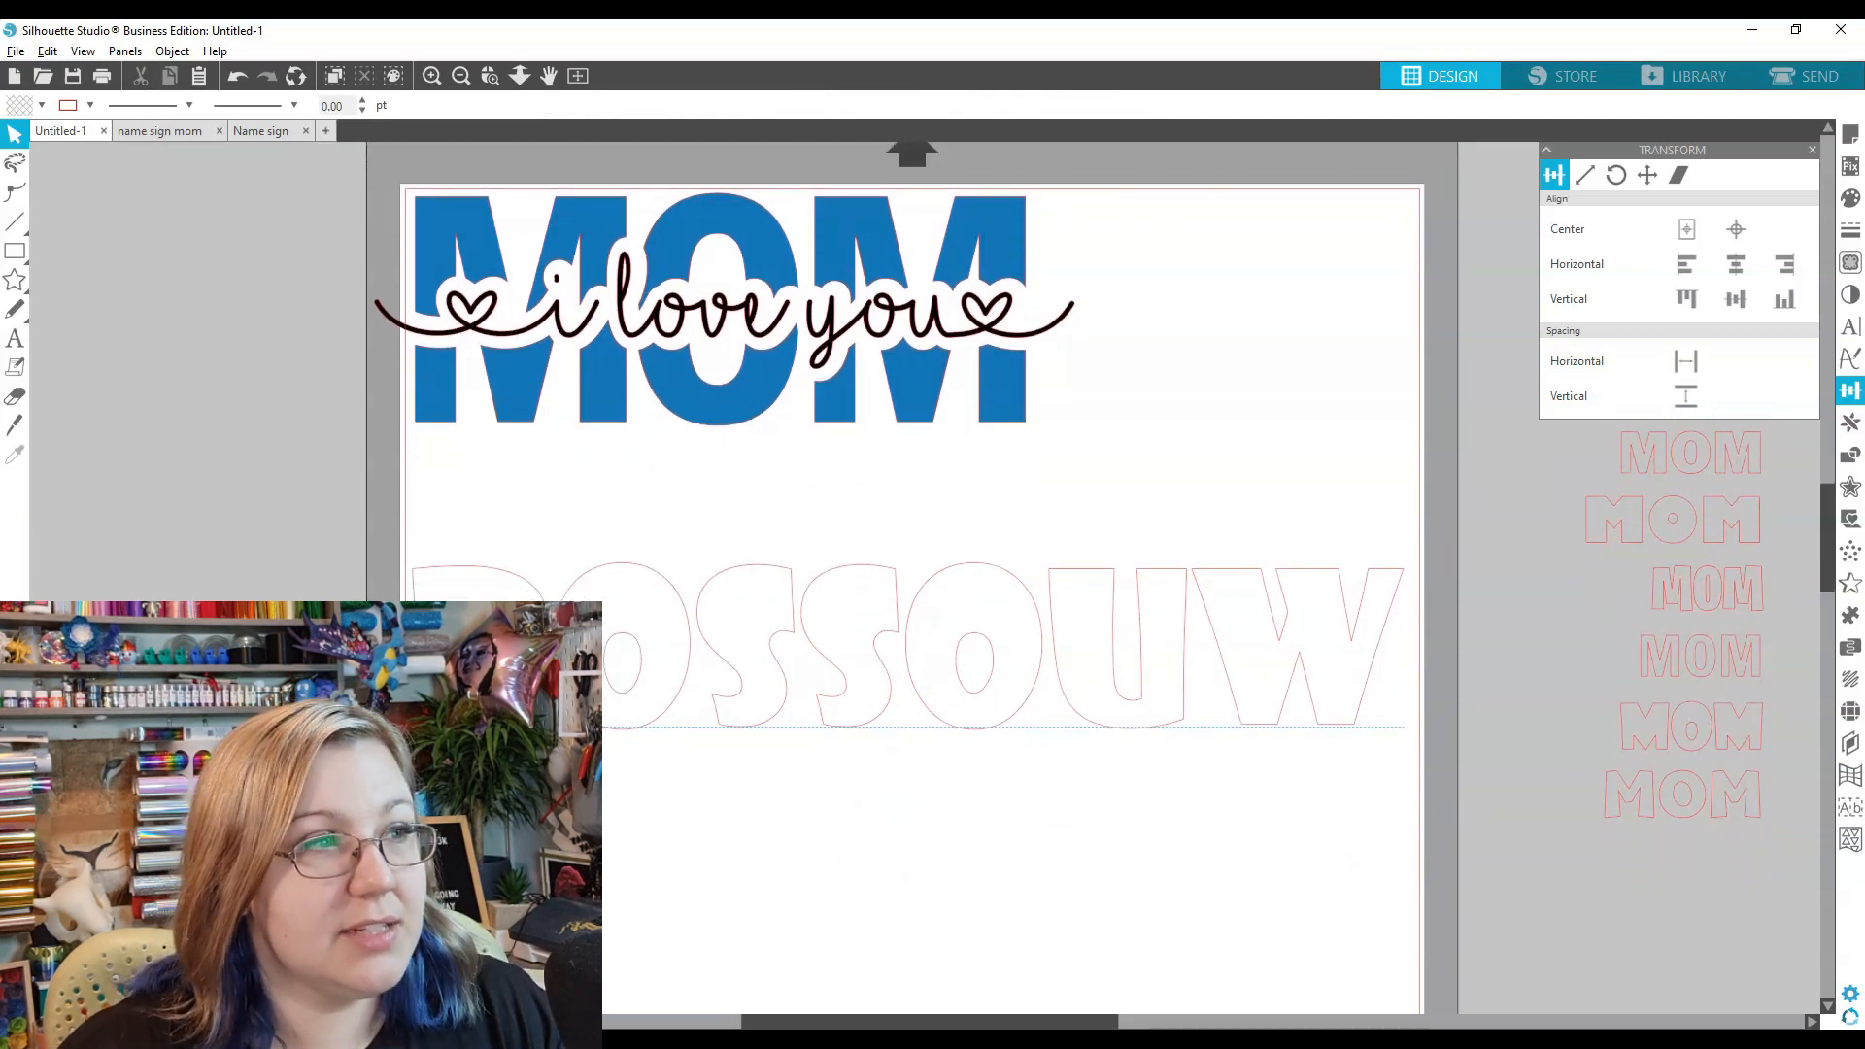
left_click(15, 338)
left_click(784, 788)
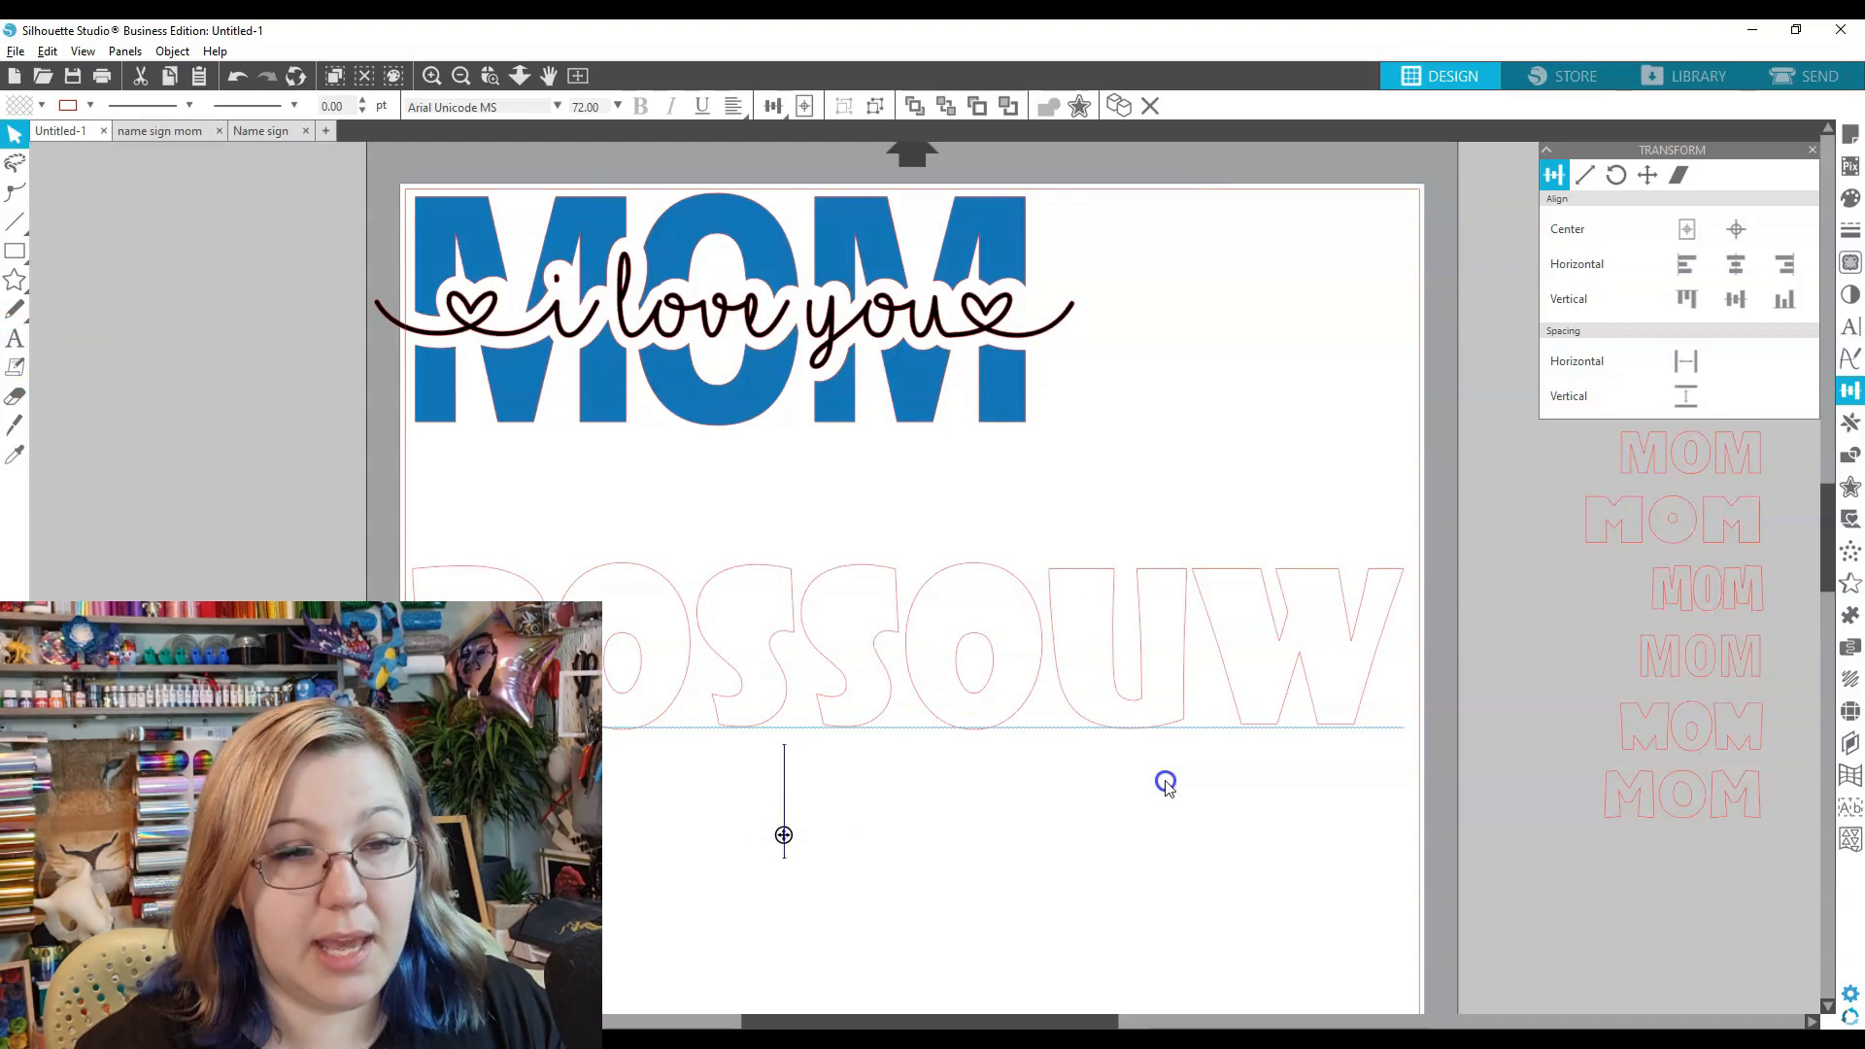
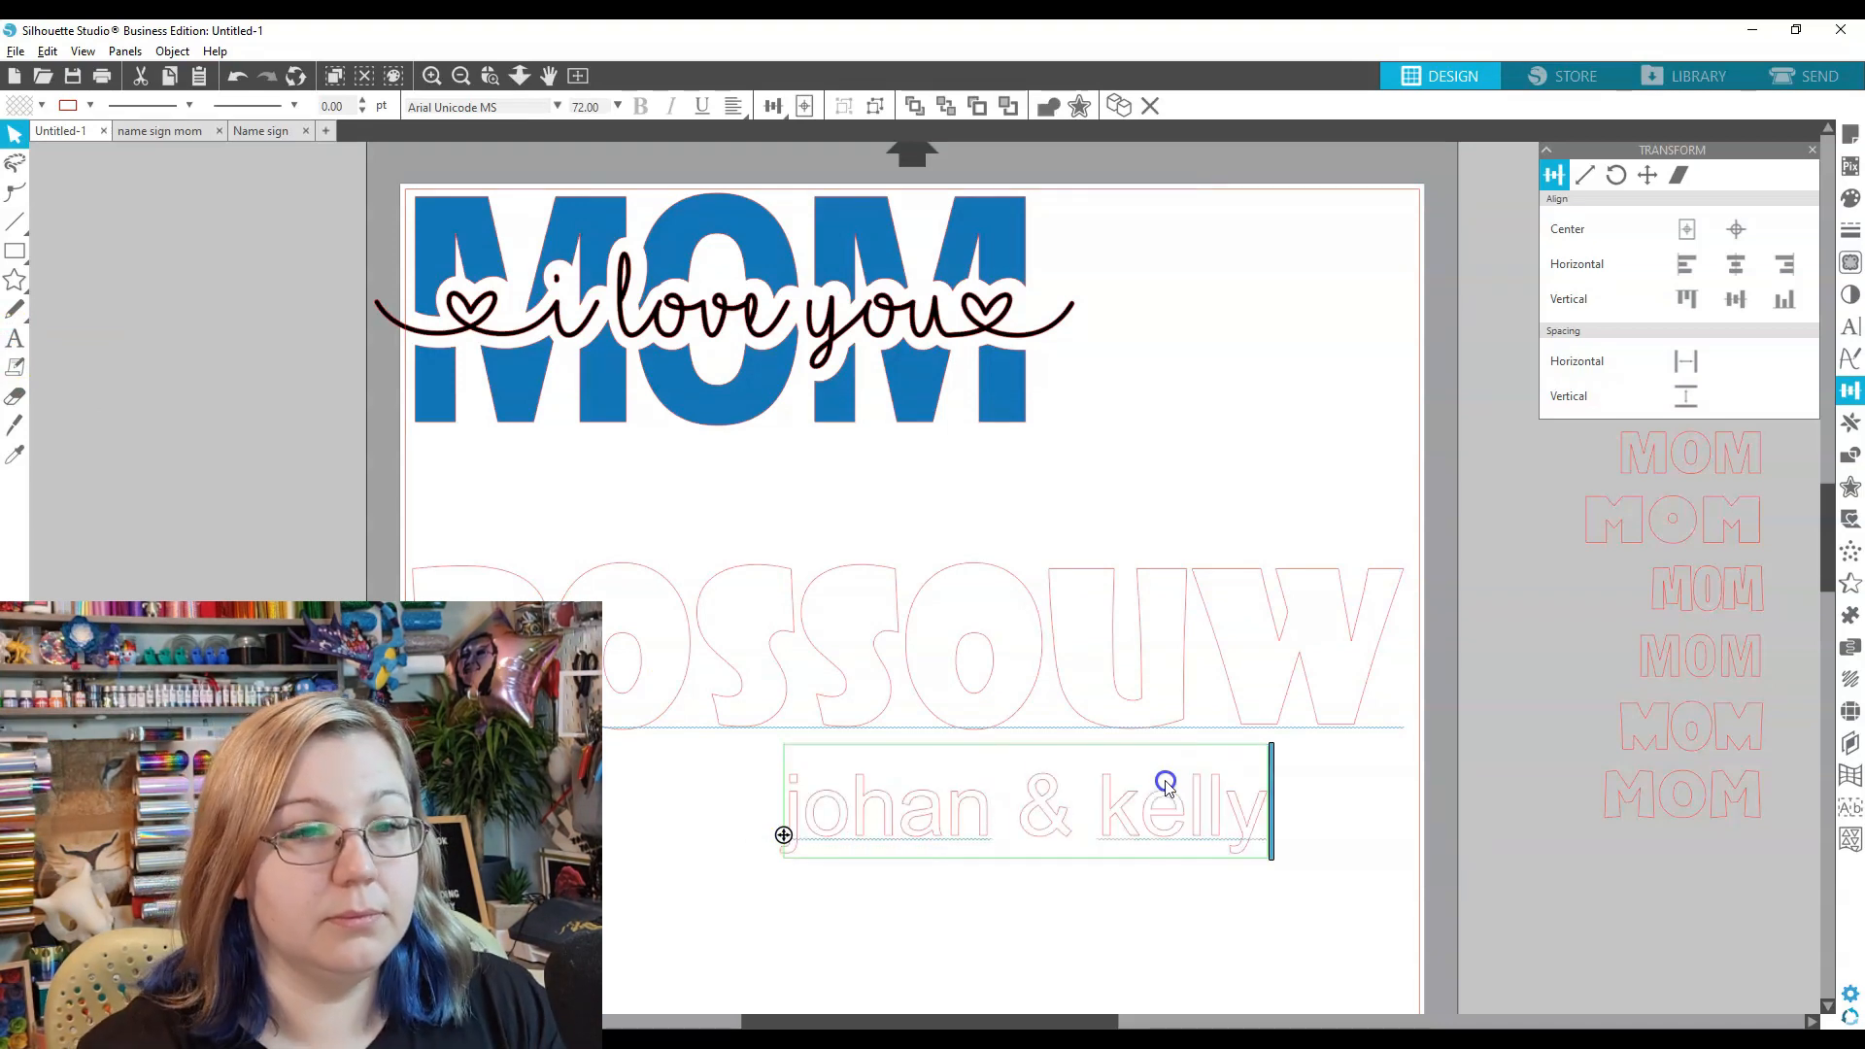
left_click(1620, 475)
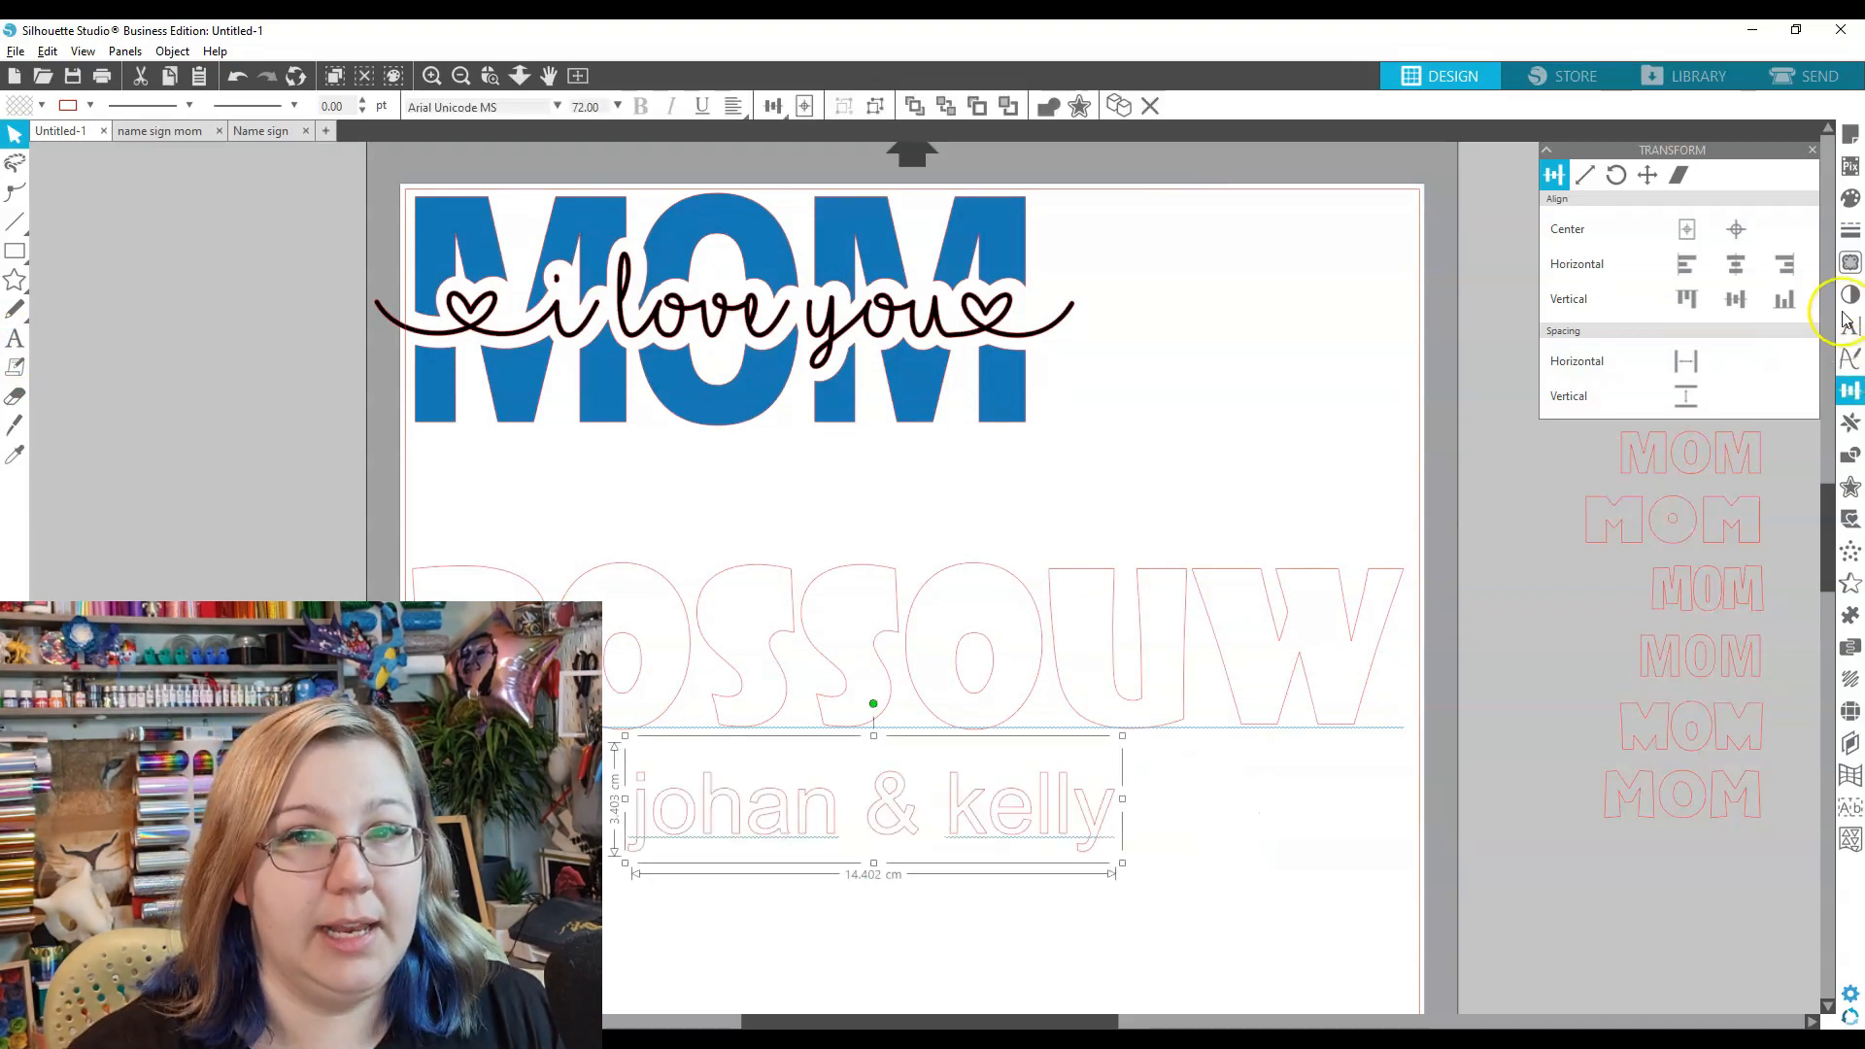
left_click(1851, 329)
scroll(1748, 416, "down", 8)
left_click_drag(1802, 320, 1818, 387)
left_click(1602, 431)
left_click(1584, 175)
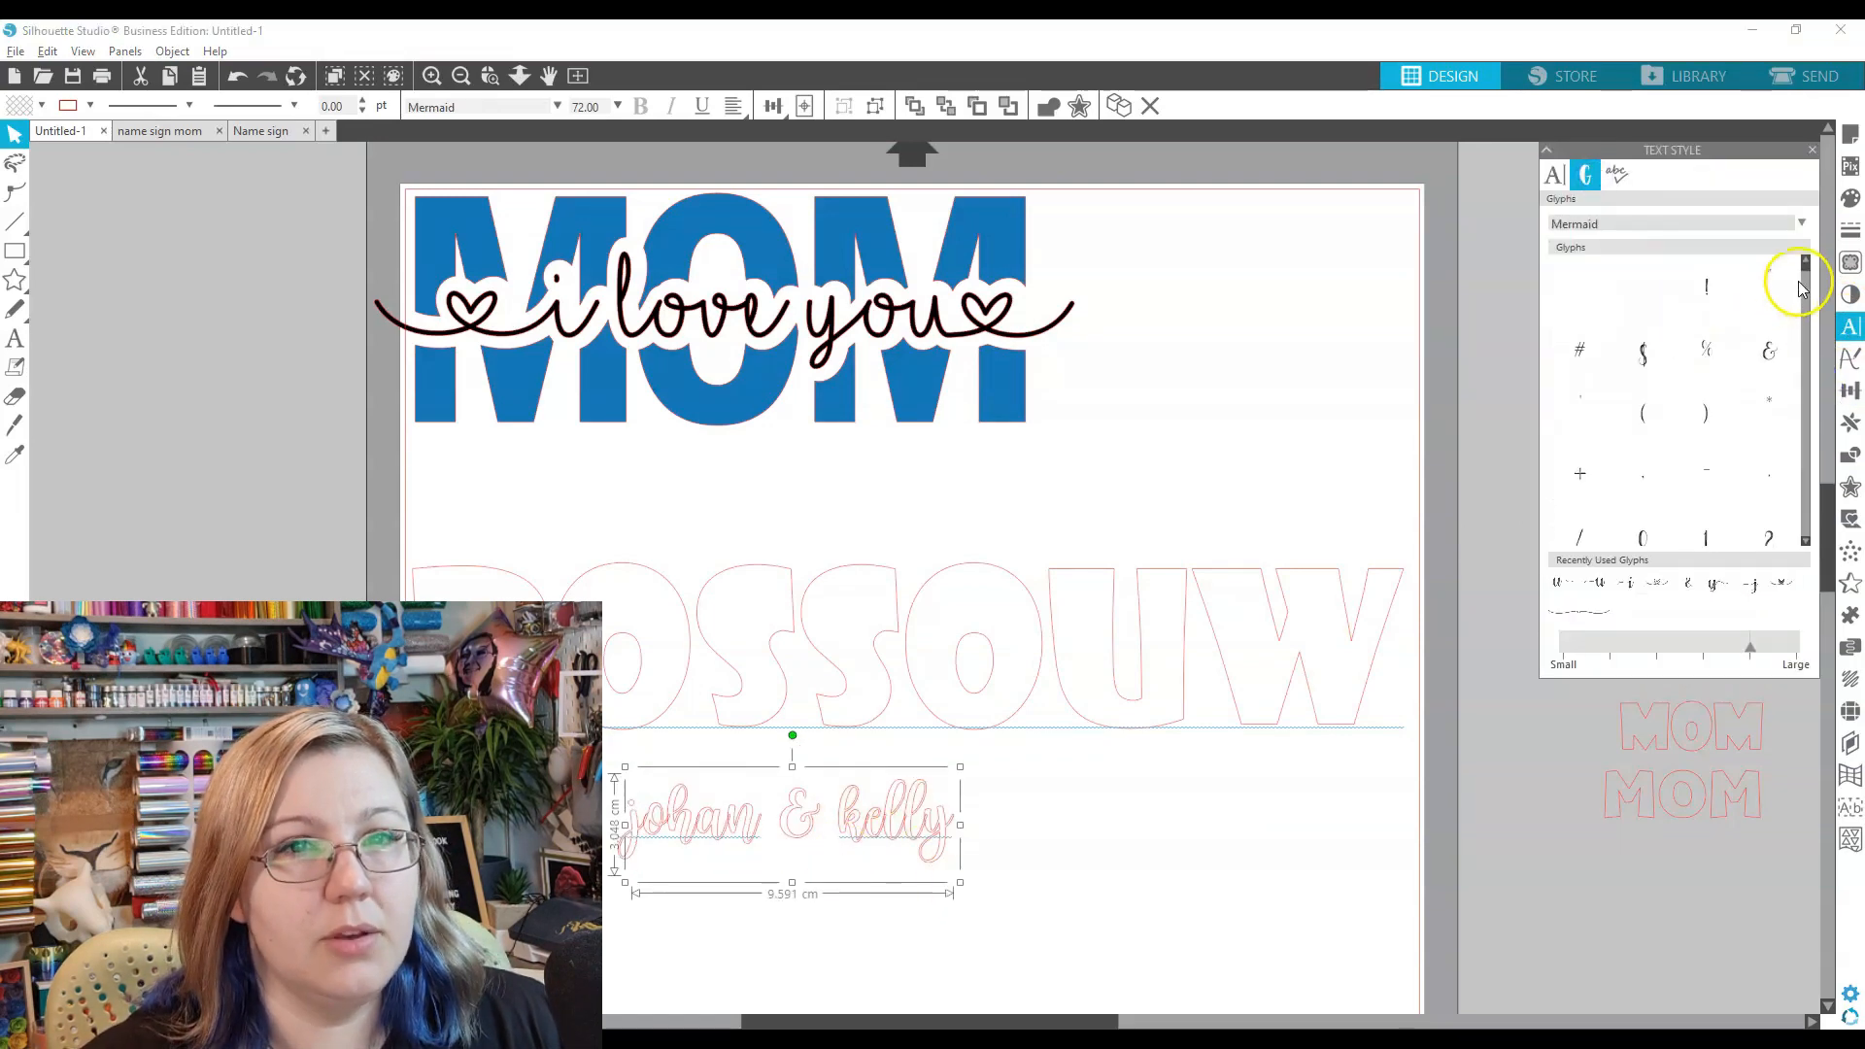
left_click_drag(1804, 272, 1811, 301)
left_click_drag(1813, 321, 1798, 439)
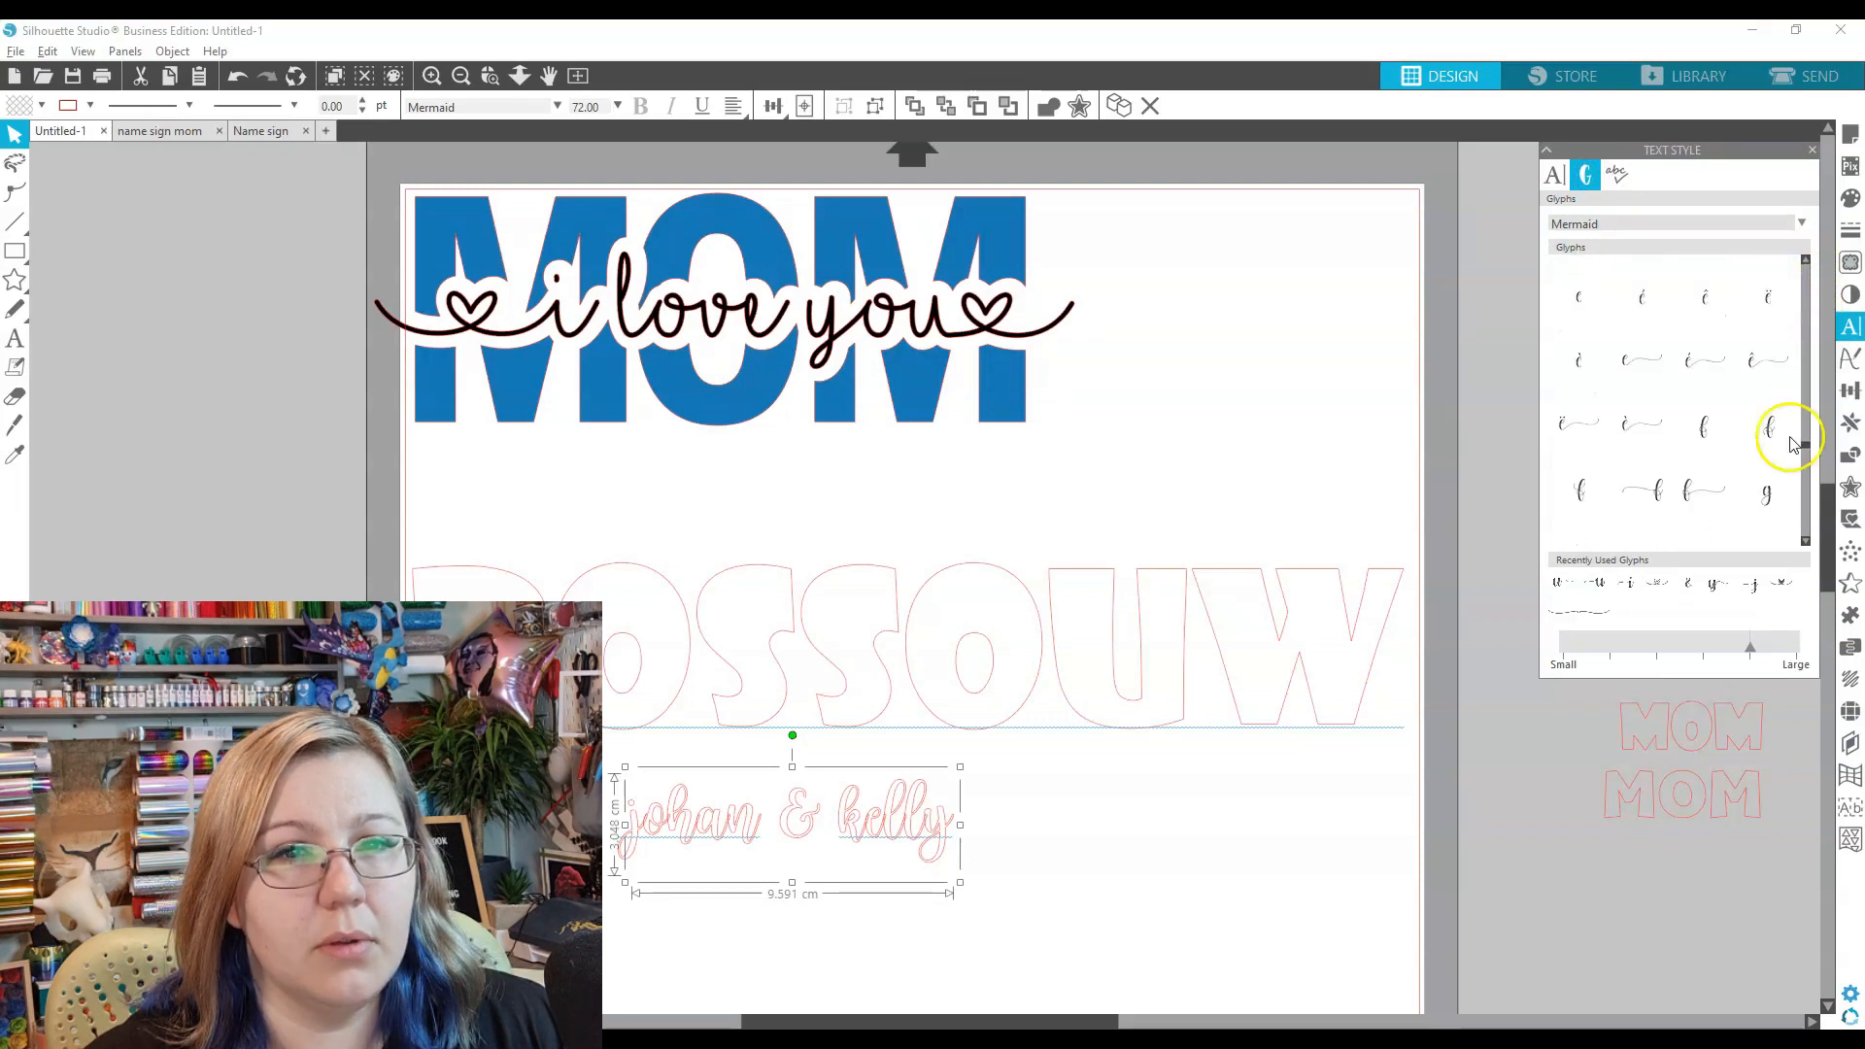
left_click(626, 837)
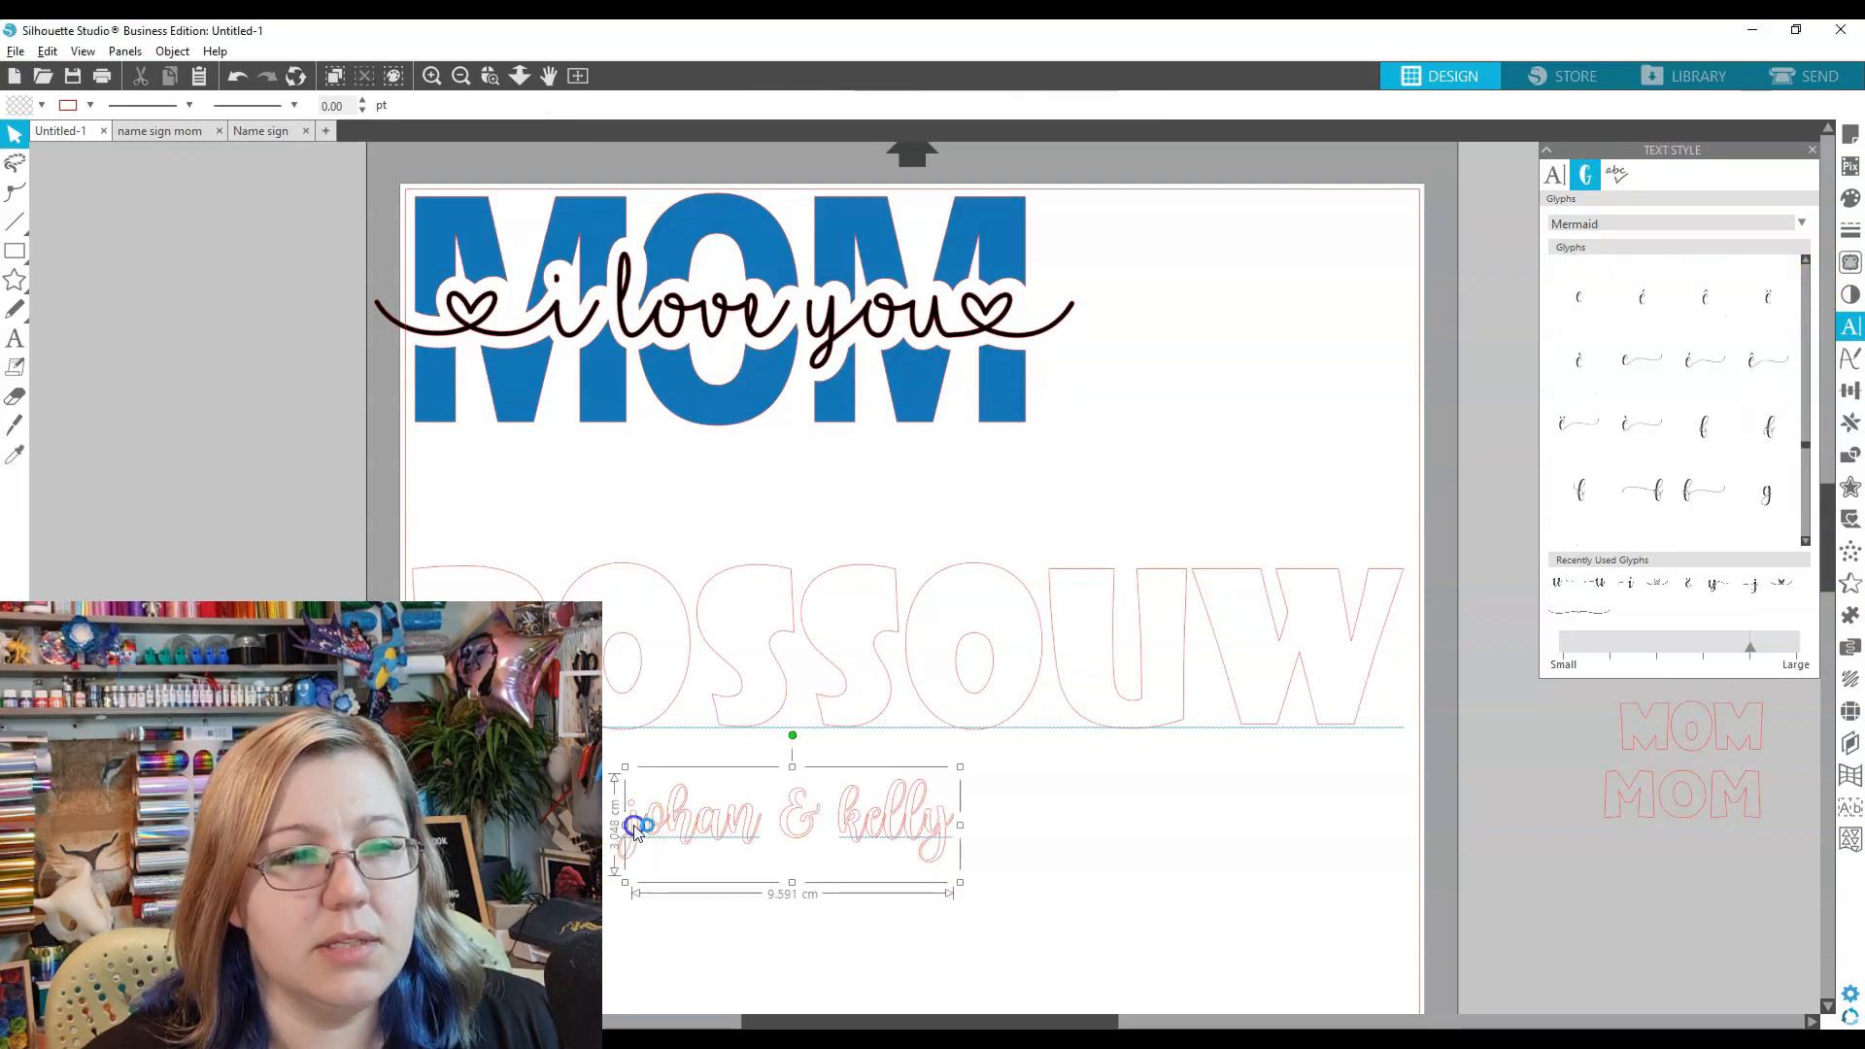
double_click(626, 838)
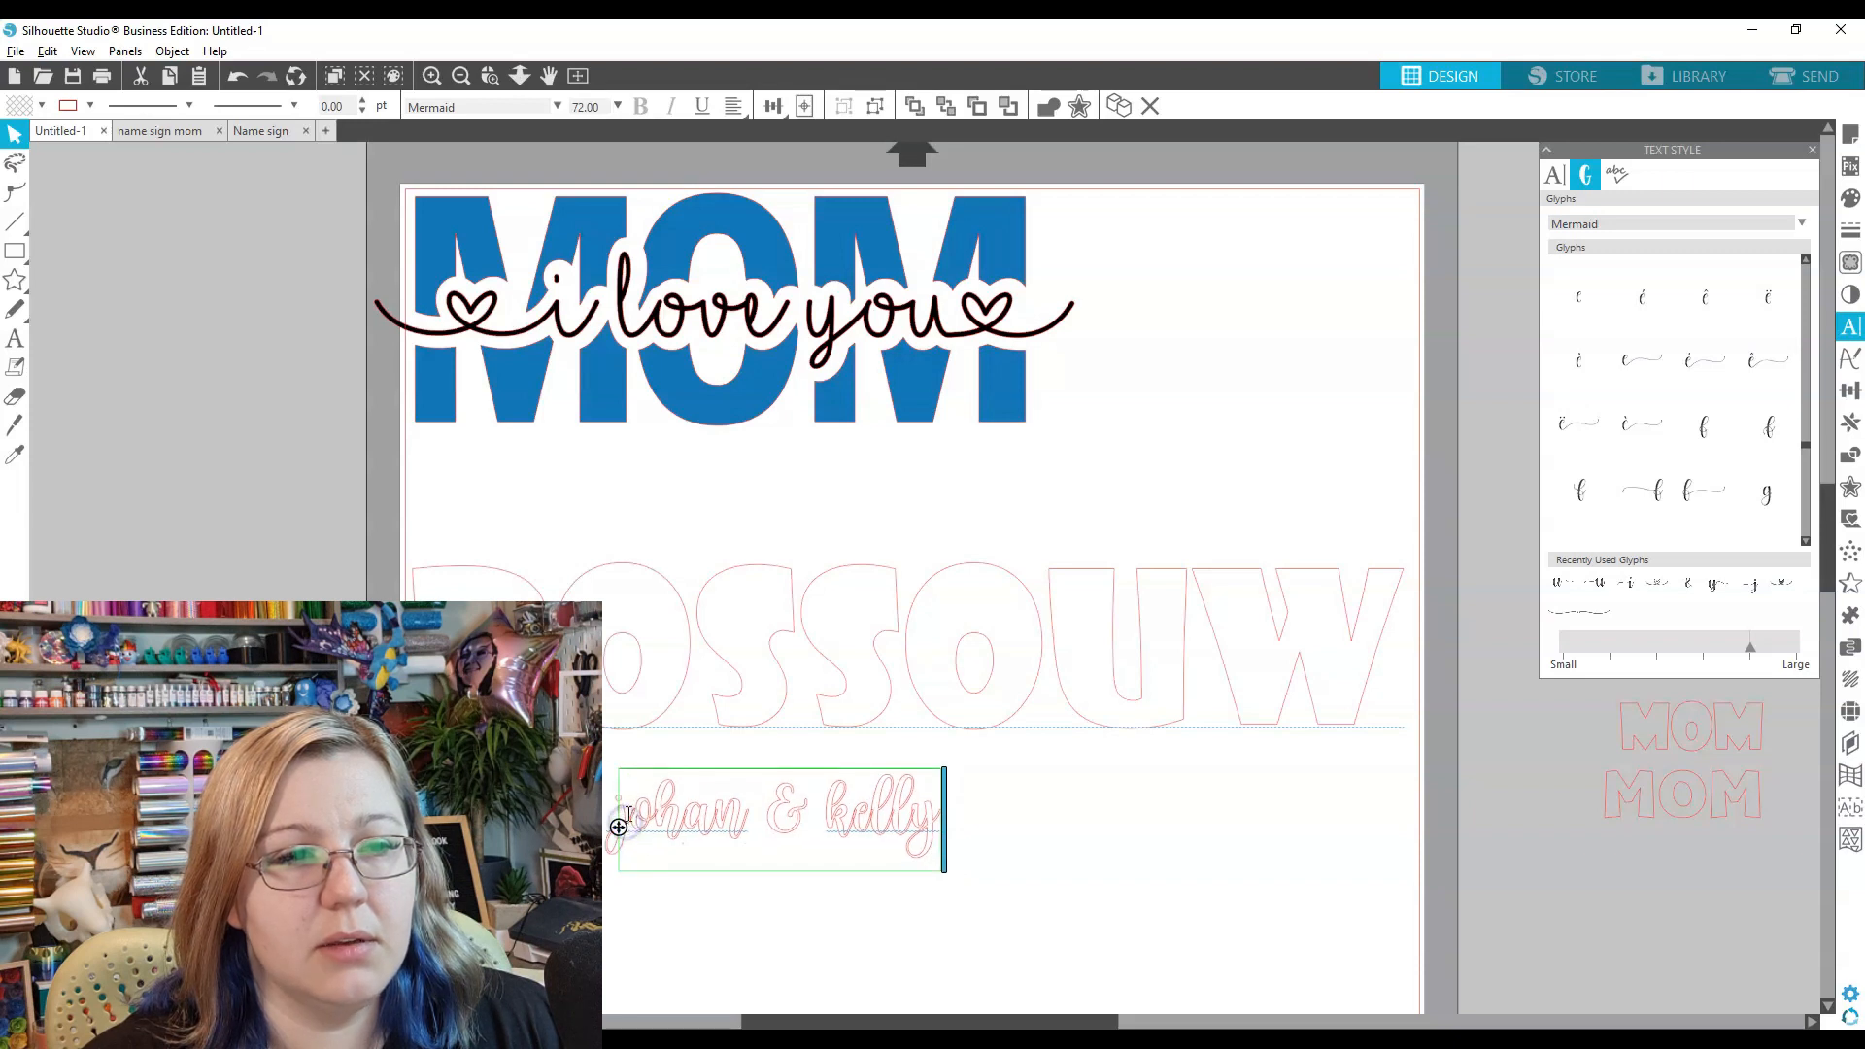
scroll(1754, 461, "down", 3)
left_click(1768, 459)
left_click_drag(997, 823, 1169, 737)
left_click_drag(1805, 464, 1805, 513)
left_click(1636, 388)
left_click(774, 874)
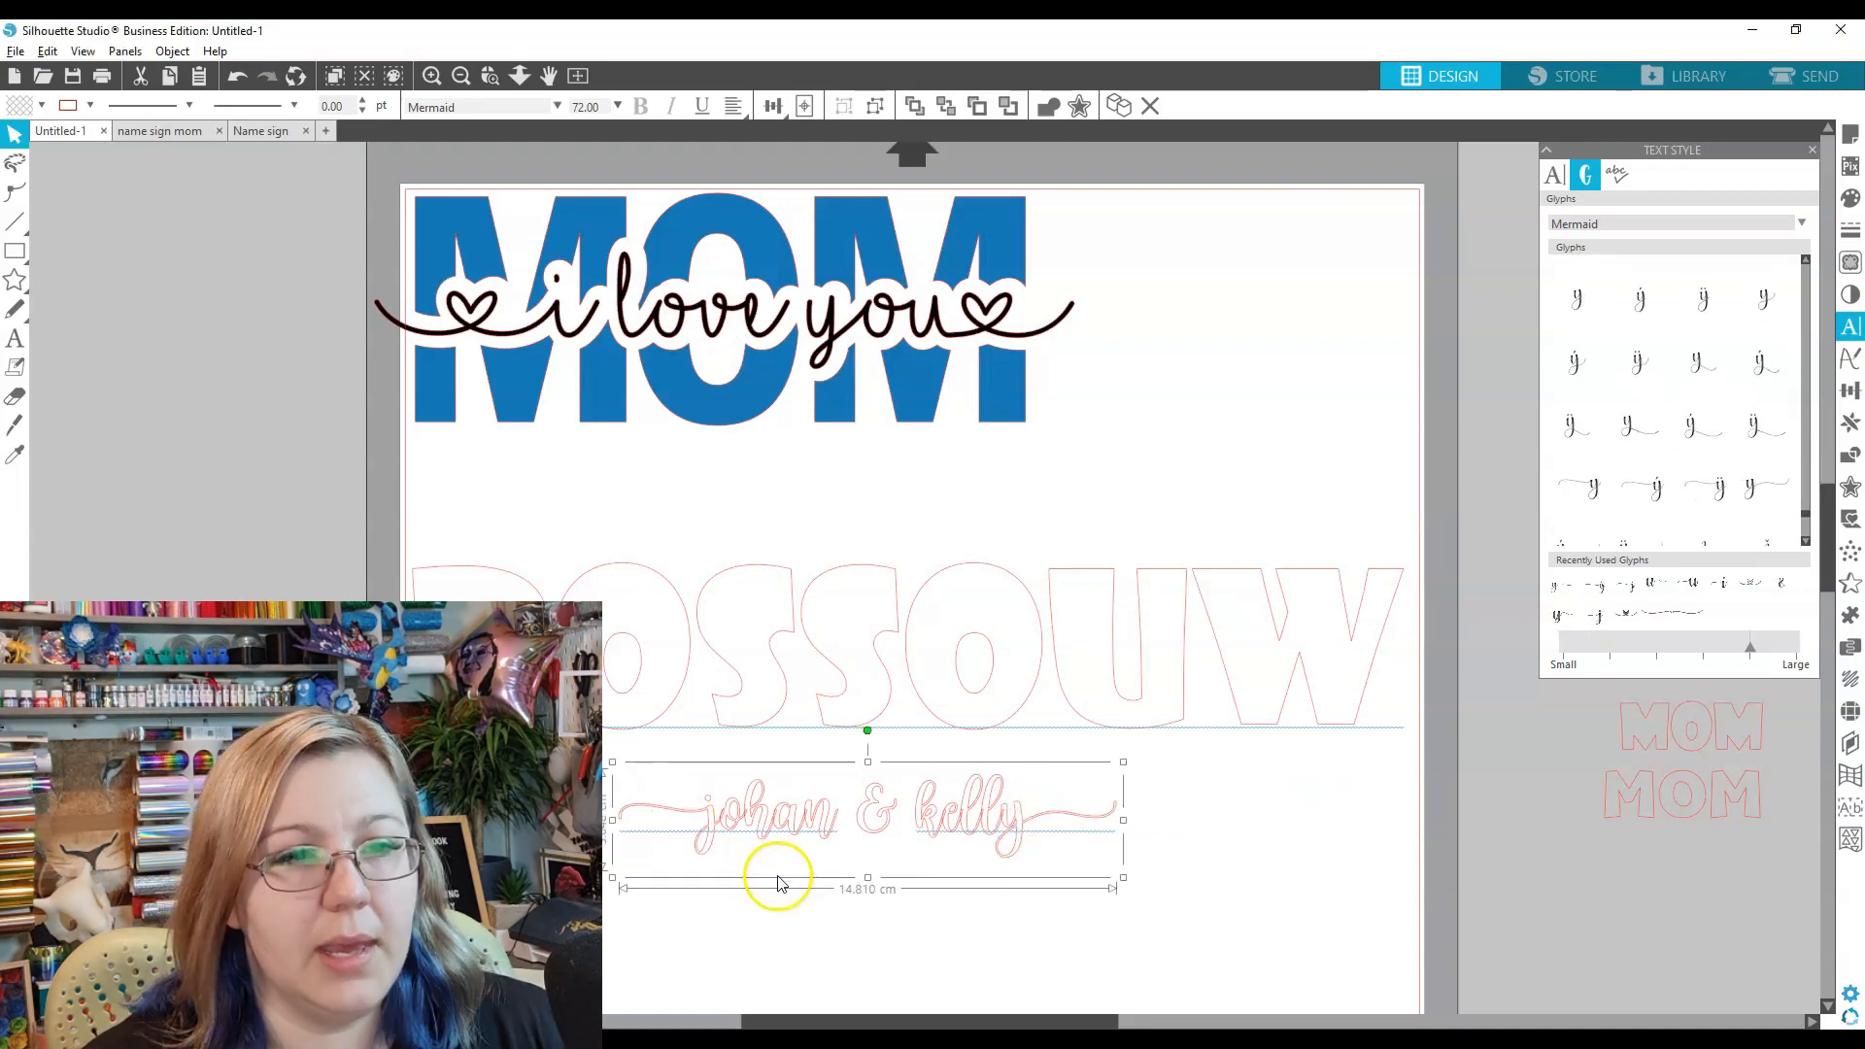
- Stretch ROSSOUW taller and enlarge the script to about 28.2 cm across it
left_click_drag(1115, 883, 1018, 968)
left_click(923, 686)
left_click_drag(907, 774, 894, 559)
left_click(907, 946)
scroll(901, 874, "down", 3)
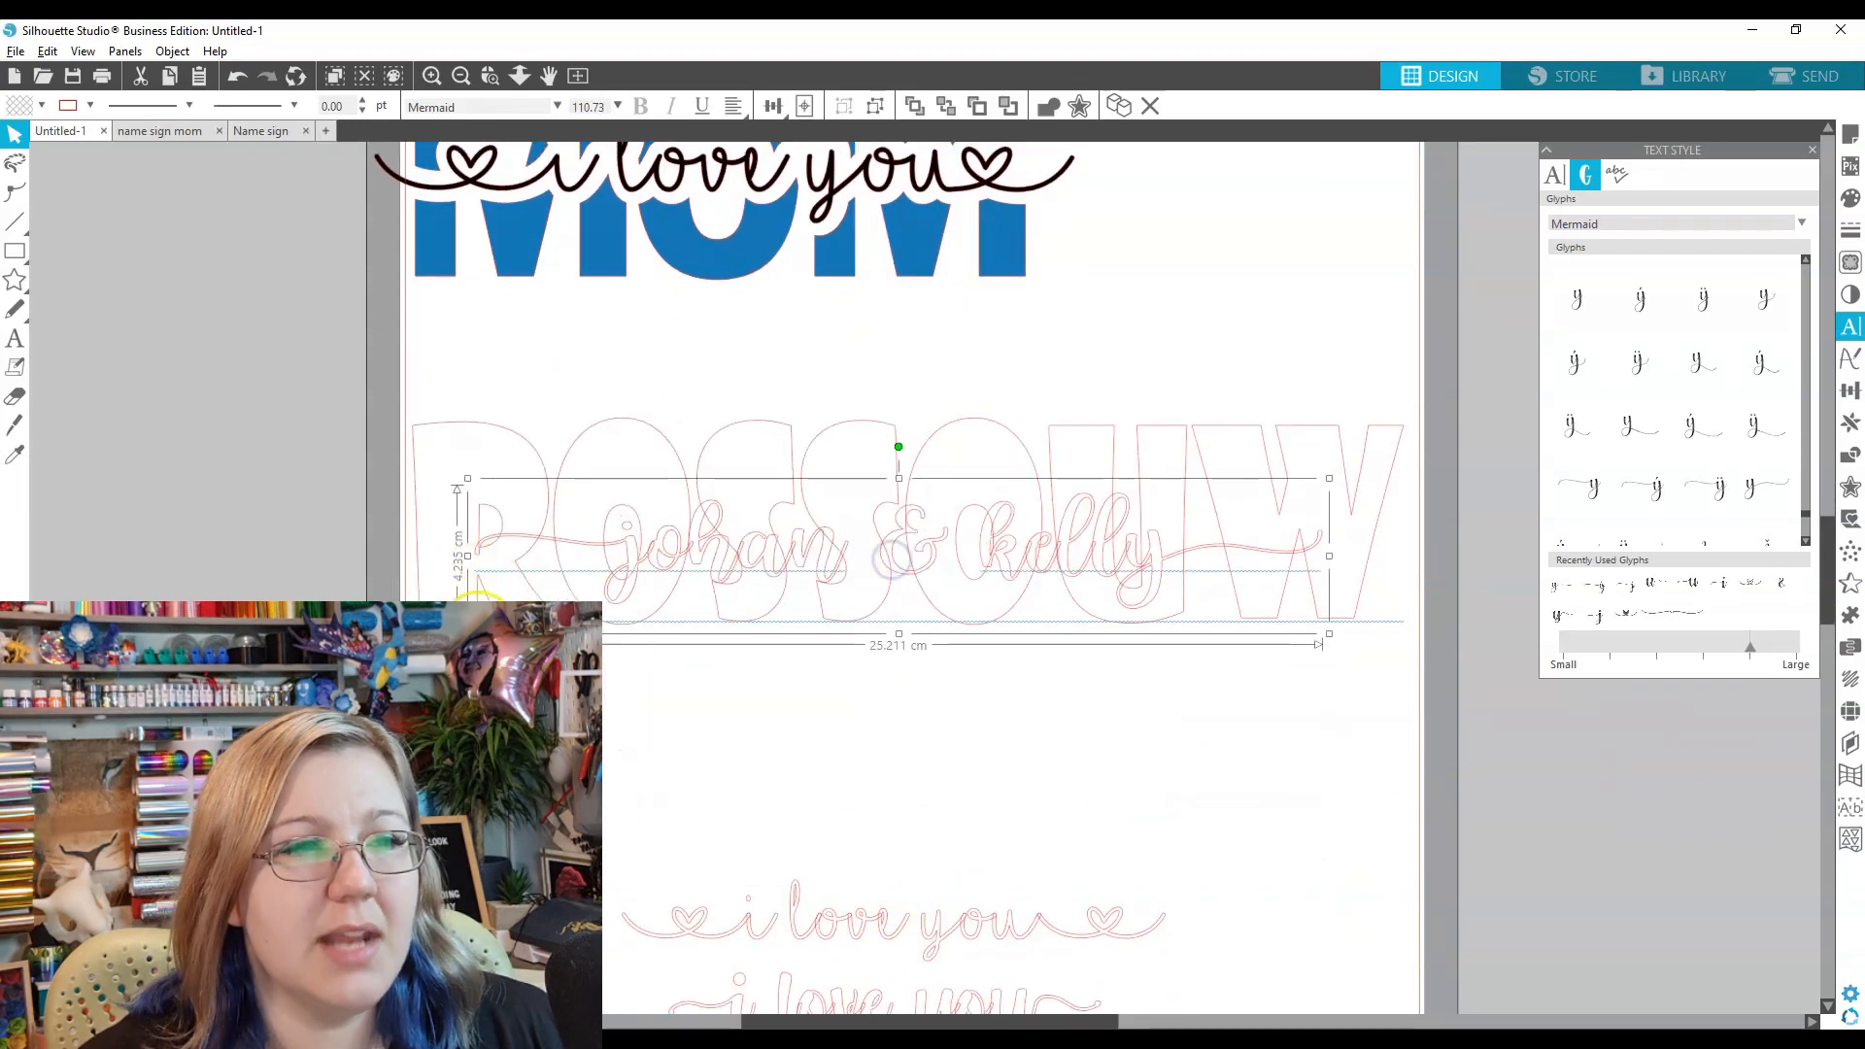
left_click_drag(467, 633, 365, 651)
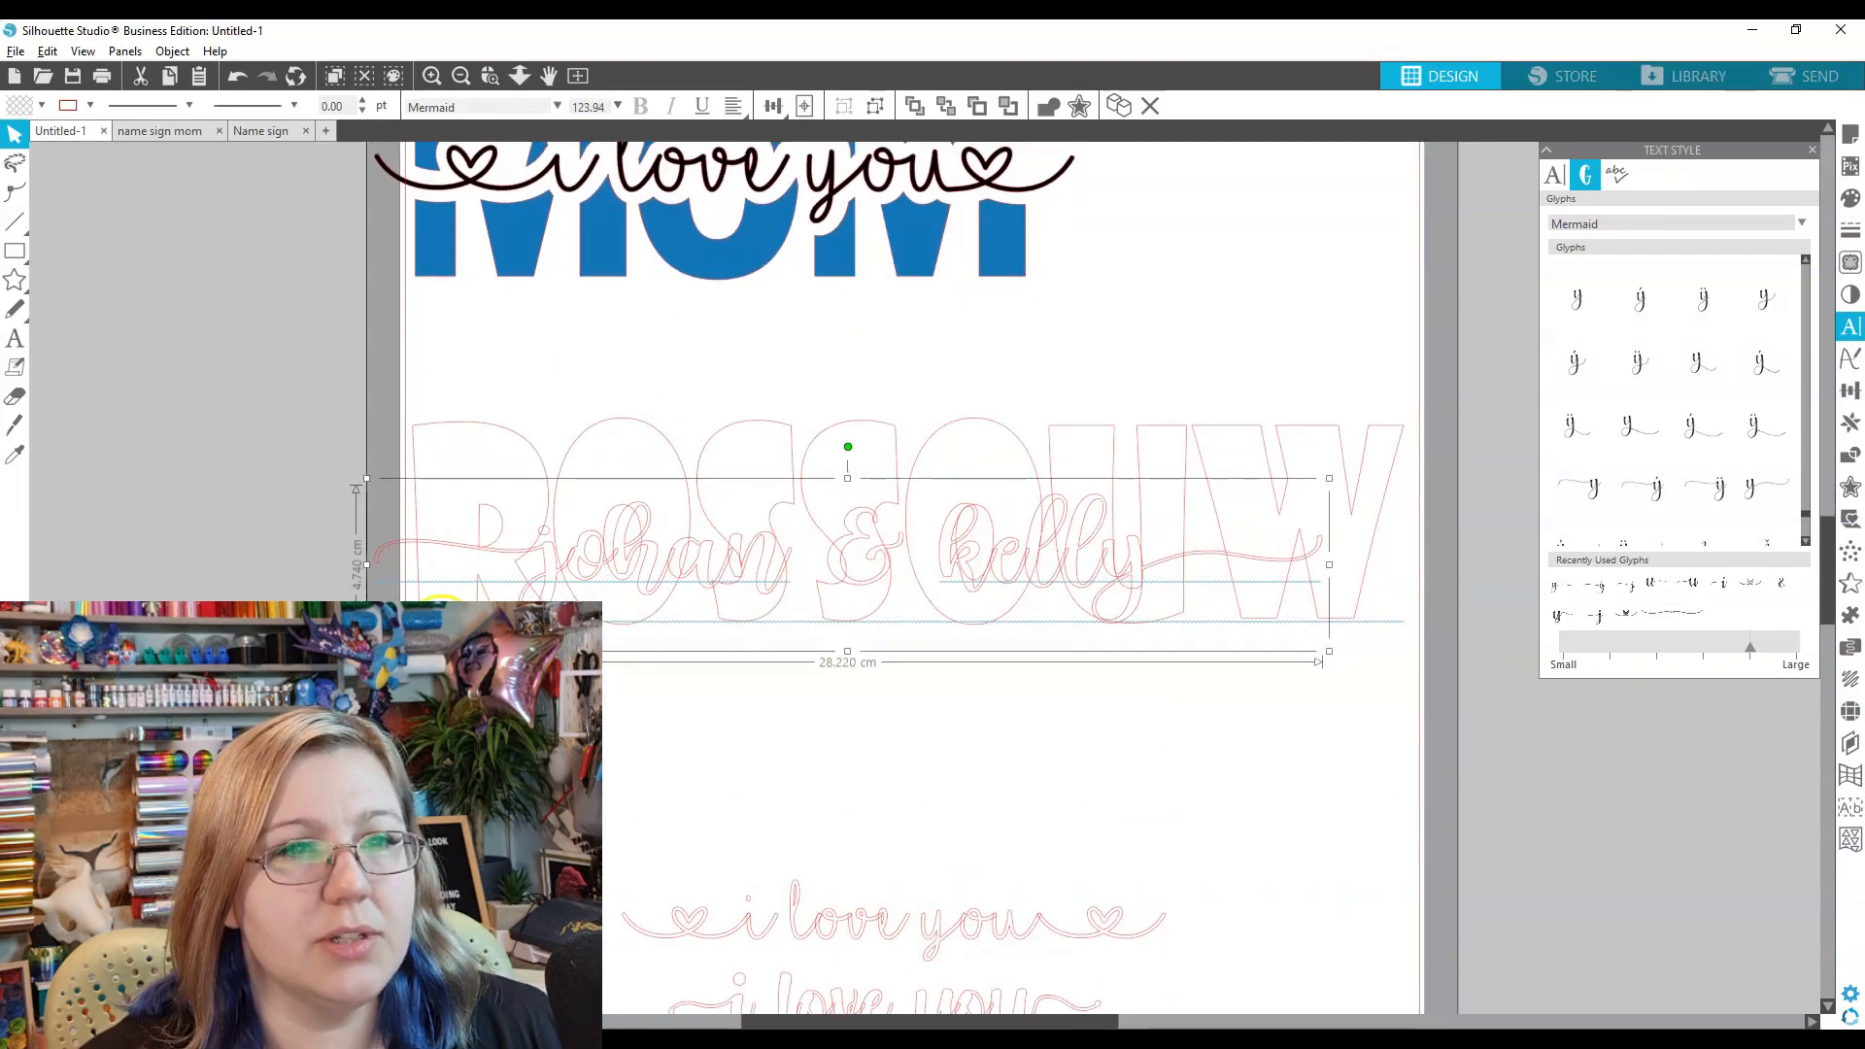
left_click_drag(679, 568, 764, 562)
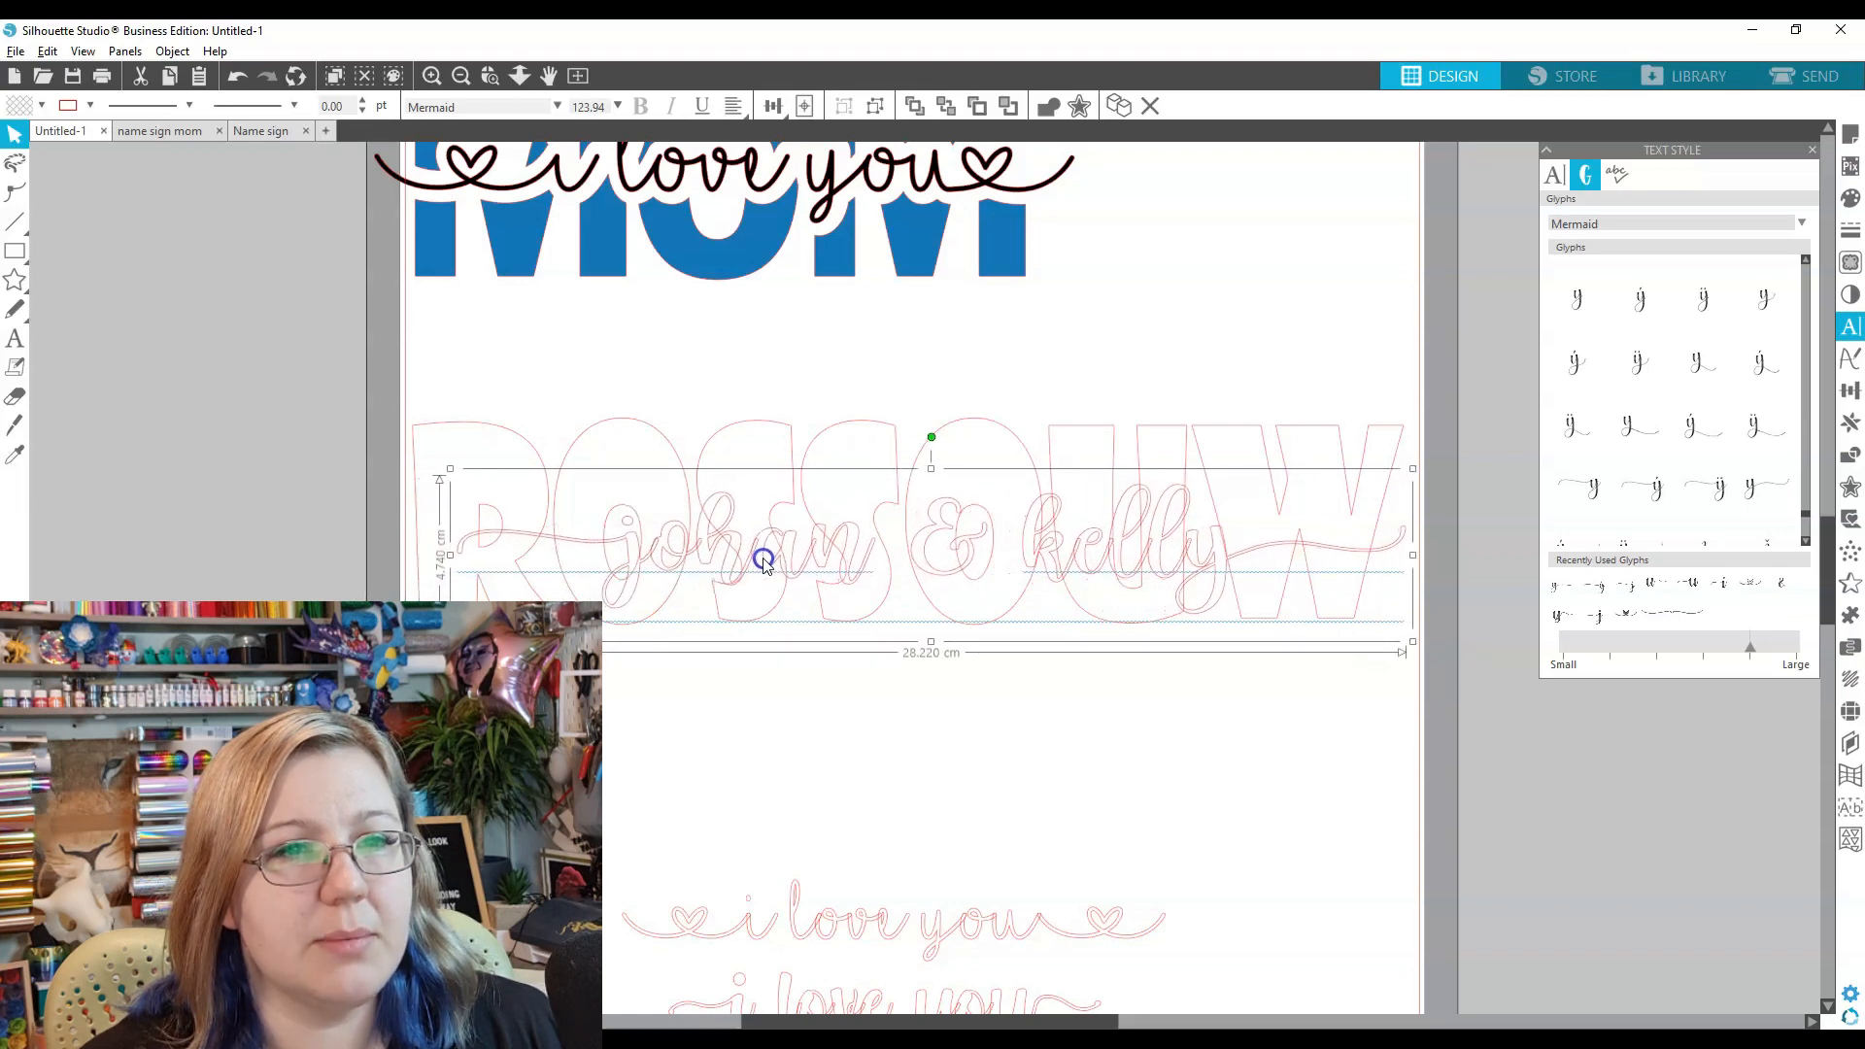
left_click_drag(450, 642, 388, 652)
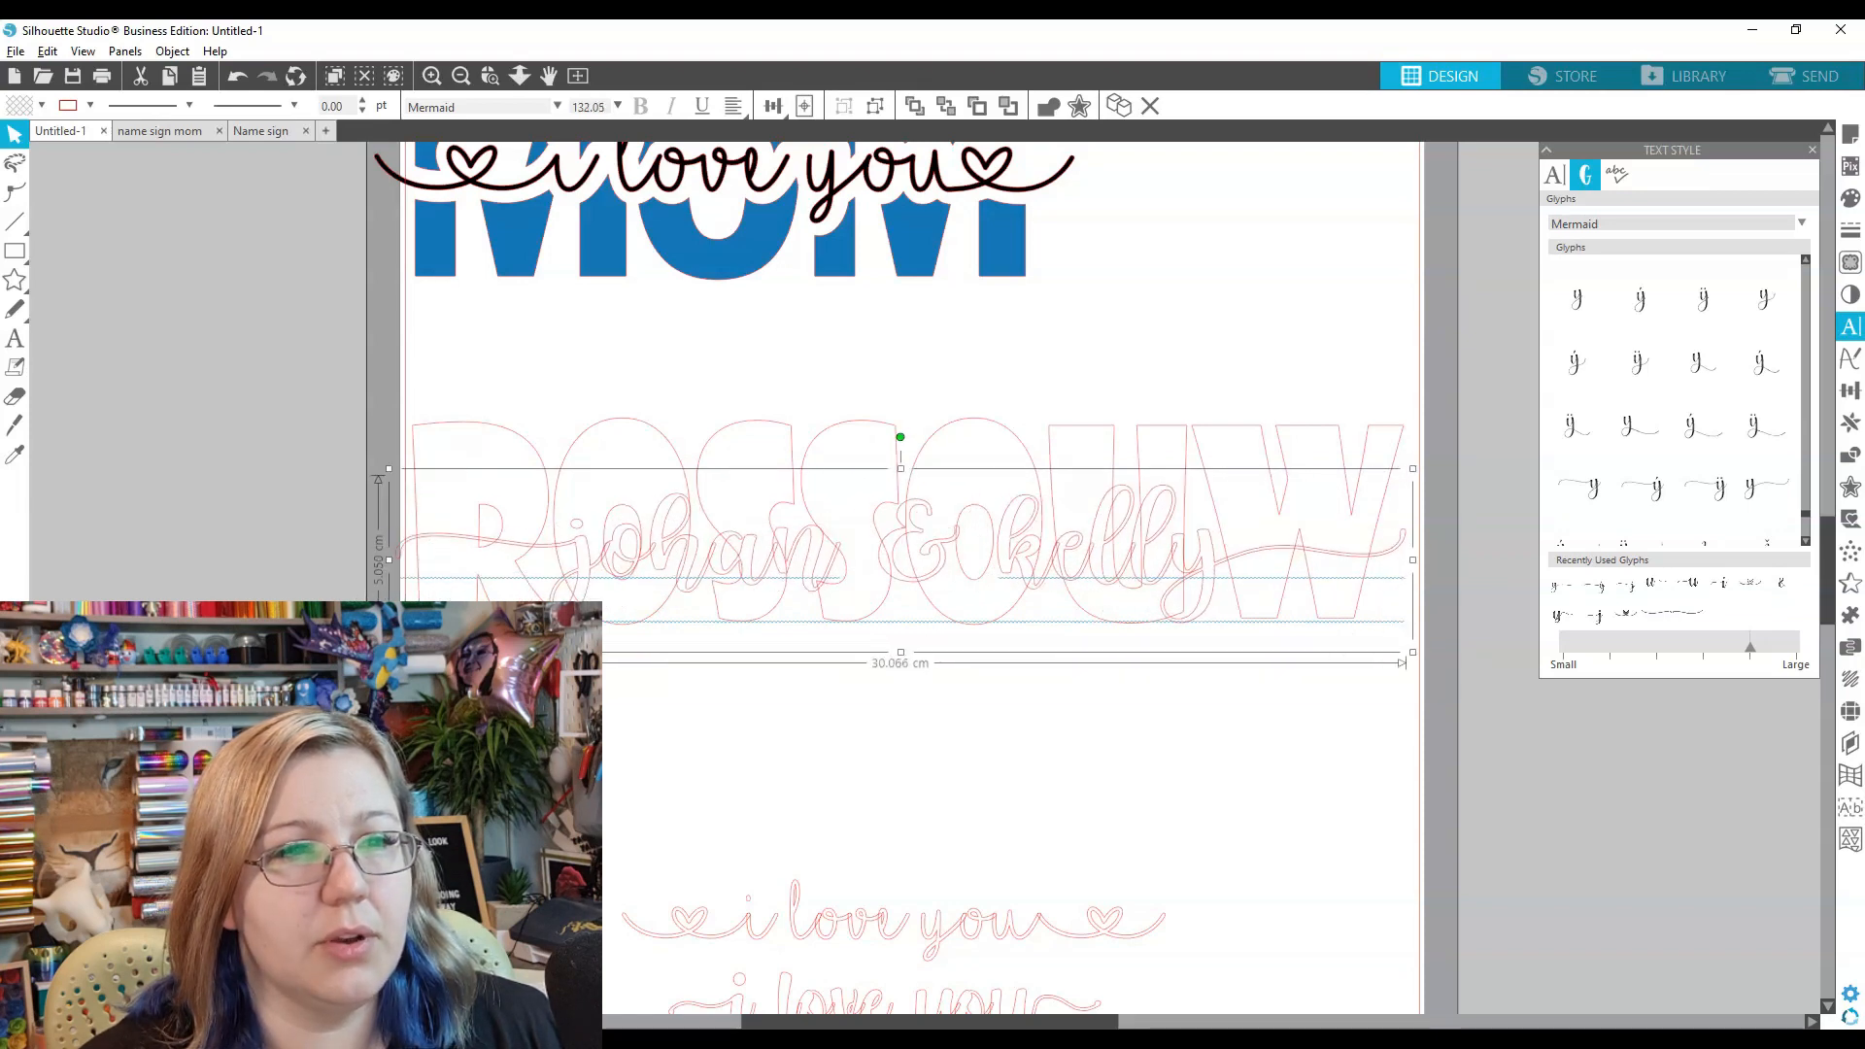
left_click_drag(784, 587, 783, 575)
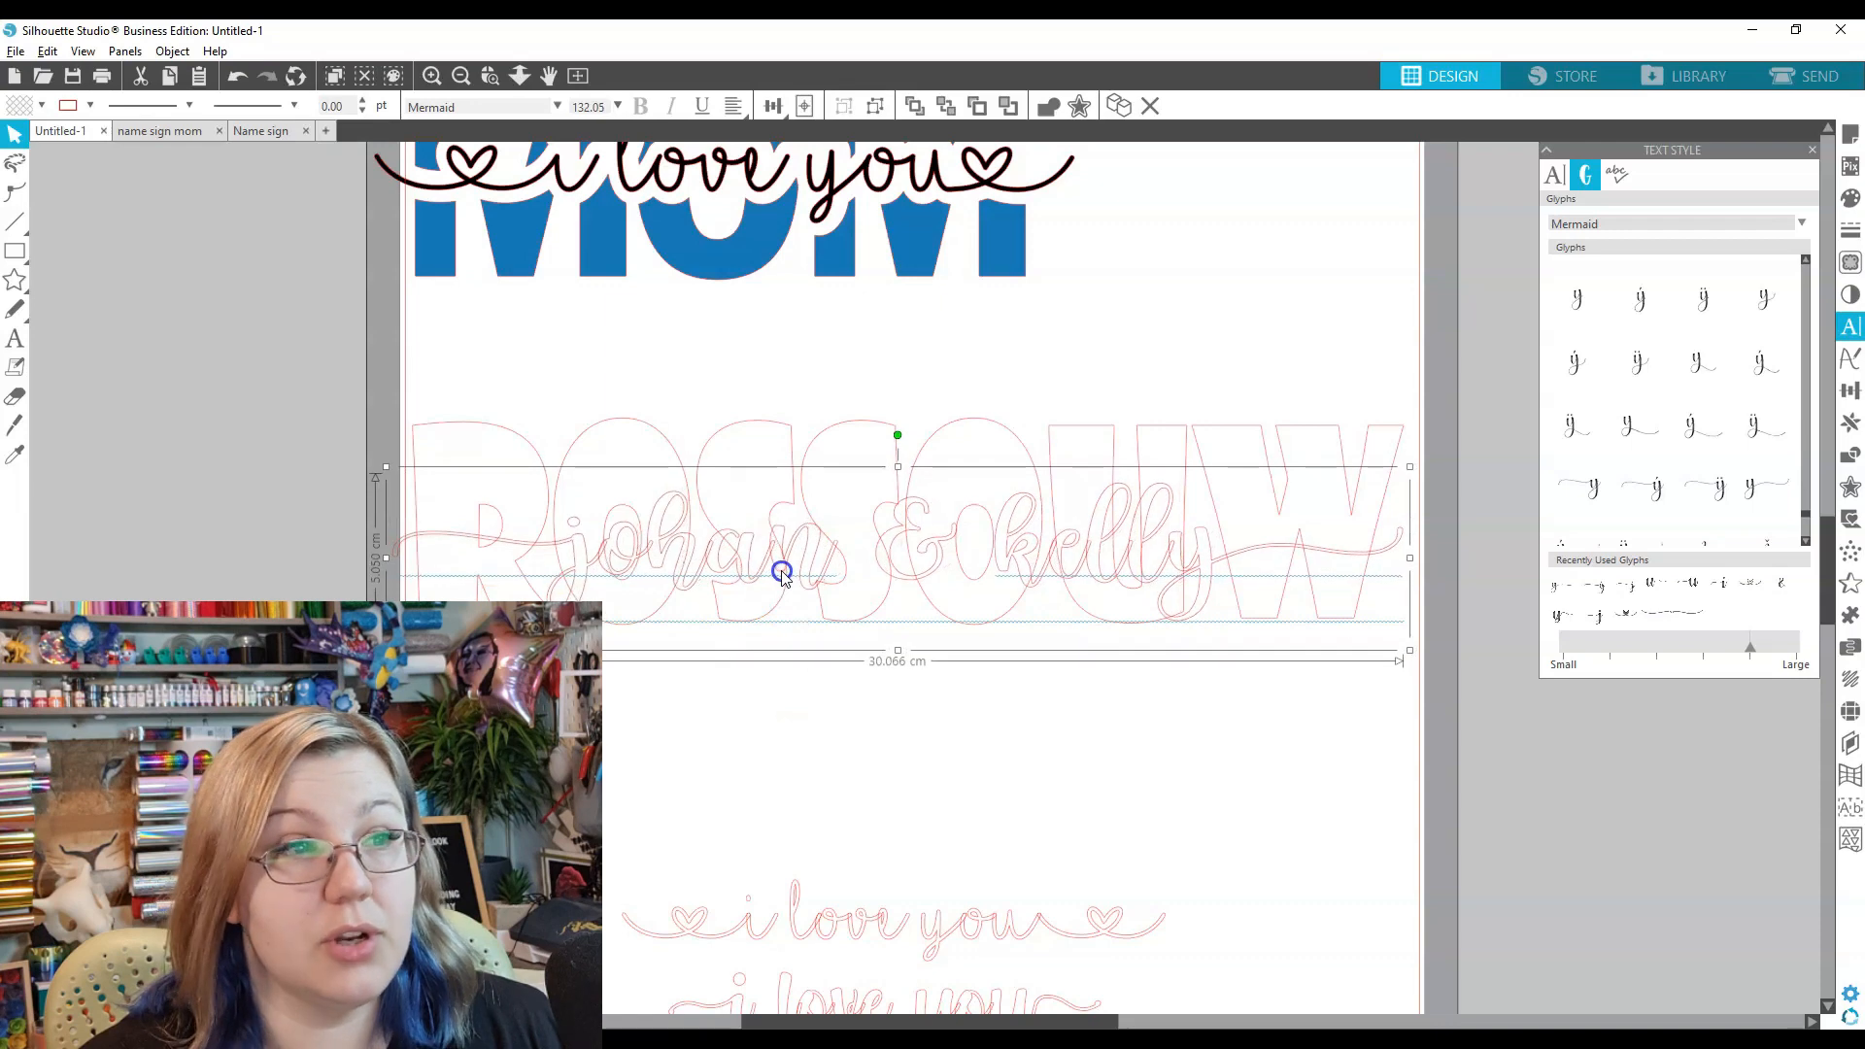
left_click_drag(386, 650, 531, 625)
left_click_drag(852, 562, 774, 570)
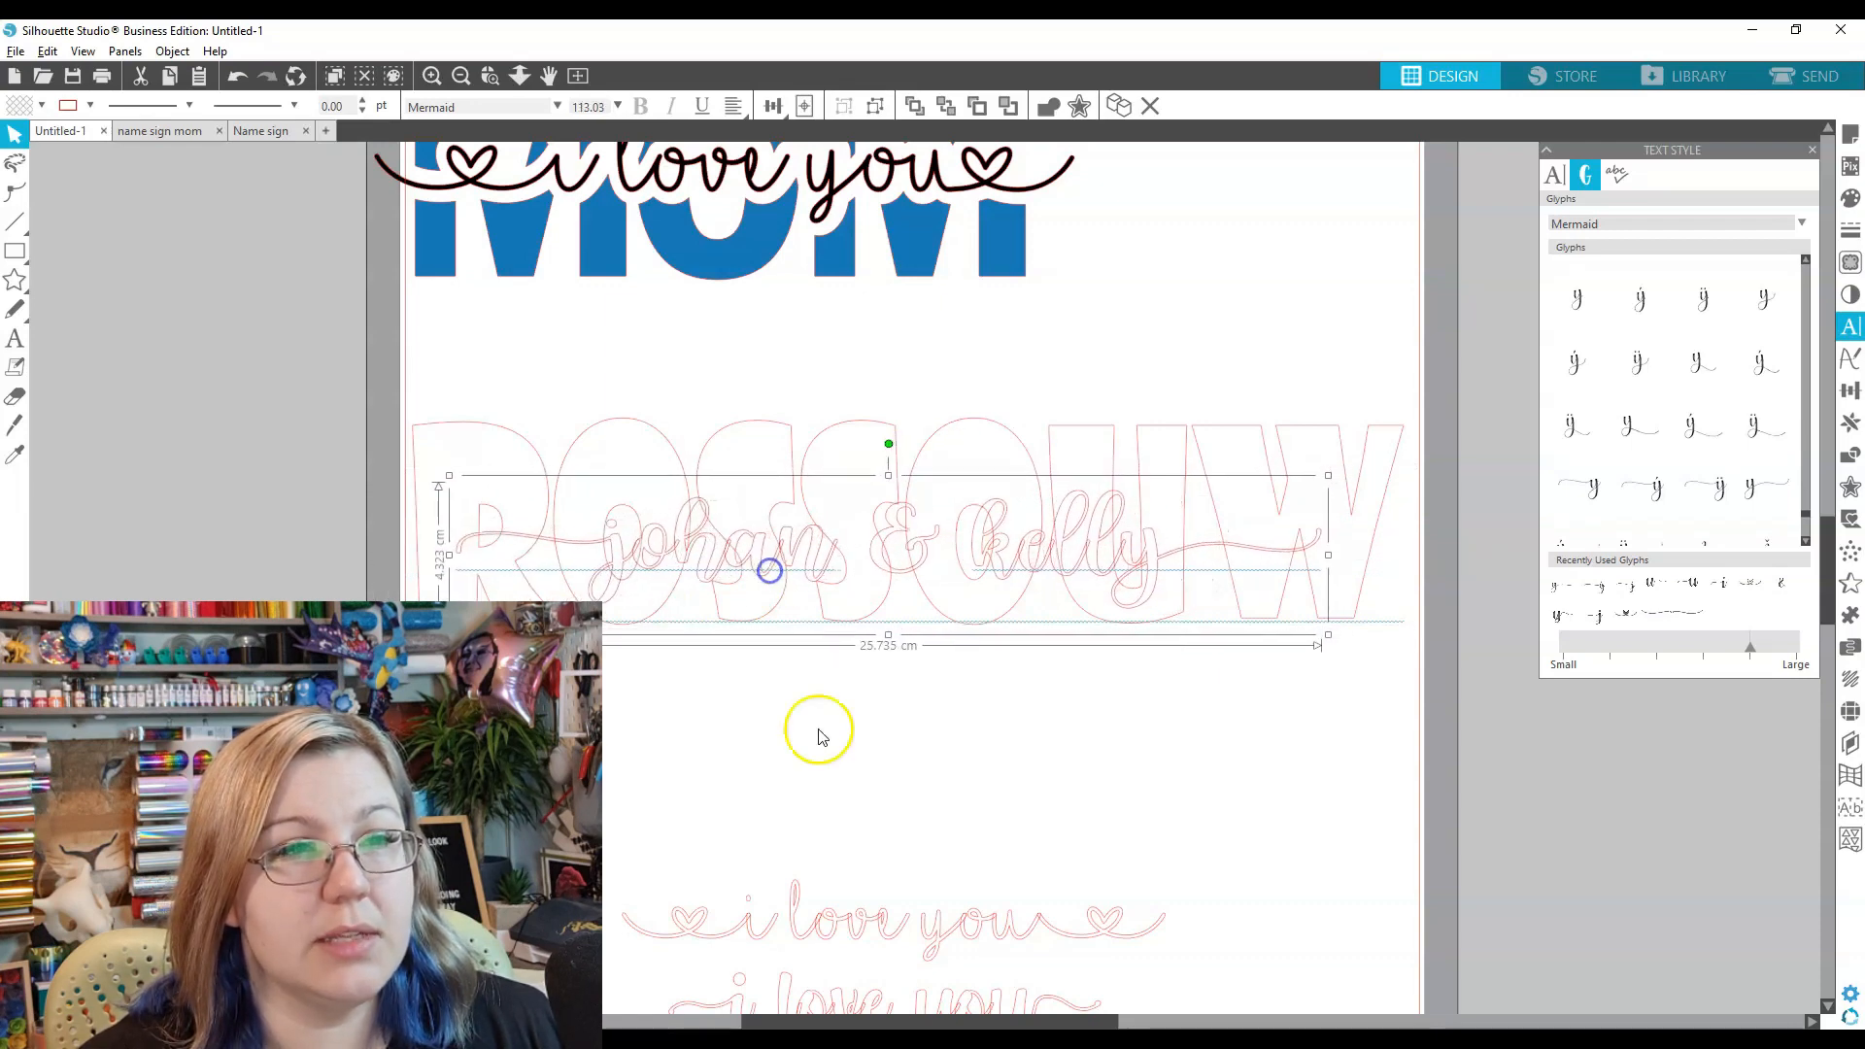
left_click(894, 466)
left_click(1850, 390)
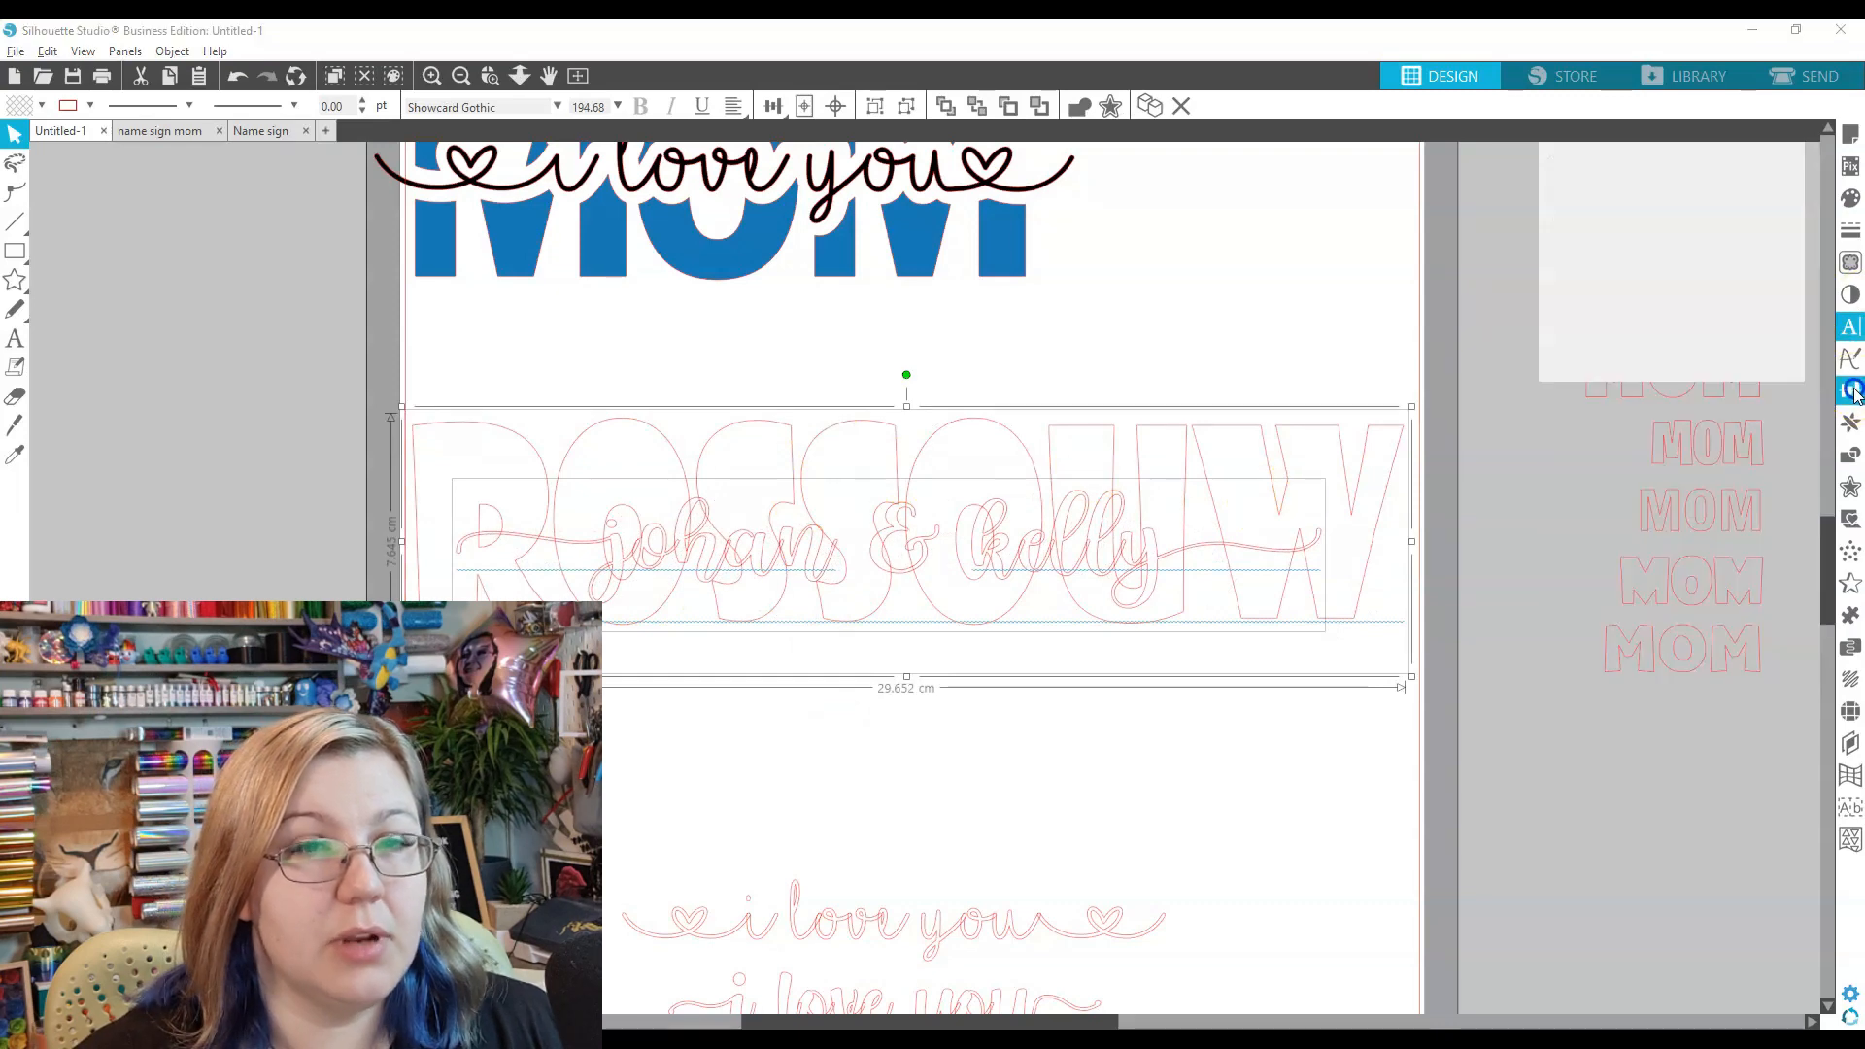
left_click(921, 563)
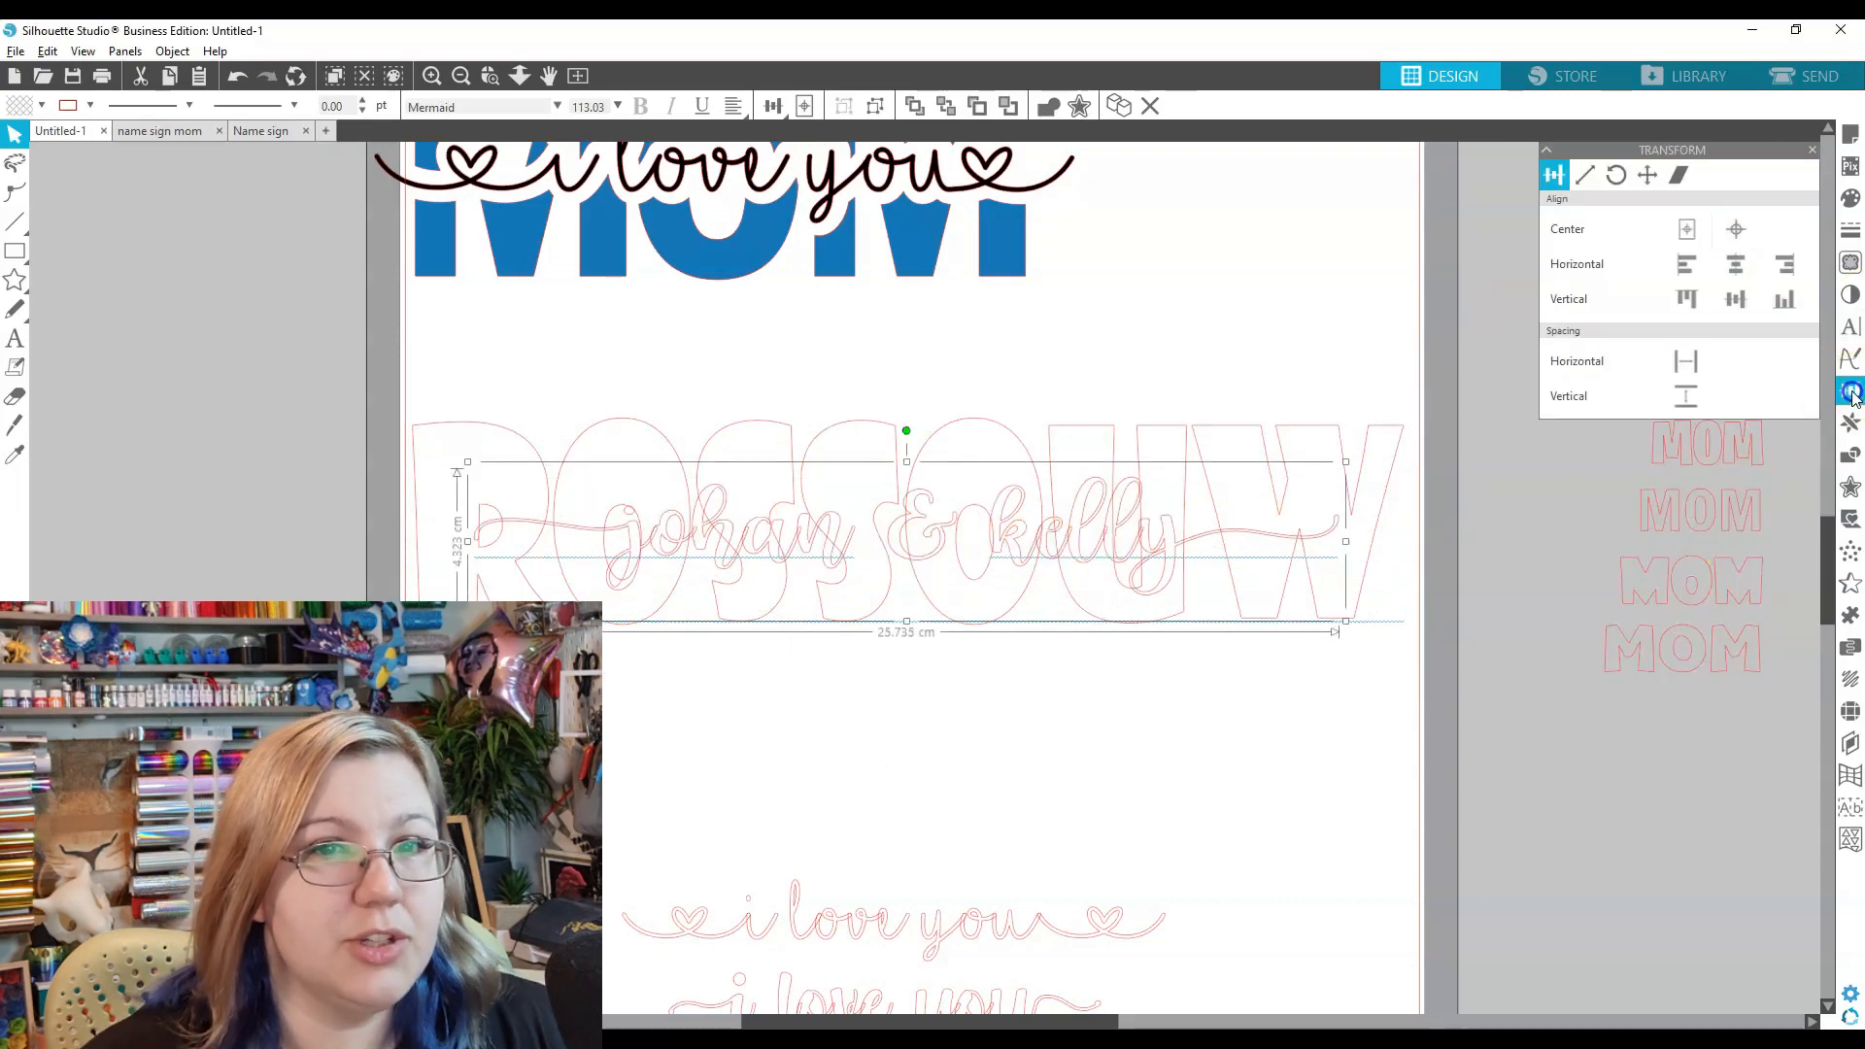
left_click(1850, 486)
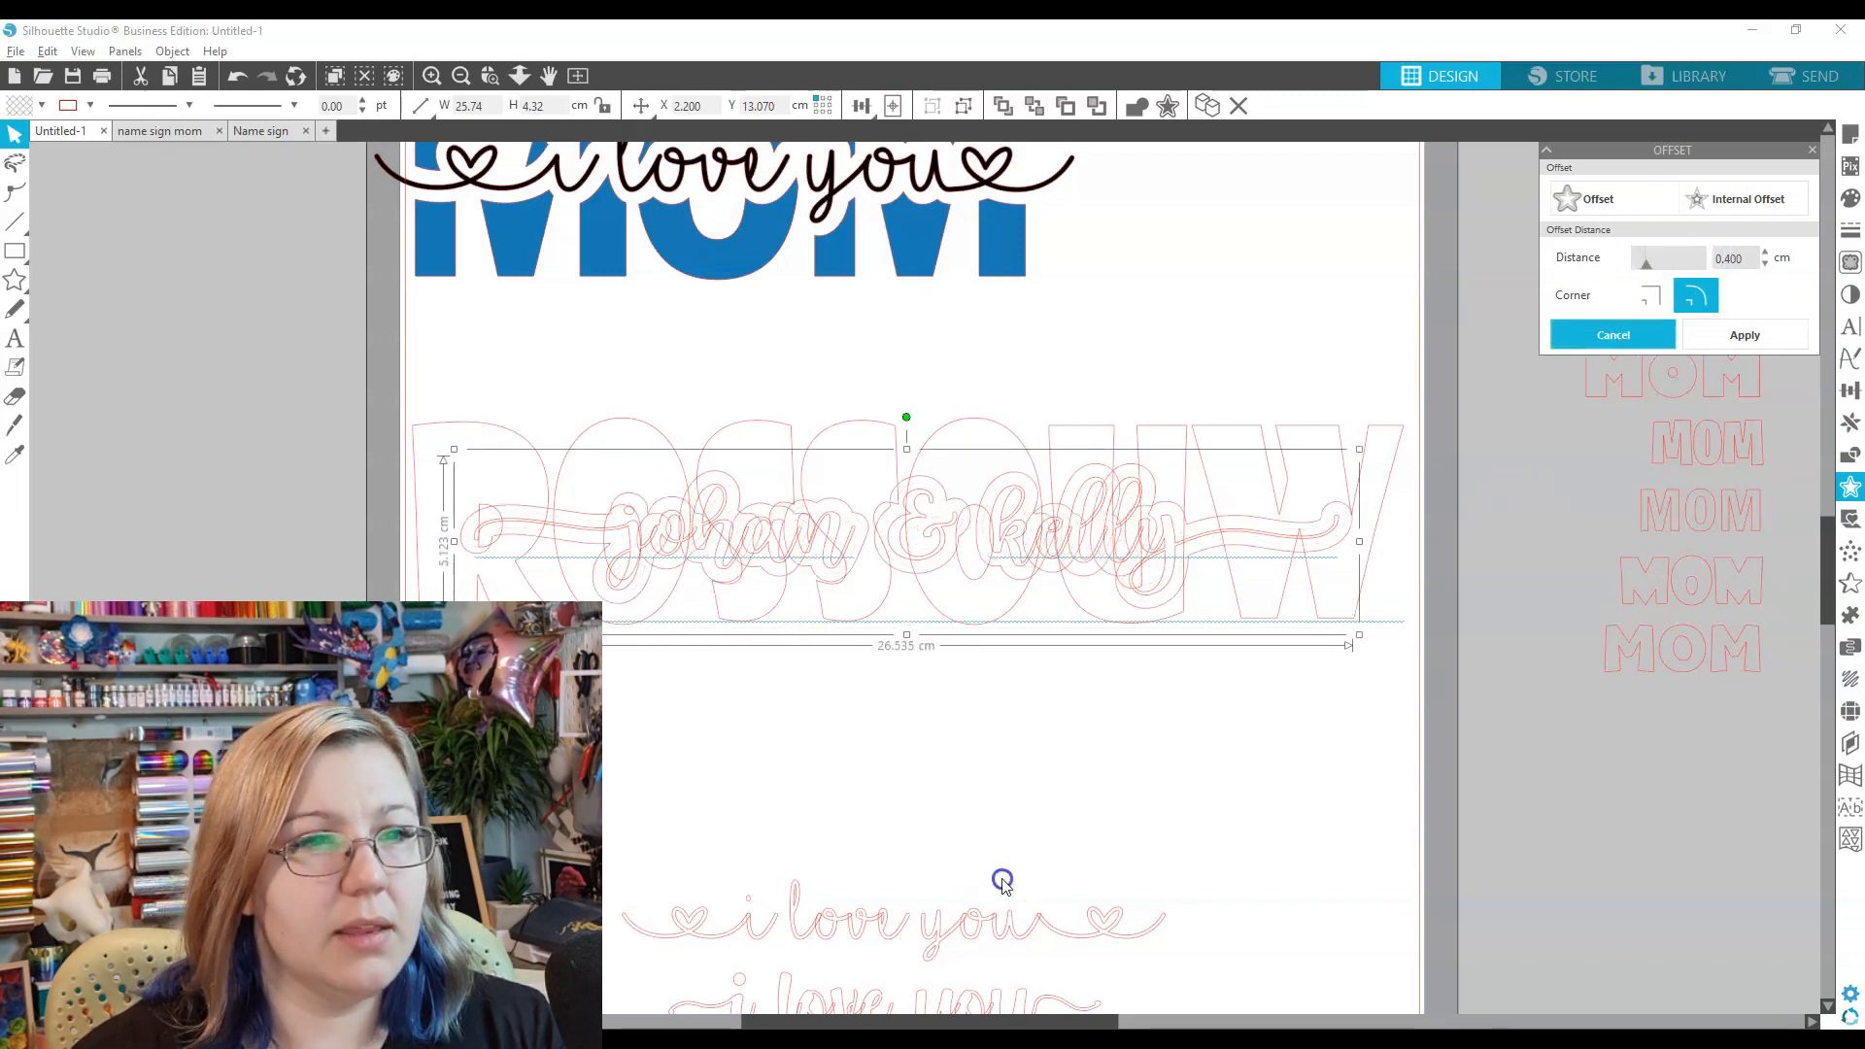
left_click(935, 755)
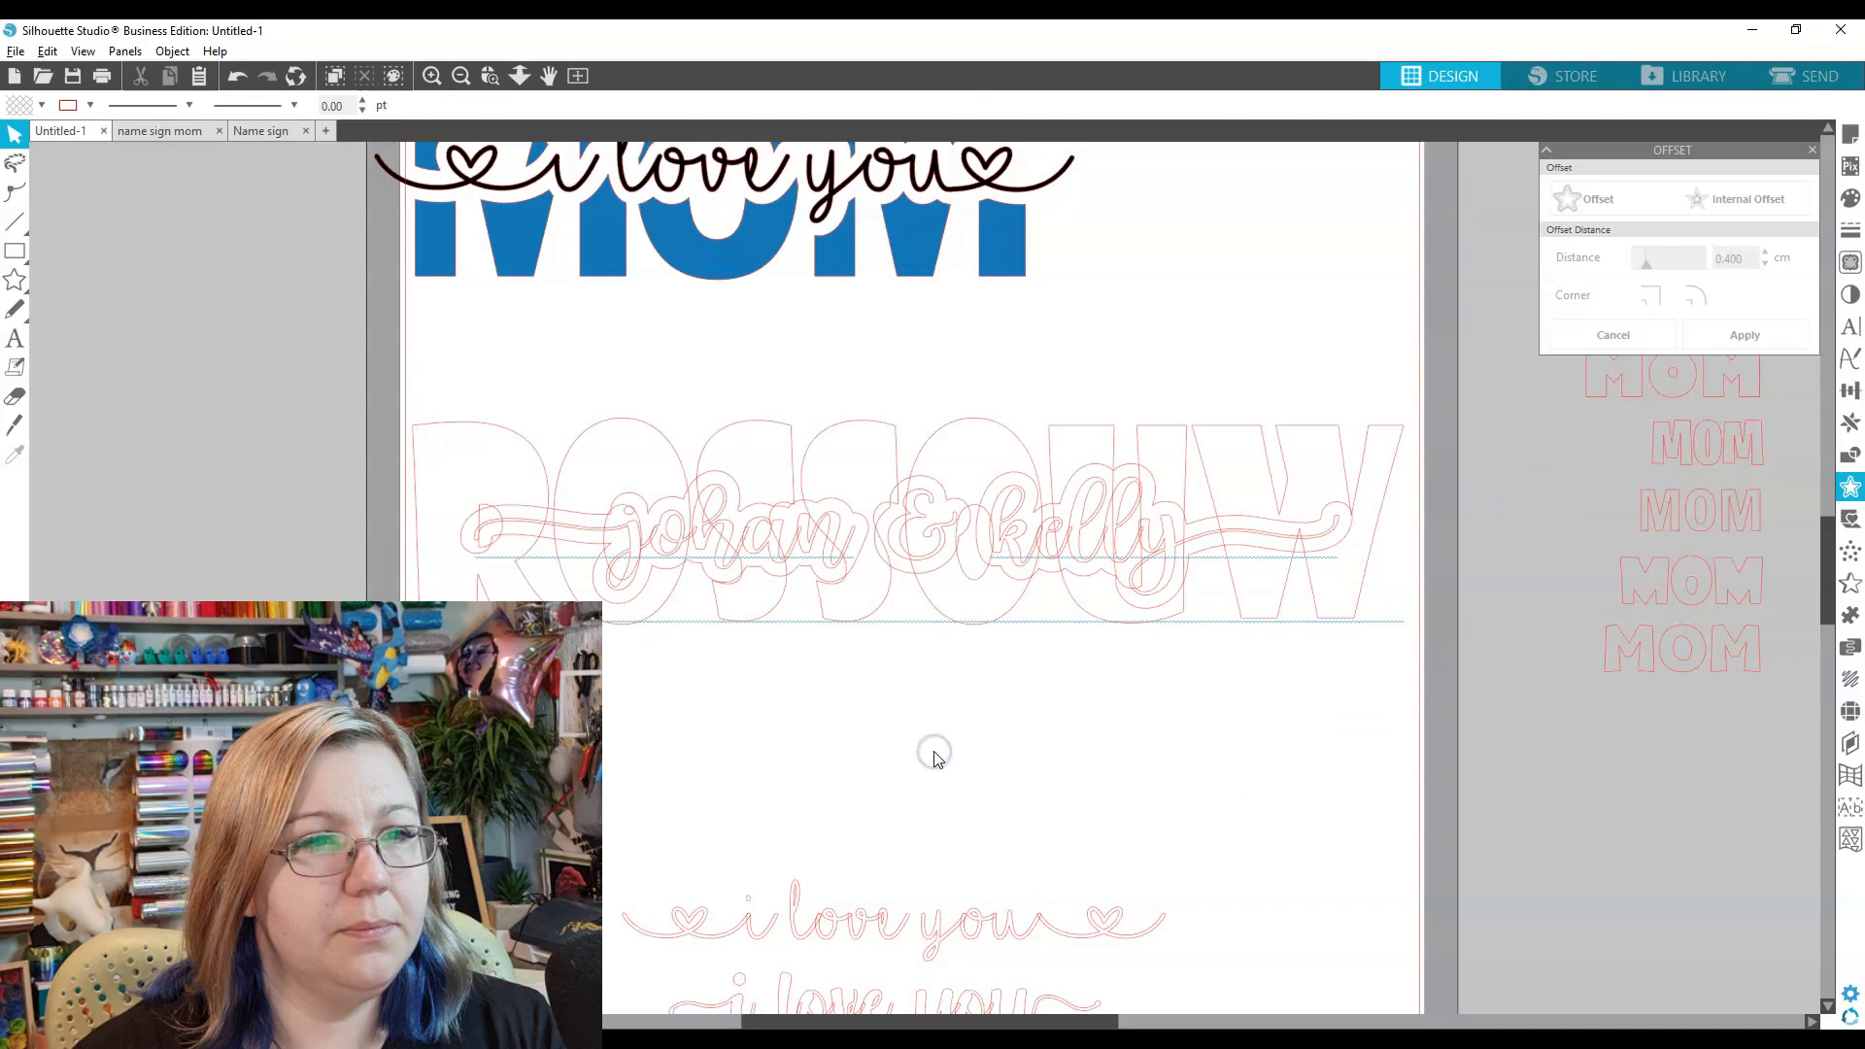
left_click(928, 636)
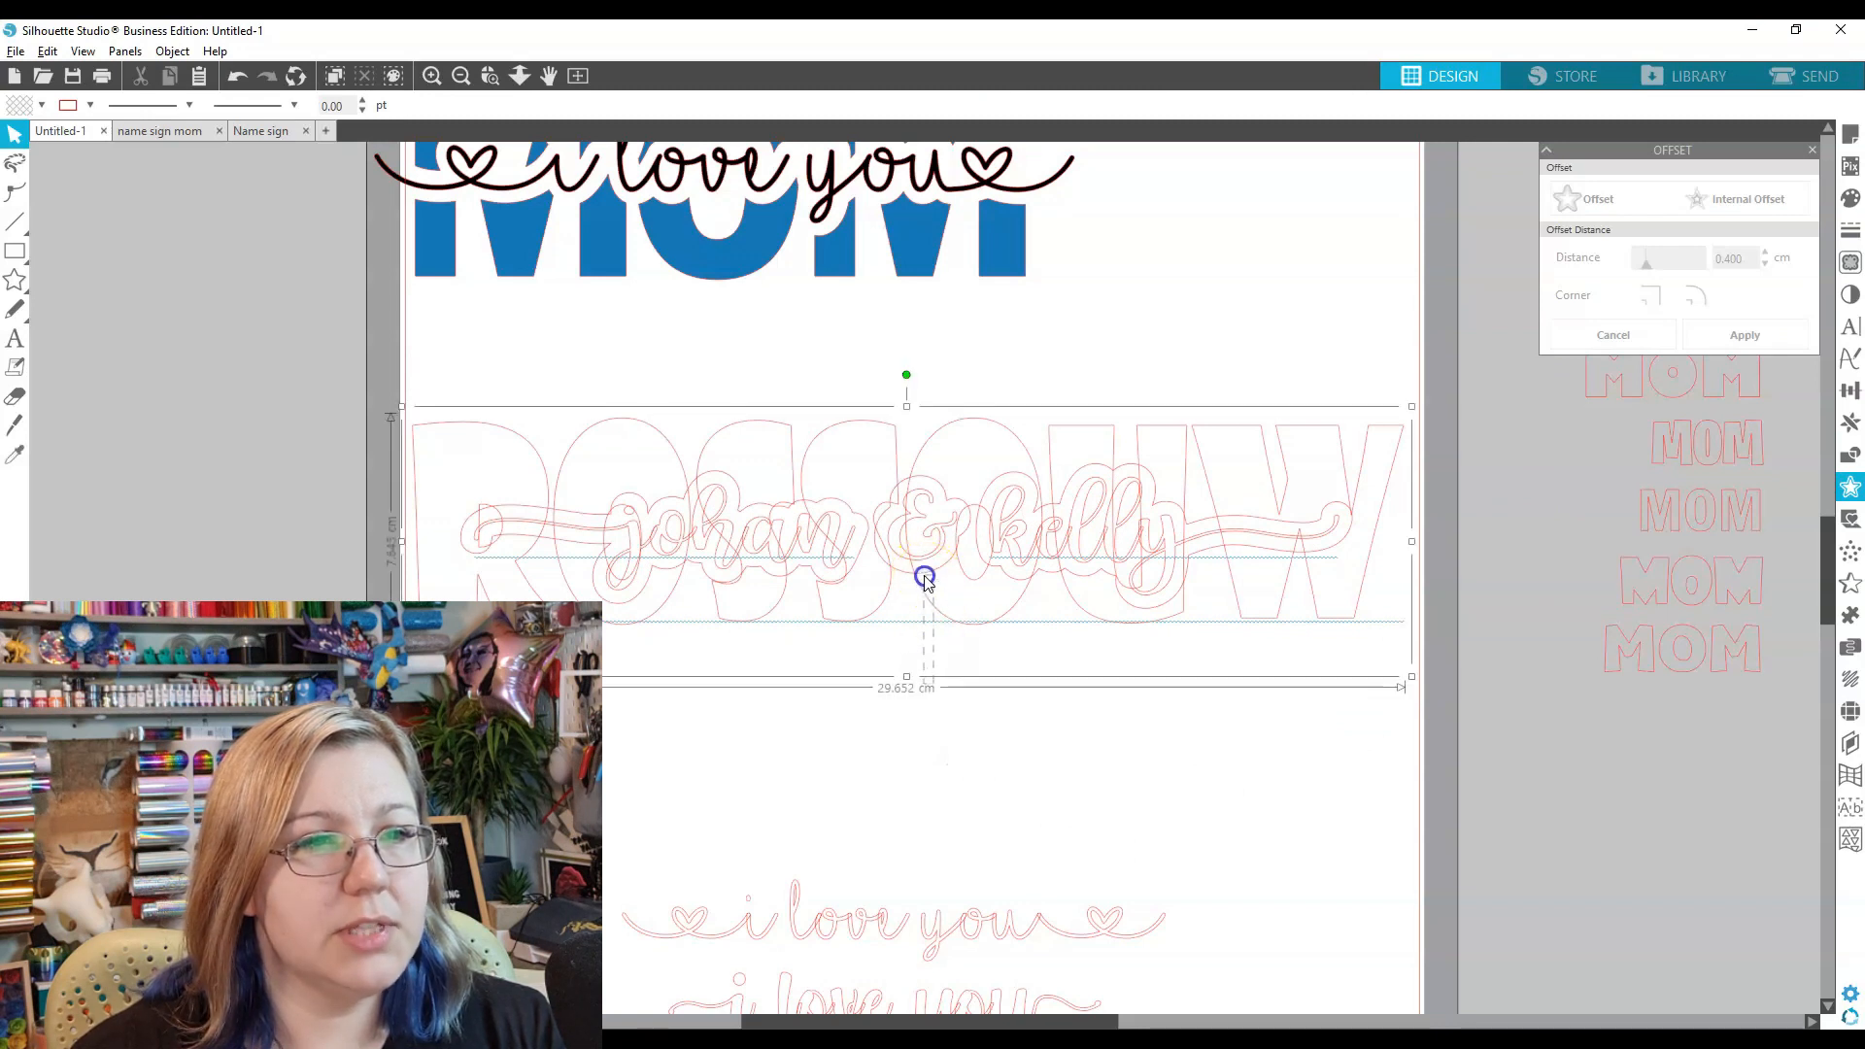
left_click(928, 754)
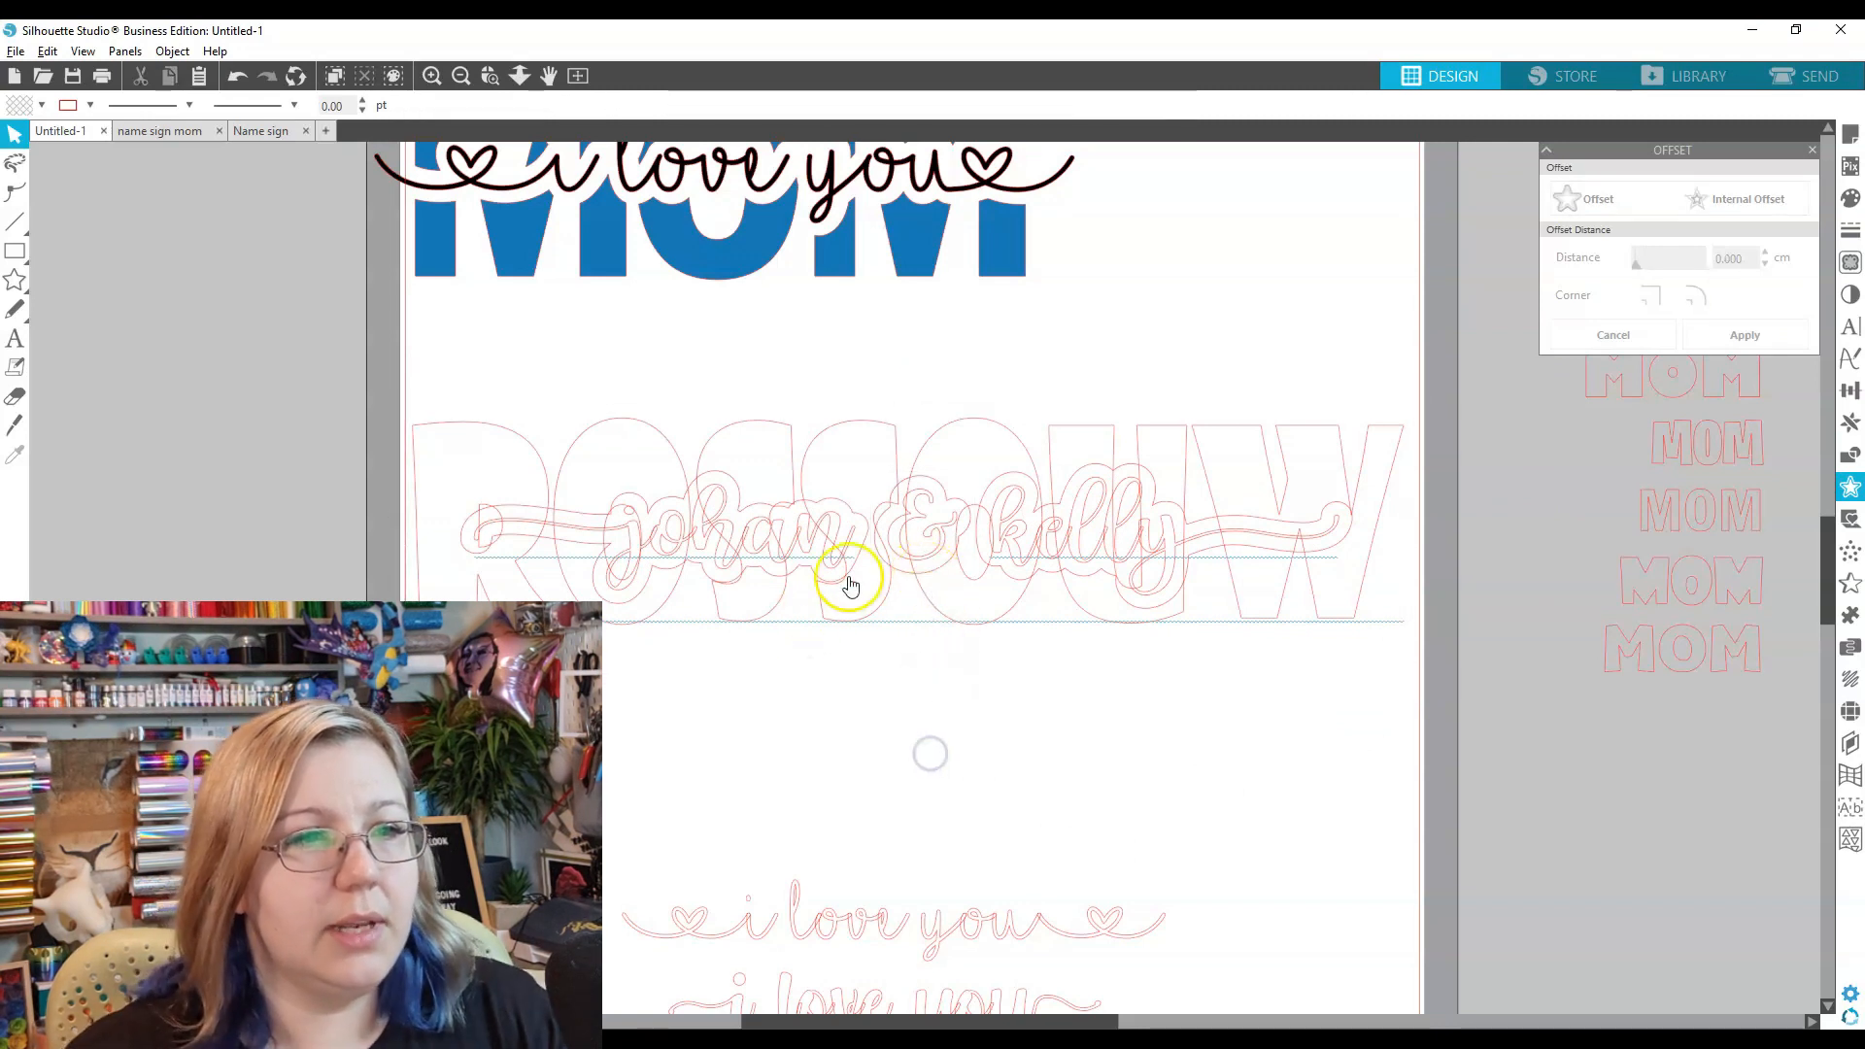
left_click(814, 584)
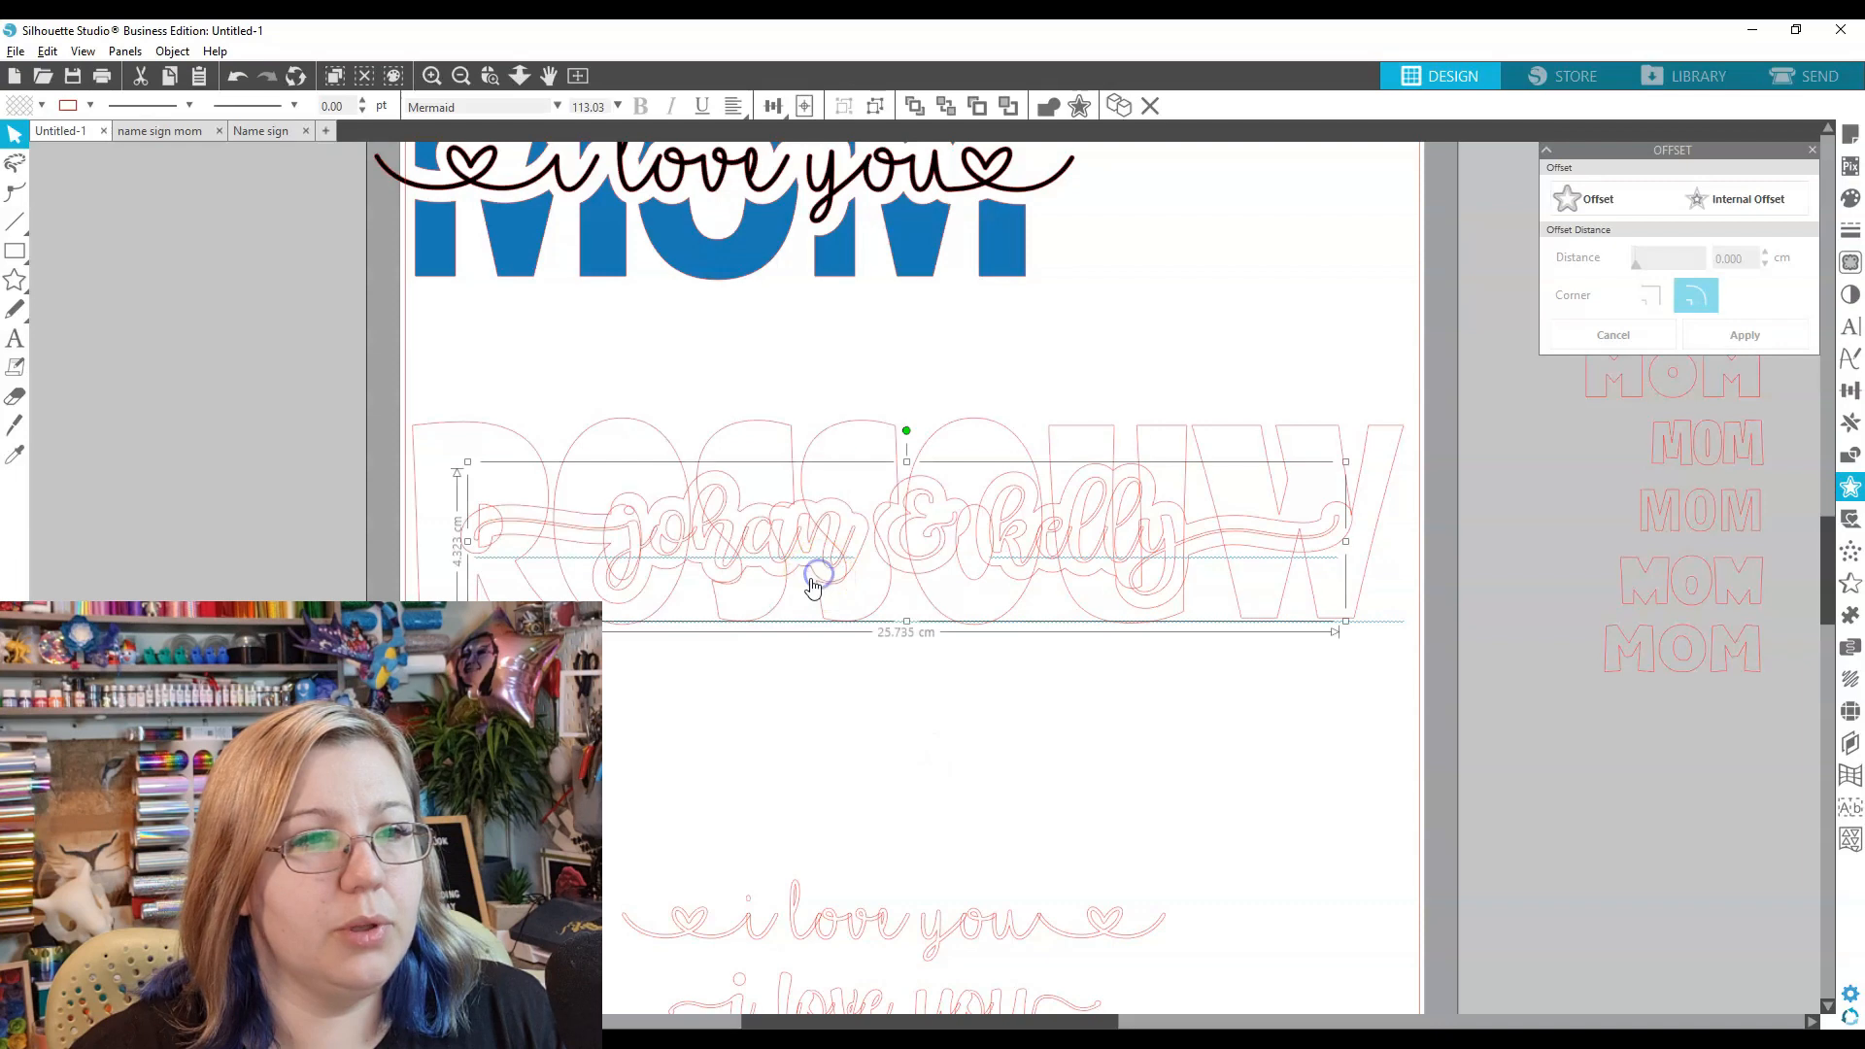
left_click(999, 728)
left_click(886, 614)
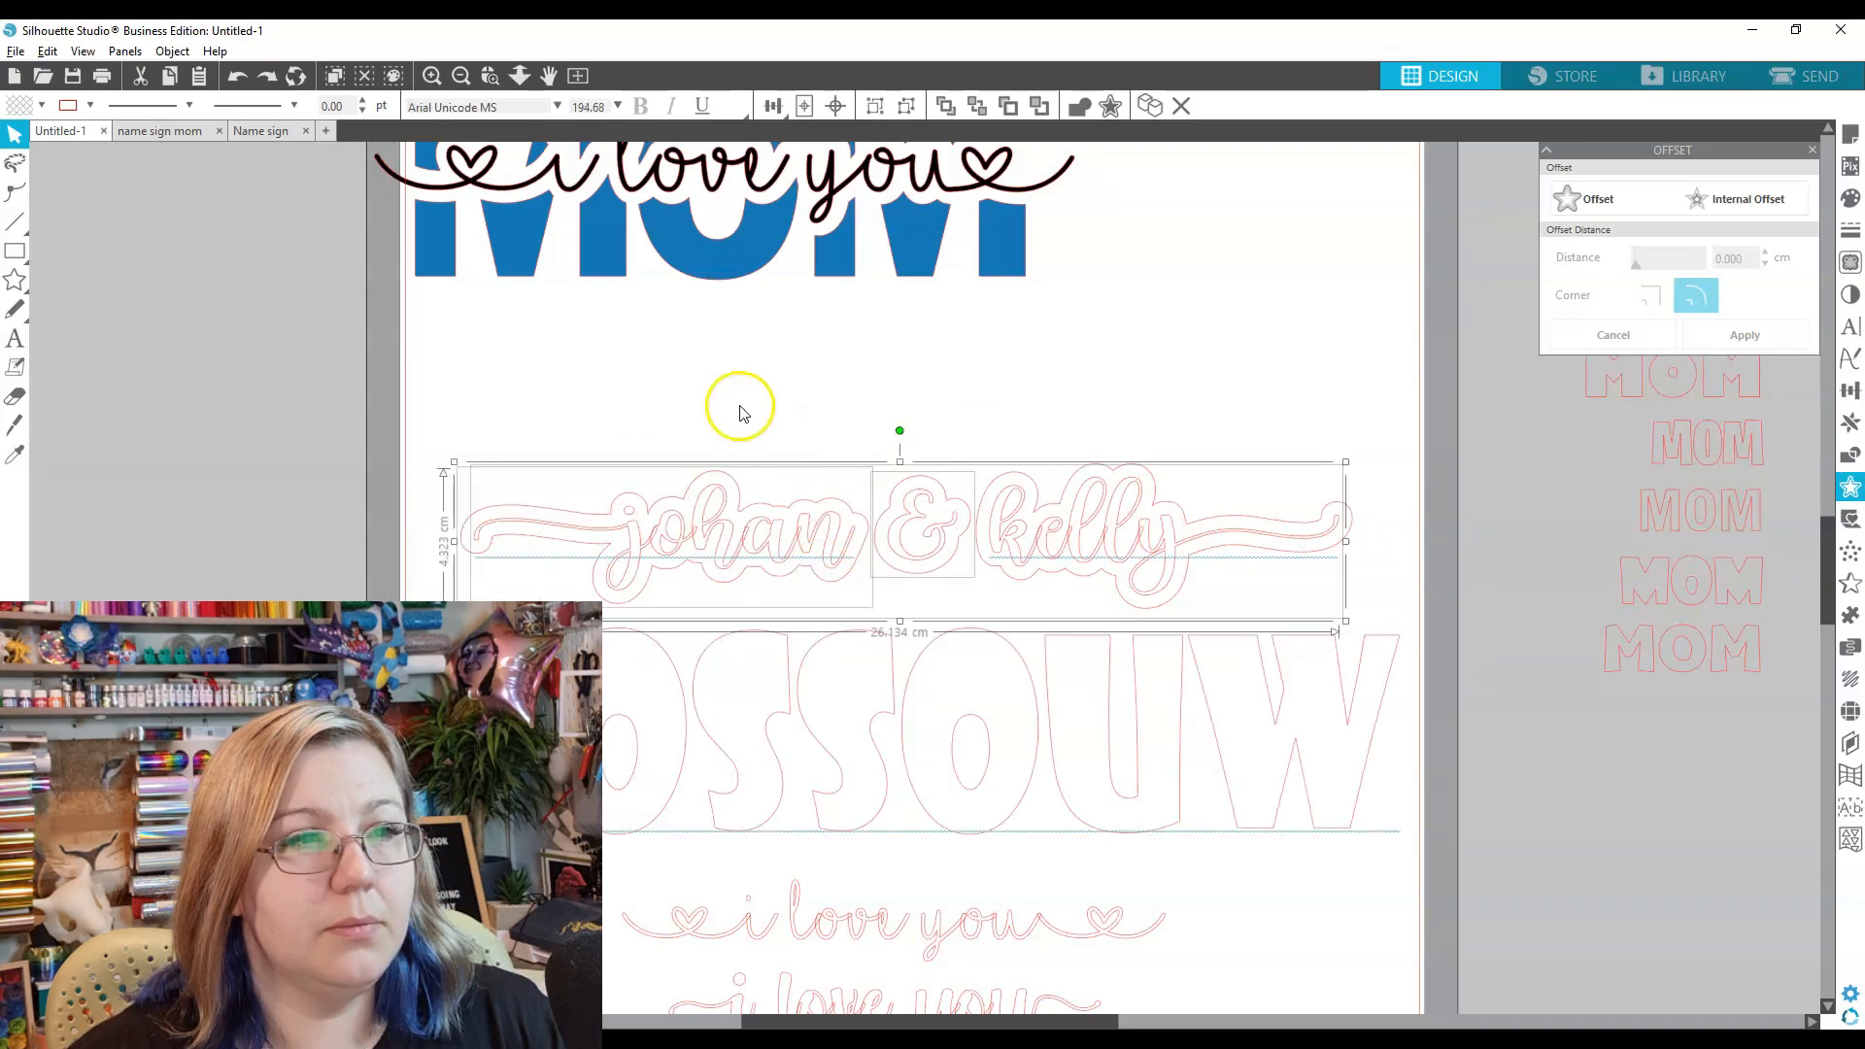
- Lift the script off its offset outline, group the outline, and centre it on ROSSOUW
left_click(741, 407)
left_click_drag(731, 549, 741, 403)
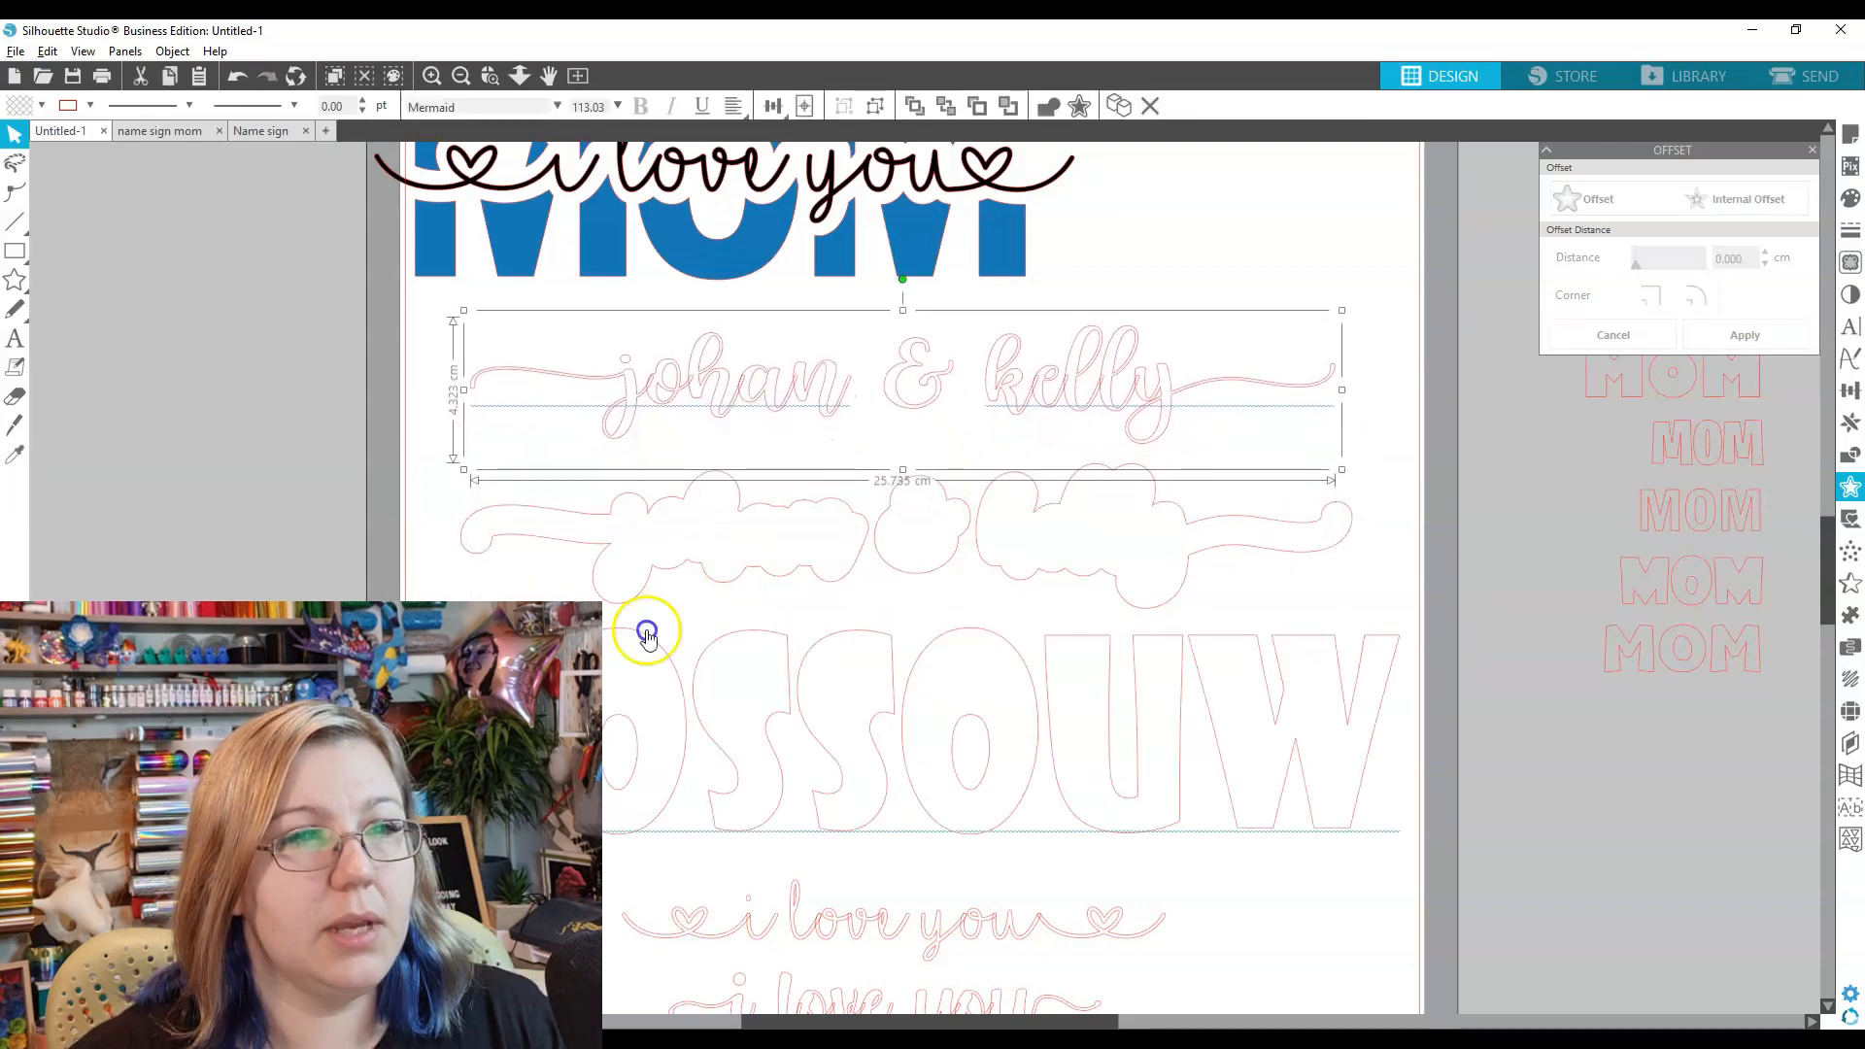
left_click_drag(457, 583, 1219, 515)
key("i")
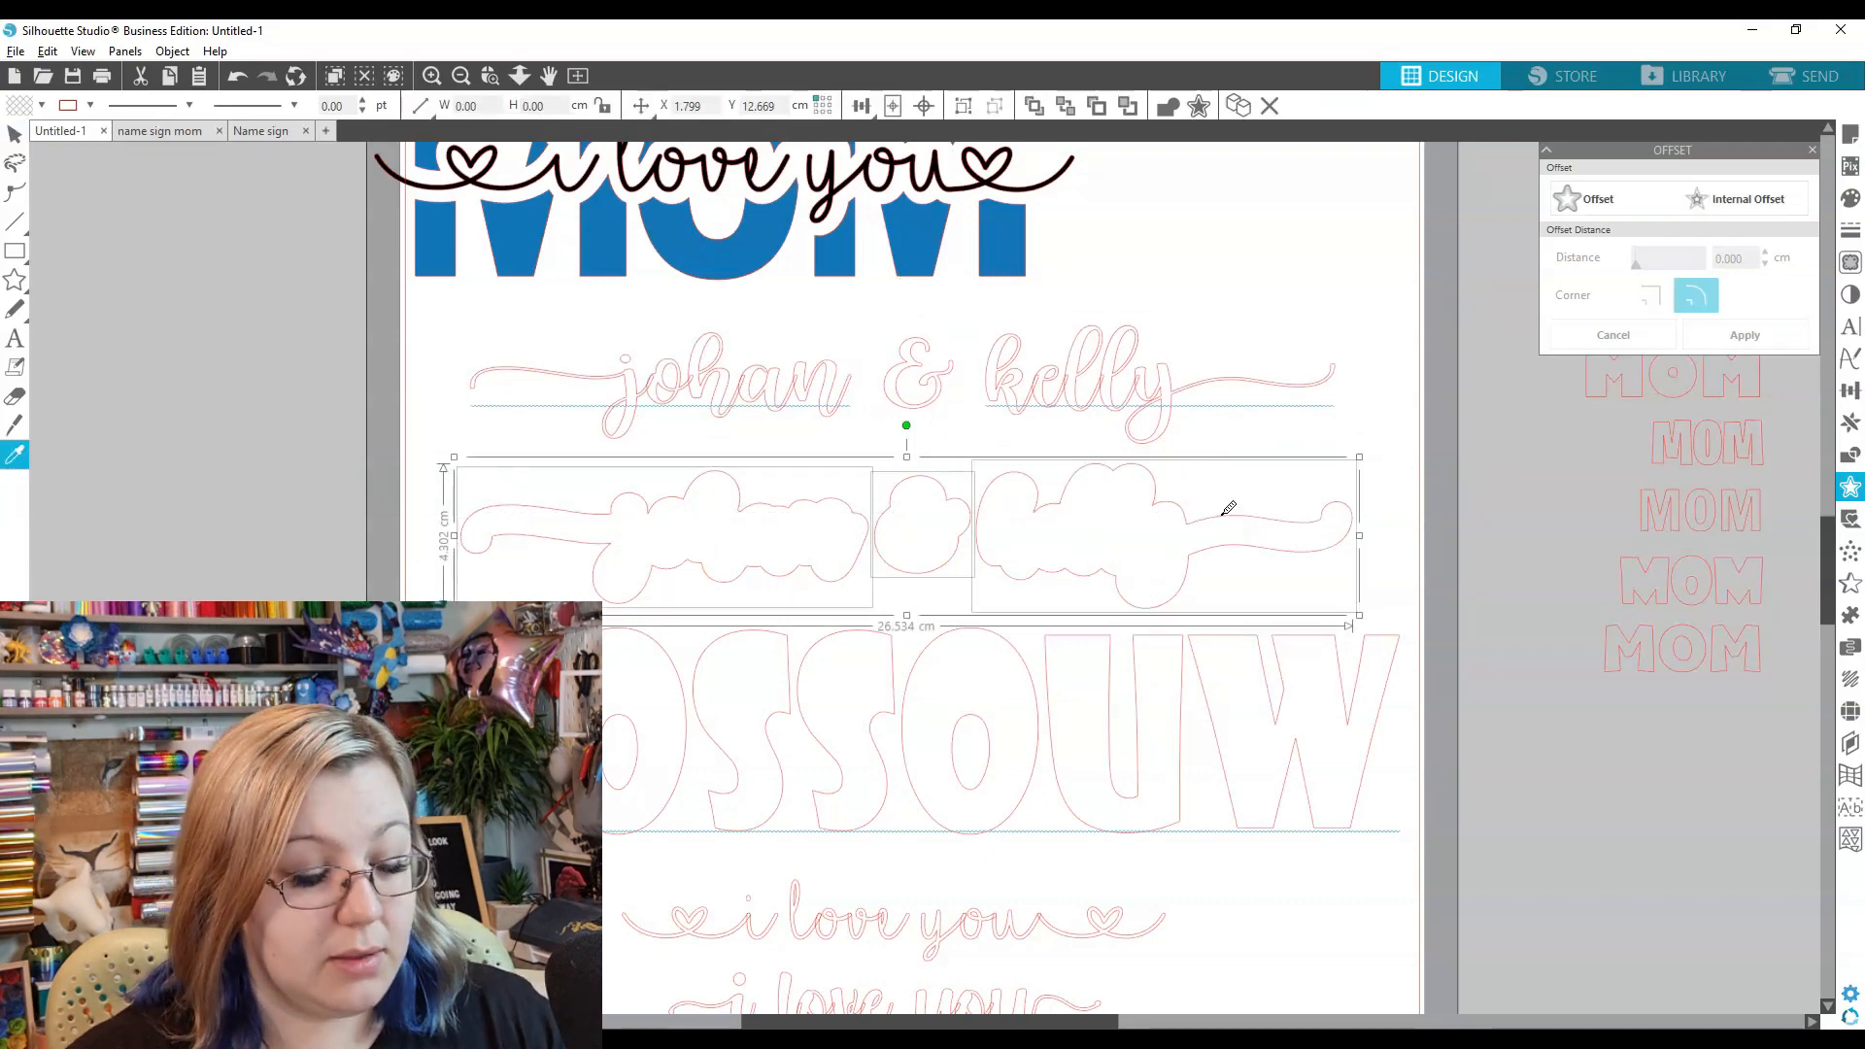
key("ctrl+g")
left_click_drag(992, 561, 987, 699)
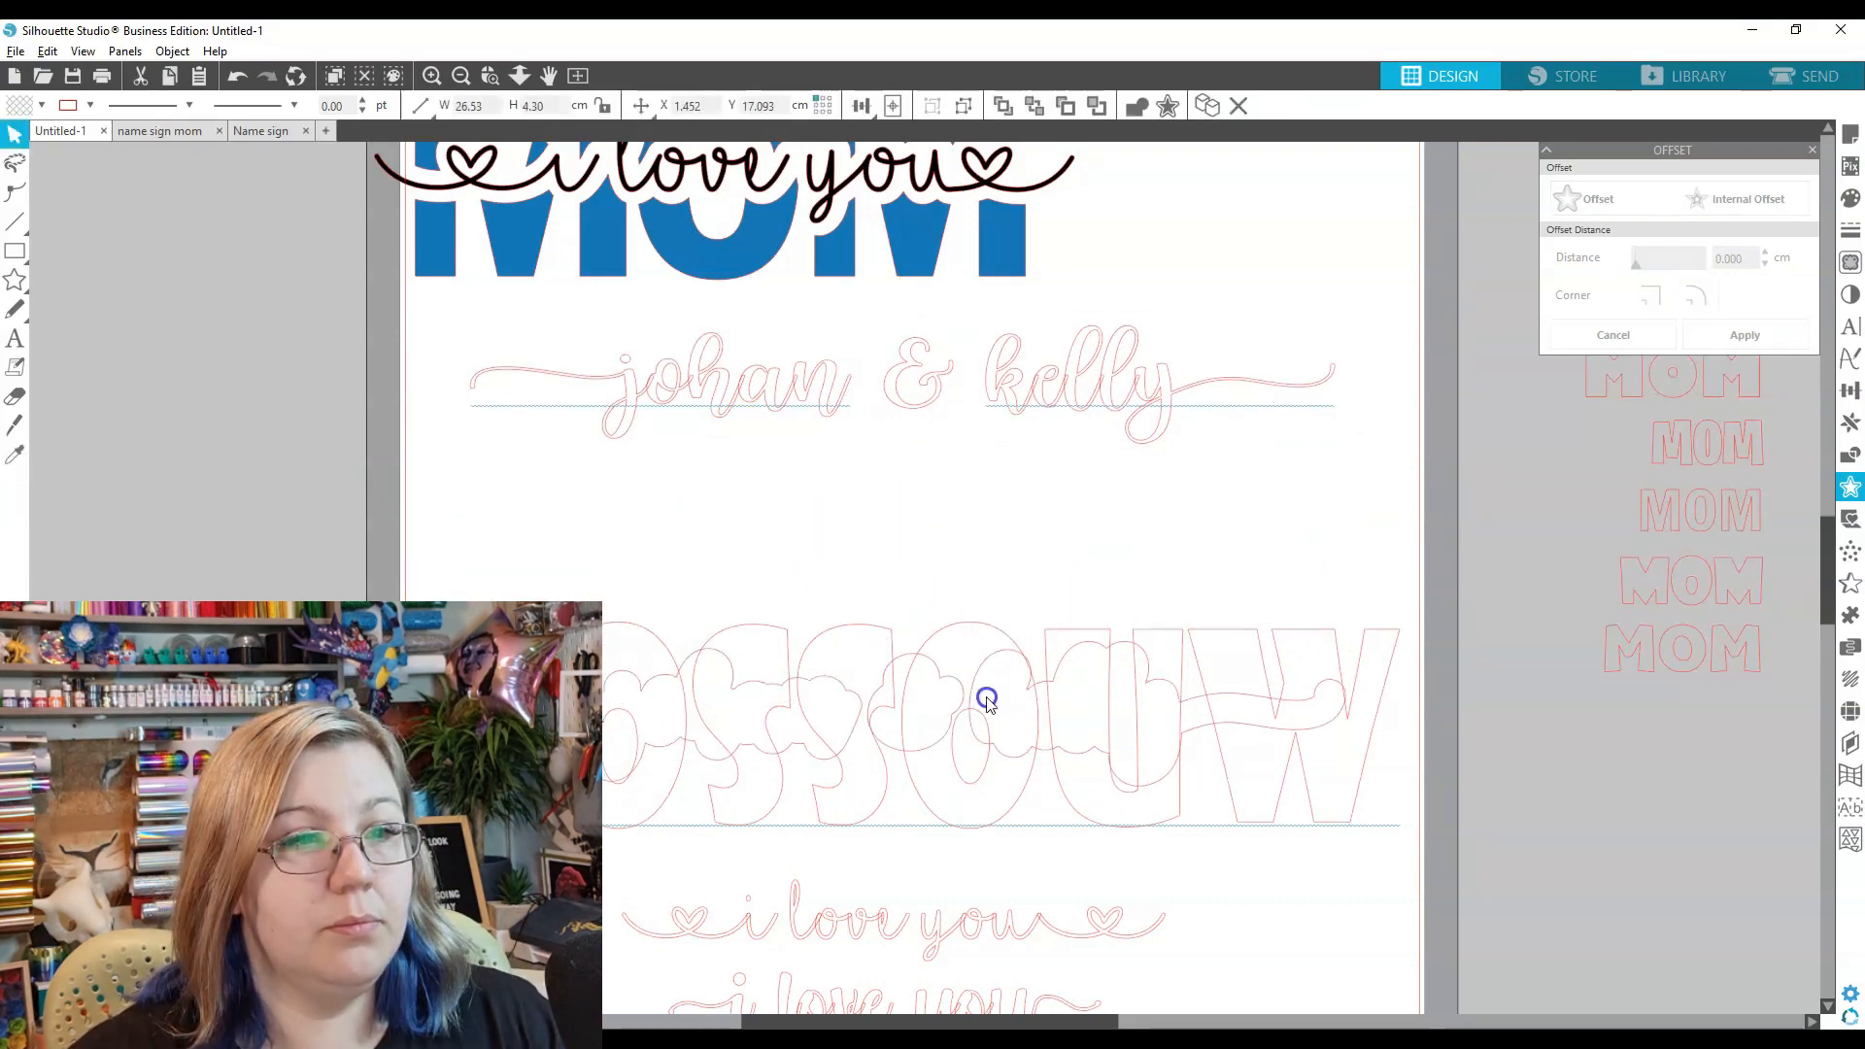
left_click(1737, 230)
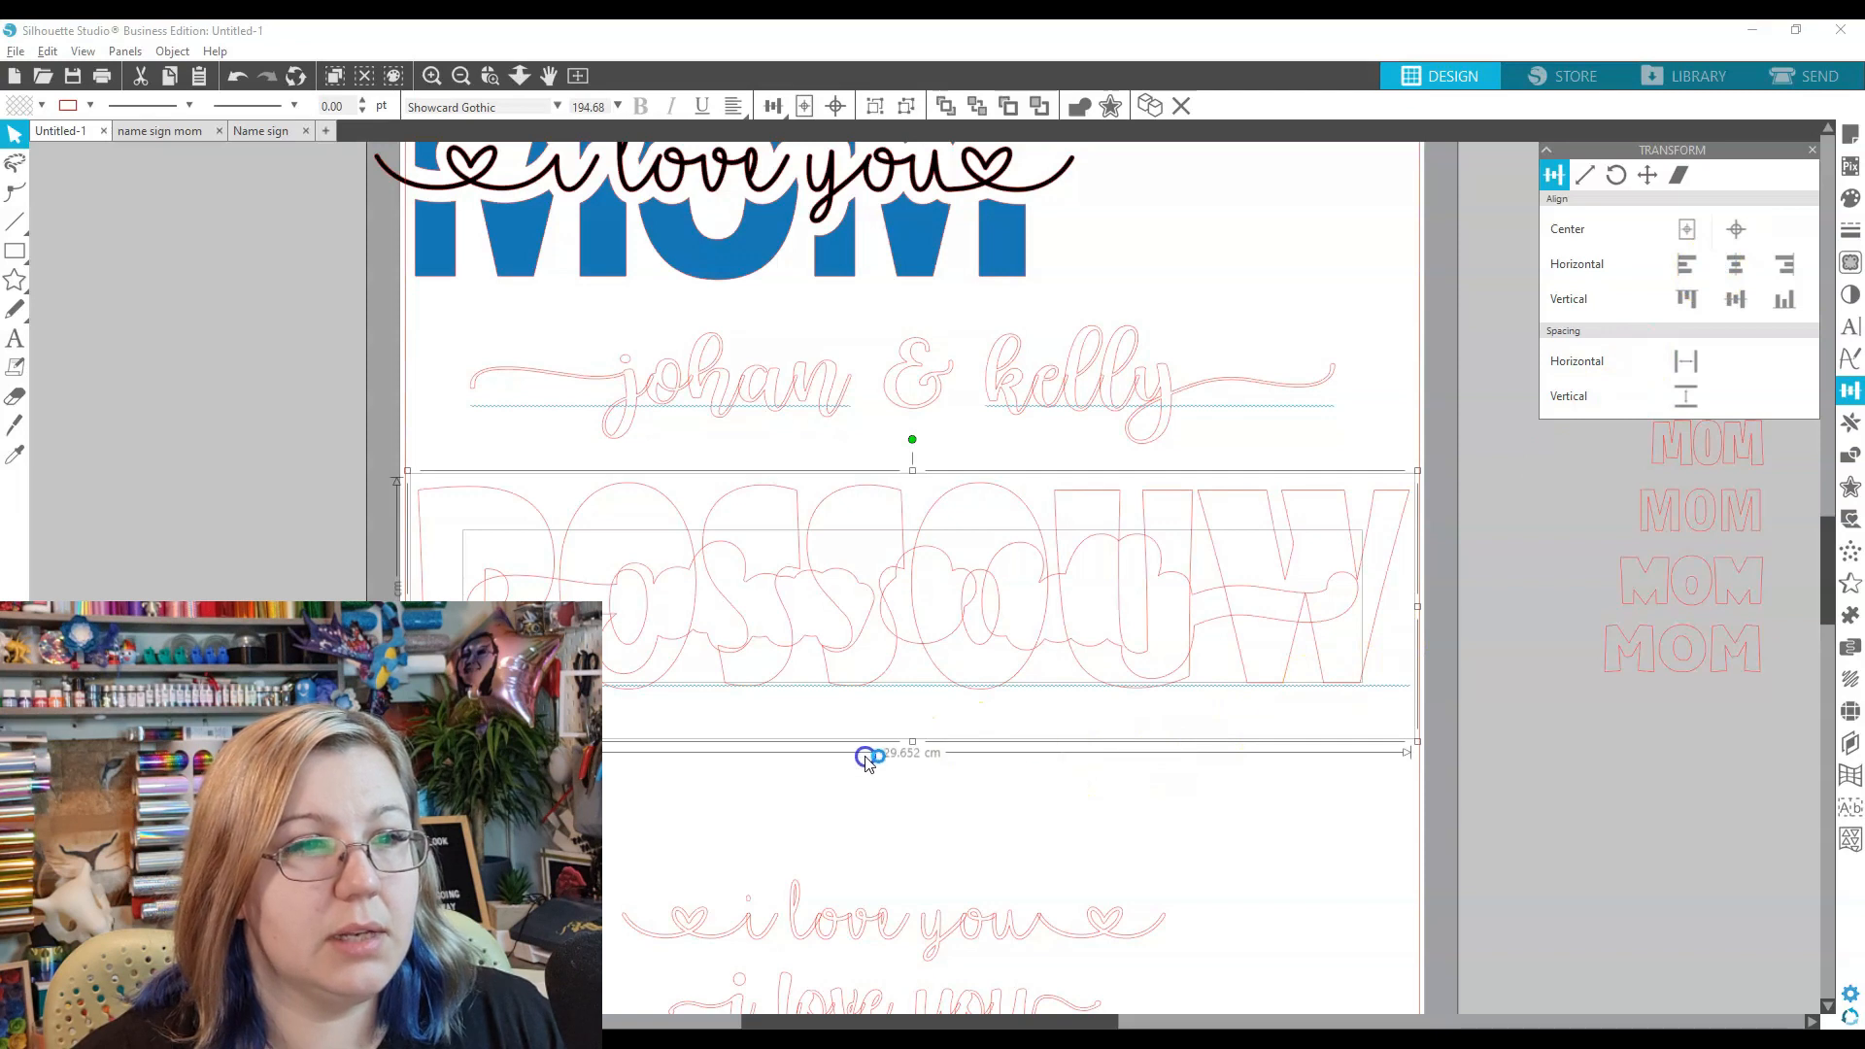
- Subtract the offset from ROSSOUW, group the letters, and set the script into the gap
left_click(1848, 456)
left_click(1717, 200)
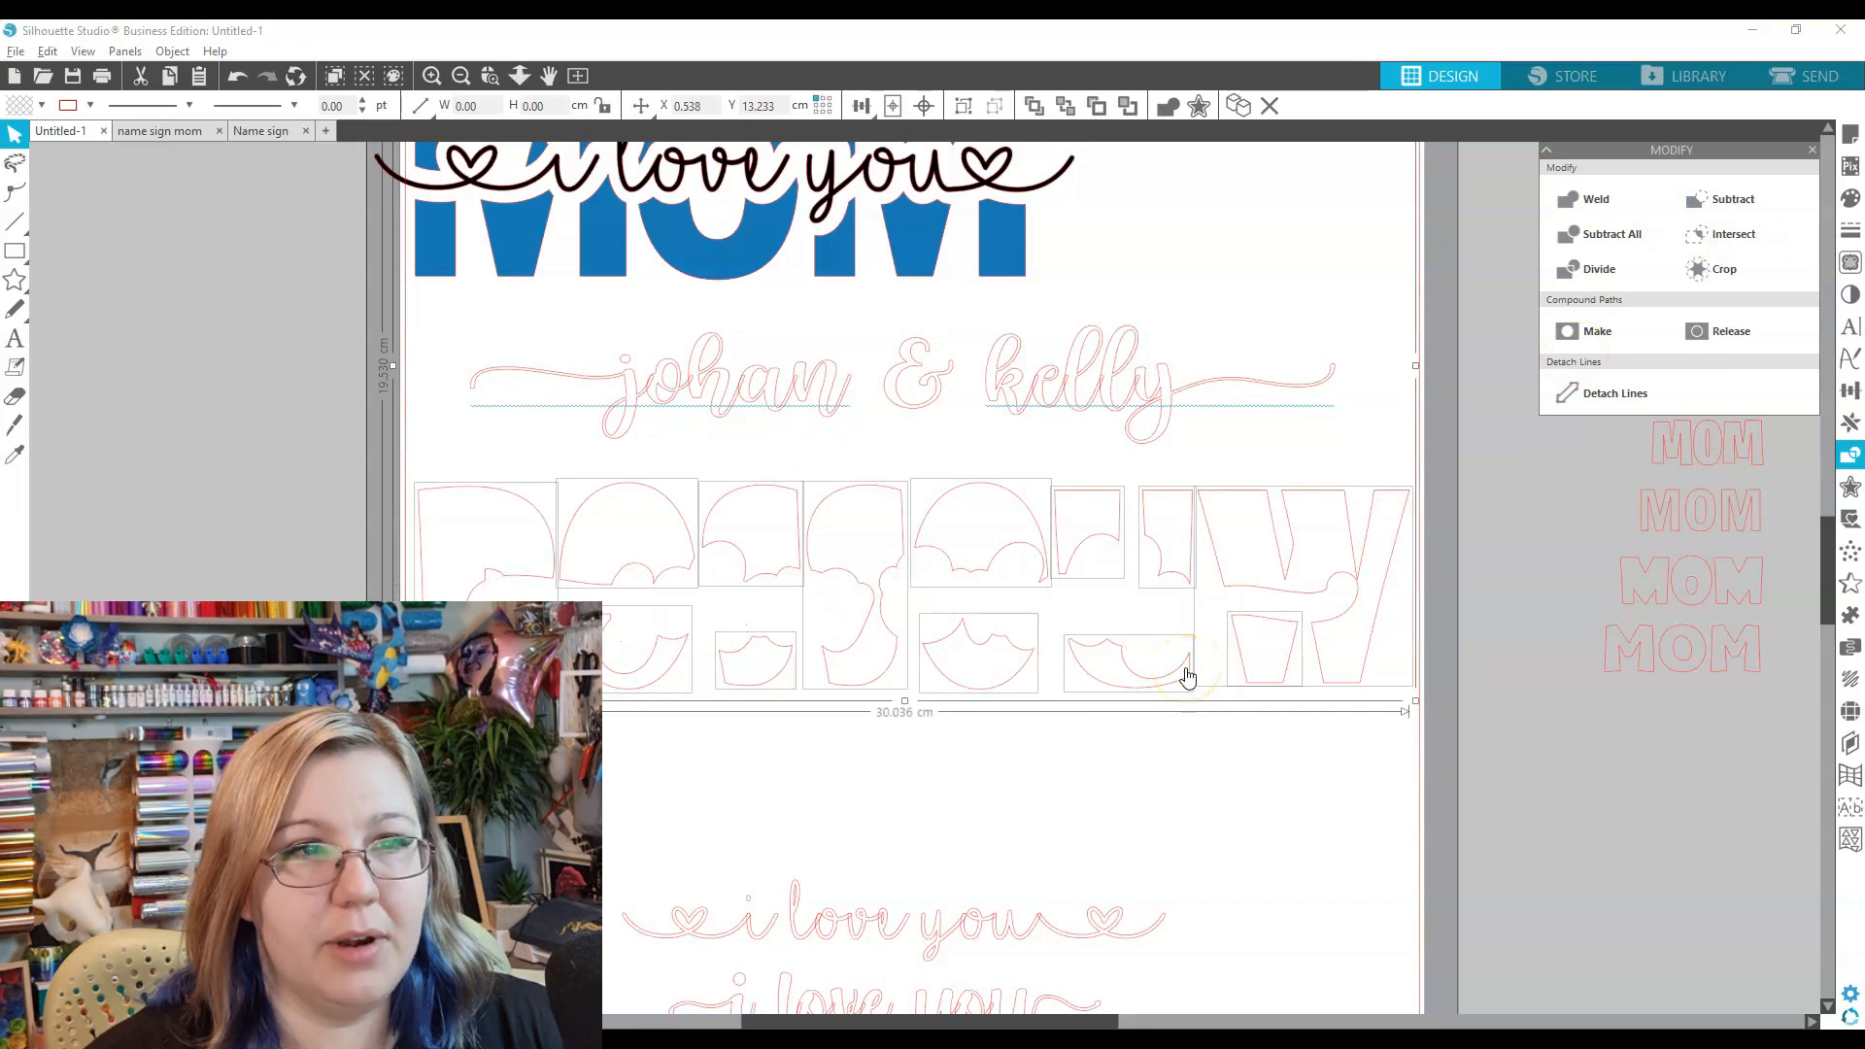
key("ctrl+g")
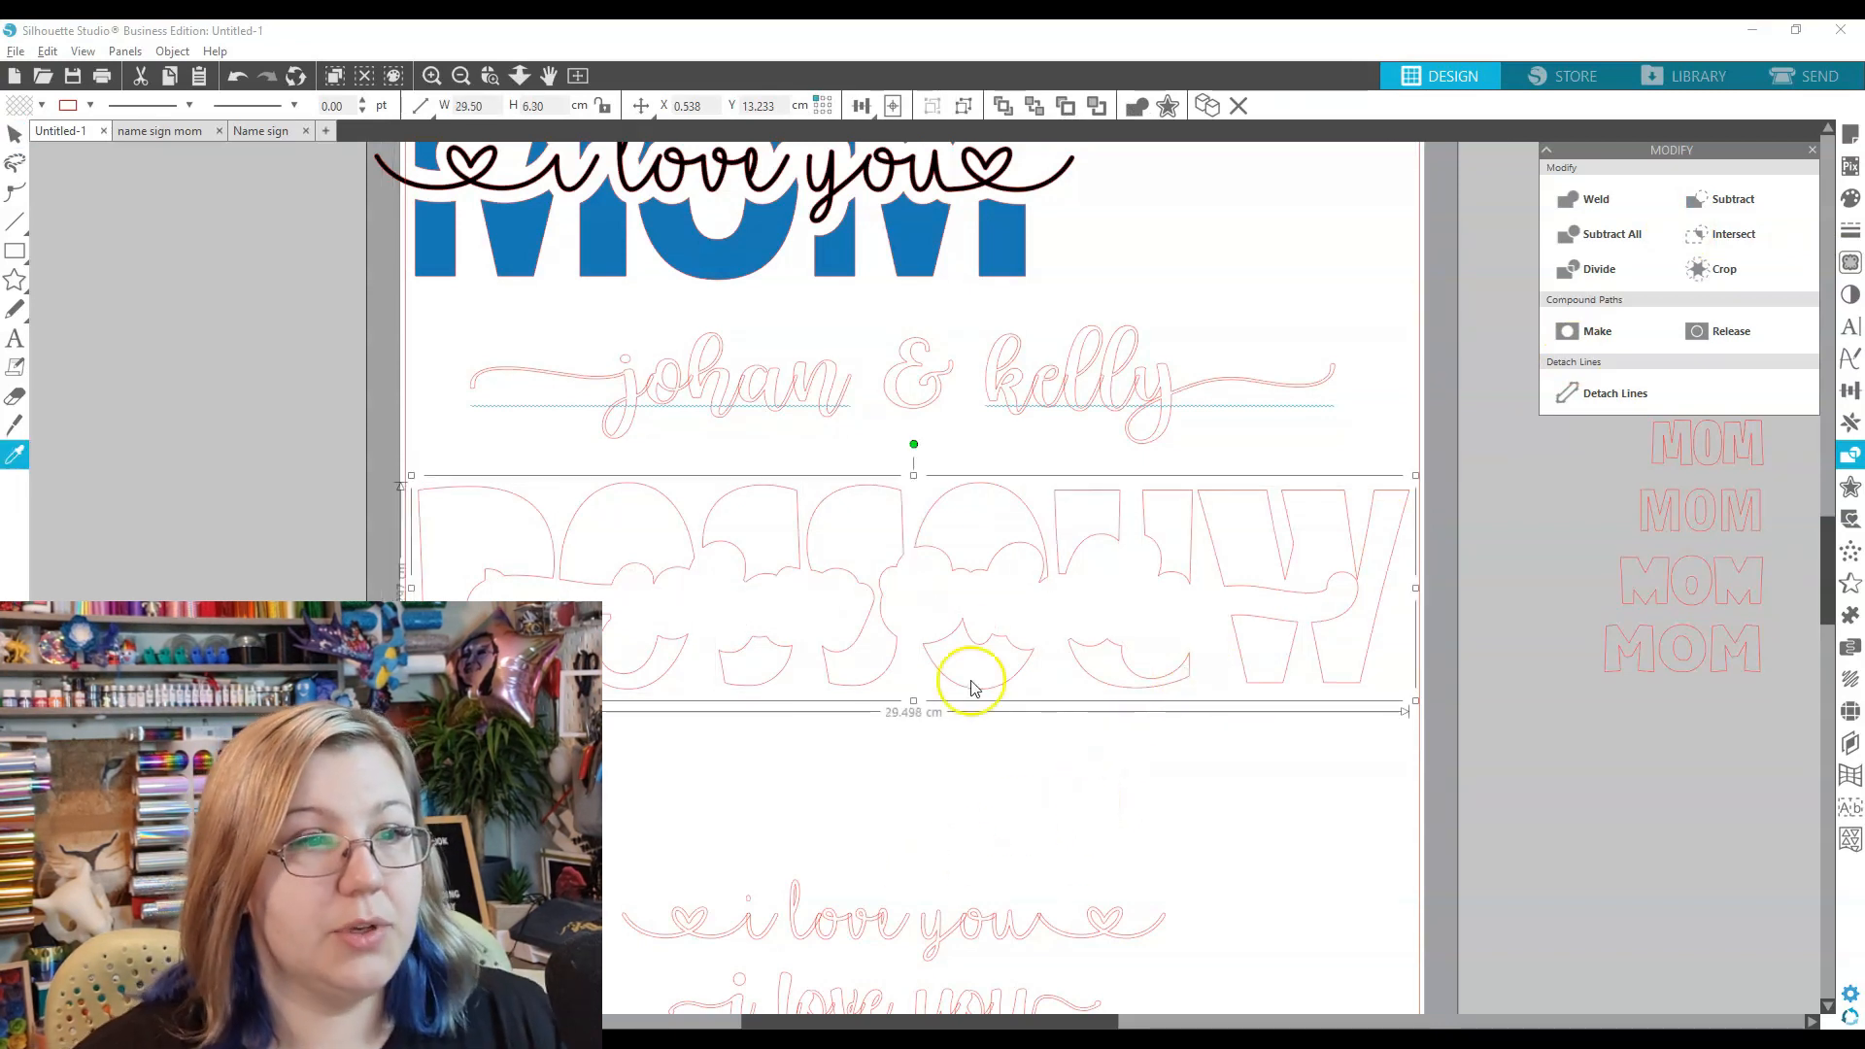
left_click_drag(956, 386, 966, 604)
left_click(925, 625)
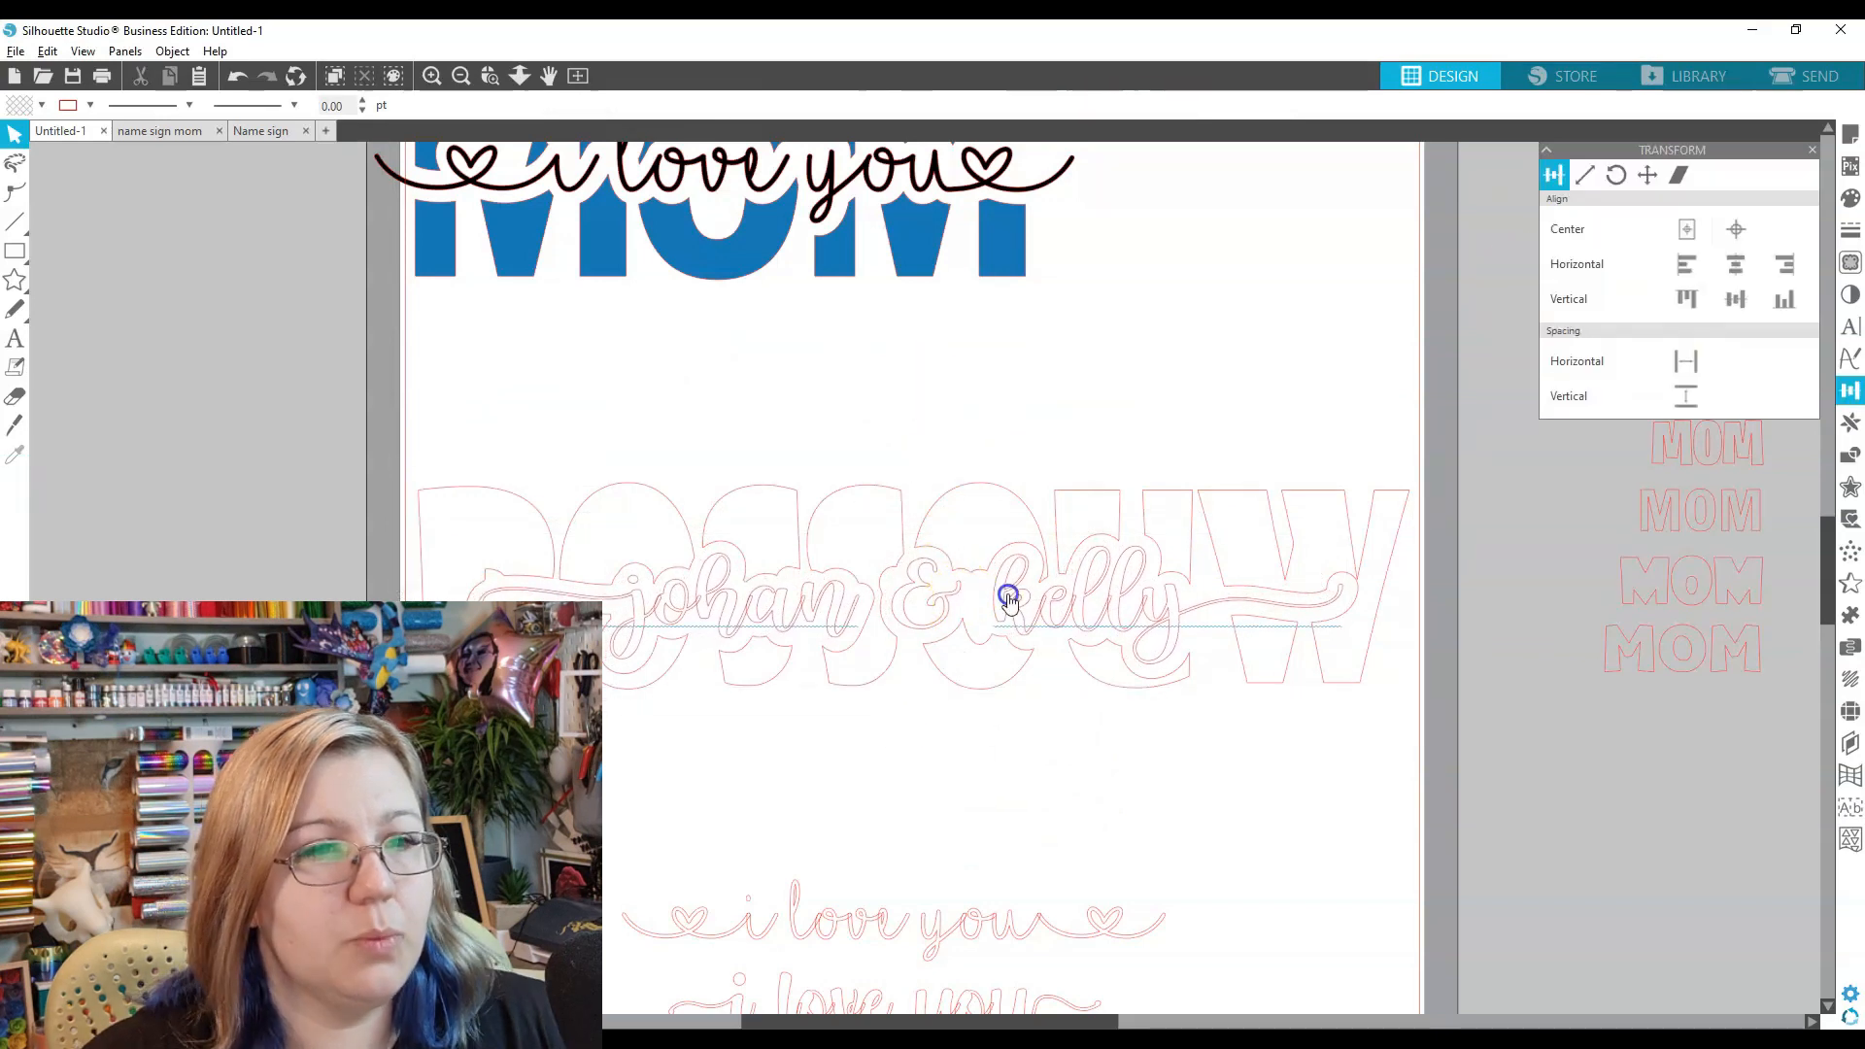
left_click_drag(1007, 600, 1011, 603)
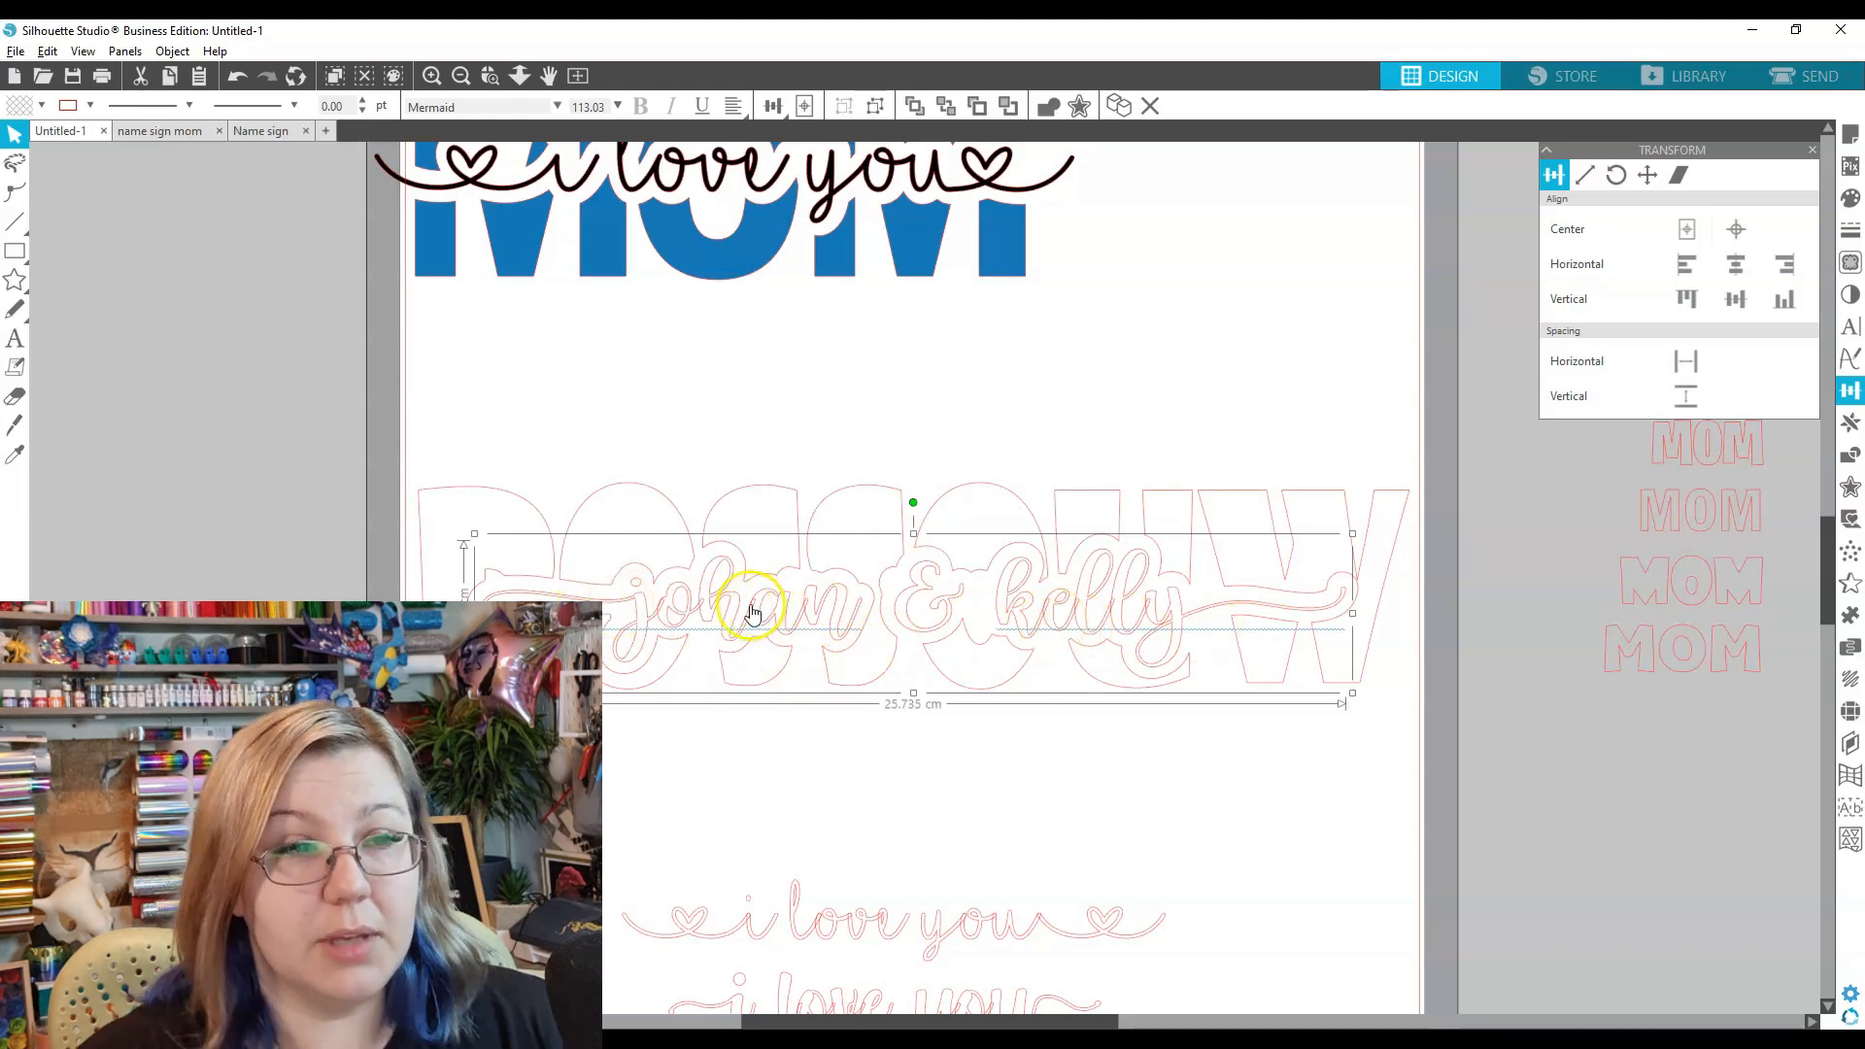
- Undo back to the uncut ROSSOUW, move it down, and lift the script off its outline
key("ctrl+z")
key("ctrl+z")
key("ctrl+z")
key("ctrl+z")
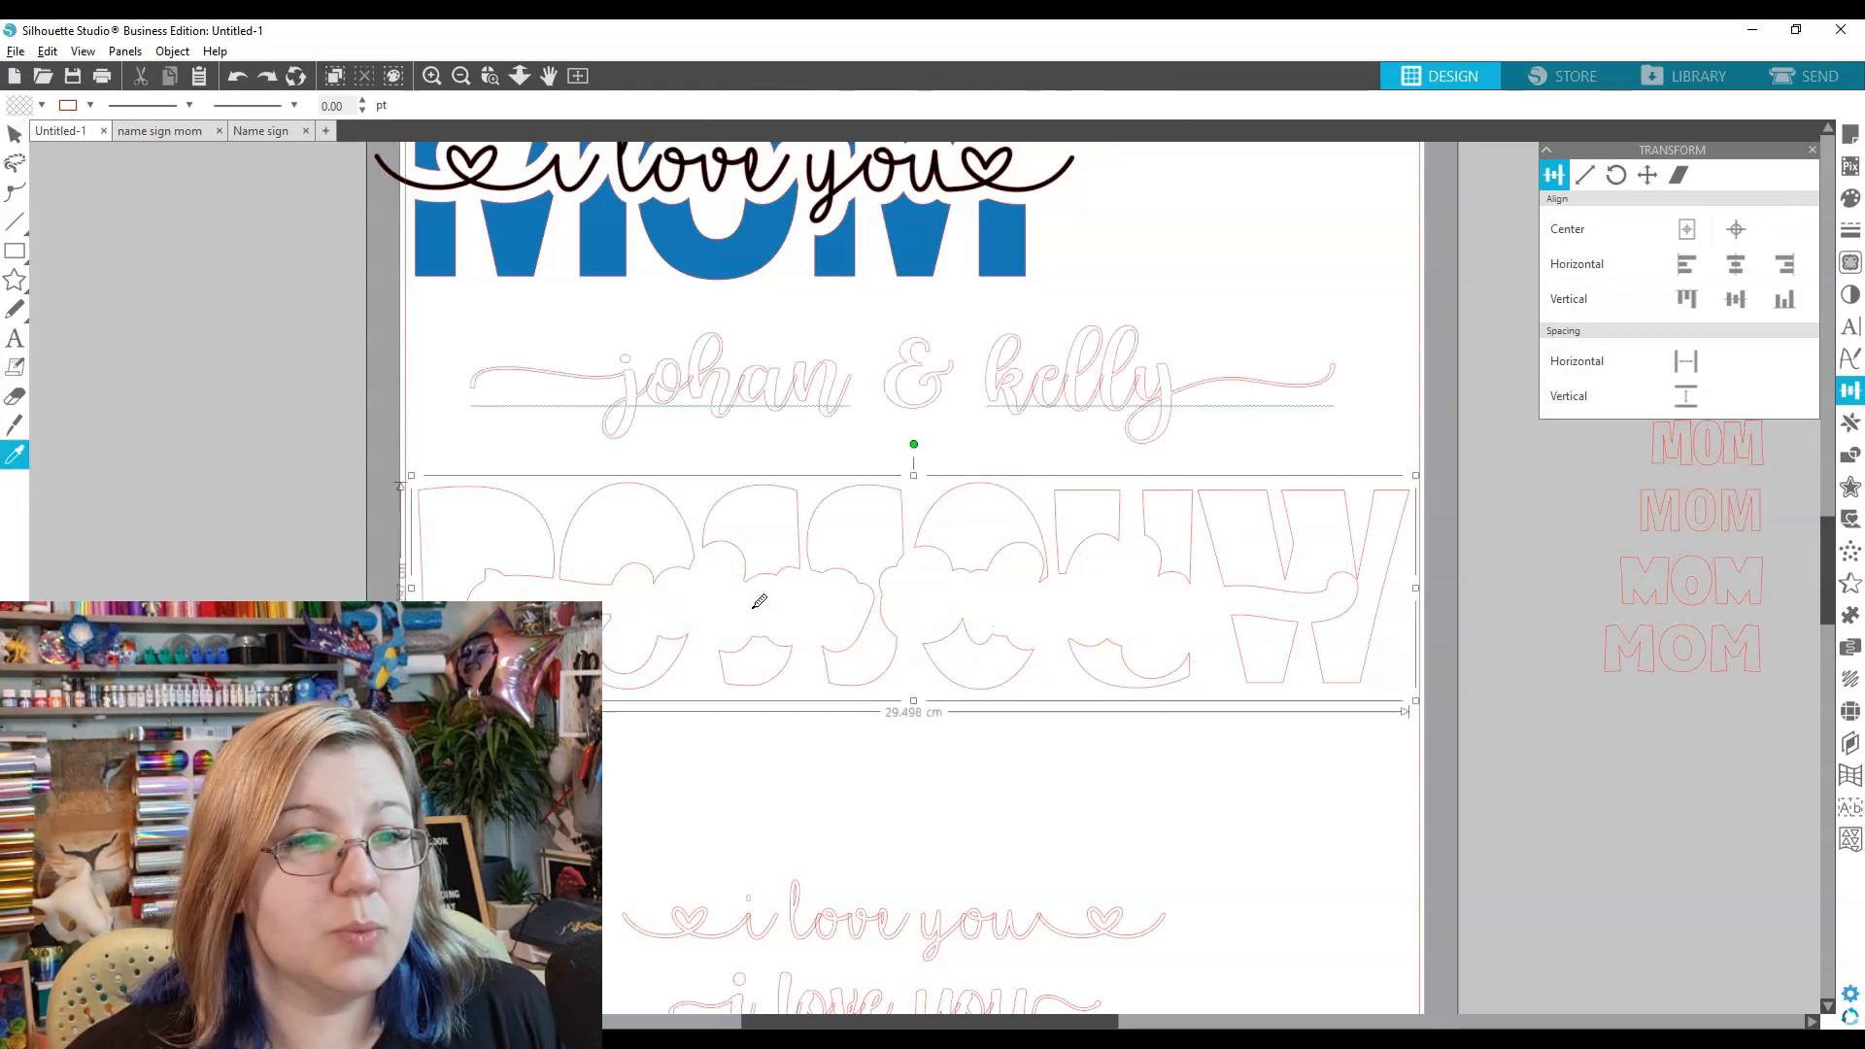
key("ctrl+z")
key("ctrl+z")
key("ctrl+z")
key("ctrl+z")
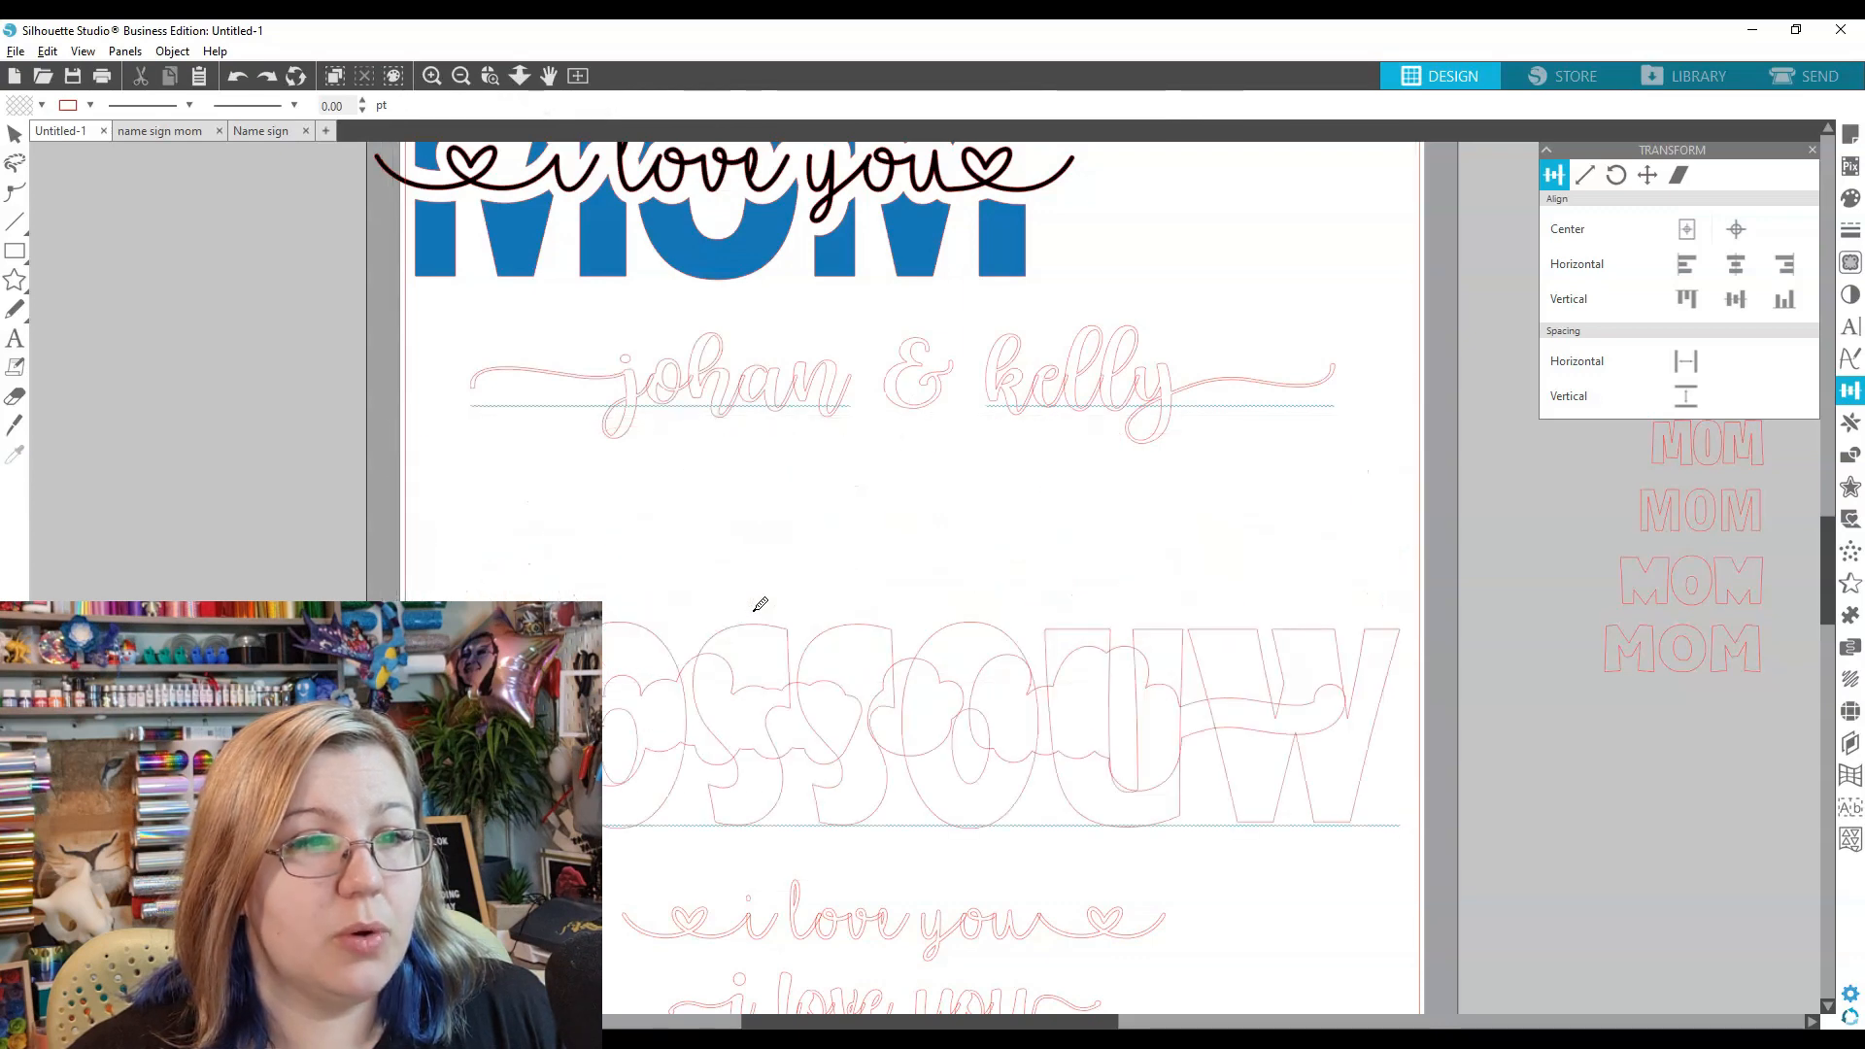
key("ctrl+z")
key("ctrl+z")
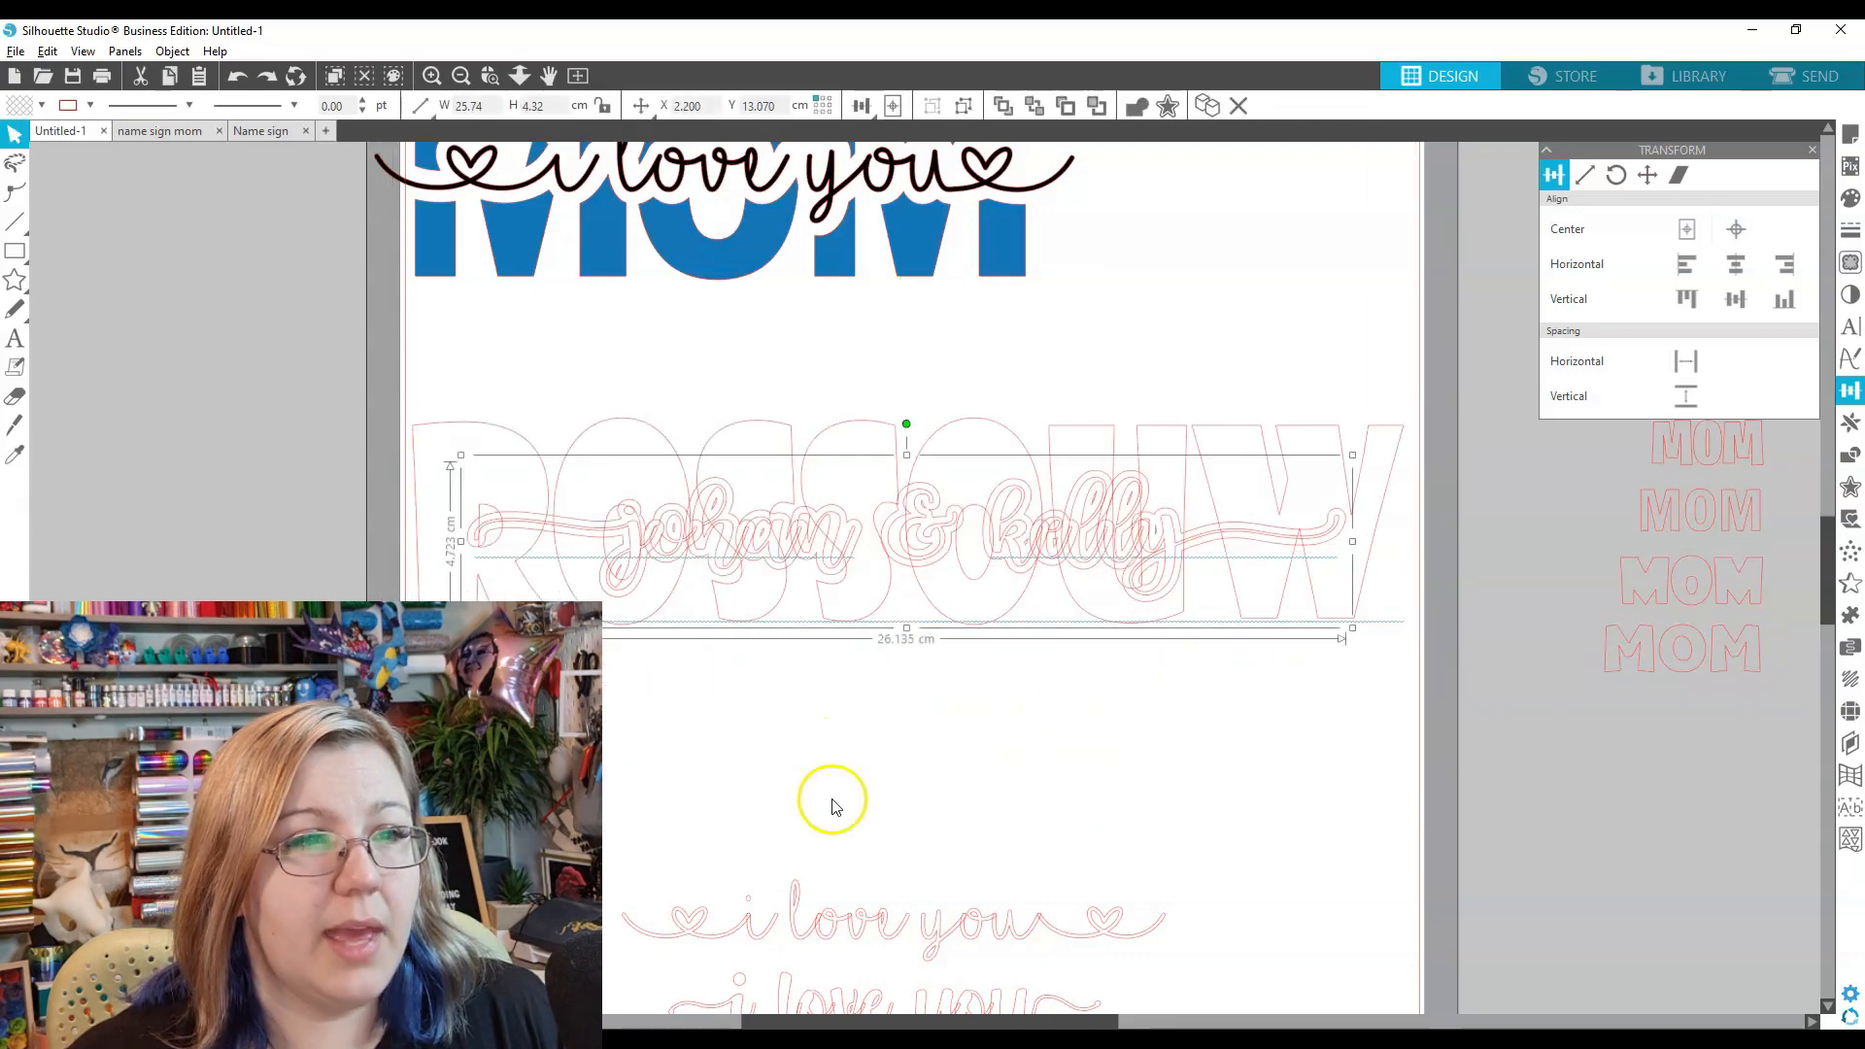
left_click(921, 760)
left_click_drag(980, 619, 989, 815)
left_click_drag(849, 585, 874, 401)
- Release the outline's compound path, set the name pieces aside, and delete stray fragments
right_click(789, 493)
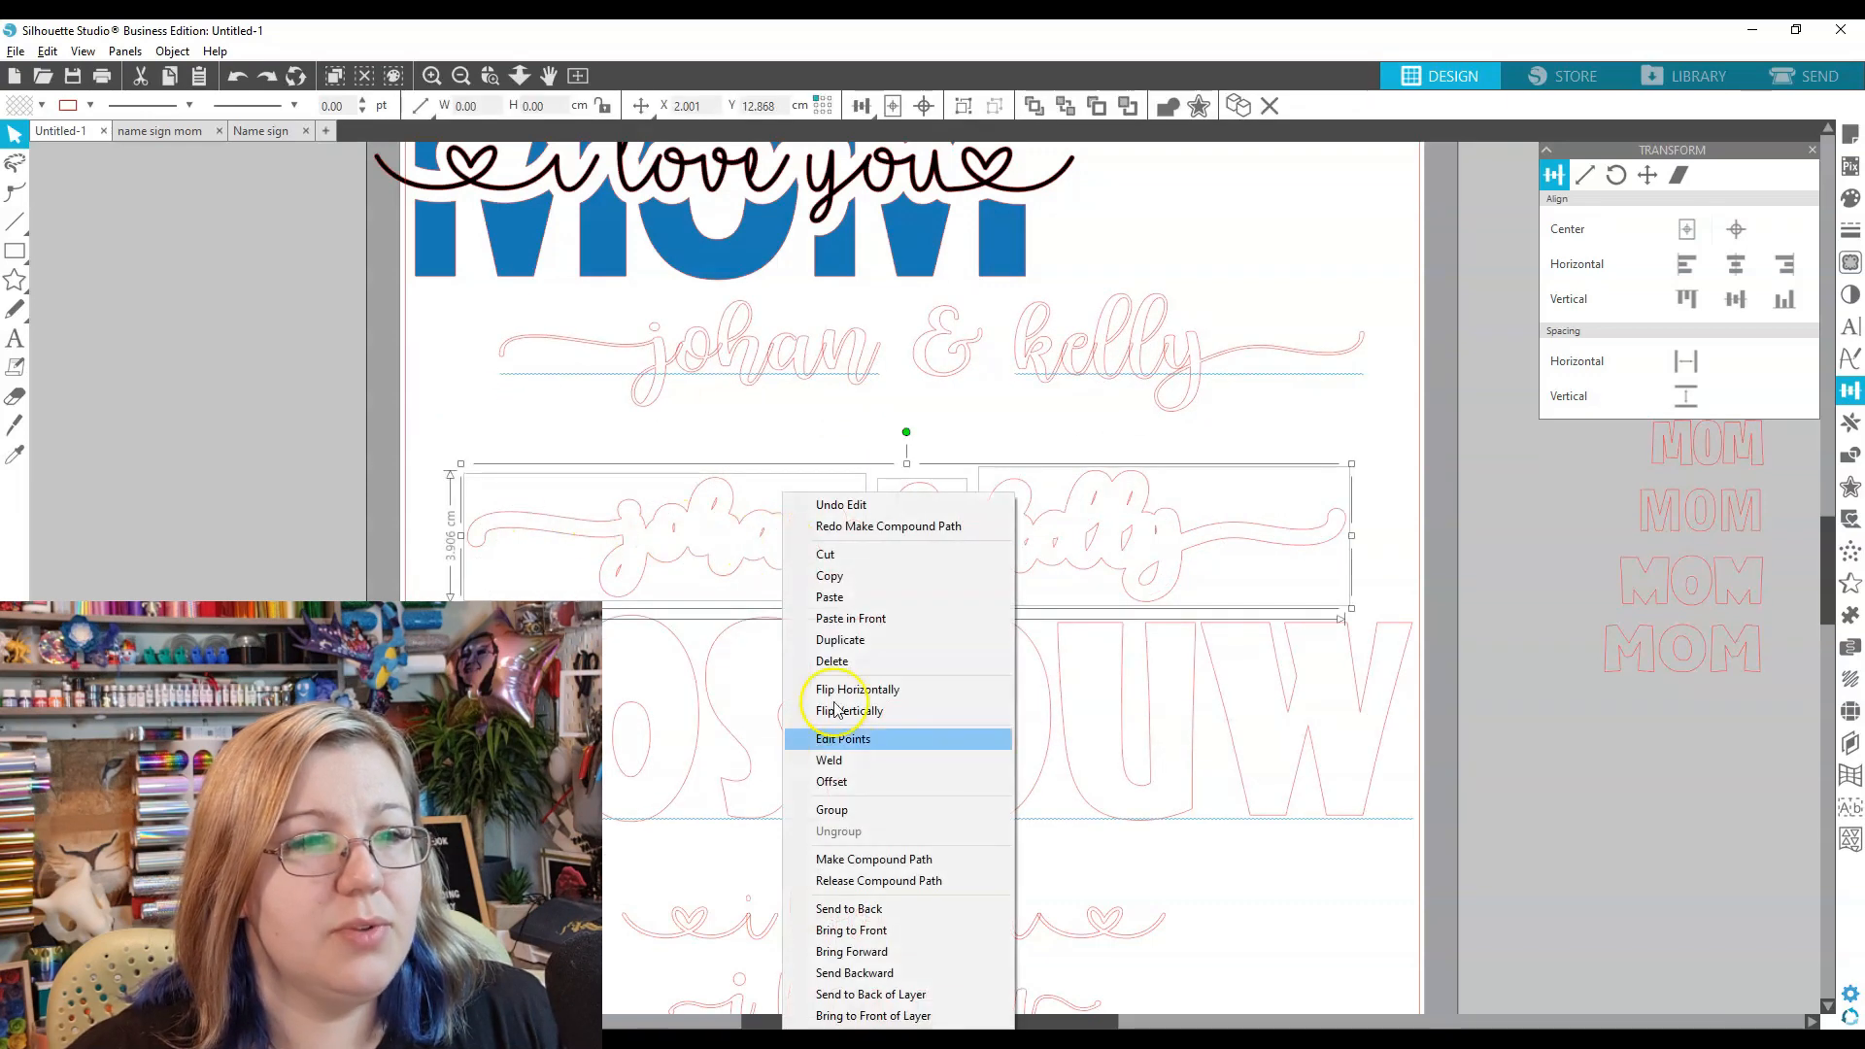
left_click(923, 882)
left_click_drag(528, 444, 887, 528)
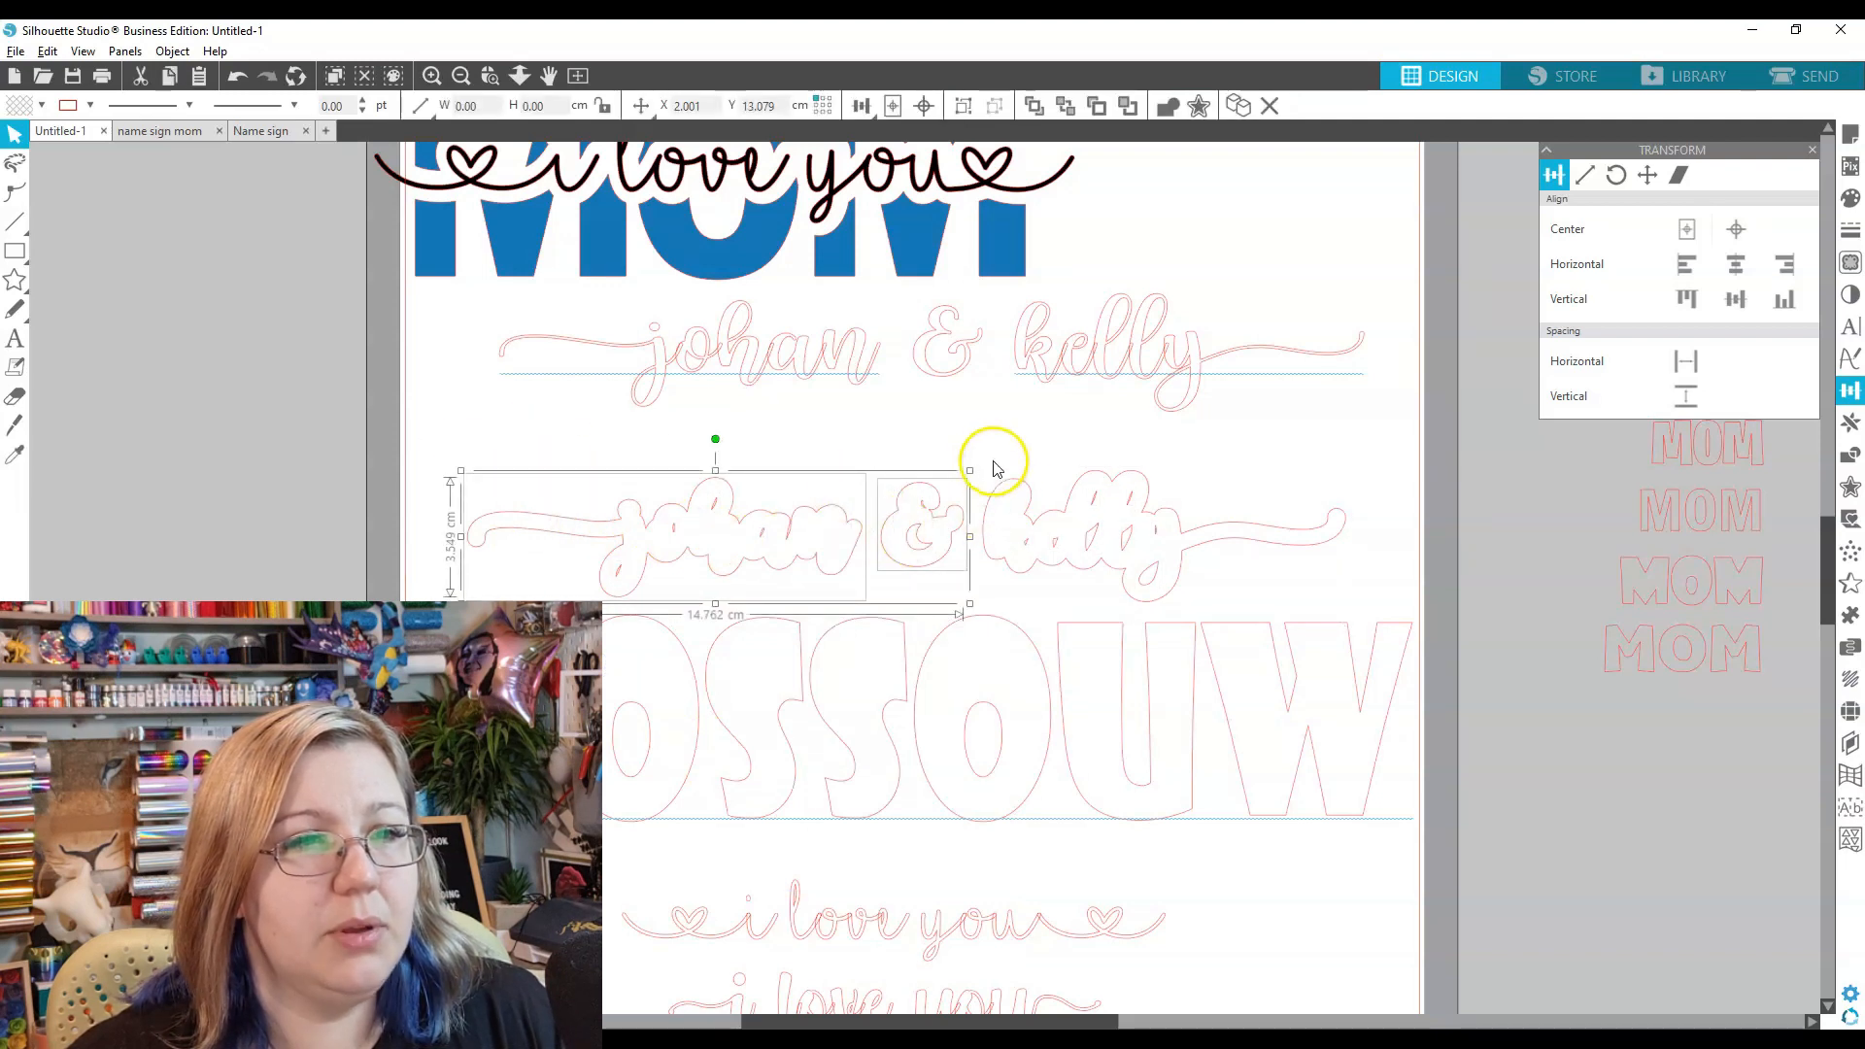
left_click(1025, 487, "shift")
left_click_drag(1016, 485, 46, 511)
left_click_drag(547, 471, 1252, 607)
key("Delete")
- Regroup the name outline pieces and move the 26.12 cm outline onto ROSSOUW
left_click_drag(967, 1020, 628, 1010)
left_click(545, 516)
left_click(826, 573, "shift")
left_click_drag(825, 569, 1648, 566)
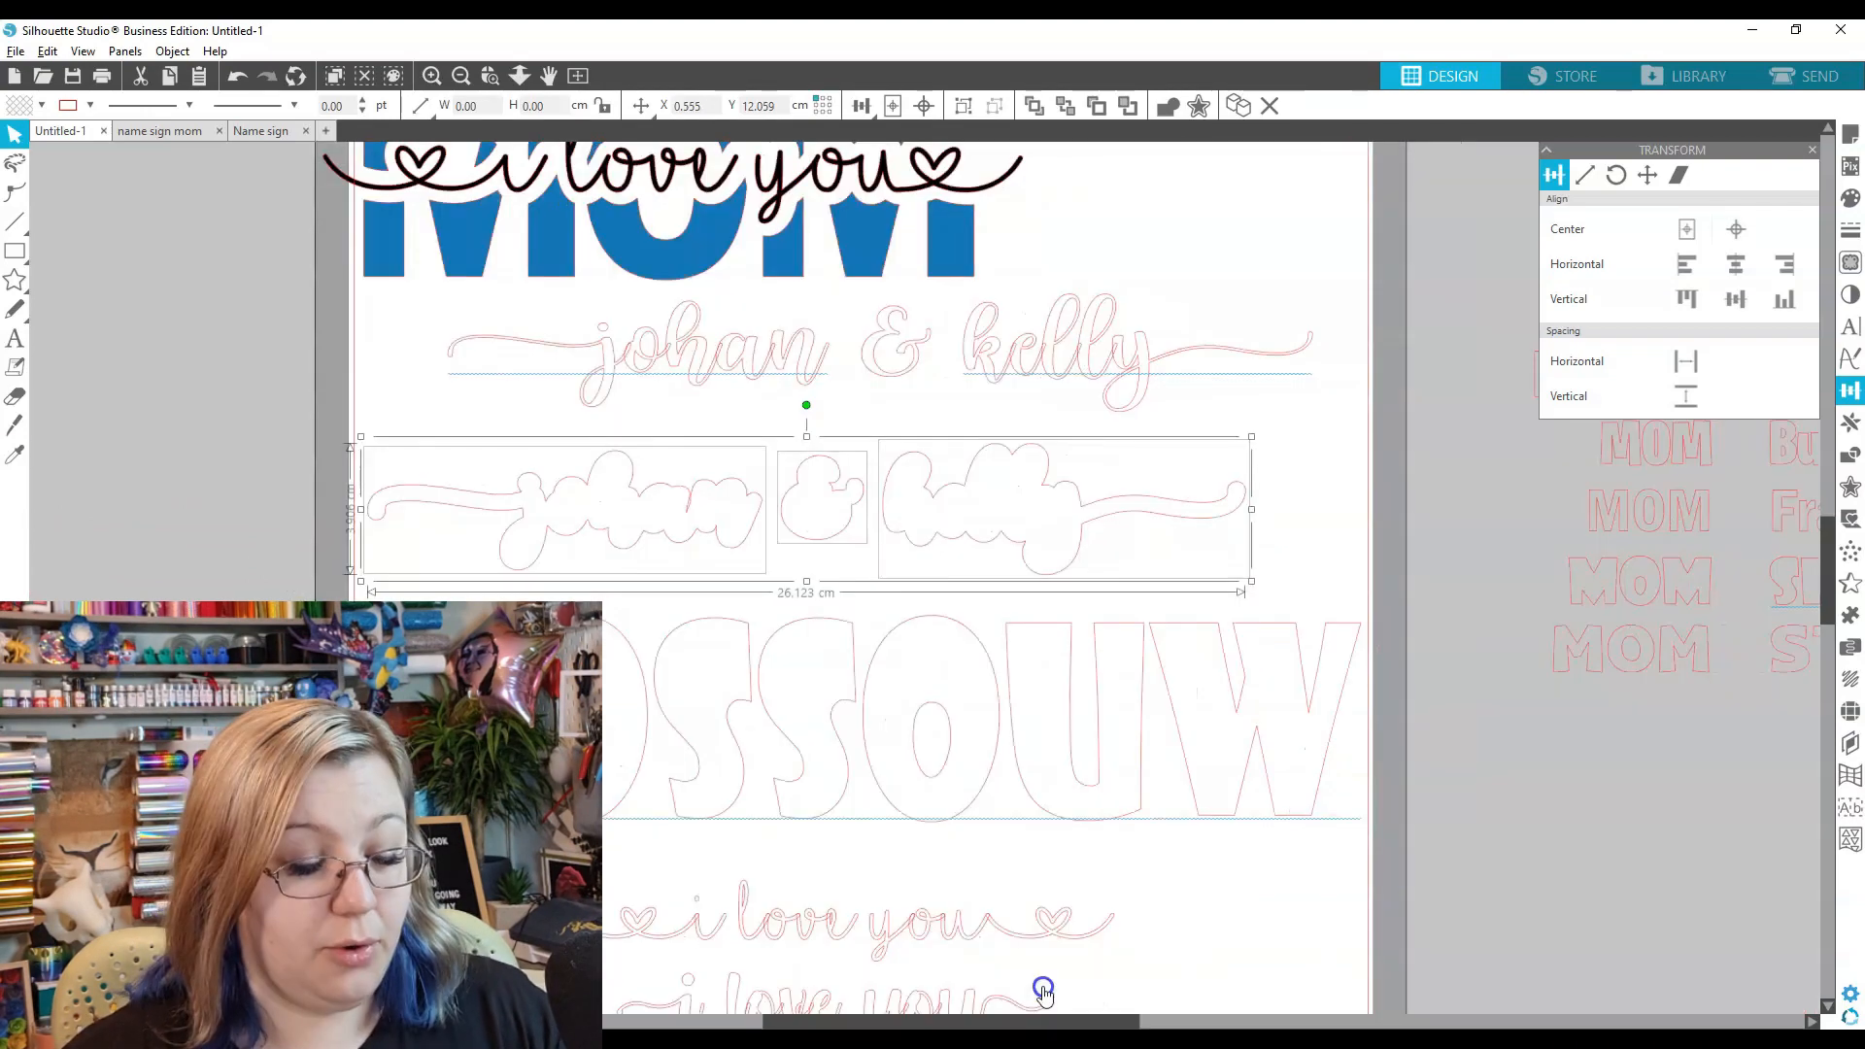
key("ctrl+g")
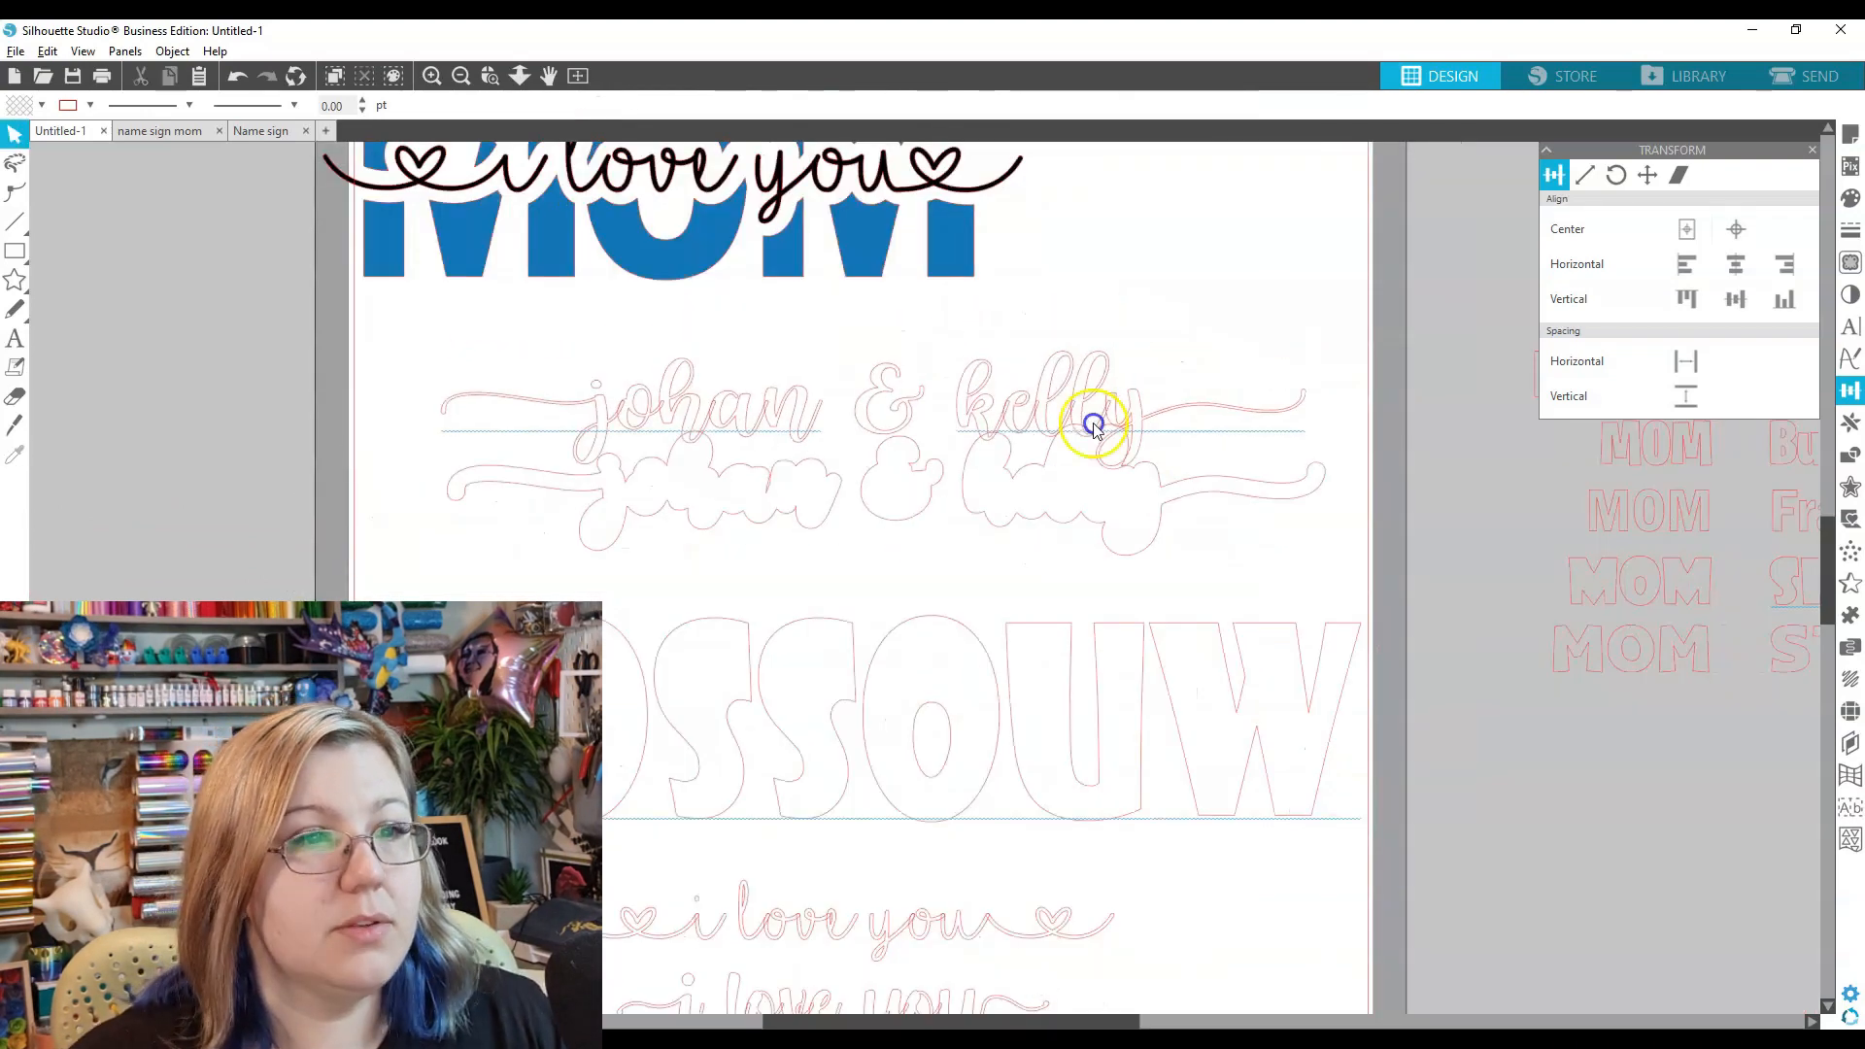
left_click_drag(1094, 424, 1104, 501)
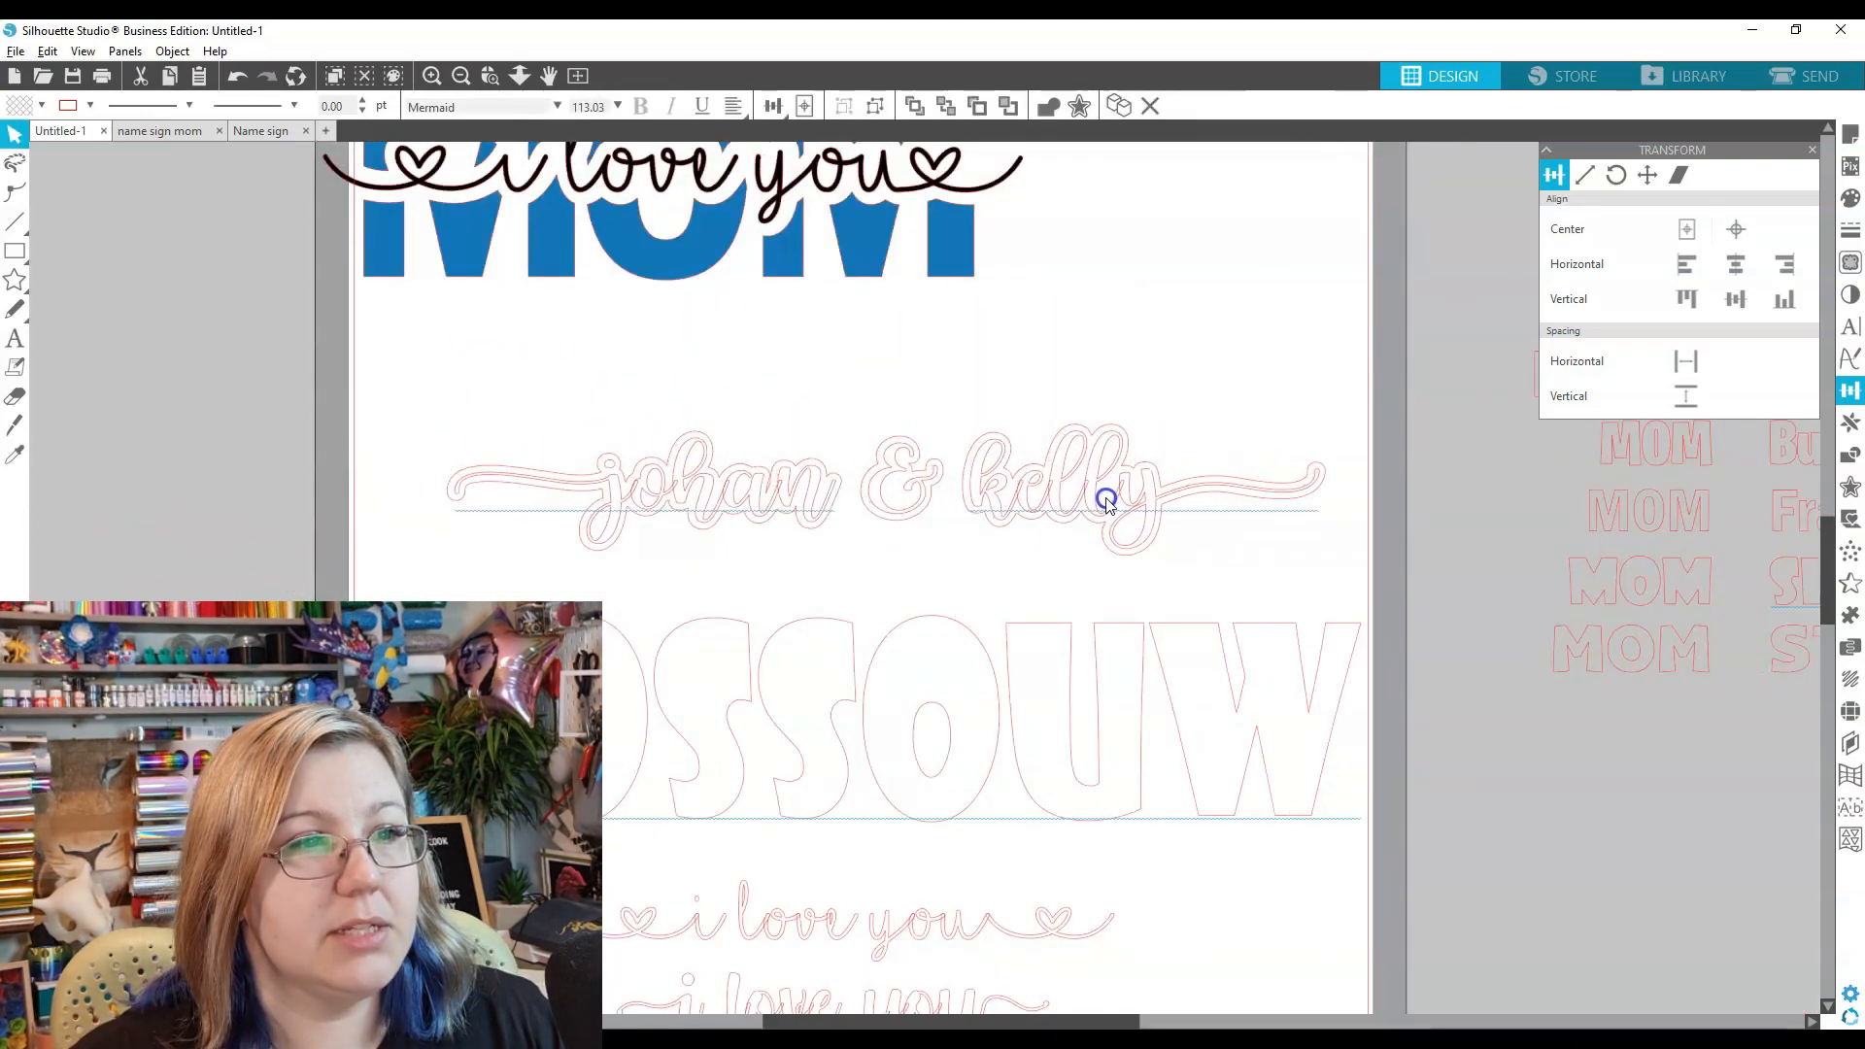
key("ctrl+z")
left_click(903, 512)
left_click_drag(903, 511, 874, 764)
- Centre the name outline on ROSSOUW and subtract it from the letters
left_click(853, 627, "shift")
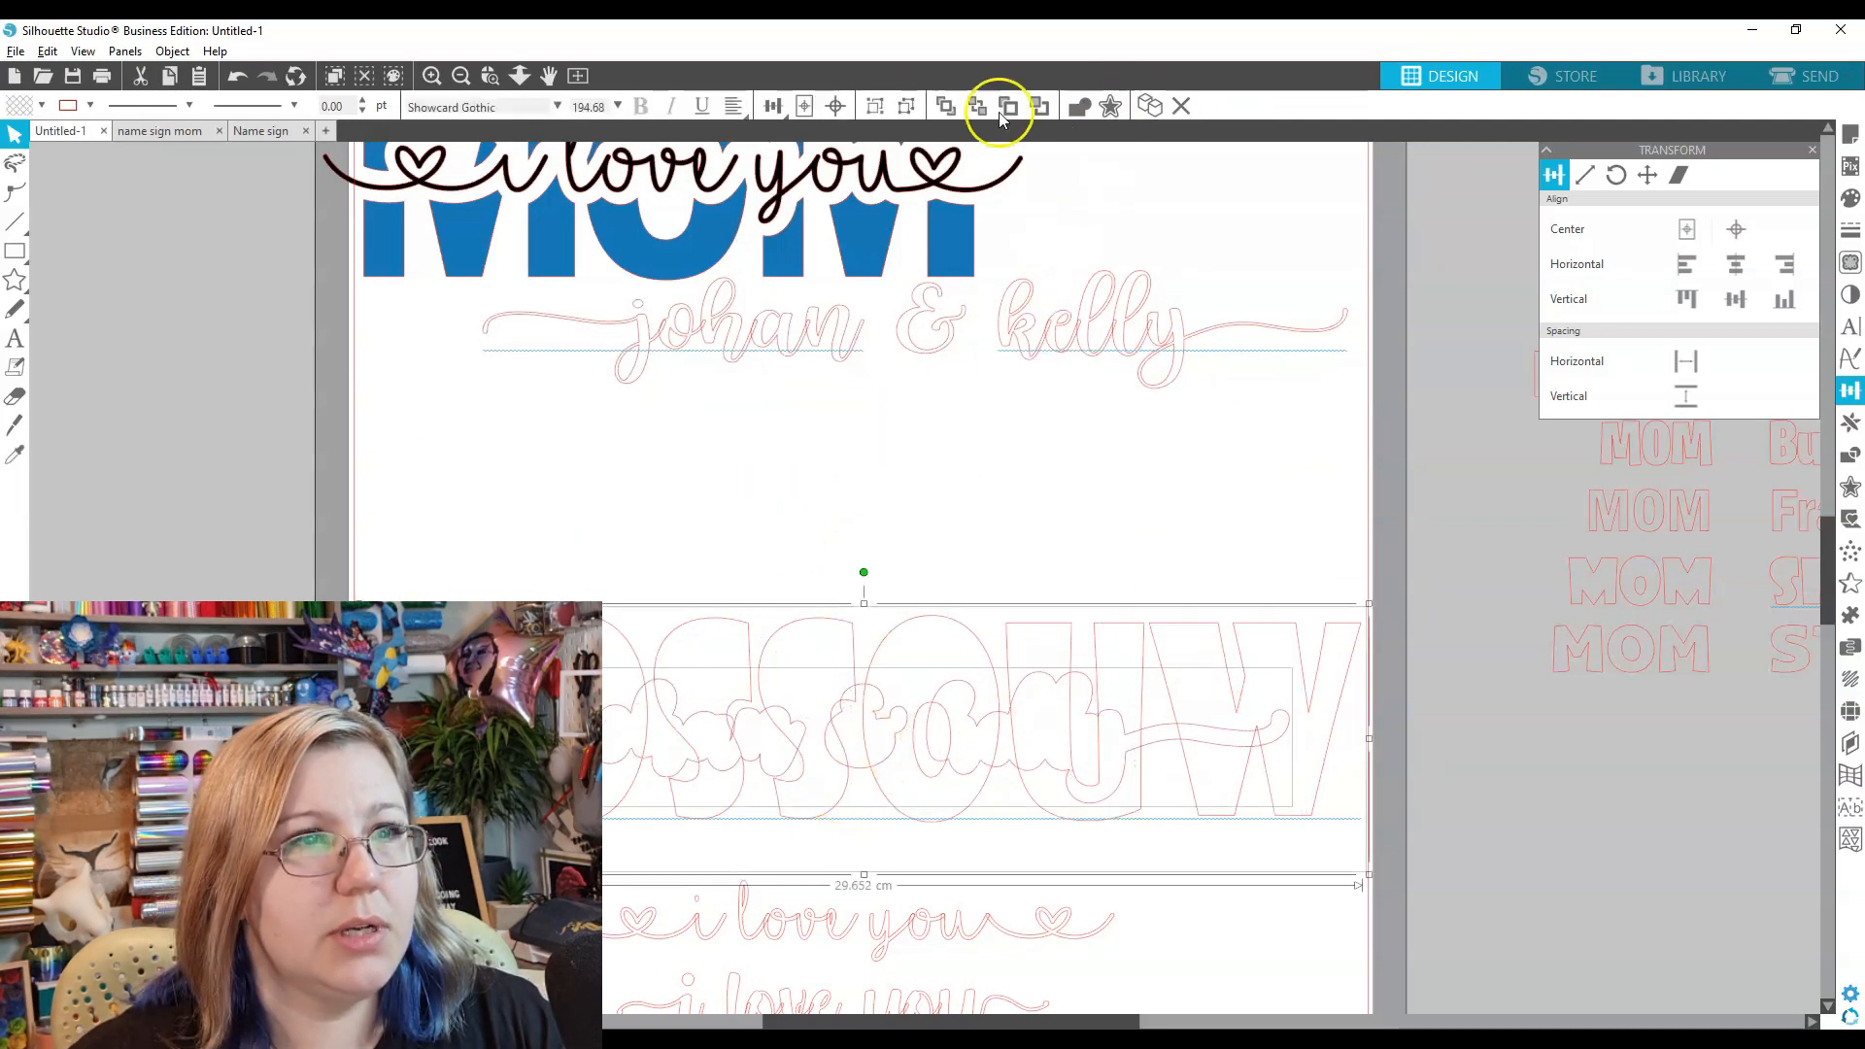
left_click(835, 105)
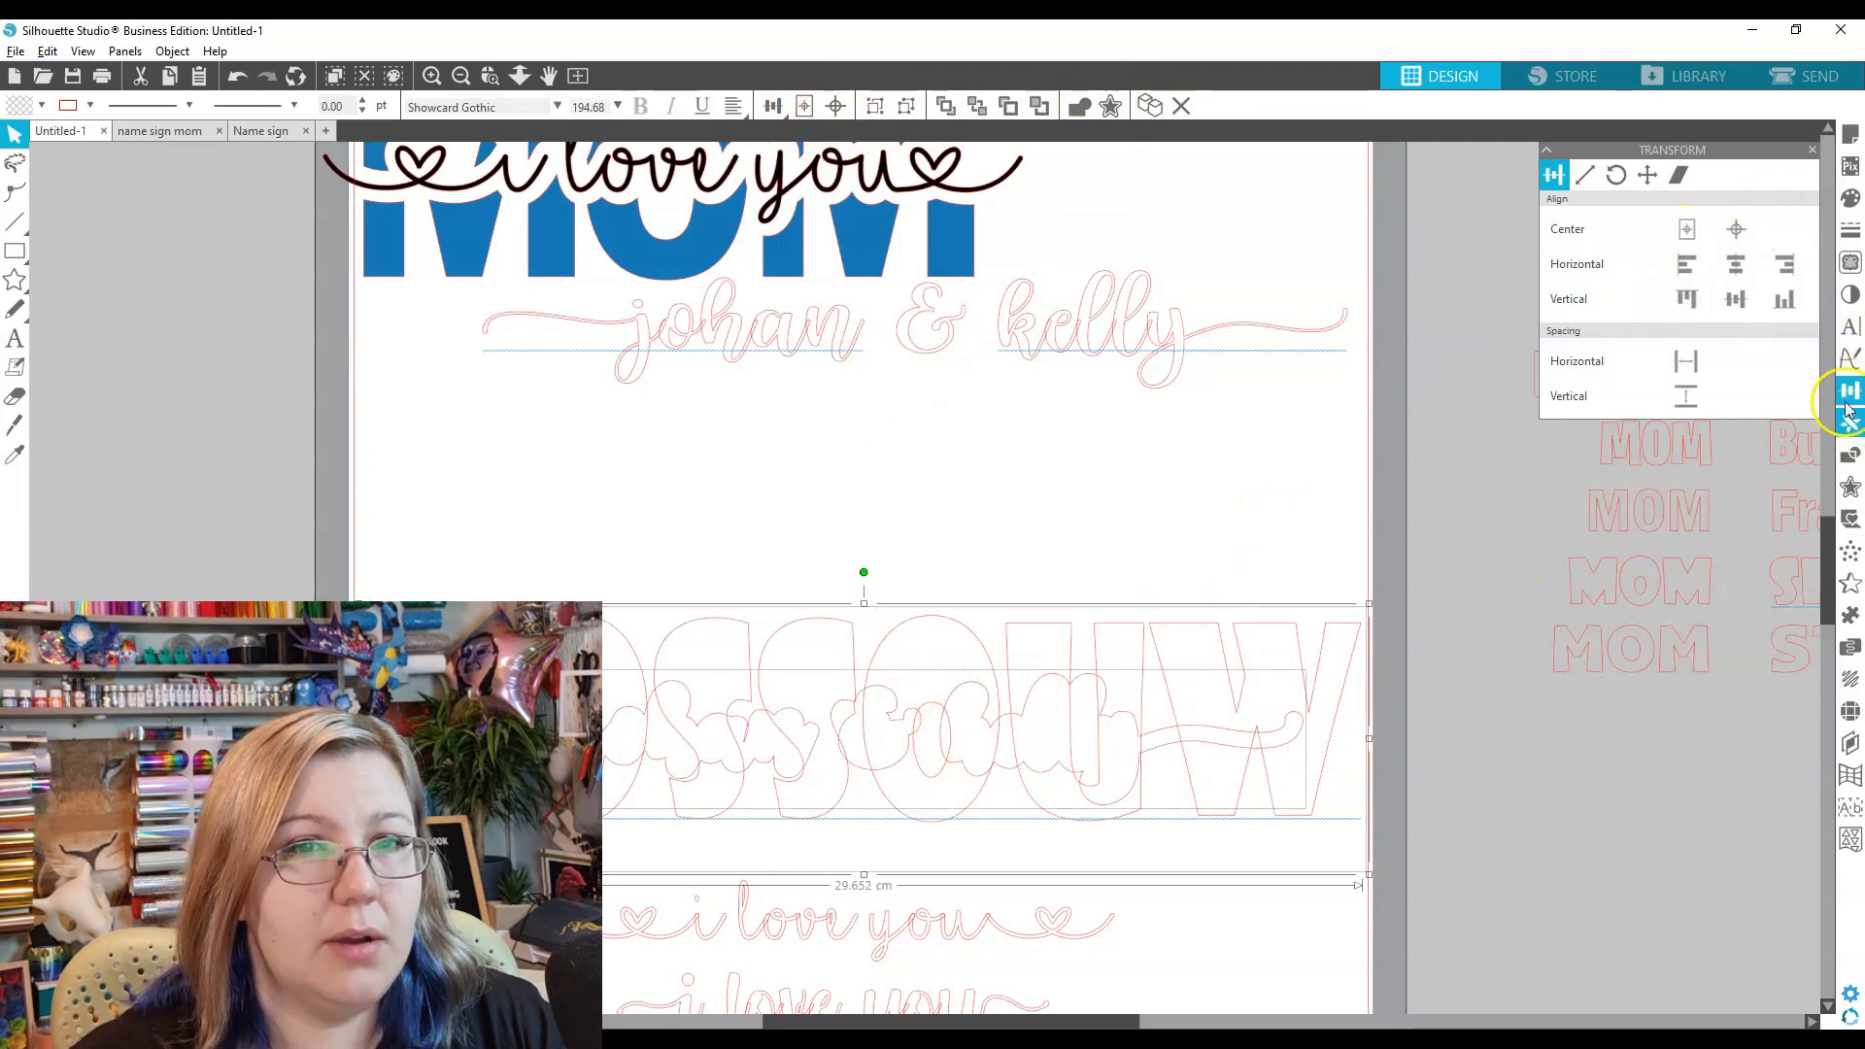
left_click(1849, 455)
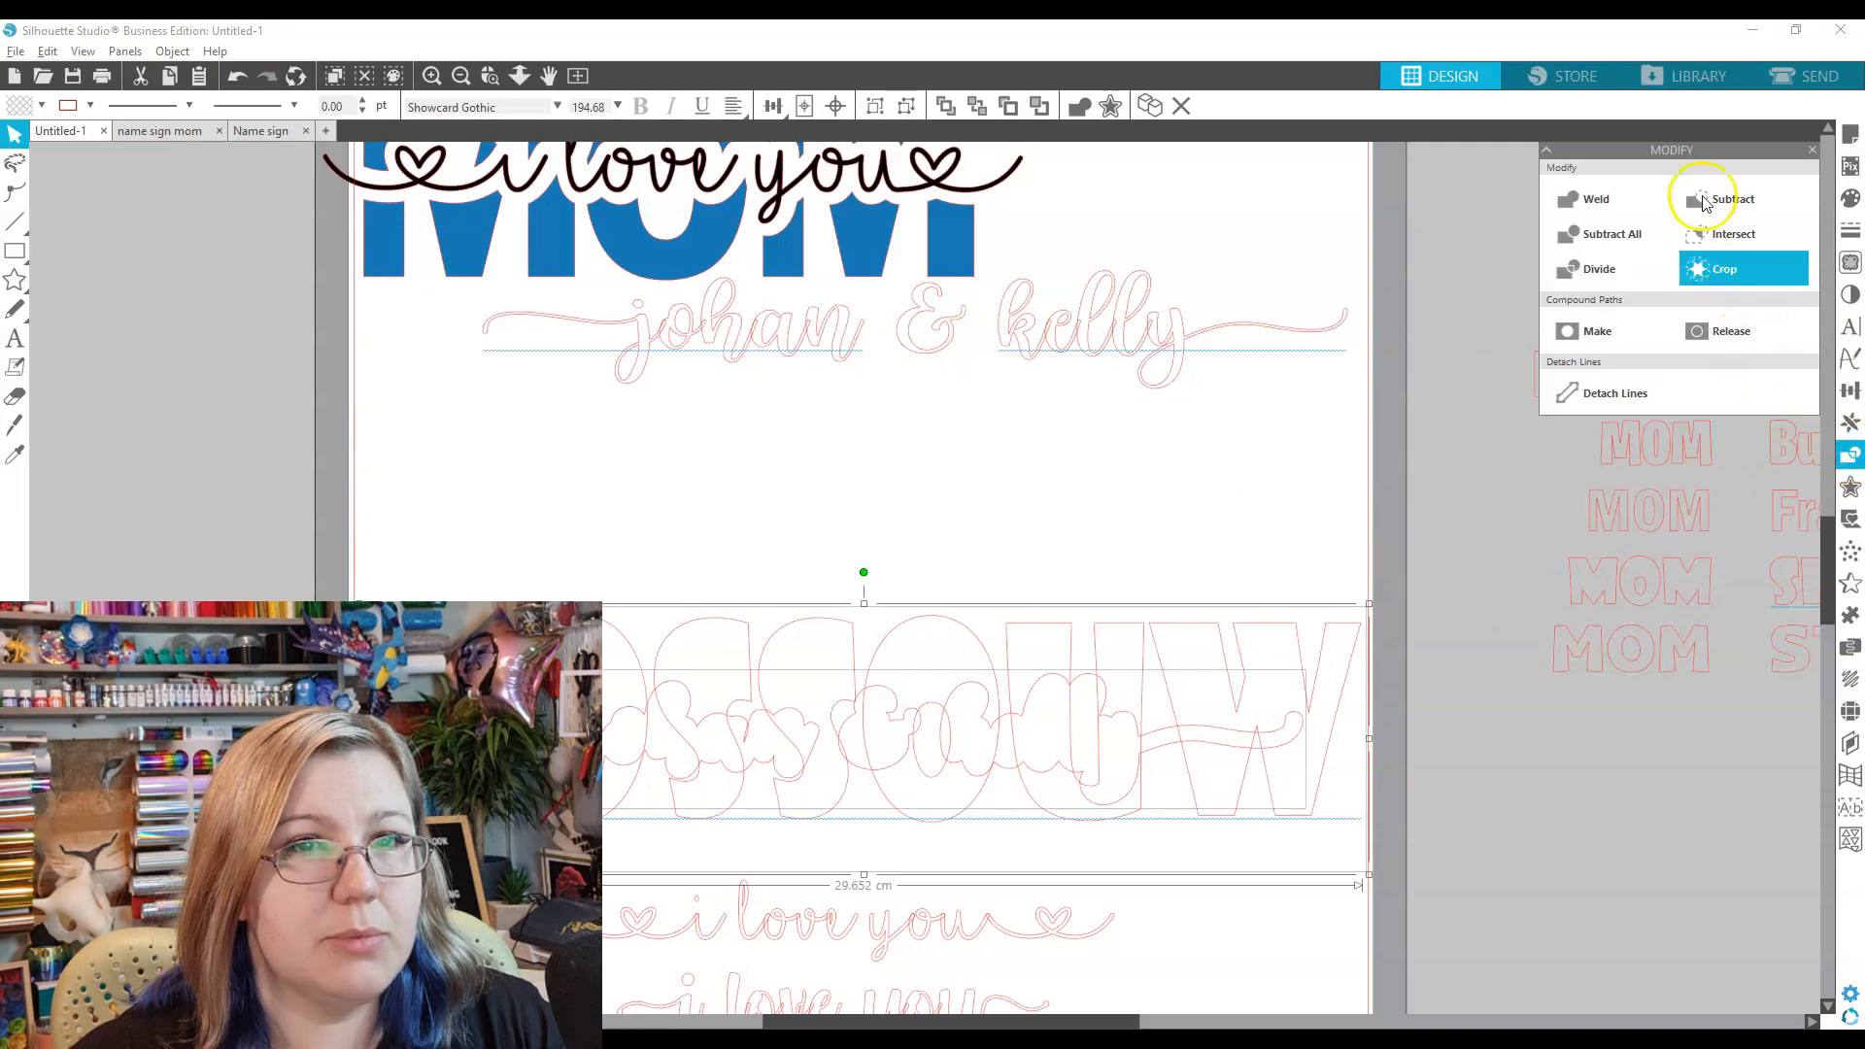
left_click(1709, 198)
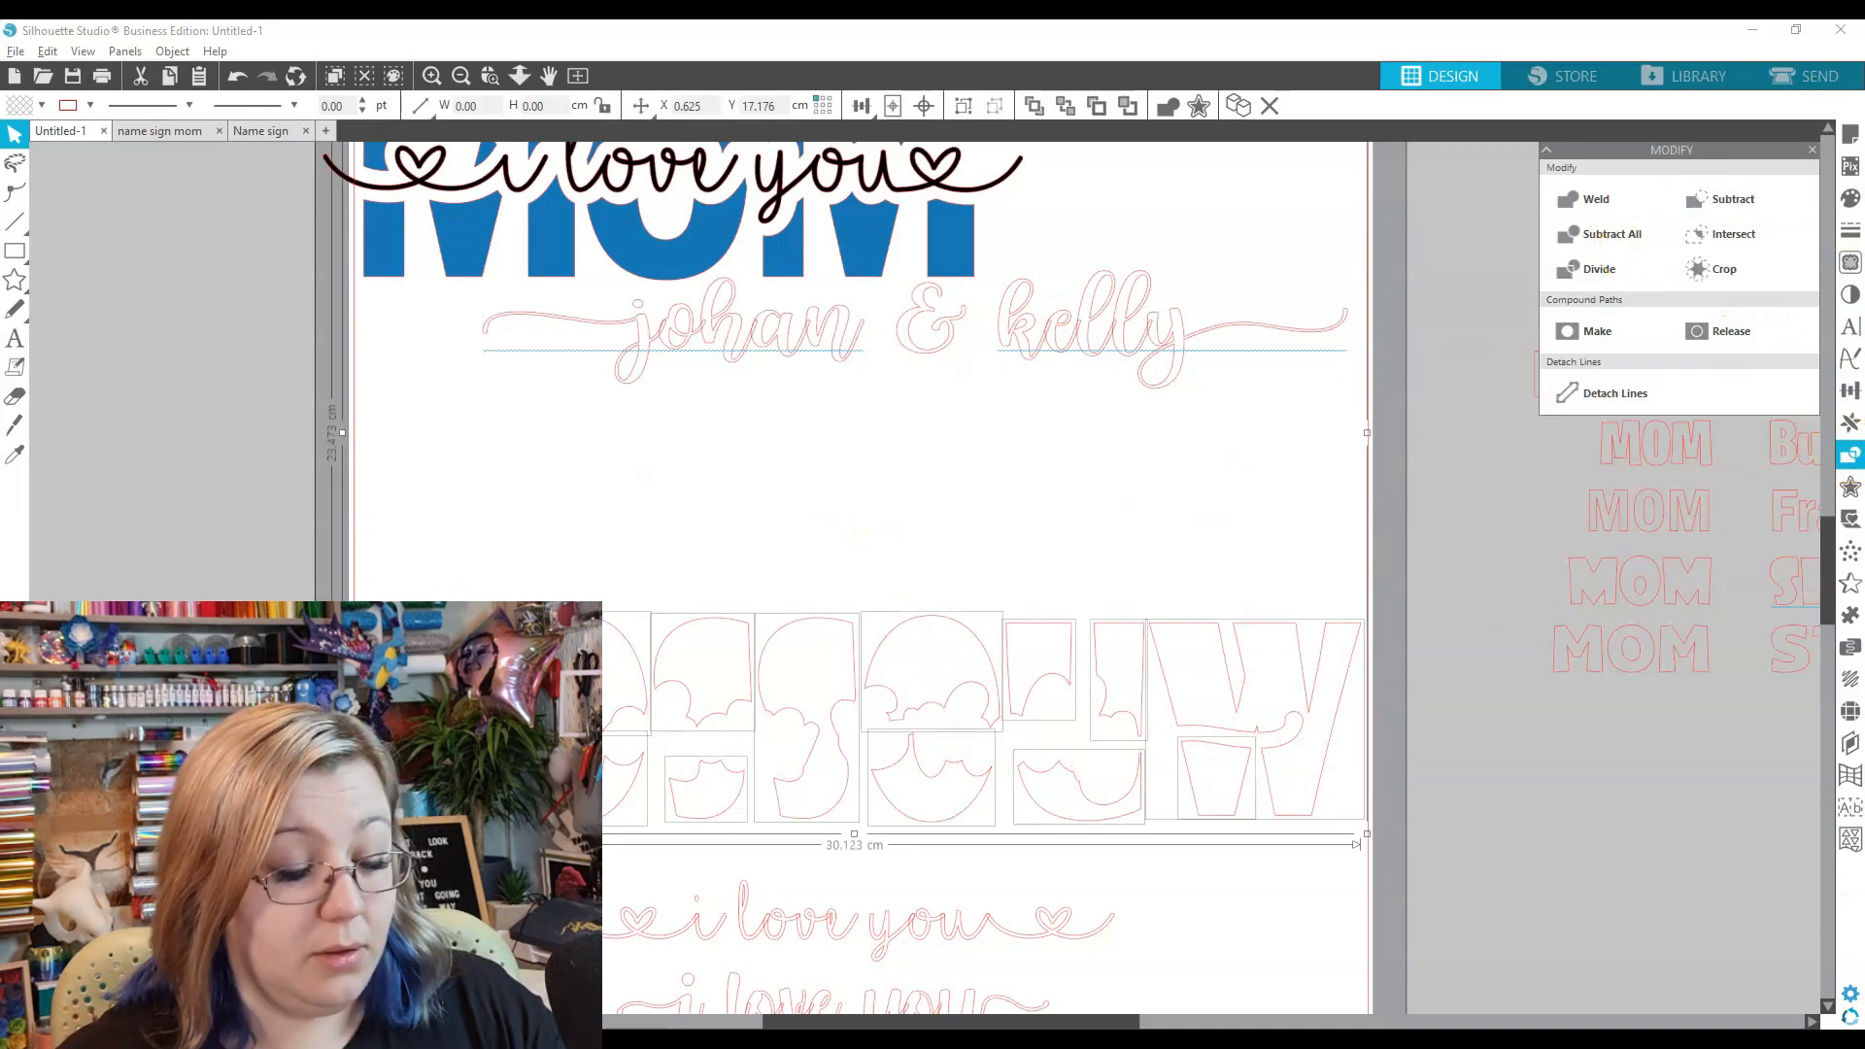
left_click_drag(849, 716, 847, 583)
left_click_drag(930, 326, 880, 596)
left_click(744, 822)
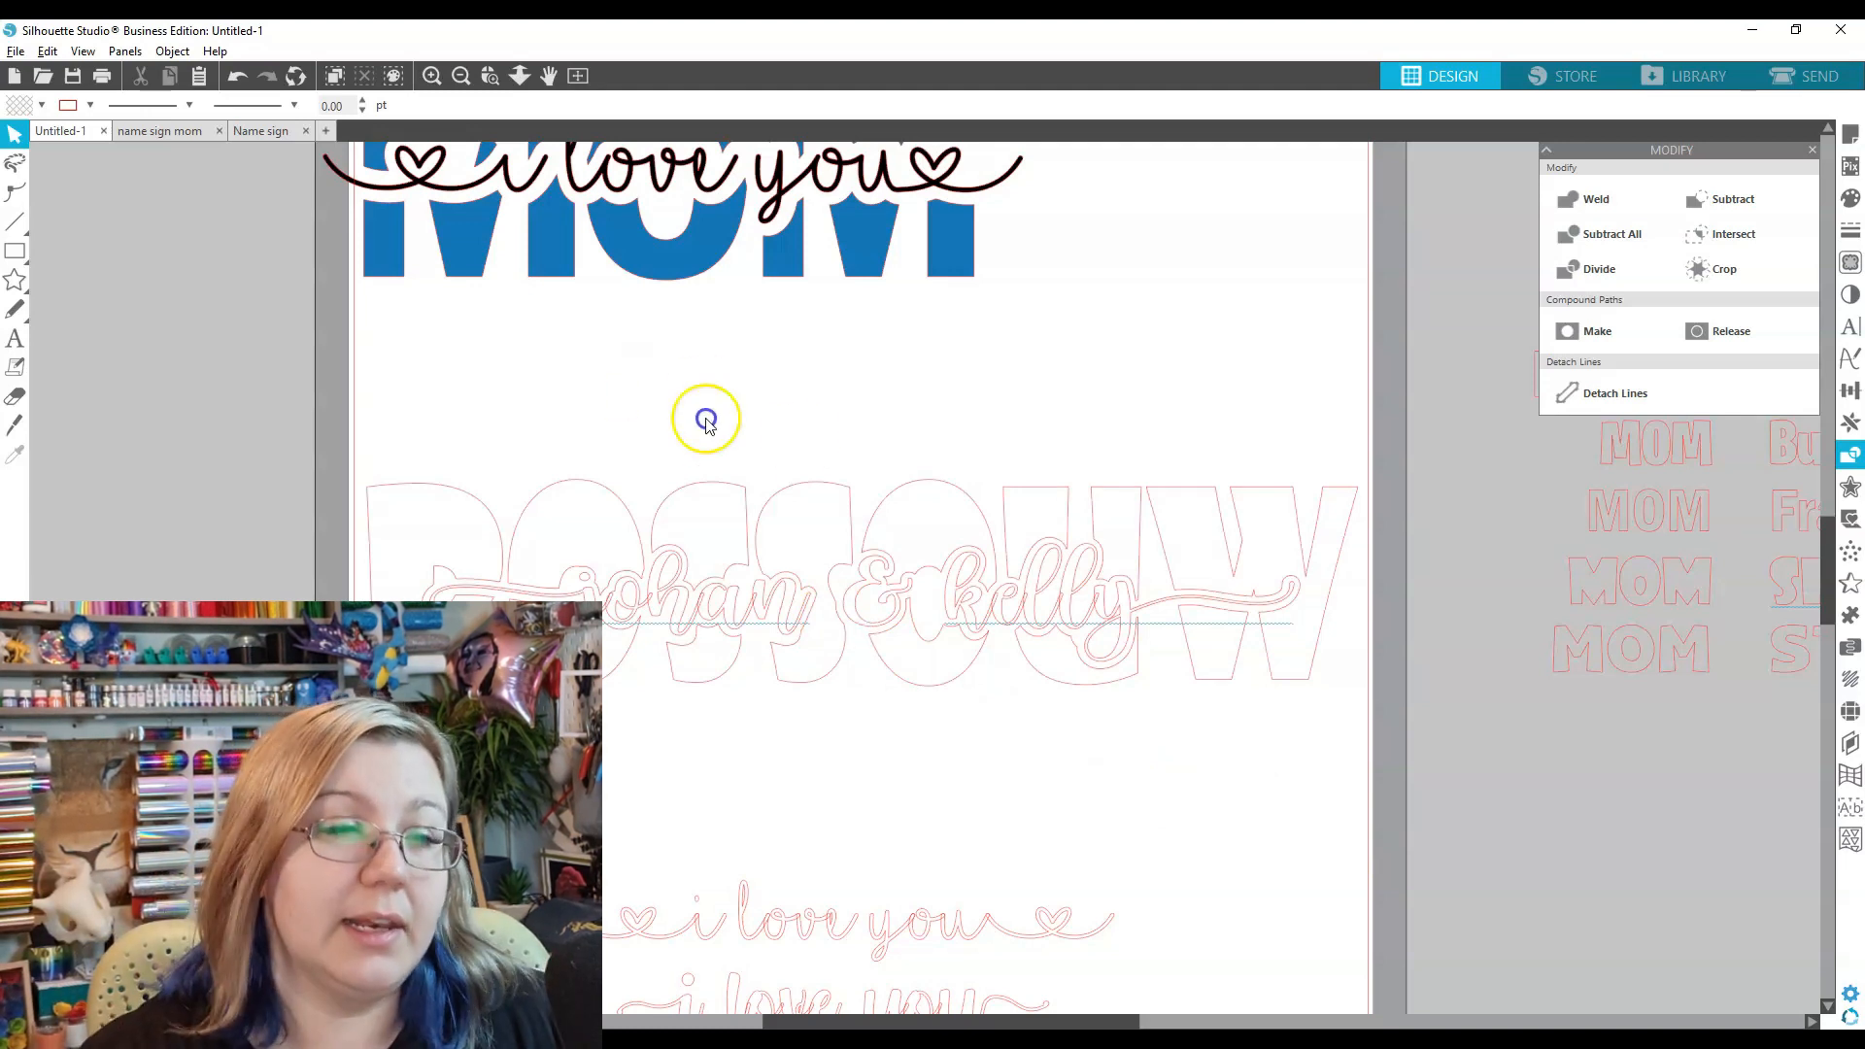
- Fill the ROSSOUW letters purple, after trying light blue and pink
left_click(797, 492)
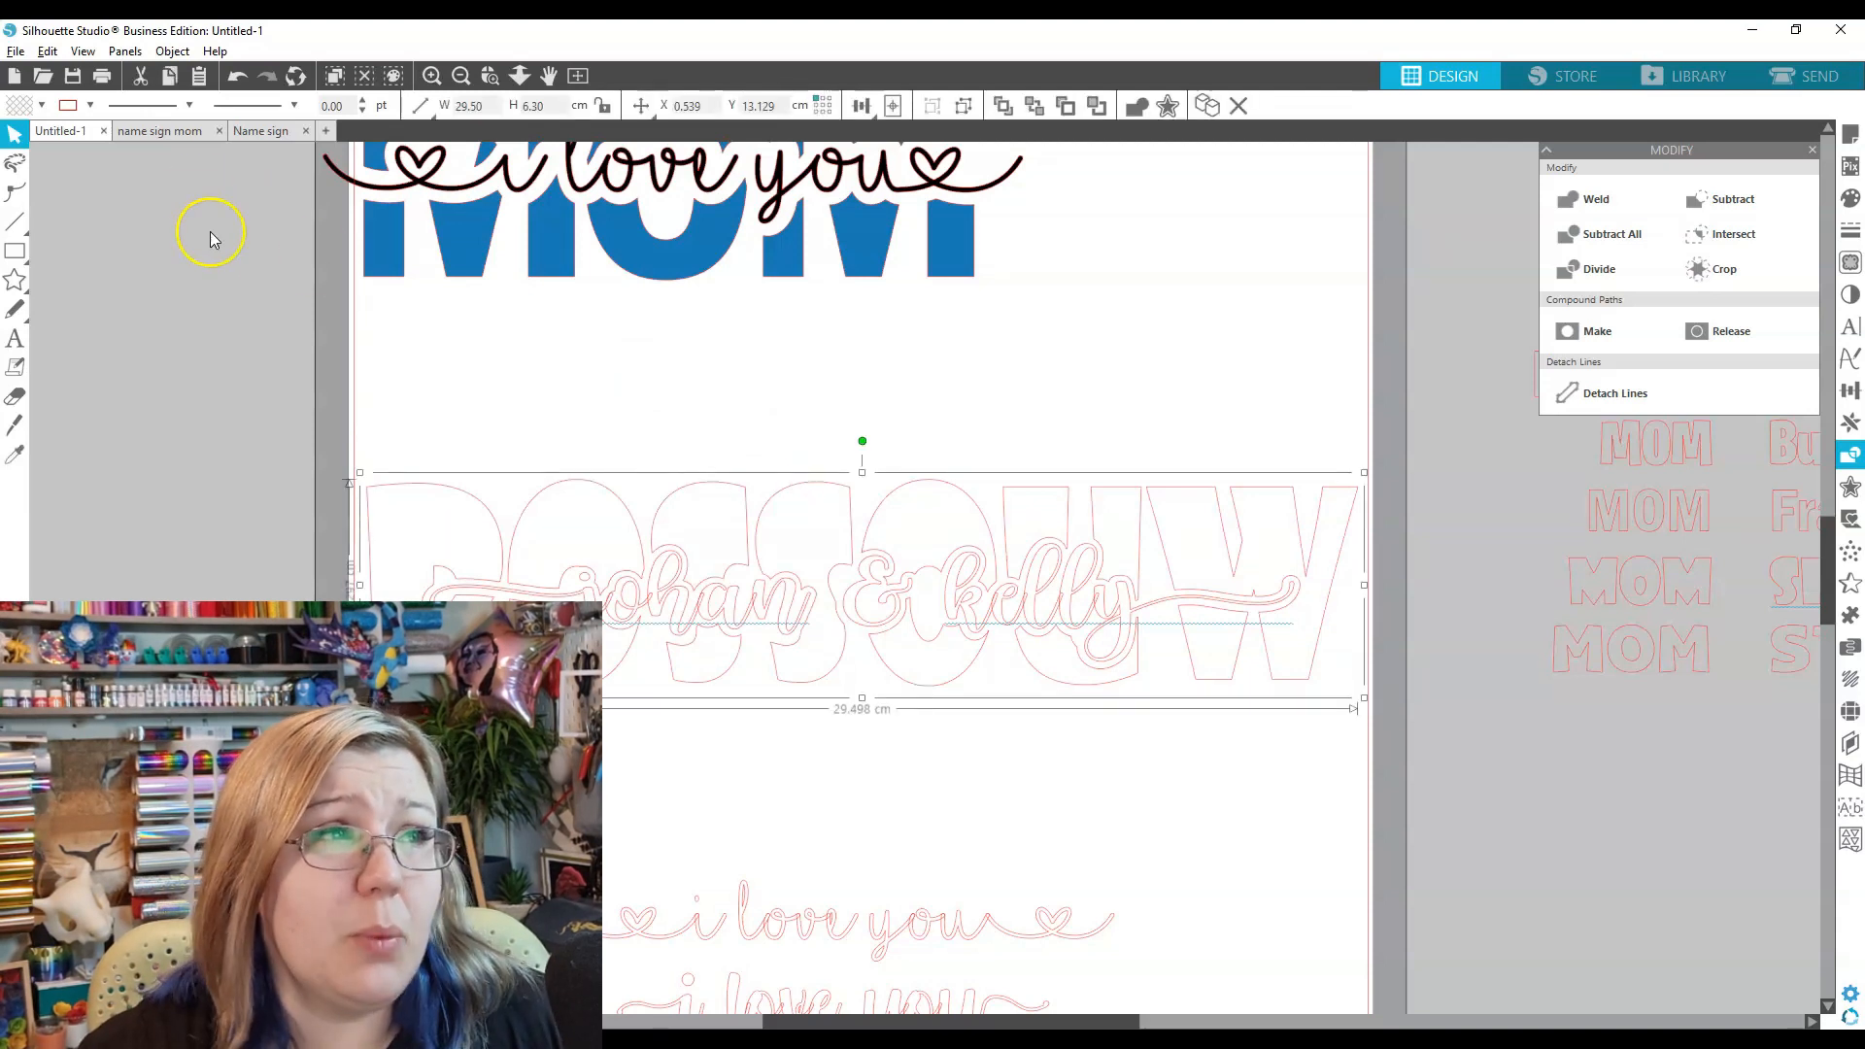
left_click(44, 106)
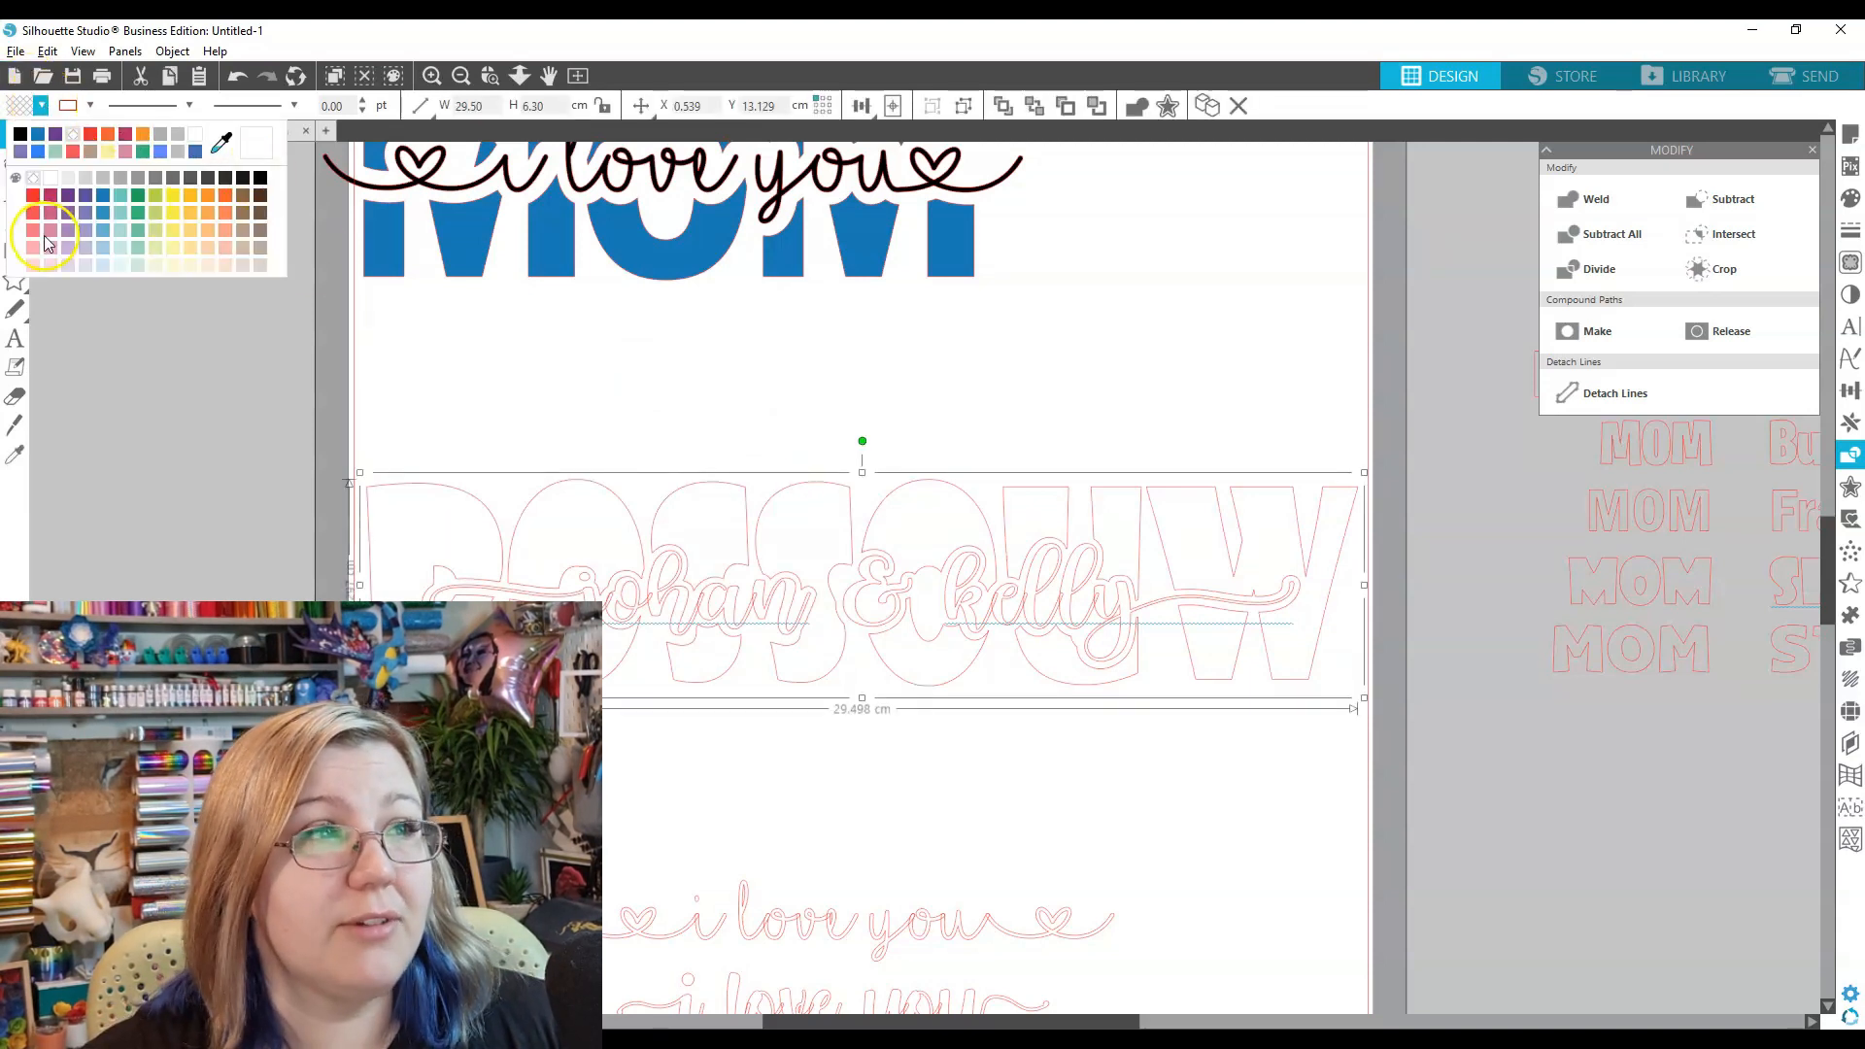
left_click(101, 231)
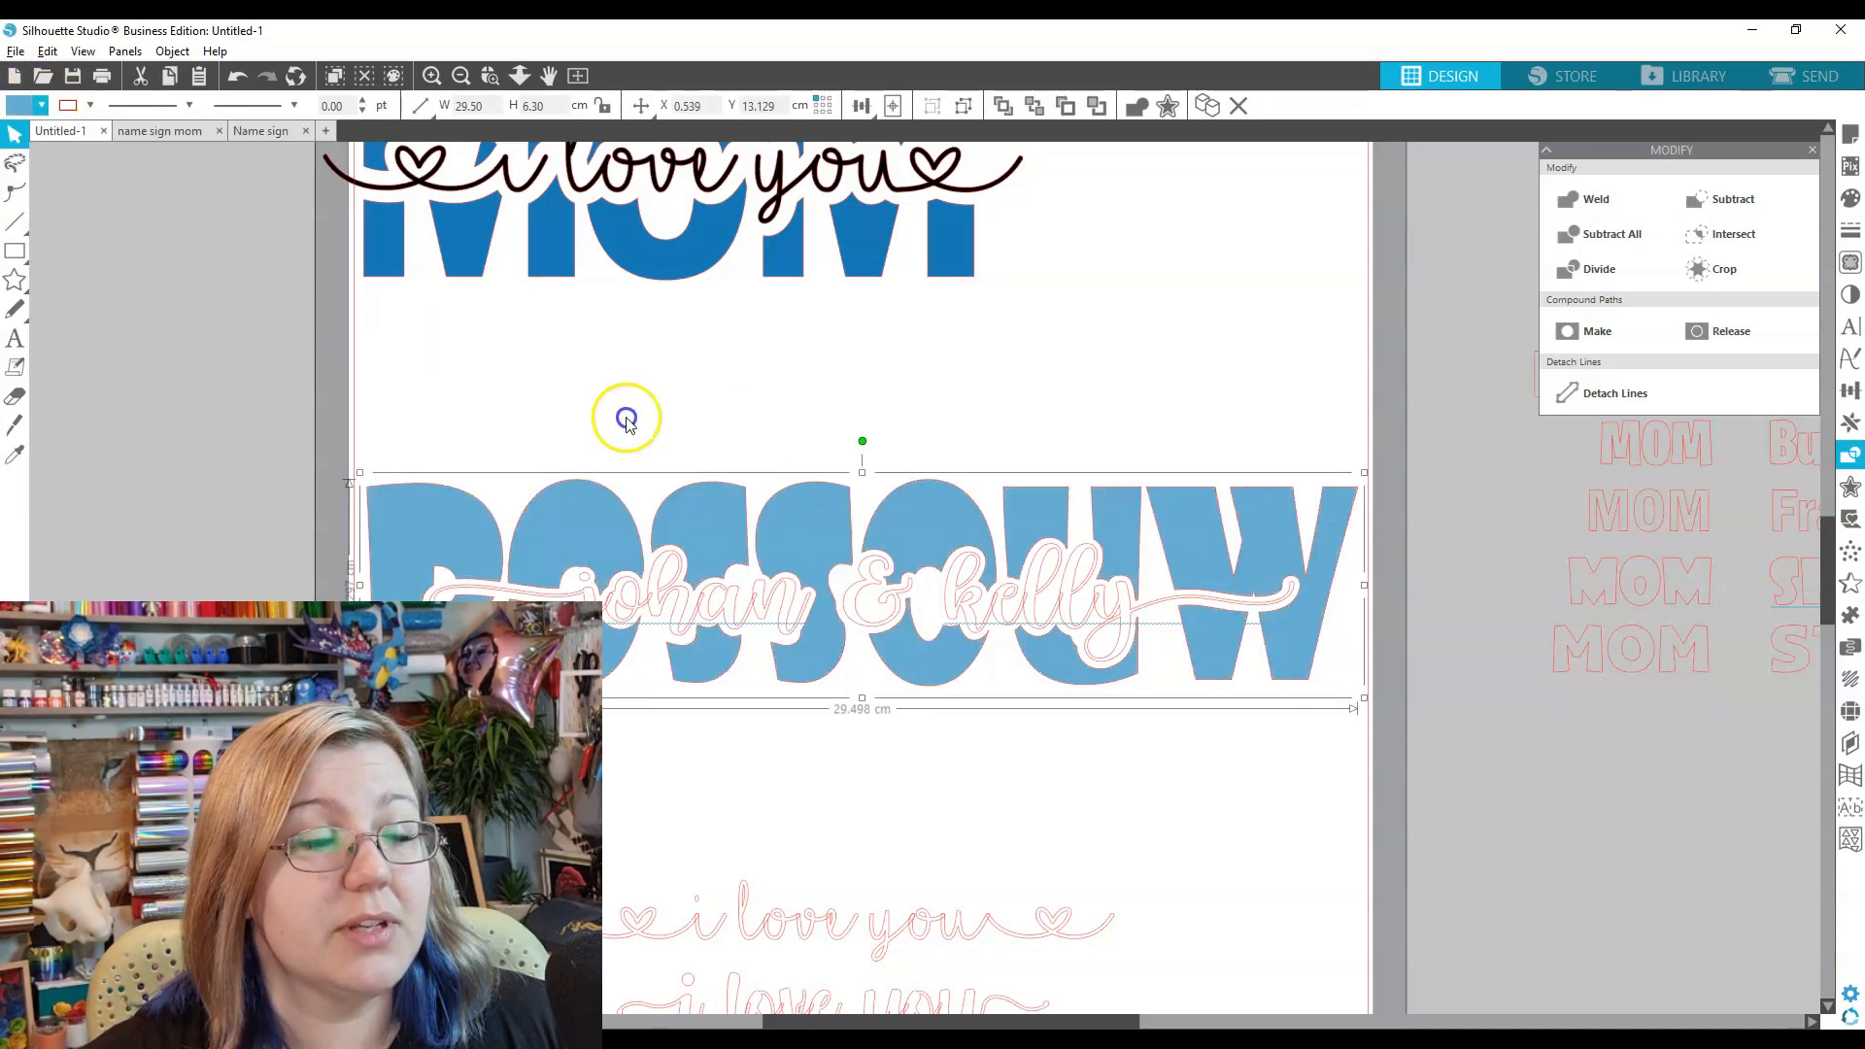
left_click(41, 106)
left_click(54, 195)
left_click(41, 105)
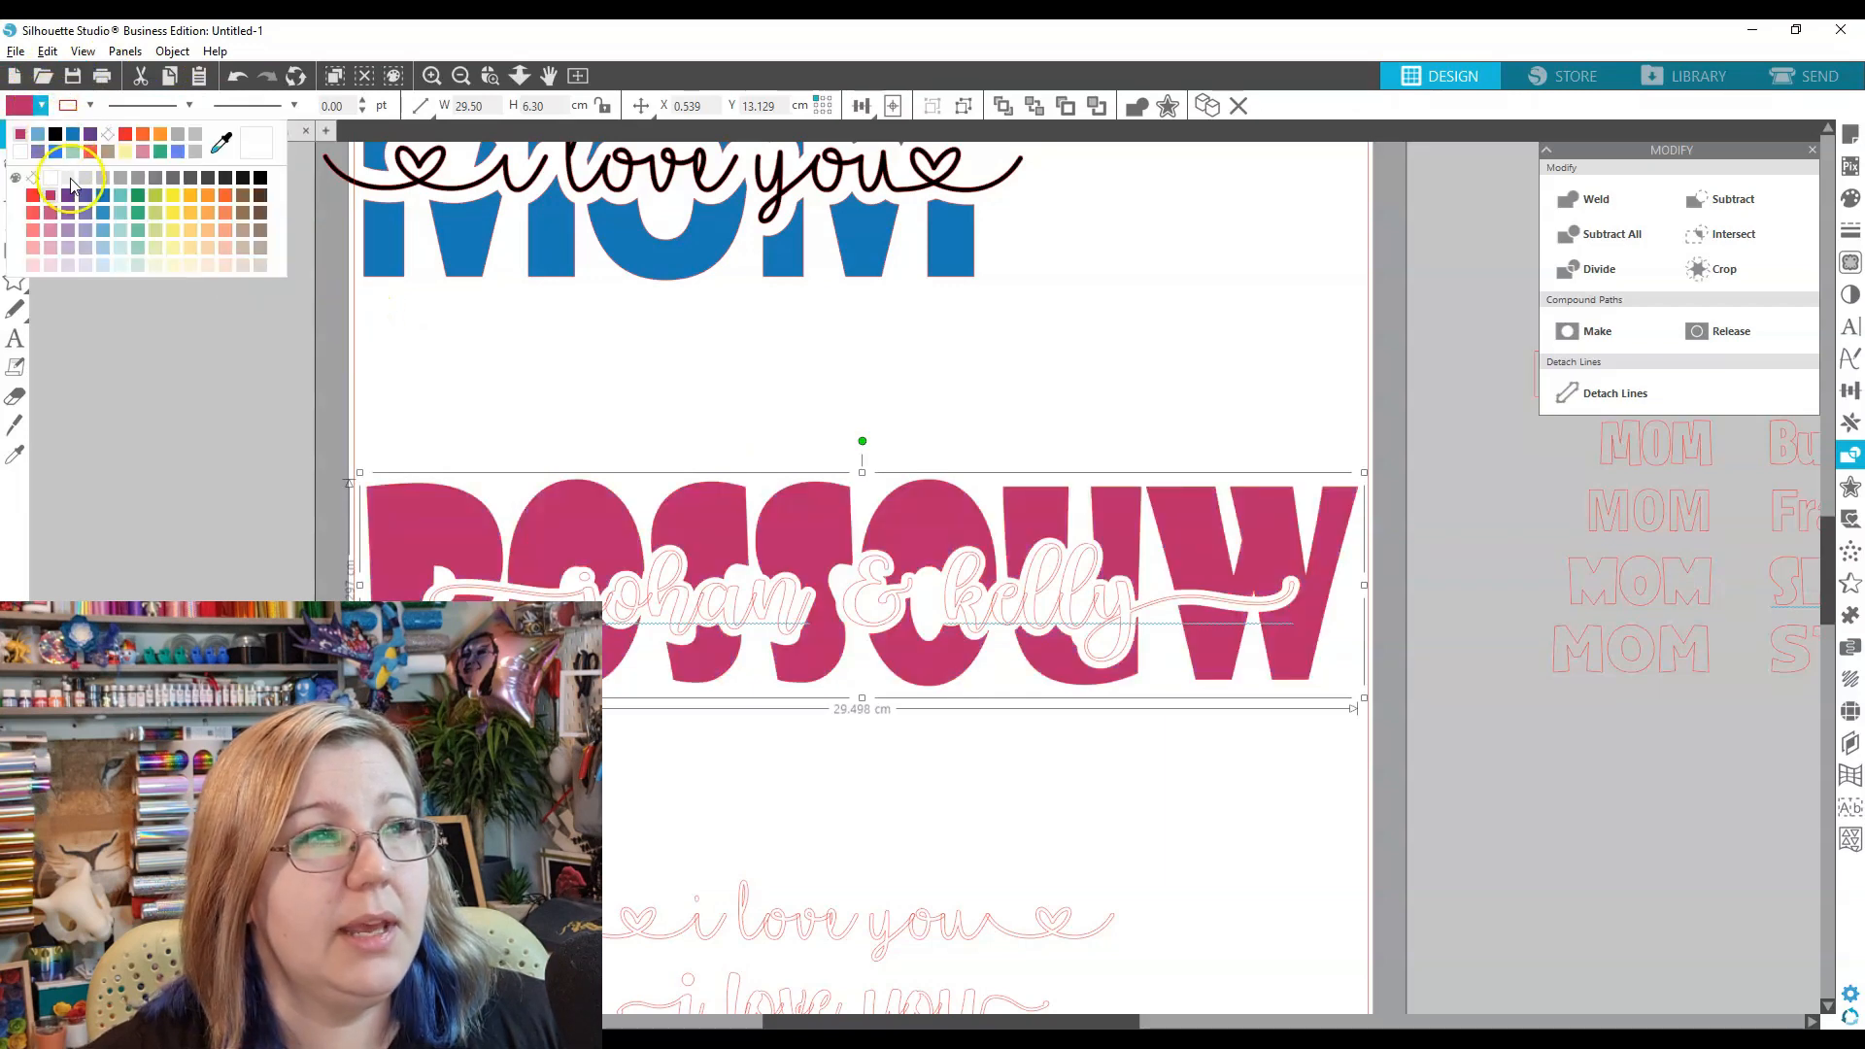
left_click(68, 195)
left_click(41, 106)
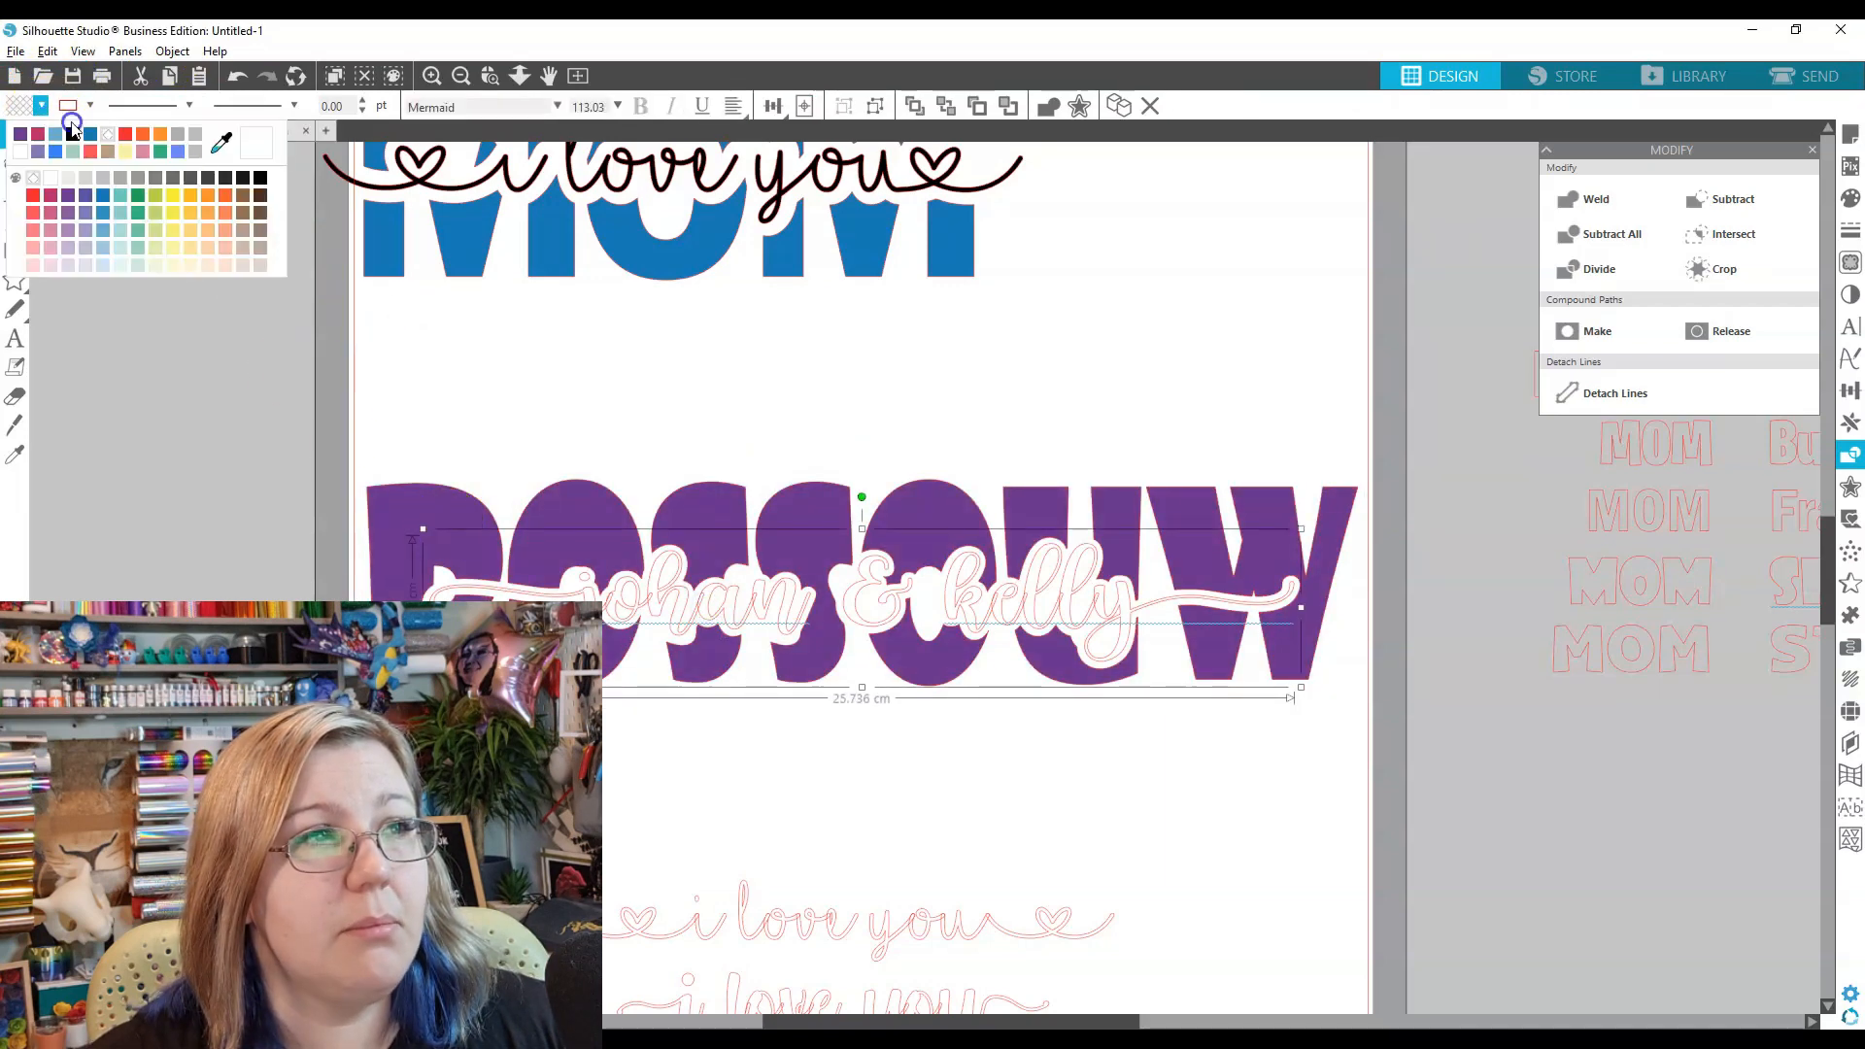
left_click(260, 177)
left_click_drag(811, 656, 789, 519)
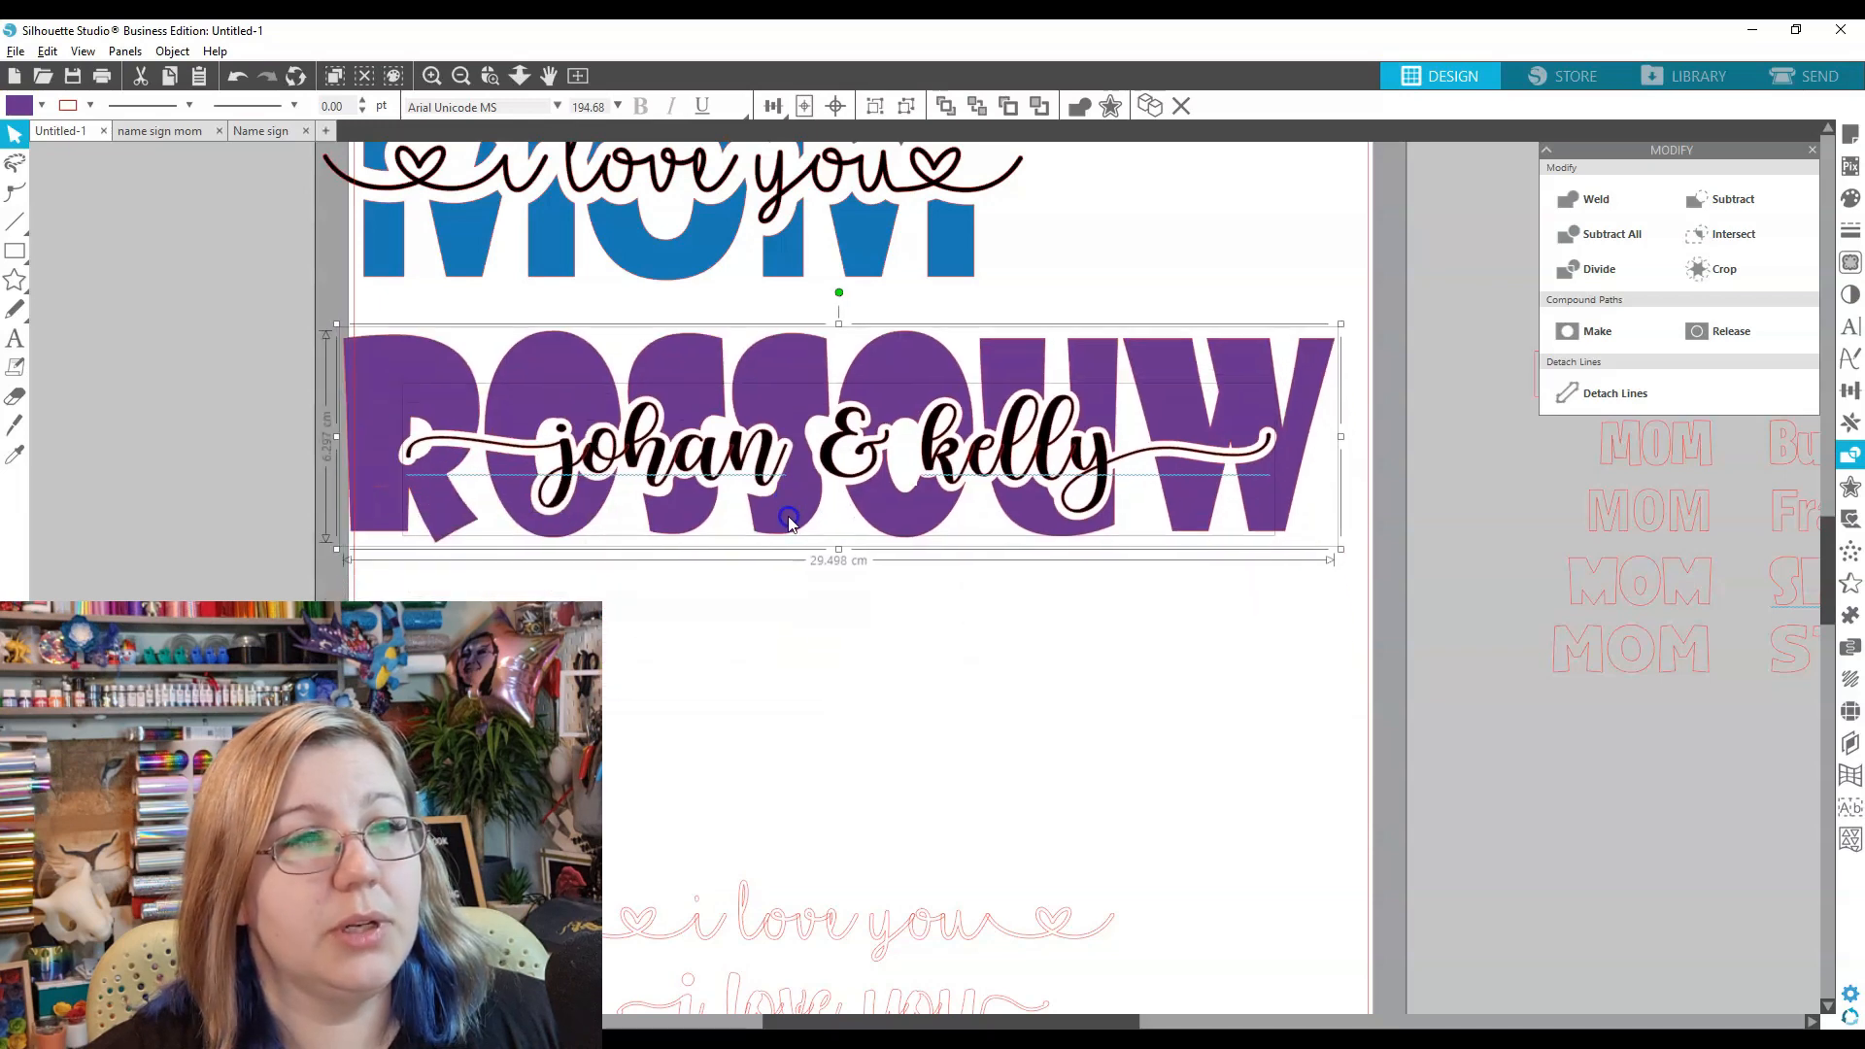
scroll(783, 534, "up", 2)
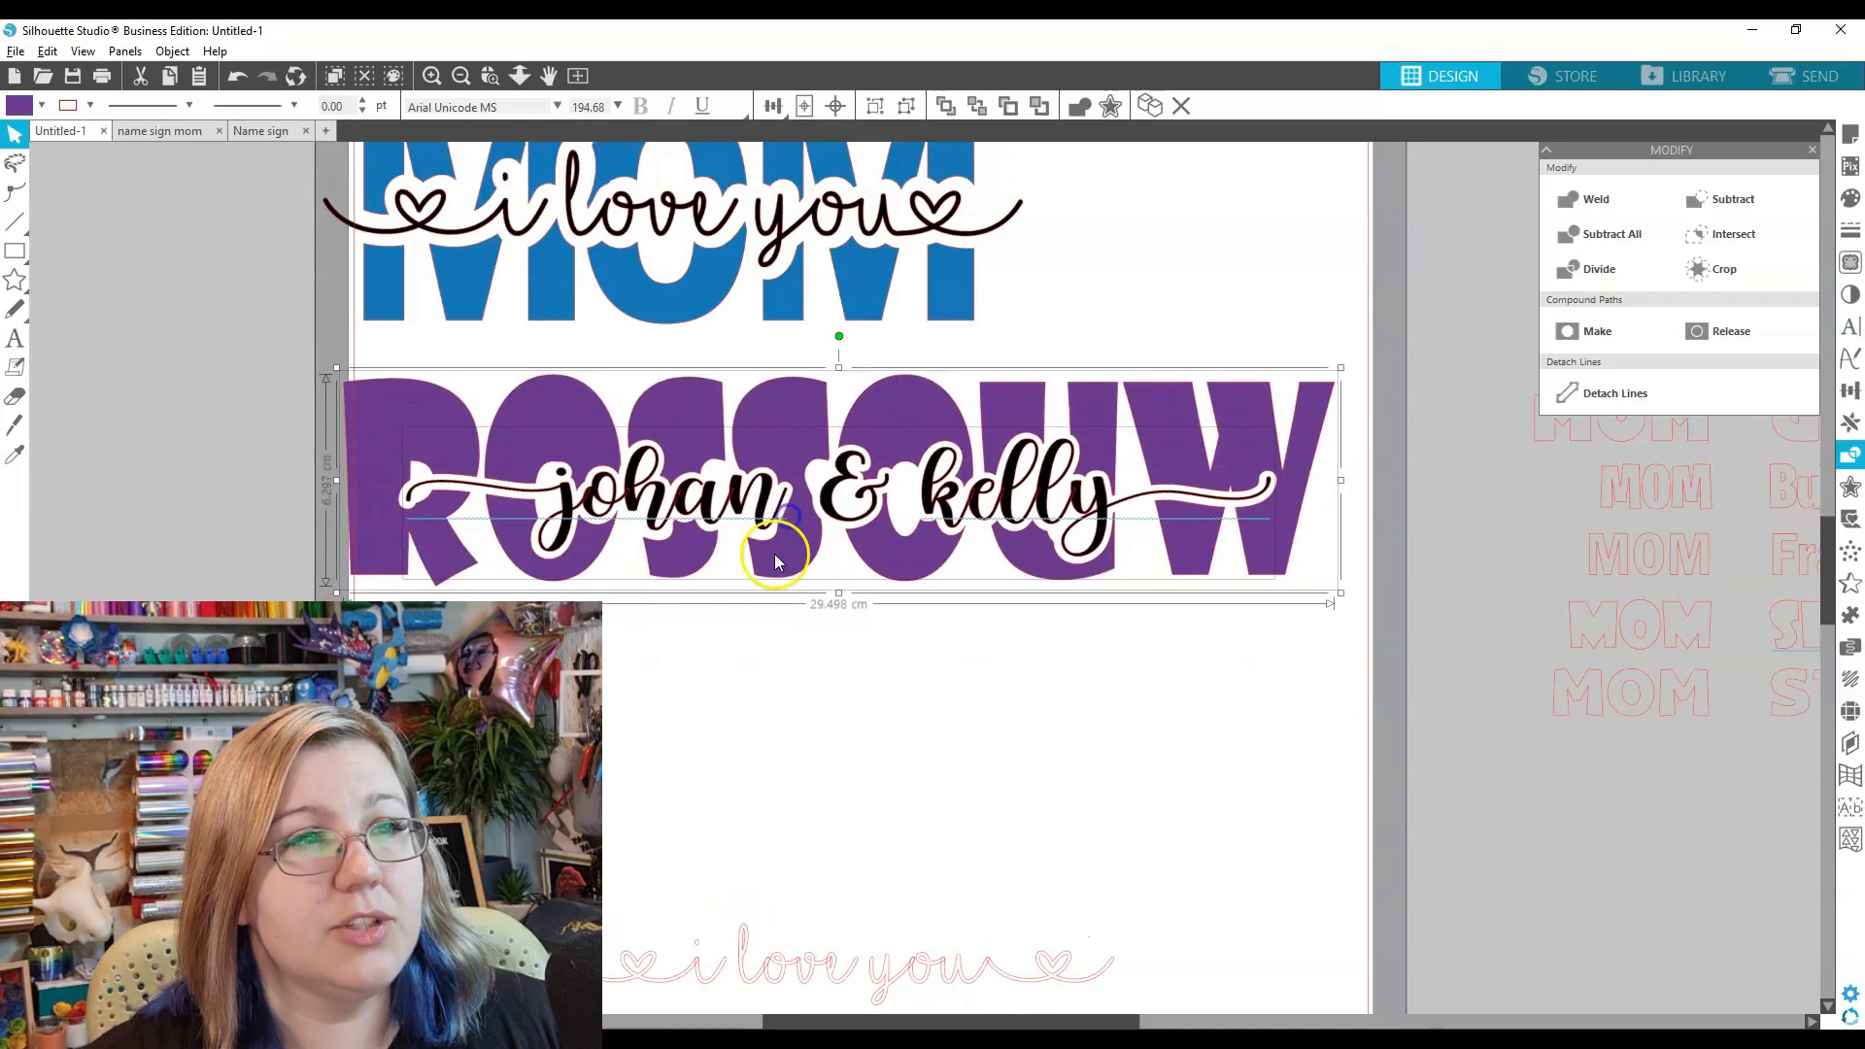
scroll(762, 583, "up", 1)
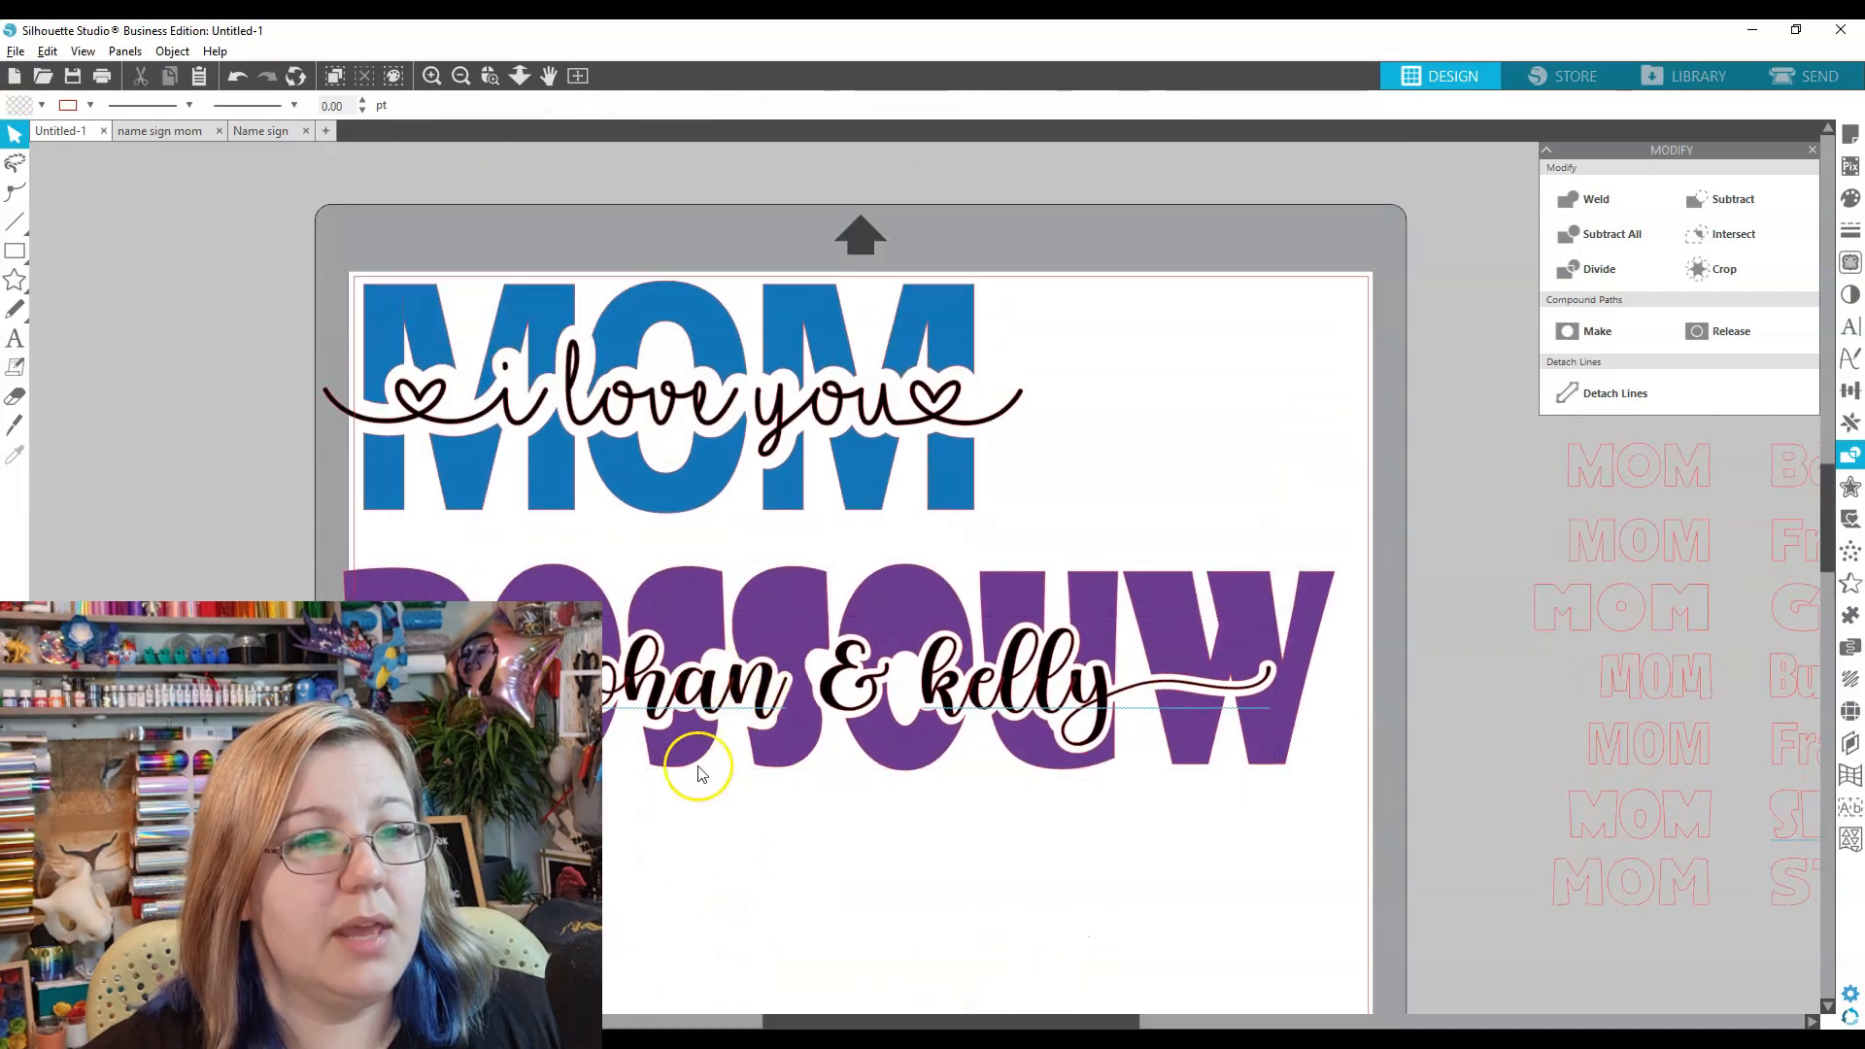
mouse_move(705, 621)
left_mouse_down()
mouse_move(816, 608)
mouse_move(741, 615)
left_mouse_up()
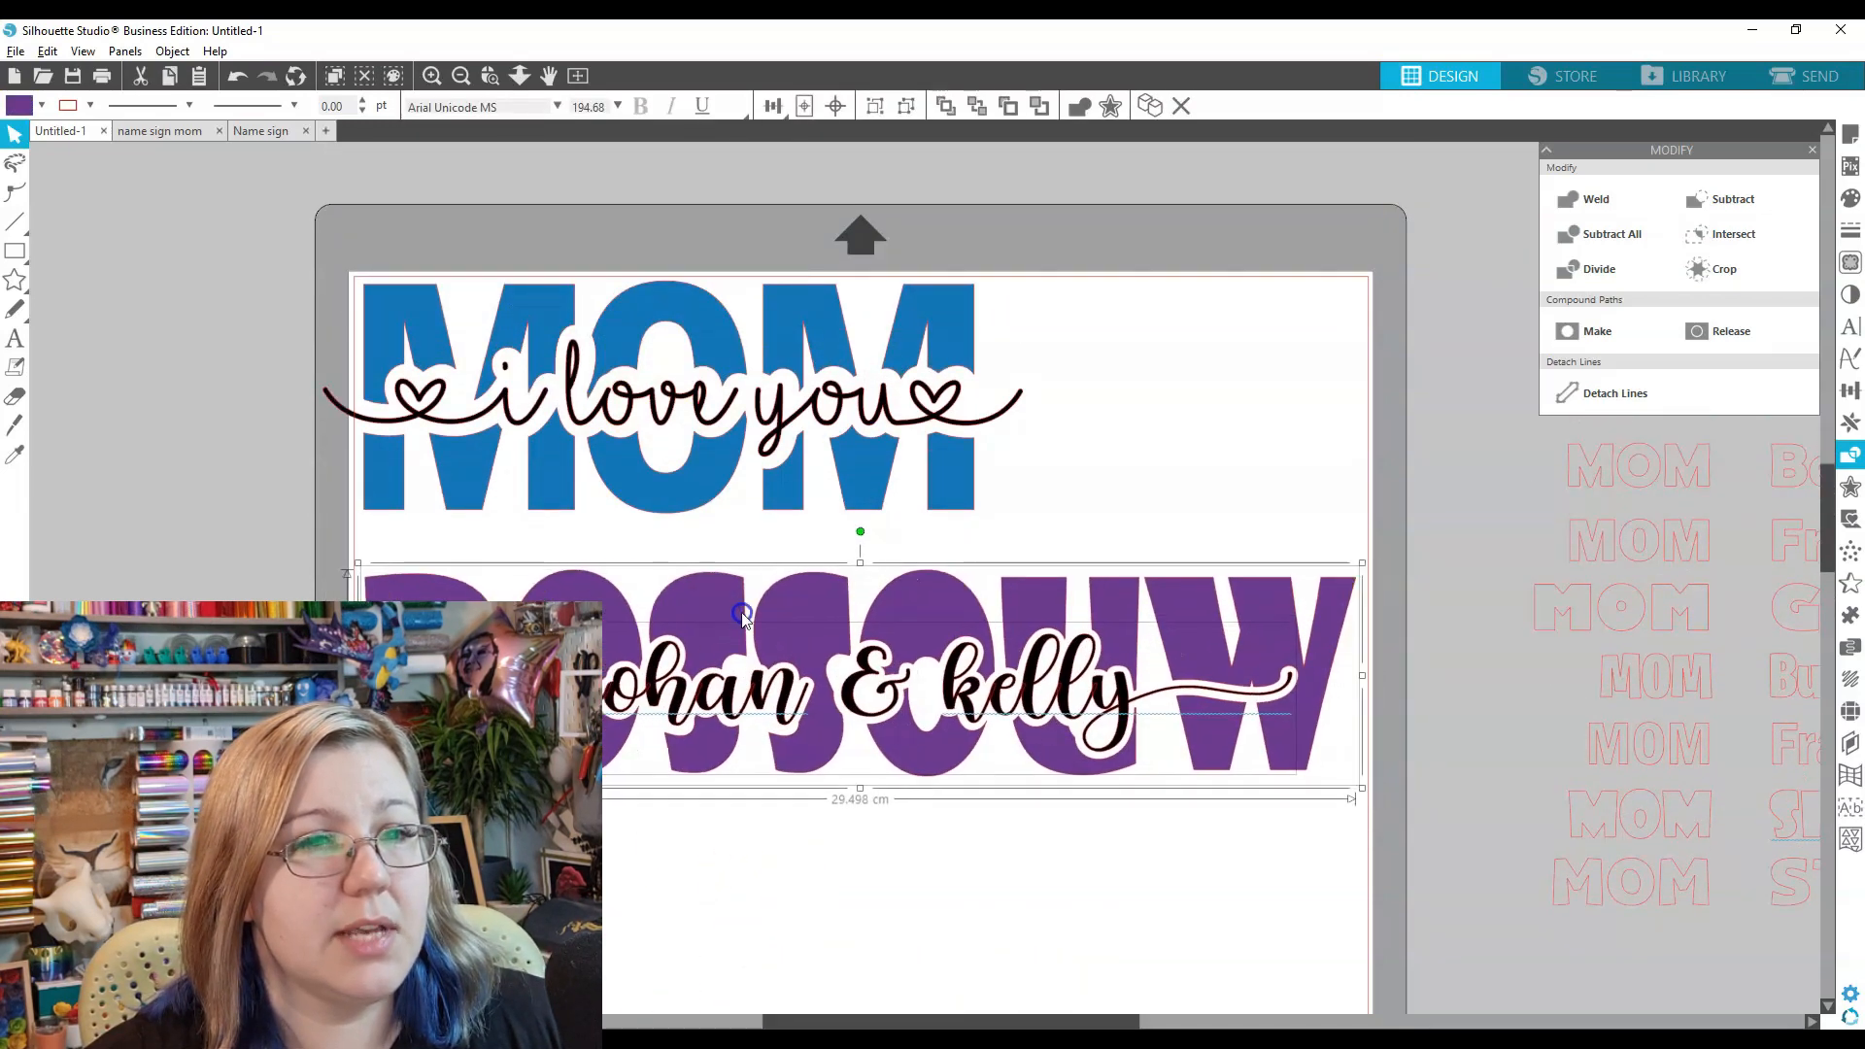